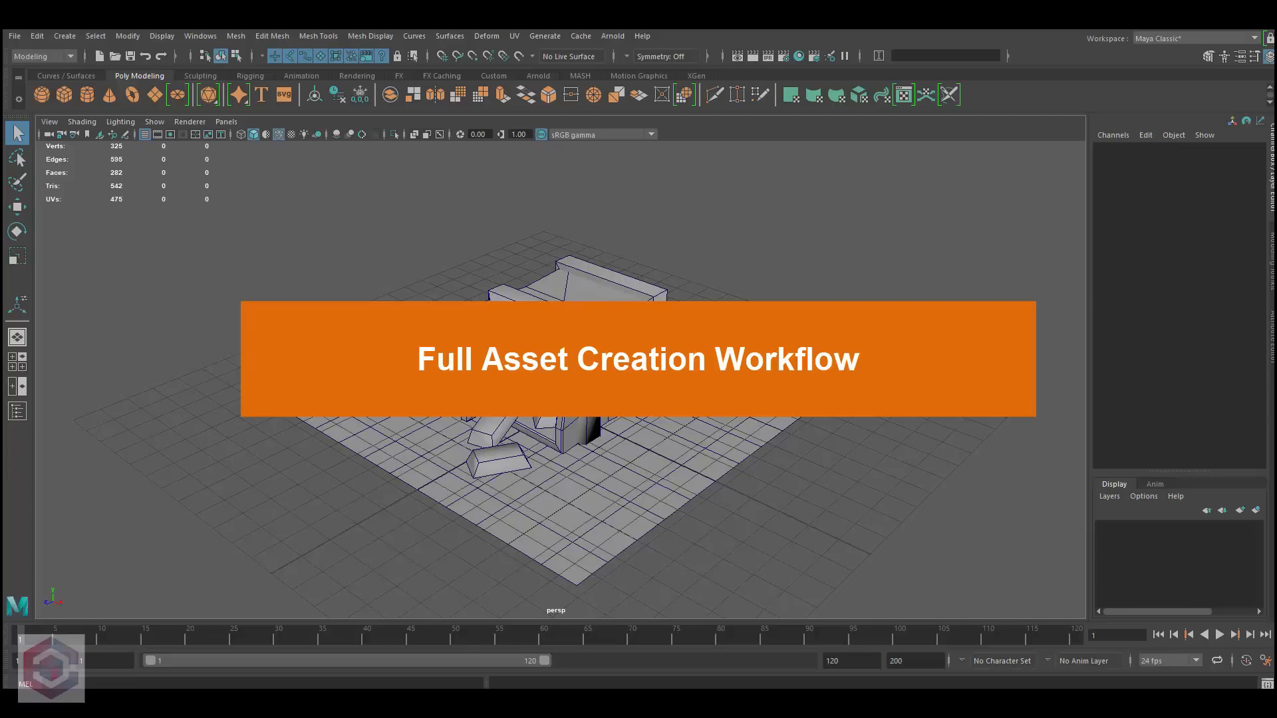
# Step: Select the crate mesh and examine its low-poly geometry and the surrounding gold bars from several angles
pyautogui.click(578, 329)
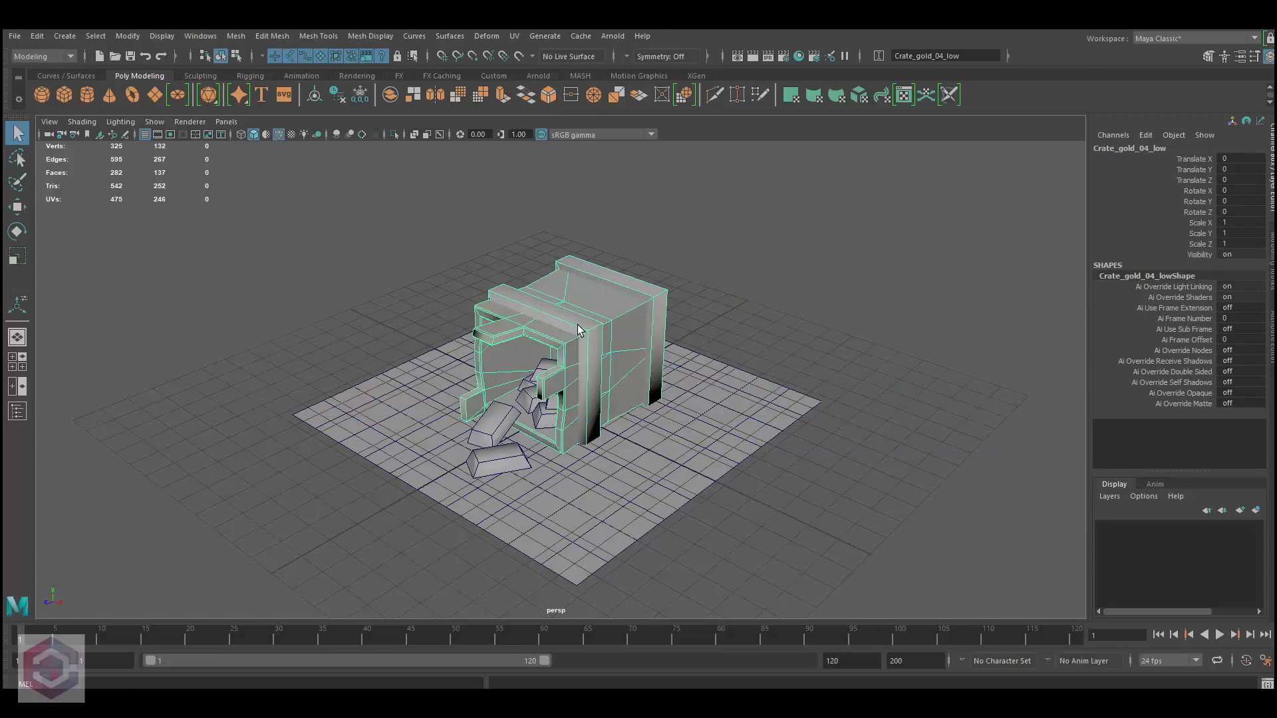
pyautogui.press('f')
pyautogui.moveTo(628, 354)
pyautogui.keyDown('alt'); pyautogui.mouseDown()
pyautogui.moveTo(692, 352)
pyautogui.moveTo(665, 362)
pyautogui.moveTo(648, 326)
pyautogui.moveTo(641, 351)
pyautogui.mouseUp(); pyautogui.keyUp('alt')
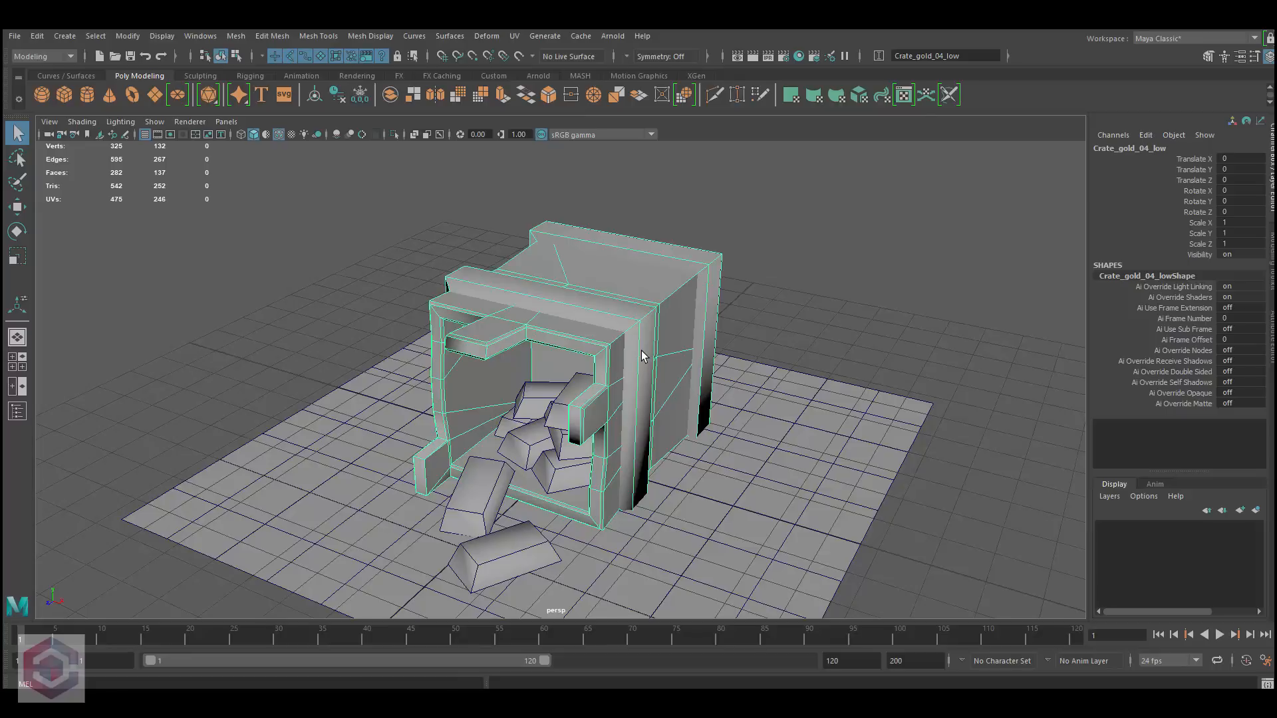
pyautogui.keyDown('alt'); pyautogui.moveTo(577, 320); pyautogui.dragTo(548, 309); pyautogui.keyUp('alt')
pyautogui.click(453, 433)
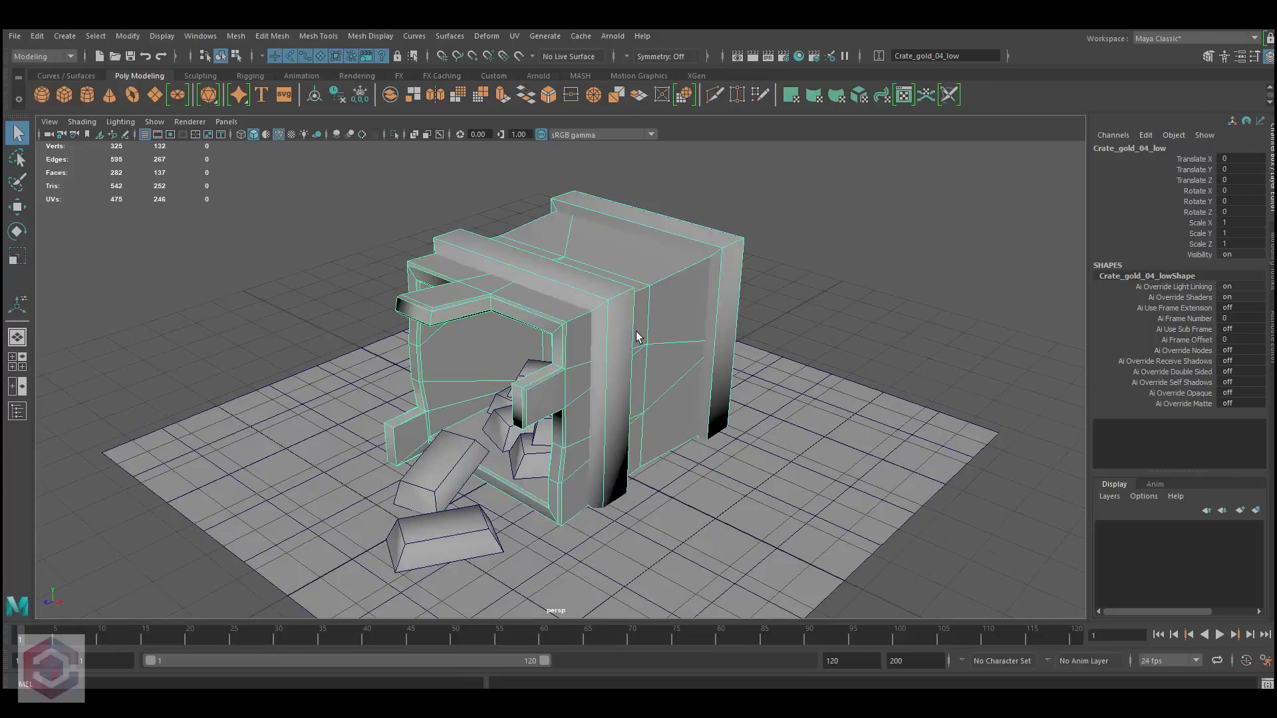
pyautogui.moveTo(606, 336)
pyautogui.keyDown('alt'); pyautogui.mouseDown()
pyautogui.moveTo(633, 270)
pyautogui.moveTo(624, 337)
pyautogui.mouseUp(); pyautogui.keyUp('alt')
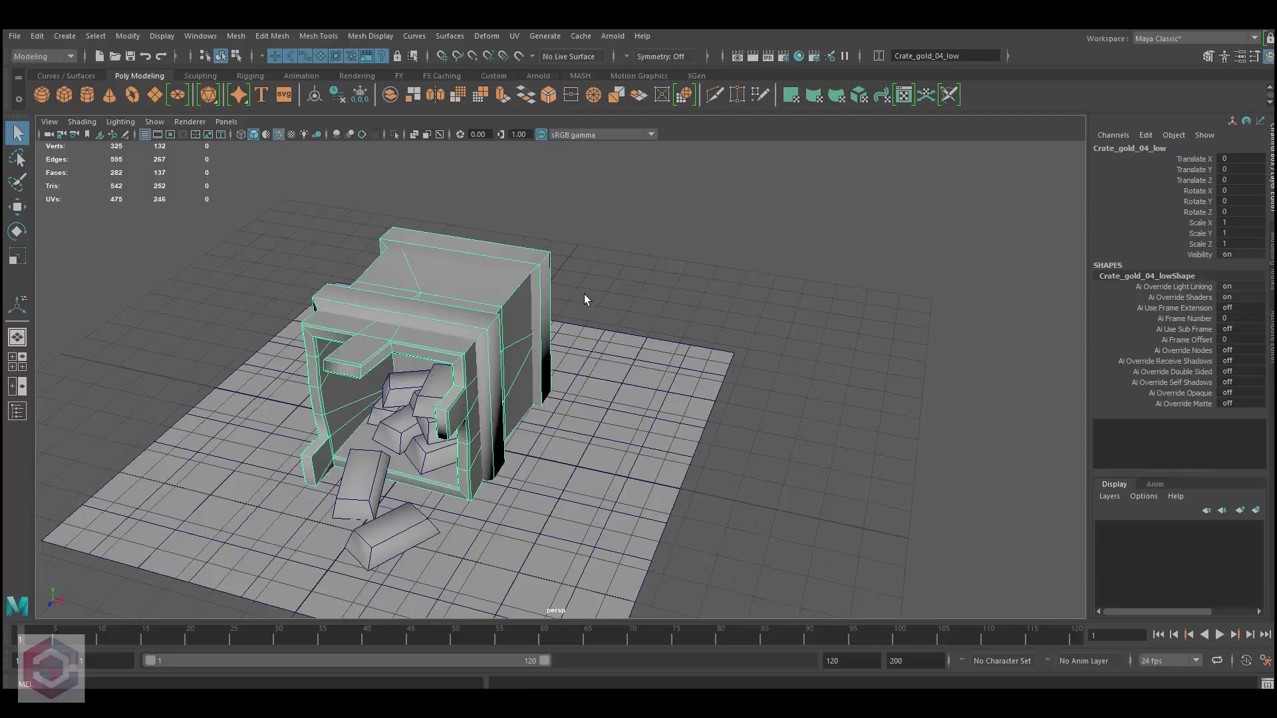
pyautogui.keyDown('alt'); pyautogui.moveTo(584, 294); pyautogui.dragTo(478, 323, button='middle'); pyautogui.keyUp('alt')
pyautogui.moveTo(487, 316)
pyautogui.keyDown('alt'); pyautogui.mouseDown()
pyautogui.moveTo(474, 304)
pyautogui.moveTo(485, 313)
pyautogui.mouseUp(); pyautogui.keyUp('alt')
# Step: Open the UV Editor for the crate and add the gold bar pile and both loose bars to the displayed UV layout
pyautogui.click(901, 97)
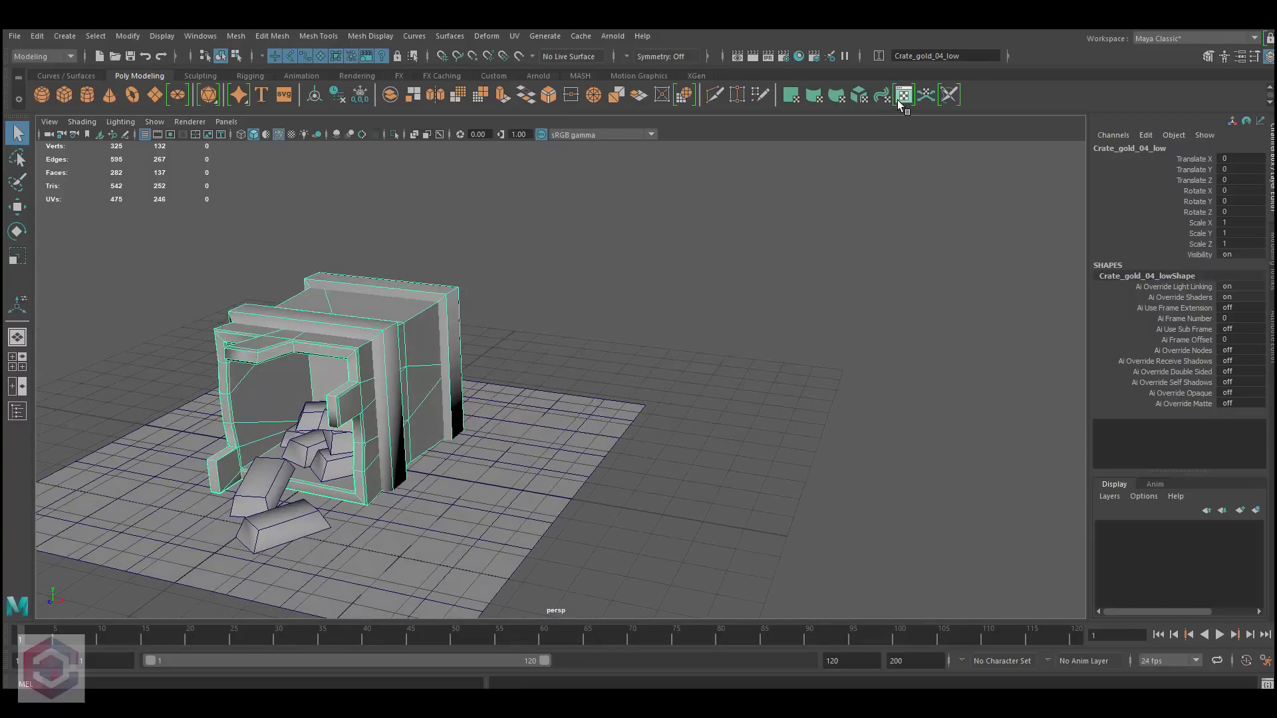
pyautogui.moveTo(607, 404); pyautogui.dragTo(755, 104)
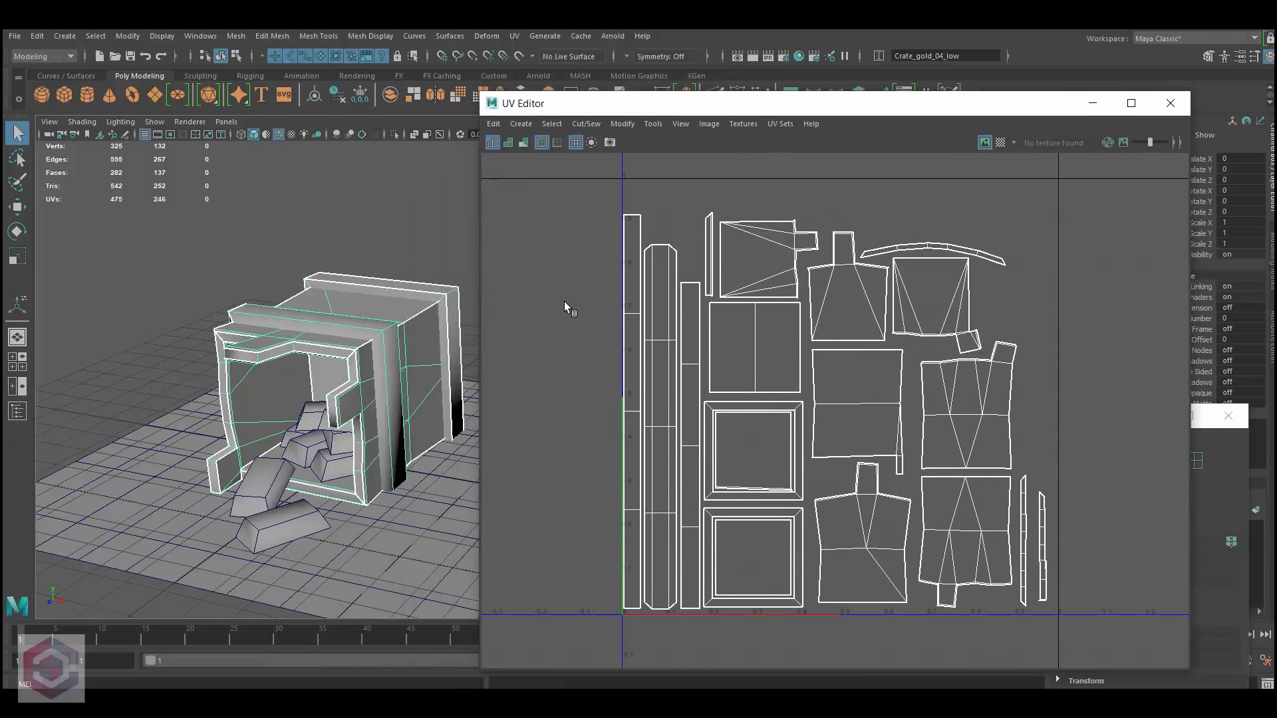
pyautogui.keyDown('alt'); pyautogui.moveTo(357, 386); pyautogui.dragTo(279, 323, button='middle'); pyautogui.keyUp('alt')
pyautogui.scroll(-3, 290, 349)
pyautogui.keyDown('shift'); pyautogui.click(316, 390); pyautogui.keyUp('shift')
pyautogui.keyDown('shift'); pyautogui.click(294, 416); pyautogui.keyUp('shift')
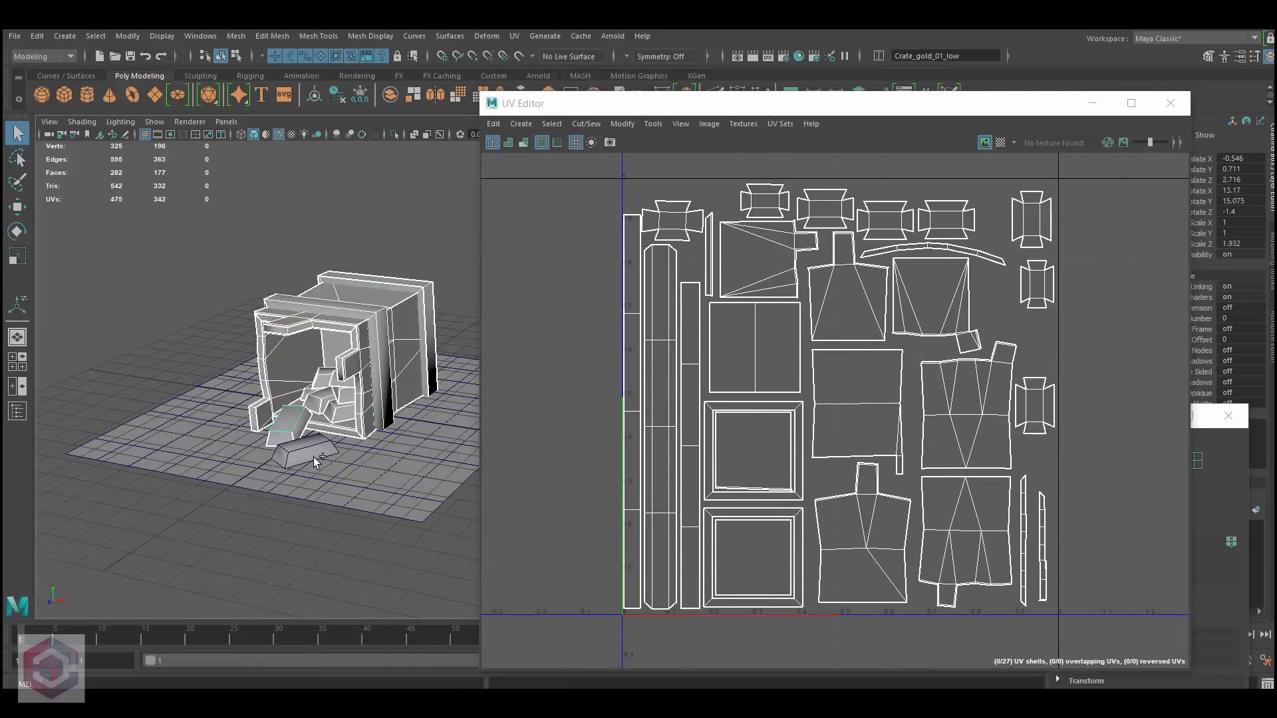
pyautogui.keyDown('shift'); pyautogui.click(314, 457); pyautogui.keyUp('shift')
pyautogui.keyDown('alt'); pyautogui.moveTo(325, 373); pyautogui.dragTo(304, 405); pyautogui.keyUp('alt')
pyautogui.scroll(1, 304, 406)
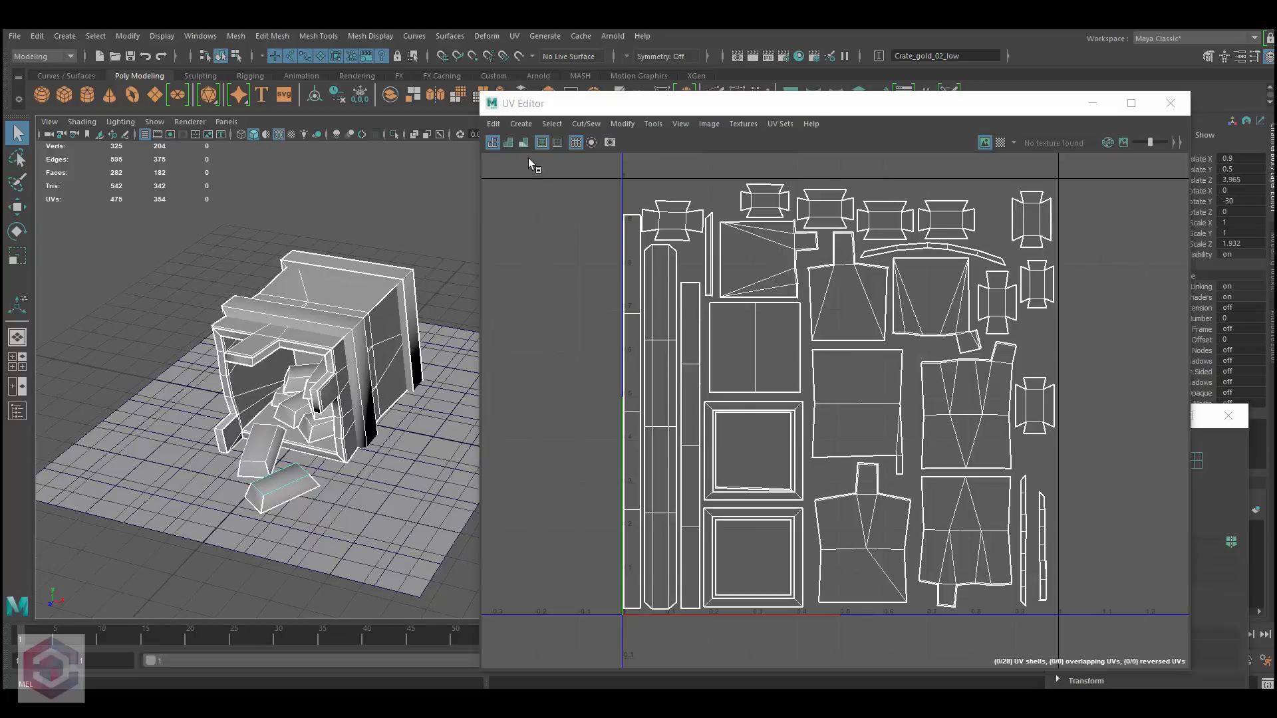
# Step: Shade the UV shells to check the layout, close the UV Editor and UV Toolkit, and clear the selection
pyautogui.click(510, 142)
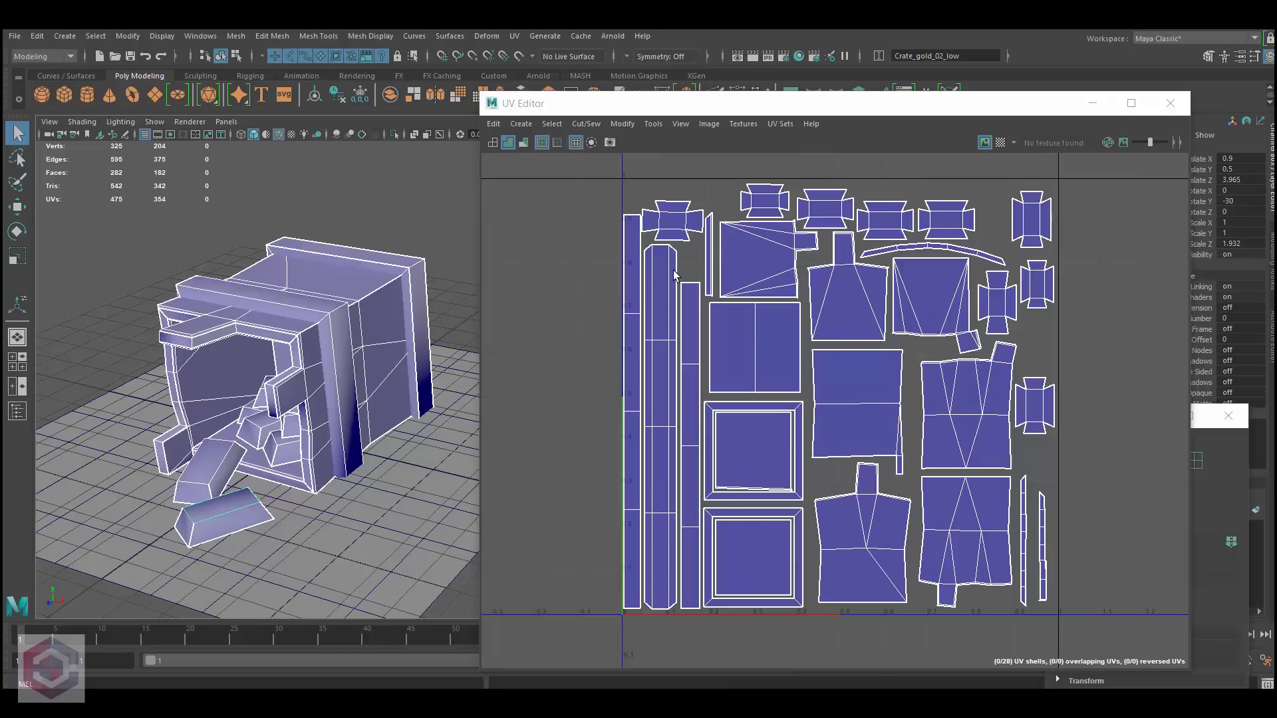
pyautogui.click(1170, 103)
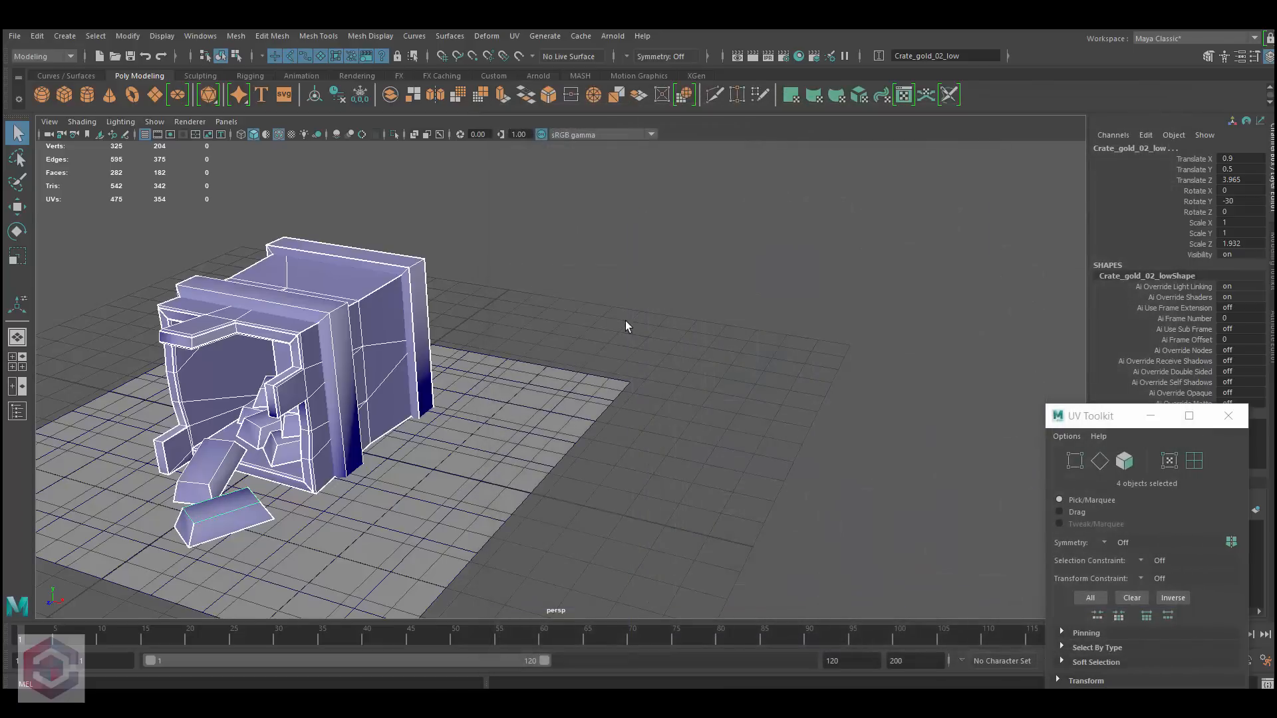
pyautogui.click(1228, 416)
pyautogui.press('f')
pyautogui.click(837, 334)
pyautogui.keyDown('alt'); pyautogui.moveTo(549, 339); pyautogui.dragTo(603, 336, button='right'); pyautogui.keyUp('alt')
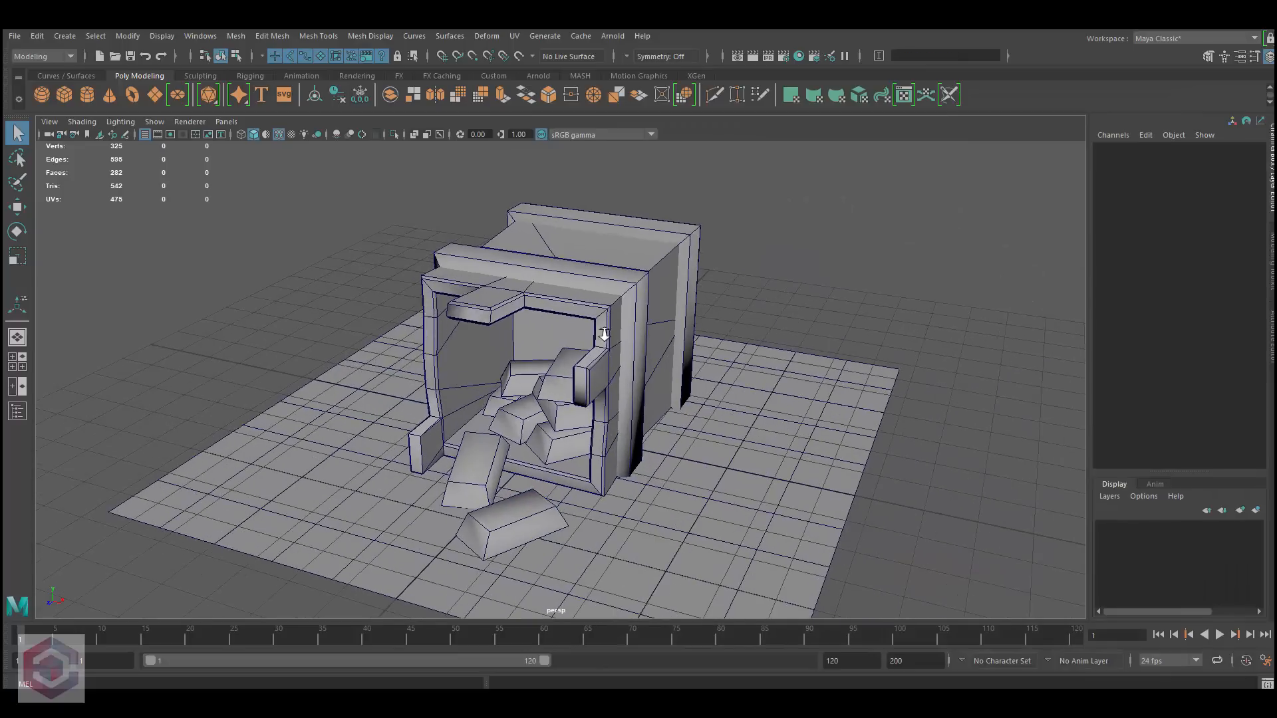
# Step: Reselect the crate mesh and look over its front and side
pyautogui.keyDown('alt'); pyautogui.moveTo(603, 336); pyautogui.dragTo(632, 308); pyautogui.keyUp('alt')
pyautogui.click(632, 308)
pyautogui.keyDown('alt'); pyautogui.moveTo(632, 309); pyautogui.dragTo(596, 303, button='middle'); pyautogui.keyUp('alt')
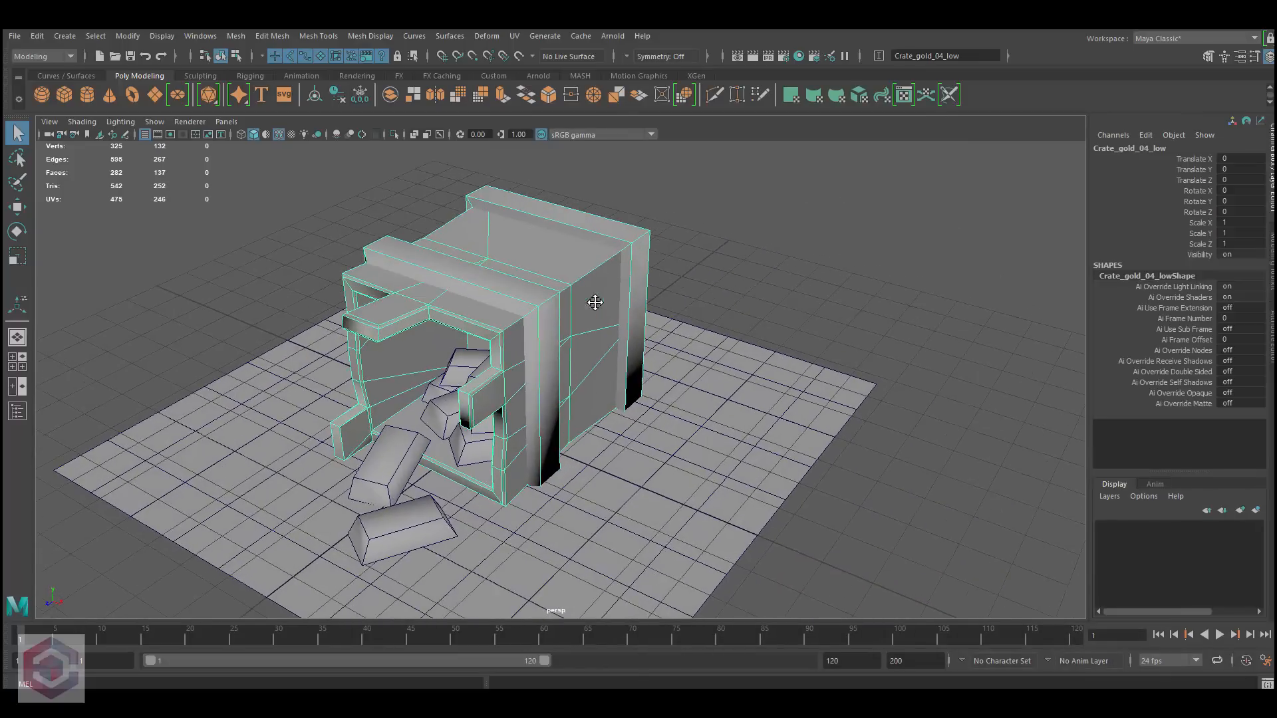
pyautogui.keyDown('alt'); pyautogui.moveTo(595, 303); pyautogui.dragTo(599, 337, button='right'); pyautogui.keyUp('alt')
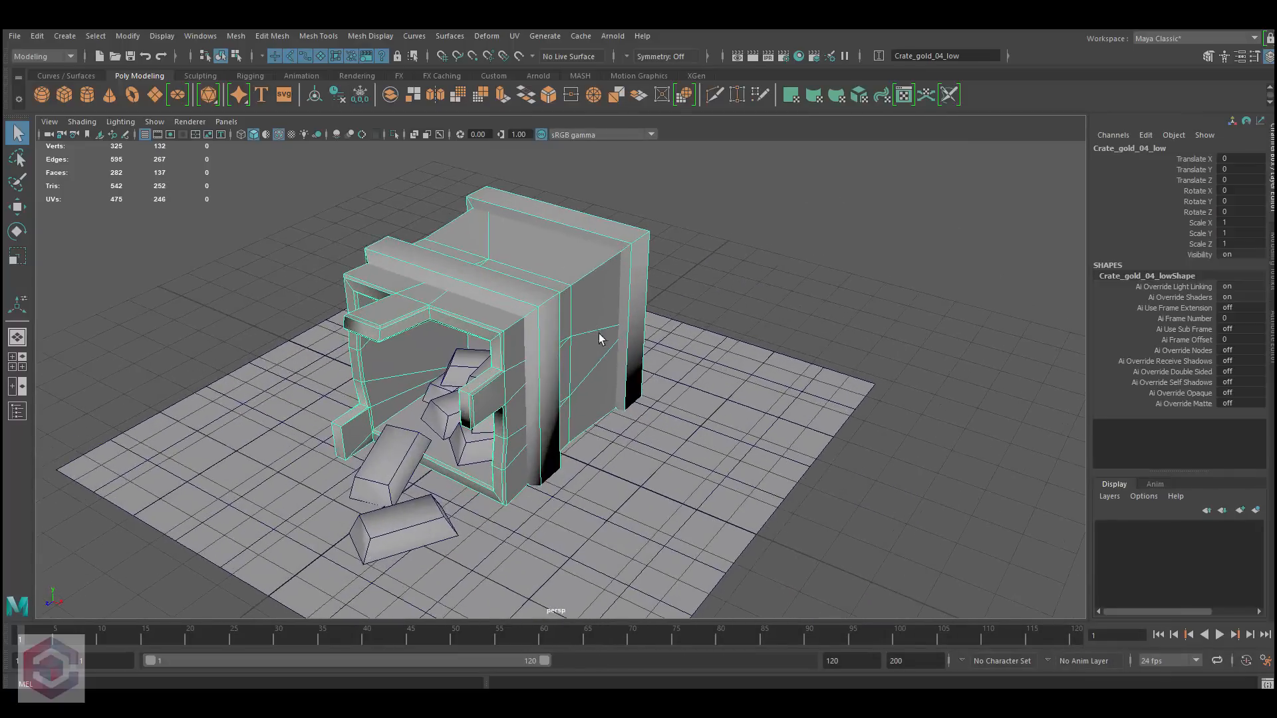
pyautogui.keyDown('alt'); pyautogui.moveTo(599, 336); pyautogui.dragTo(622, 323); pyautogui.keyUp('alt')
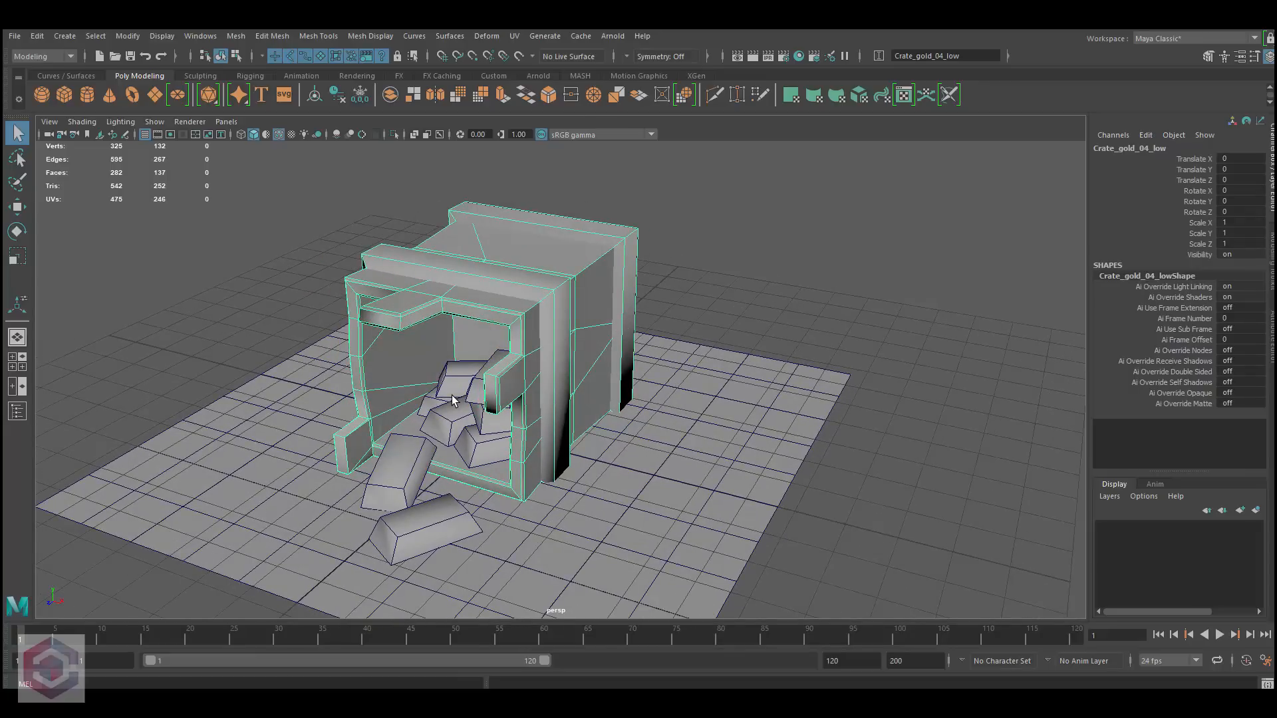
pyautogui.scroll(-1, 452, 401)
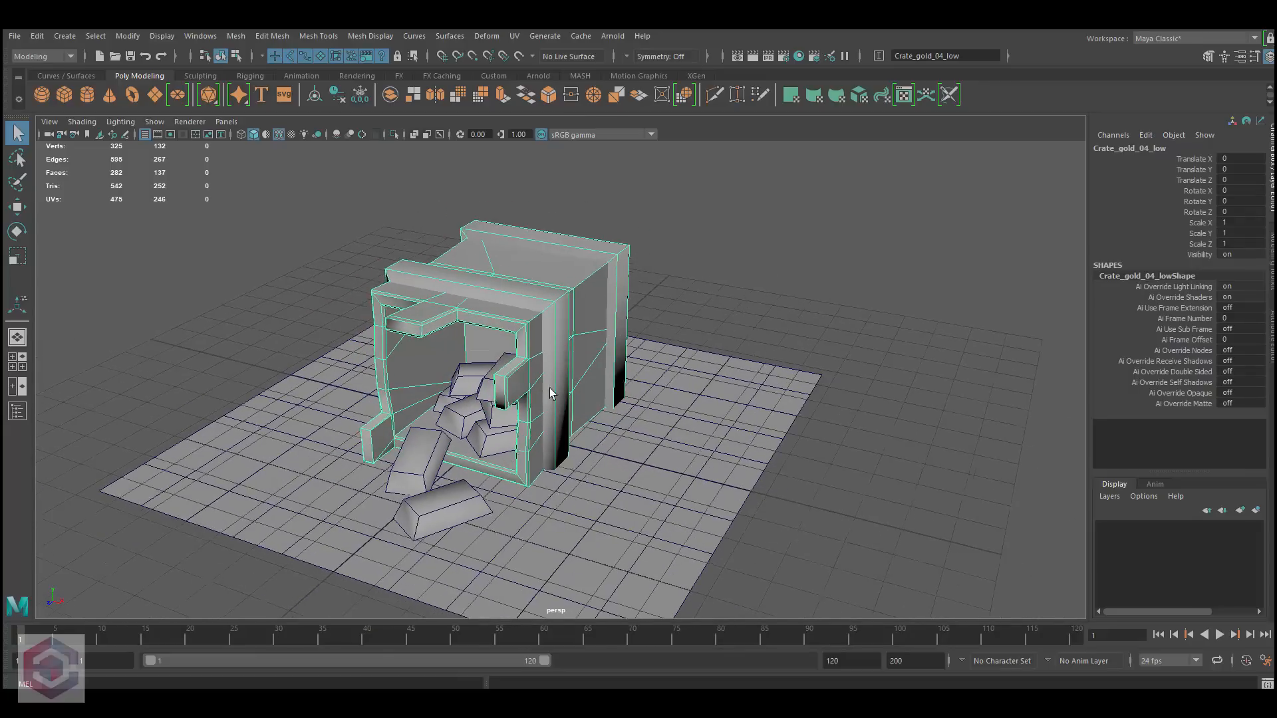
# Step: Add the gold bar pile and both loose bars to the selection and expand the Crate_gold_low group in the Outliner
pyautogui.keyDown('shift'); pyautogui.click(476, 414); pyautogui.keyUp('shift')
pyautogui.keyDown('shift'); pyautogui.click(427, 490); pyautogui.keyUp('shift')
pyautogui.keyDown('shift'); pyautogui.click(456, 517); pyautogui.keyUp('shift')
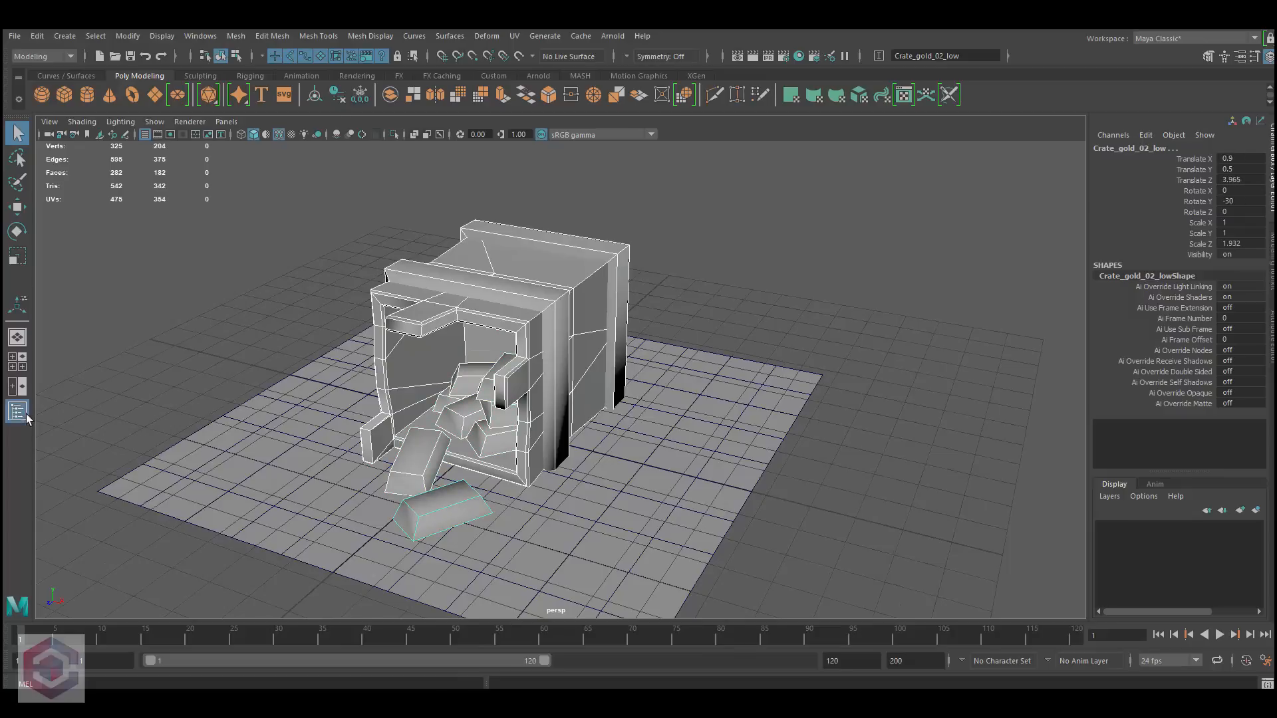
pyautogui.click(18, 411)
pyautogui.click(54, 229)
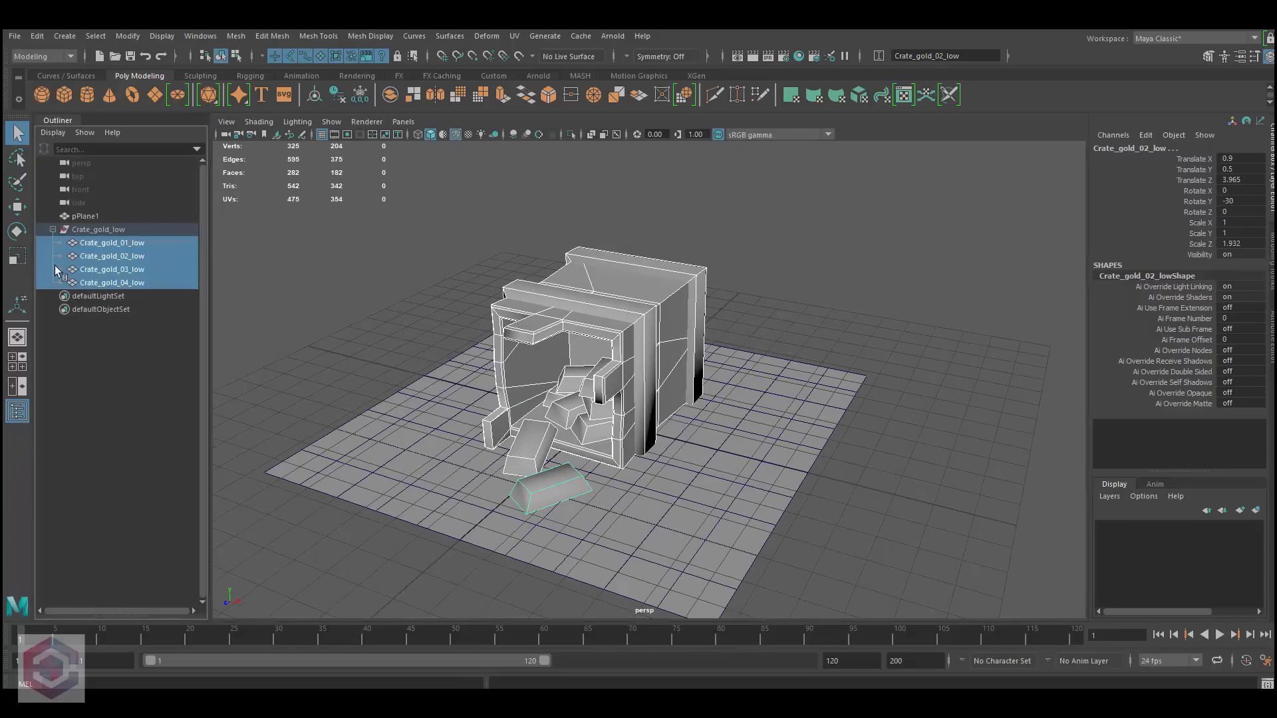
# Step: Check the names of the Crate_gold_low group and its Crate_gold_01_low and Crate_gold_02_low meshes
pyautogui.click(109, 230)
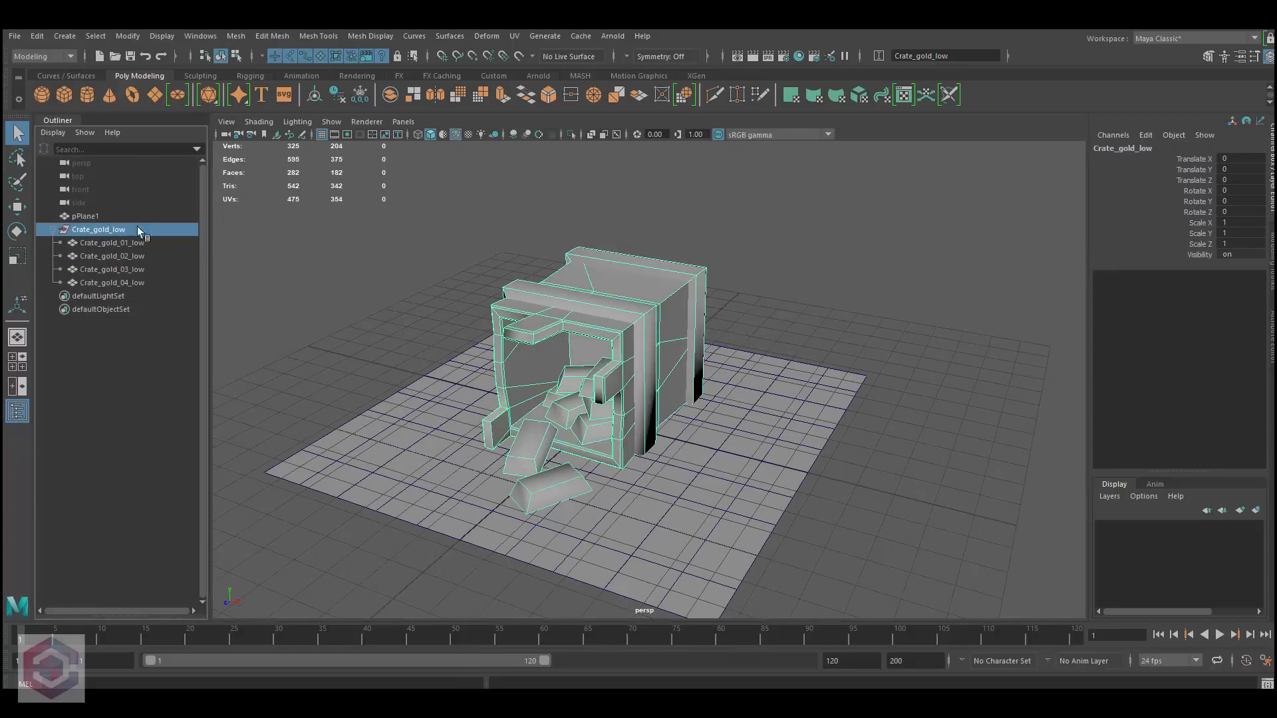
pyautogui.doubleClick(98, 230)
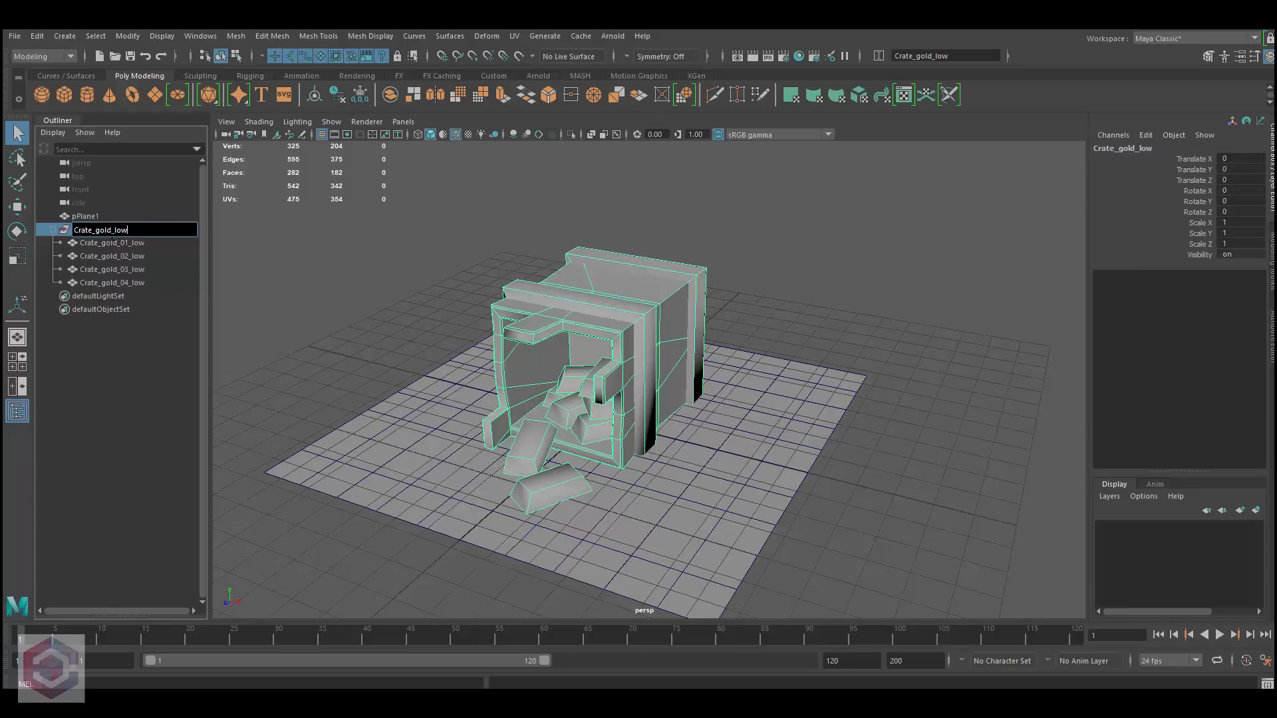
pyautogui.press('Return')
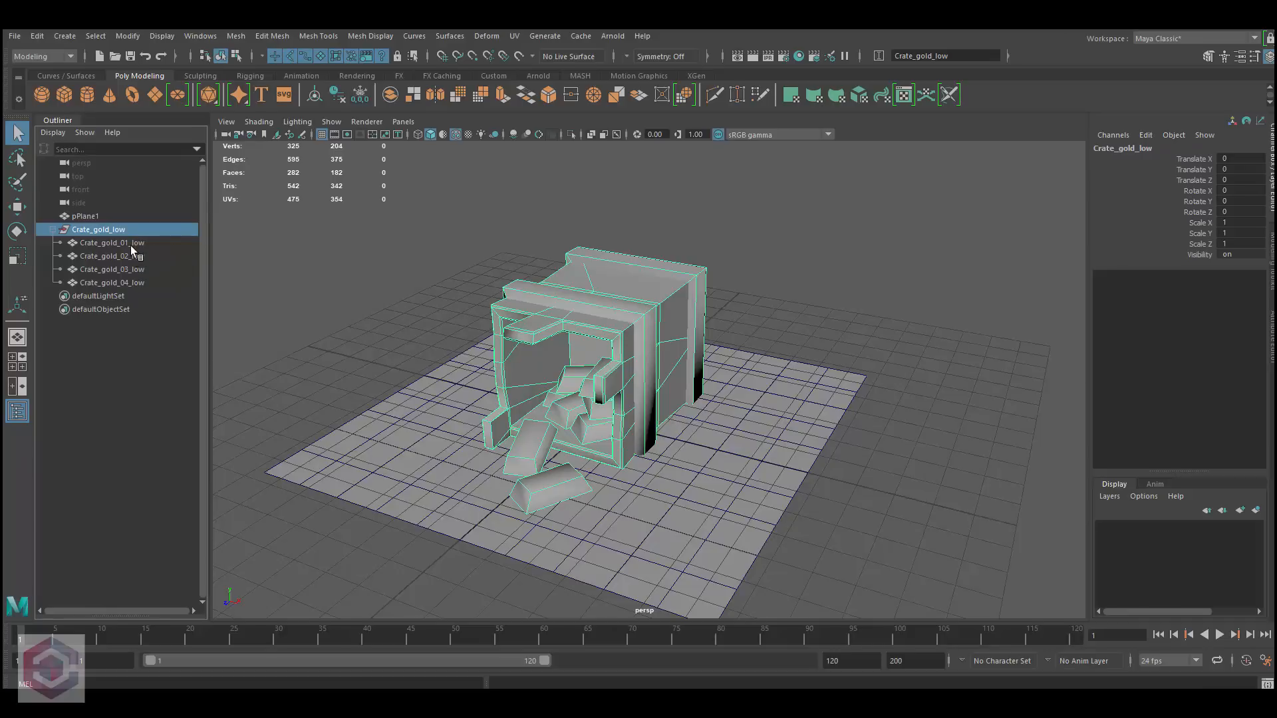
pyautogui.click(131, 245)
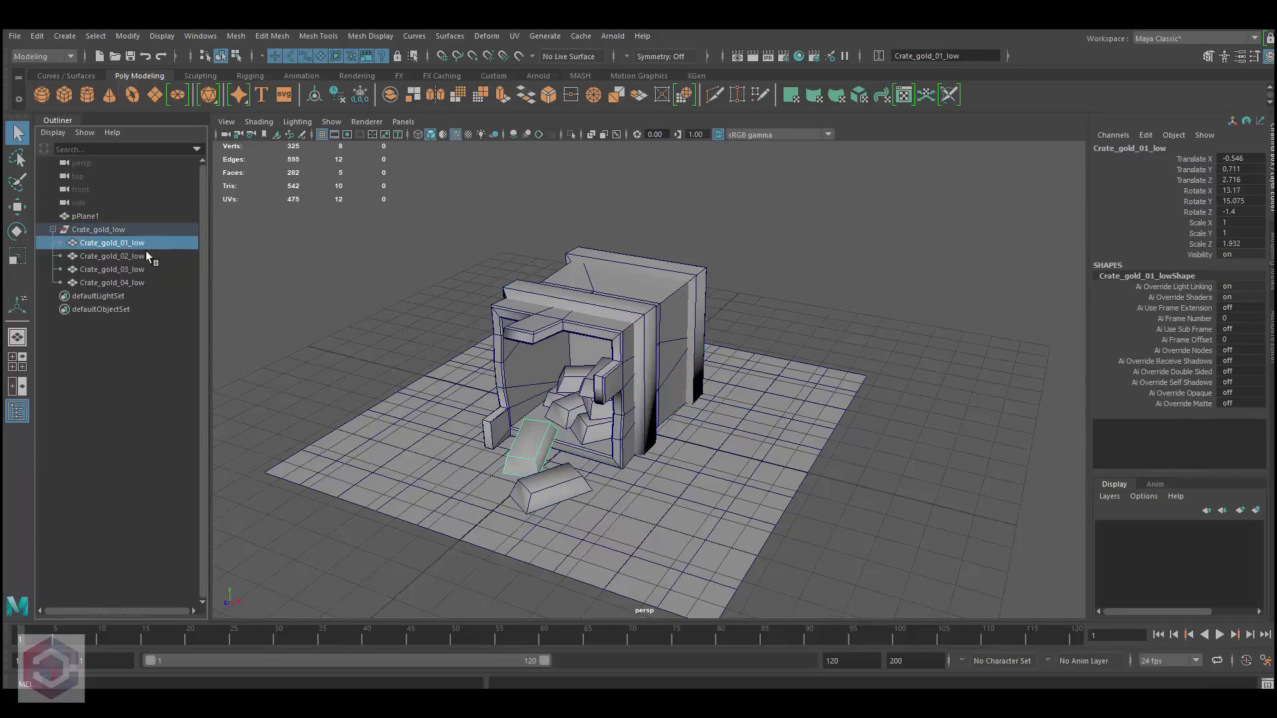
pyautogui.click(148, 256)
# Step: Select the gold bar pile inside the crate and examine how its bars are stacked at close range
pyautogui.keyDown('alt'); pyautogui.moveTo(626, 307); pyautogui.dragTo(736, 413, button='right'); pyautogui.keyUp('alt')
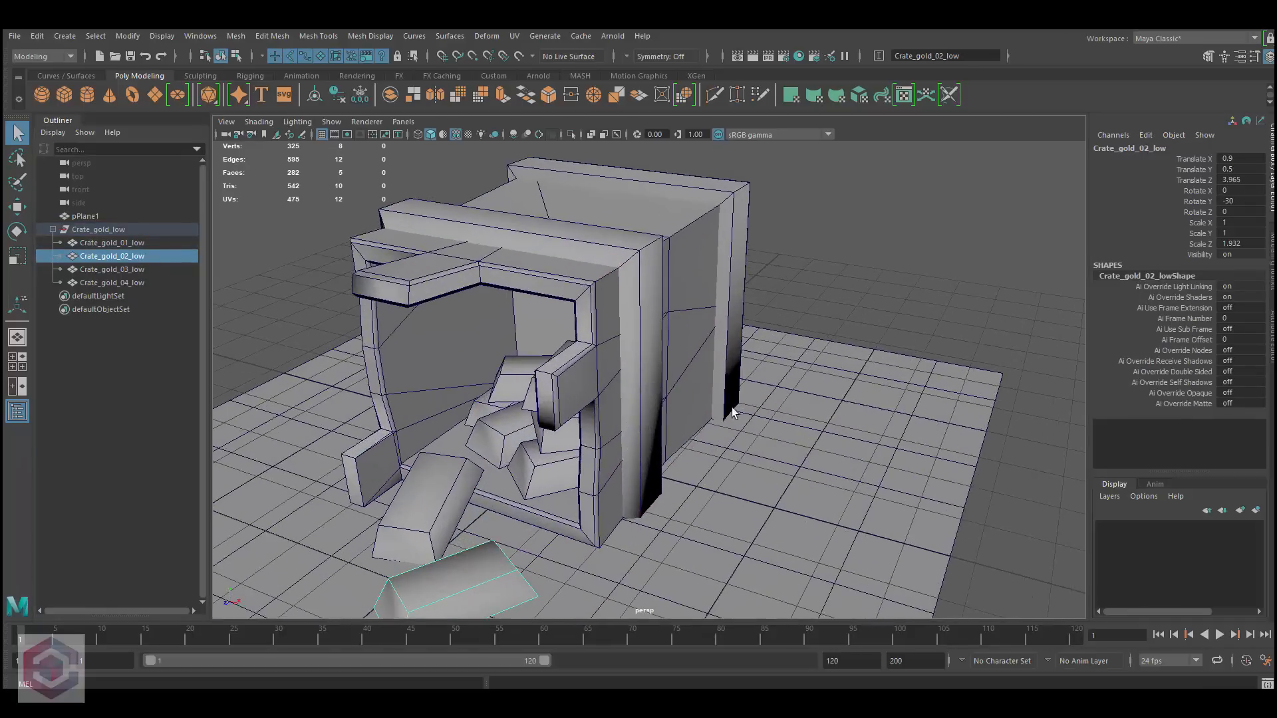
pyautogui.keyDown('alt'); pyautogui.moveTo(632, 352); pyautogui.dragTo(694, 343); pyautogui.keyUp('alt')
pyautogui.keyDown('alt'); pyautogui.moveTo(650, 331); pyautogui.dragTo(631, 285, button='middle'); pyautogui.keyUp('alt')
pyautogui.keyDown('alt'); pyautogui.moveTo(632, 290); pyautogui.dragTo(627, 382, button='right'); pyautogui.keyUp('alt')
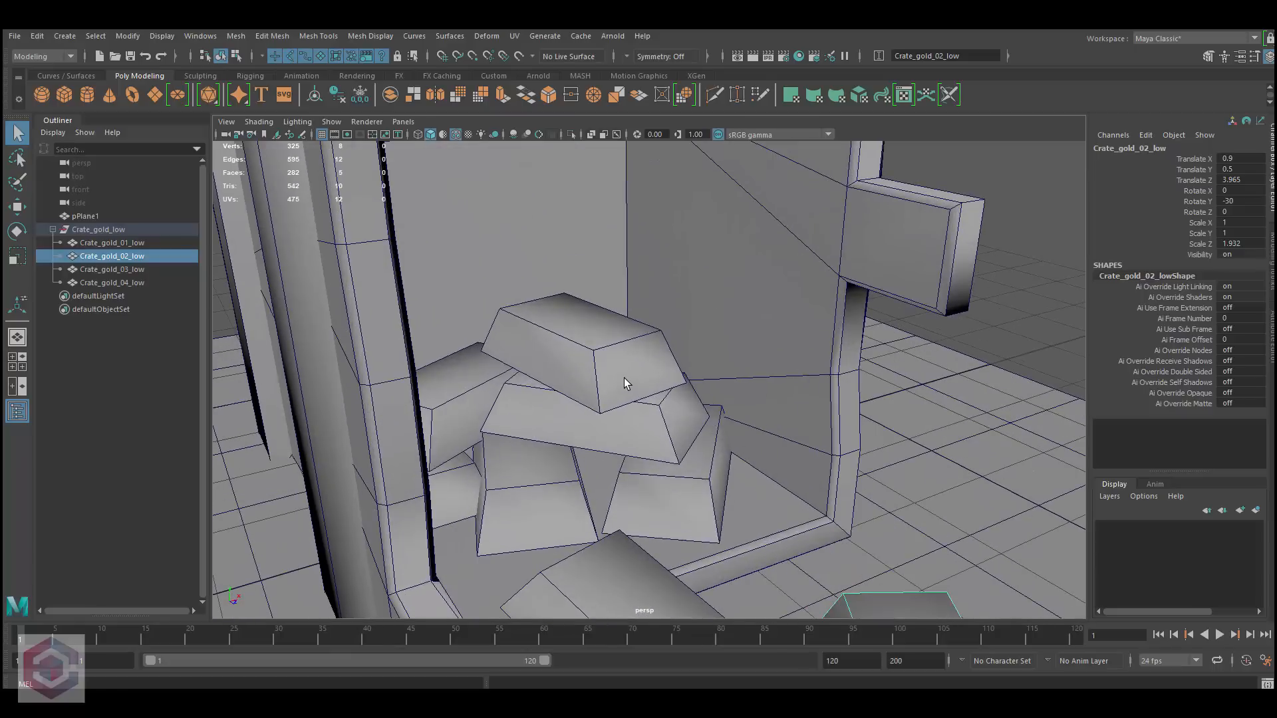
pyautogui.click(628, 382)
pyautogui.keyDown('alt'); pyautogui.moveTo(672, 389); pyautogui.dragTo(633, 399); pyautogui.keyUp('alt')
pyautogui.keyDown('alt'); pyautogui.moveTo(632, 399); pyautogui.dragTo(699, 302, button='middle'); pyautogui.keyUp('alt')
pyautogui.keyDown('alt'); pyautogui.moveTo(692, 333); pyautogui.dragTo(672, 390); pyautogui.keyUp('alt')
pyautogui.keyDown('alt'); pyautogui.moveTo(673, 390); pyautogui.dragTo(730, 405, button='right'); pyautogui.keyUp('alt')
pyautogui.keyDown('alt'); pyautogui.moveTo(730, 405); pyautogui.dragTo(710, 365); pyautogui.keyUp('alt')
pyautogui.keyDown('alt'); pyautogui.moveTo(710, 365); pyautogui.dragTo(601, 336, button='middle'); pyautogui.keyUp('alt')
pyautogui.keyDown('alt'); pyautogui.moveTo(601, 336); pyautogui.dragTo(633, 363, button='right'); pyautogui.keyUp('alt')
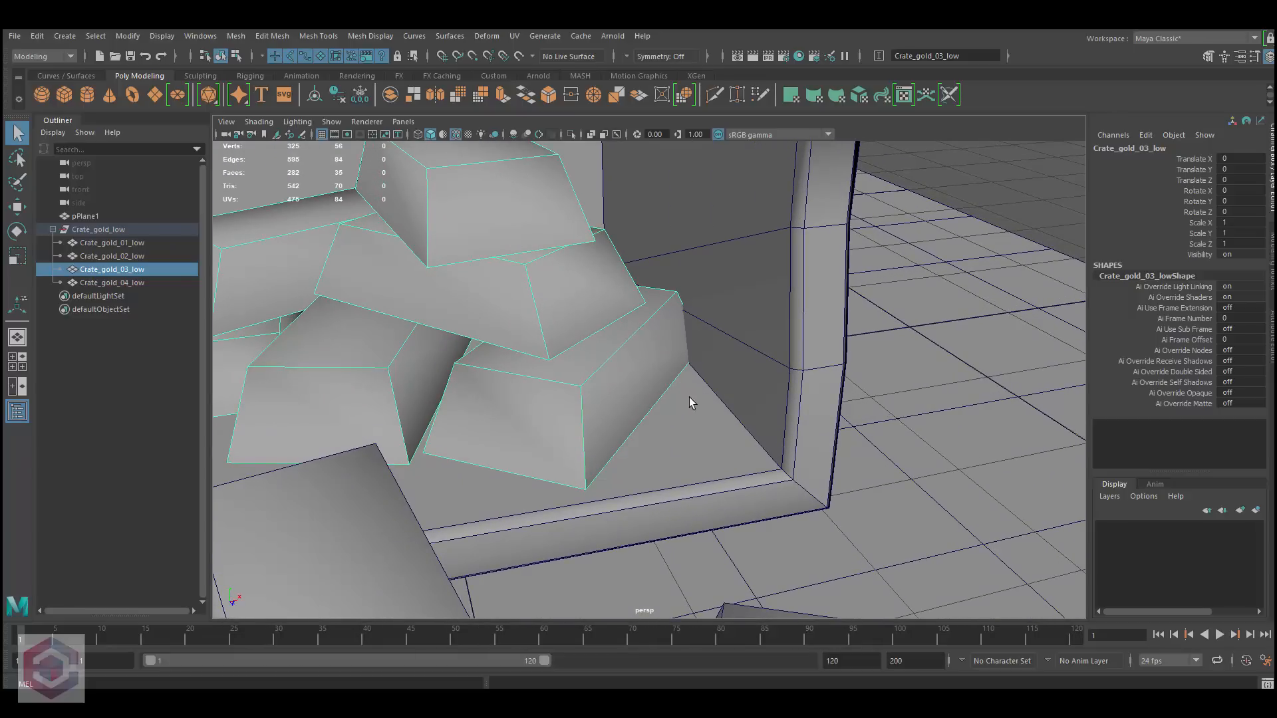
# Step: Select the crate mesh and examine its front opening and lower frame around the gold bars
pyautogui.click(743, 396)
pyautogui.keyDown('alt'); pyautogui.moveTo(747, 426); pyautogui.dragTo(725, 372, button='right'); pyautogui.keyUp('alt')
pyautogui.keyDown('alt'); pyautogui.moveTo(725, 372); pyautogui.dragTo(704, 294); pyautogui.keyUp('alt')
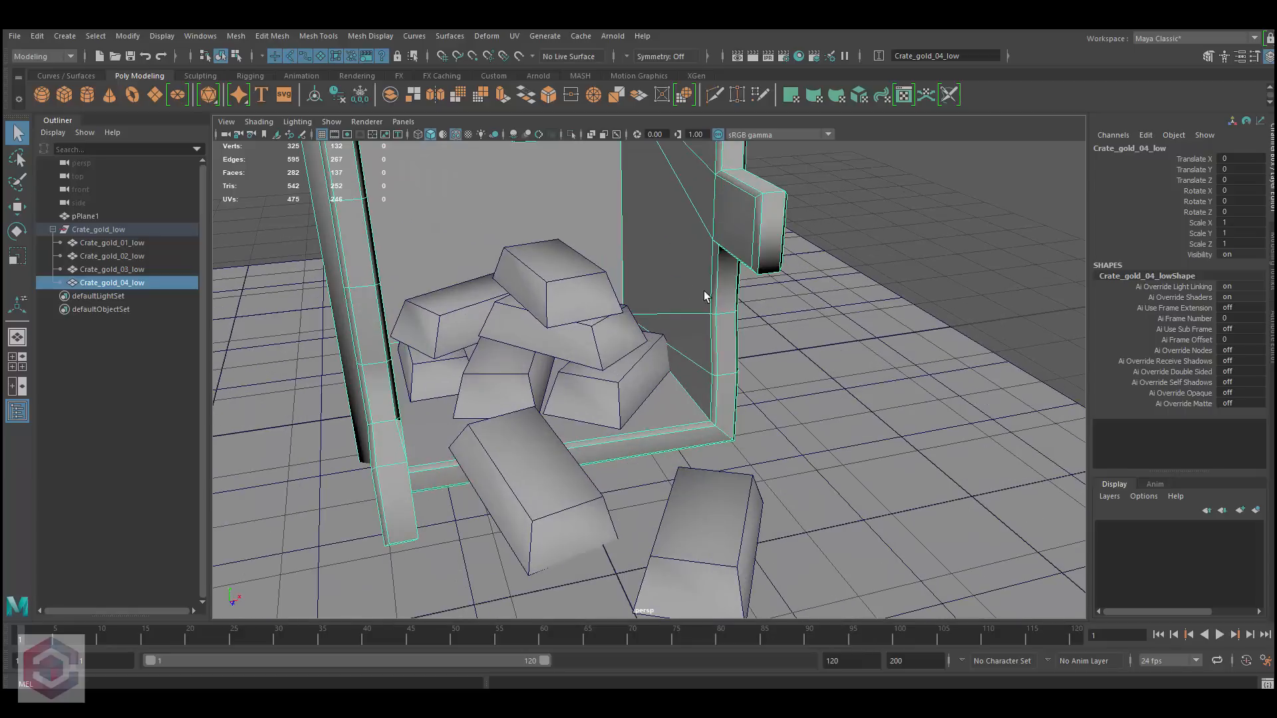
pyautogui.keyDown('alt'); pyautogui.moveTo(570, 333); pyautogui.dragTo(673, 393, button='right'); pyautogui.keyUp('alt')
pyautogui.keyDown('alt'); pyautogui.moveTo(673, 394); pyautogui.dragTo(573, 351); pyautogui.keyUp('alt')
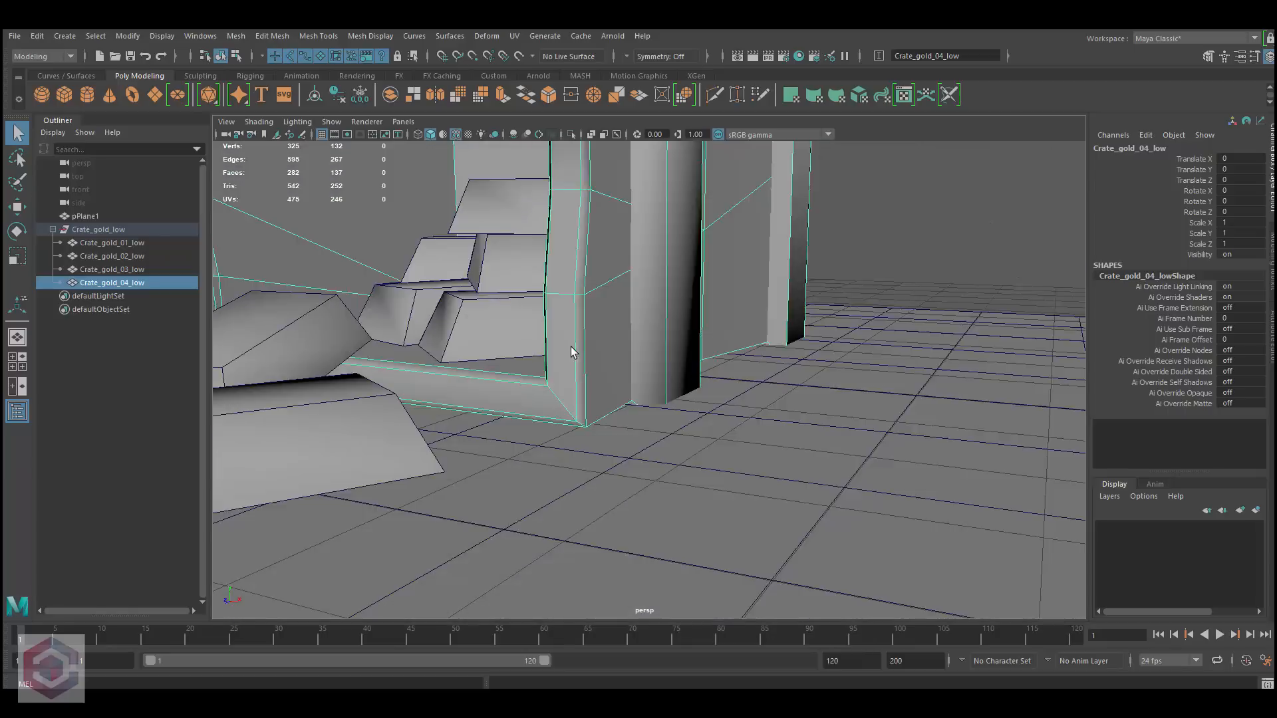
pyautogui.keyDown('alt'); pyautogui.moveTo(573, 350); pyautogui.dragTo(496, 321, button='right'); pyautogui.keyUp('alt')
pyautogui.keyDown('alt'); pyautogui.moveTo(496, 320); pyautogui.dragTo(697, 373); pyautogui.keyUp('alt')
# Step: Add the gold bar pile and both loose bars to the crate selection, and clear the selection after checking the pieces
pyautogui.keyDown('shift'); pyautogui.click(642, 357); pyautogui.keyUp('shift')
pyautogui.keyDown('shift'); pyautogui.click(533, 445); pyautogui.keyUp('shift')
pyautogui.keyDown('shift'); pyautogui.click(621, 516); pyautogui.keyUp('shift')
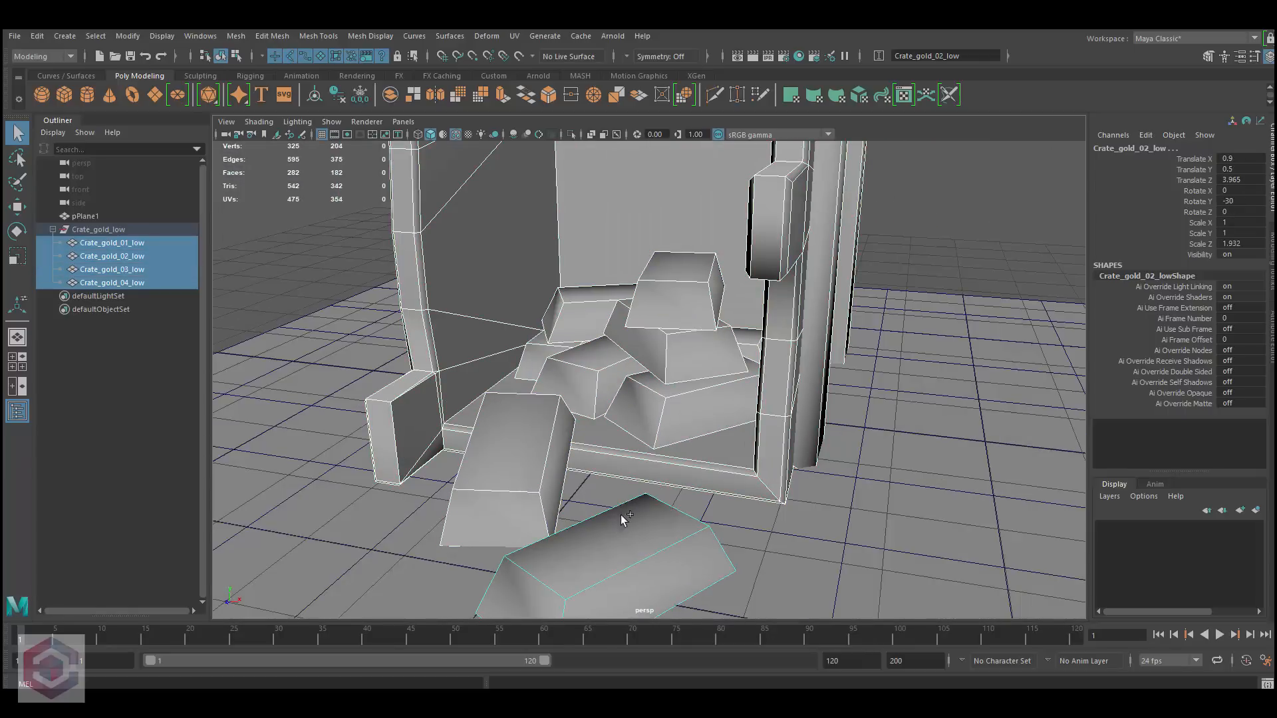
pyautogui.keyDown('alt'); pyautogui.moveTo(651, 447); pyautogui.dragTo(592, 406, button='right'); pyautogui.keyUp('alt')
pyautogui.click(377, 299)
# Step: Examine where the leaning loose gold bar meets the crate's lower front edge, with the crate selected
pyautogui.keyDown('alt'); pyautogui.moveTo(491, 329); pyautogui.dragTo(658, 373, button='right'); pyautogui.keyUp('alt')
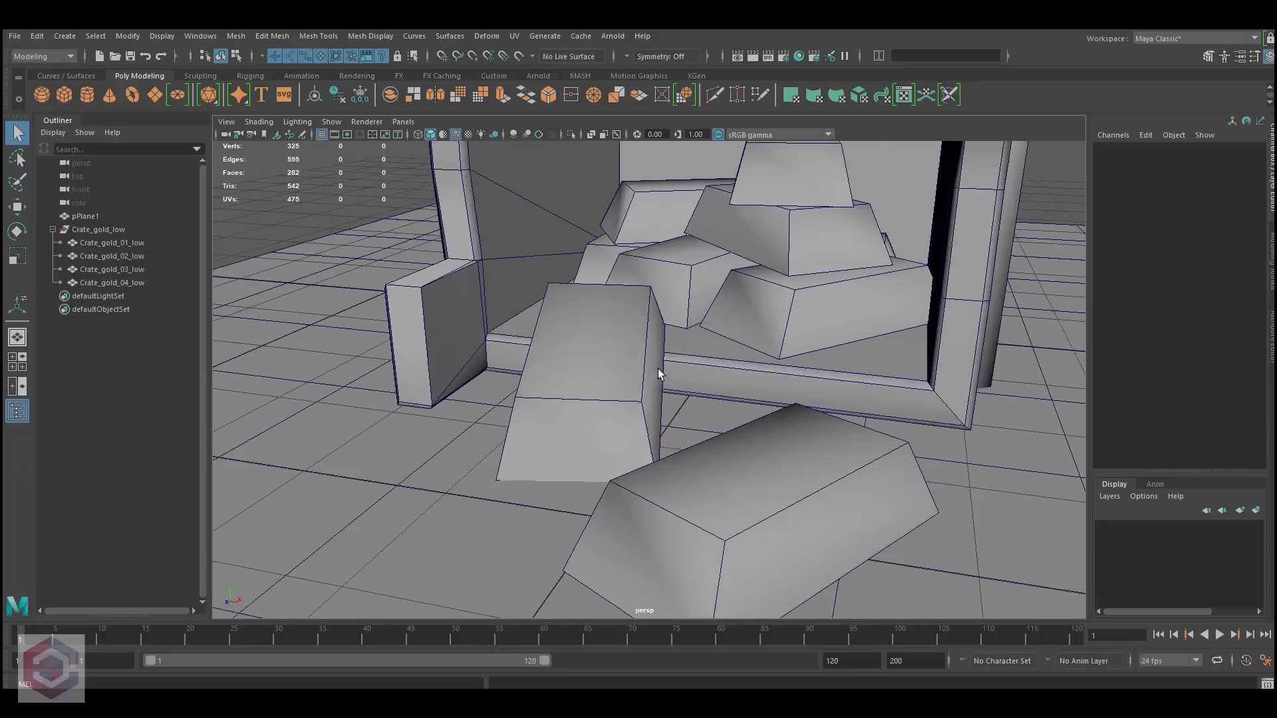
pyautogui.keyDown('alt'); pyautogui.moveTo(658, 374); pyautogui.dragTo(559, 342); pyautogui.keyUp('alt')
pyautogui.keyDown('alt'); pyautogui.moveTo(559, 342); pyautogui.dragTo(626, 361, button='right'); pyautogui.keyUp('alt')
pyautogui.keyDown('alt'); pyautogui.moveTo(627, 361); pyautogui.dragTo(509, 253); pyautogui.keyUp('alt')
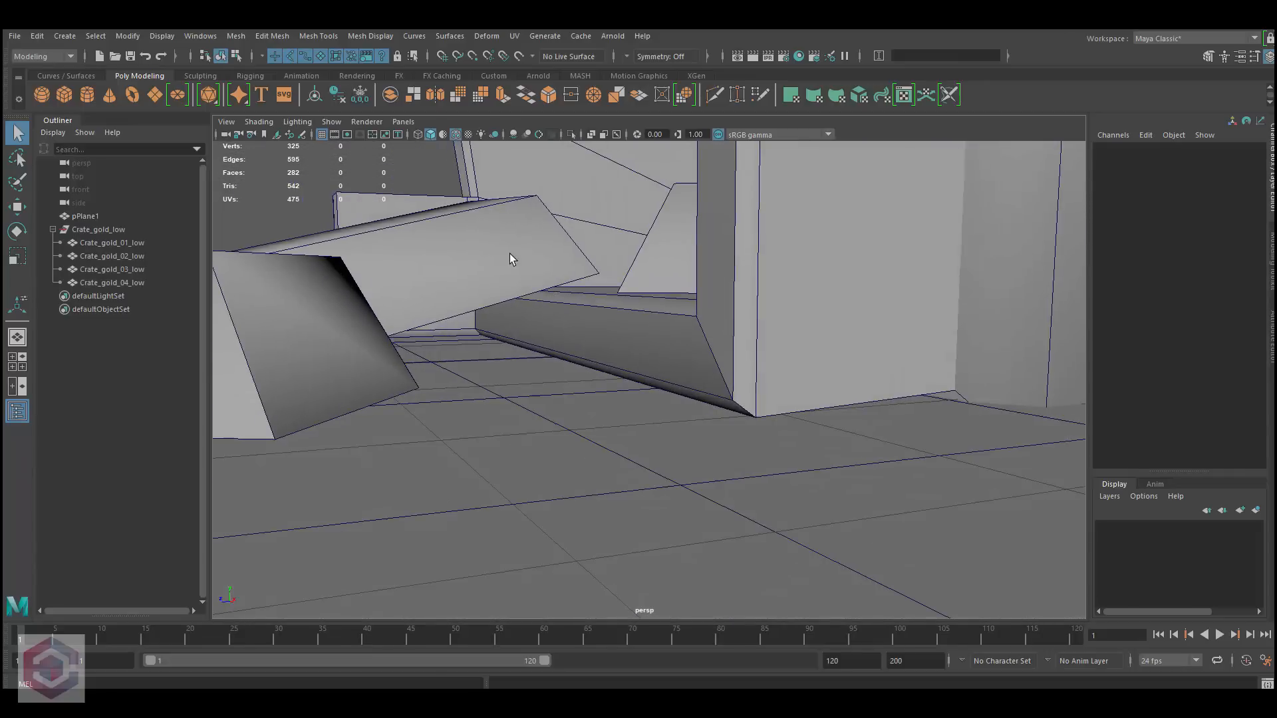
pyautogui.click(502, 257)
pyautogui.keyDown('alt'); pyautogui.moveTo(547, 291); pyautogui.dragTo(574, 337, button='right'); pyautogui.keyUp('alt')
pyautogui.click(564, 326)
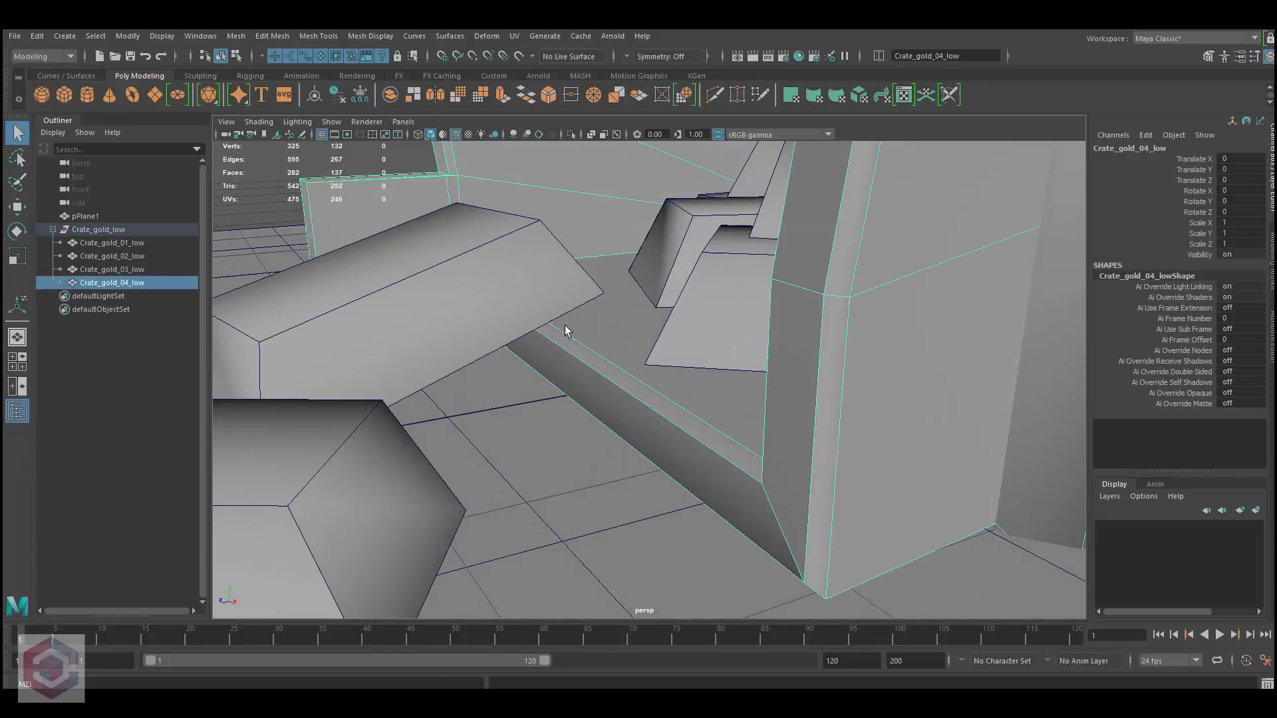
pyautogui.keyDown('alt'); pyautogui.moveTo(572, 266); pyautogui.dragTo(712, 330); pyautogui.keyUp('alt')
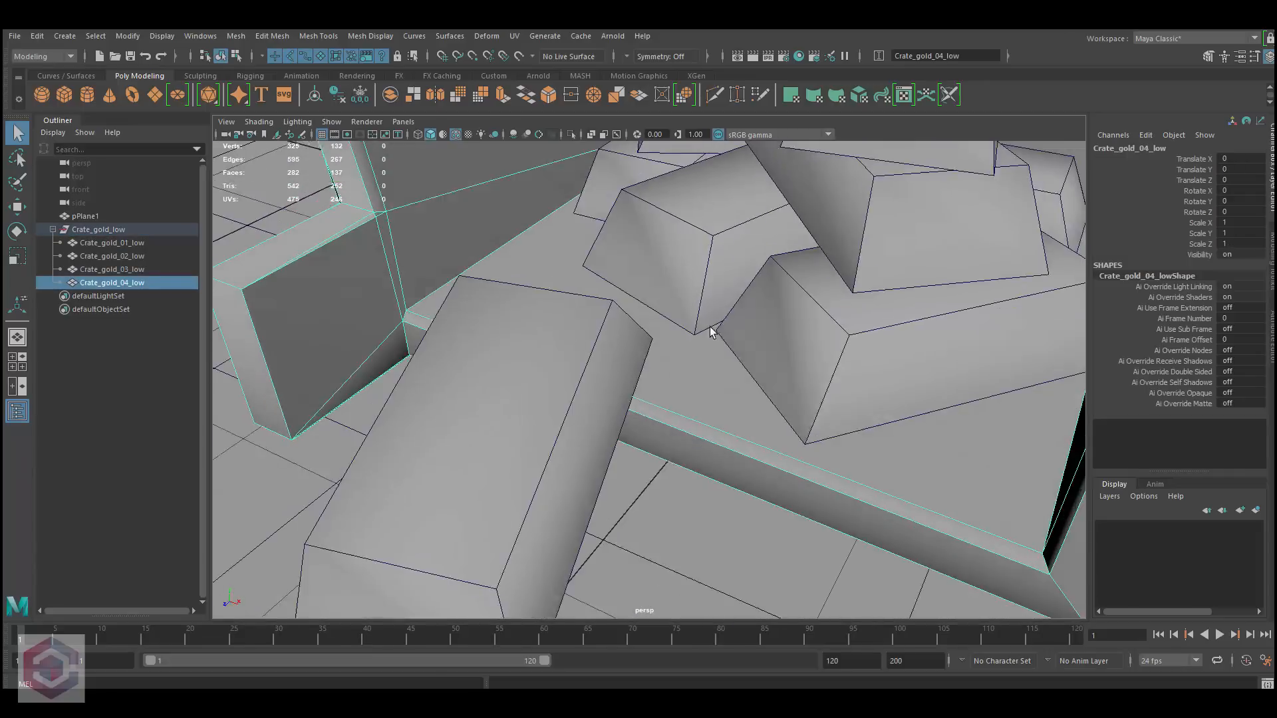
# Step: Add the gold bar pile to the crate selection and view both meshes together, close up and from a distance
pyautogui.keyDown('alt'); pyautogui.moveTo(713, 331); pyautogui.dragTo(570, 293, button='middle'); pyautogui.keyUp('alt')
pyautogui.keyDown('alt'); pyautogui.moveTo(570, 293); pyautogui.dragTo(772, 312); pyautogui.keyUp('alt')
pyautogui.keyDown('shift'); pyautogui.click(771, 313); pyautogui.keyUp('shift')
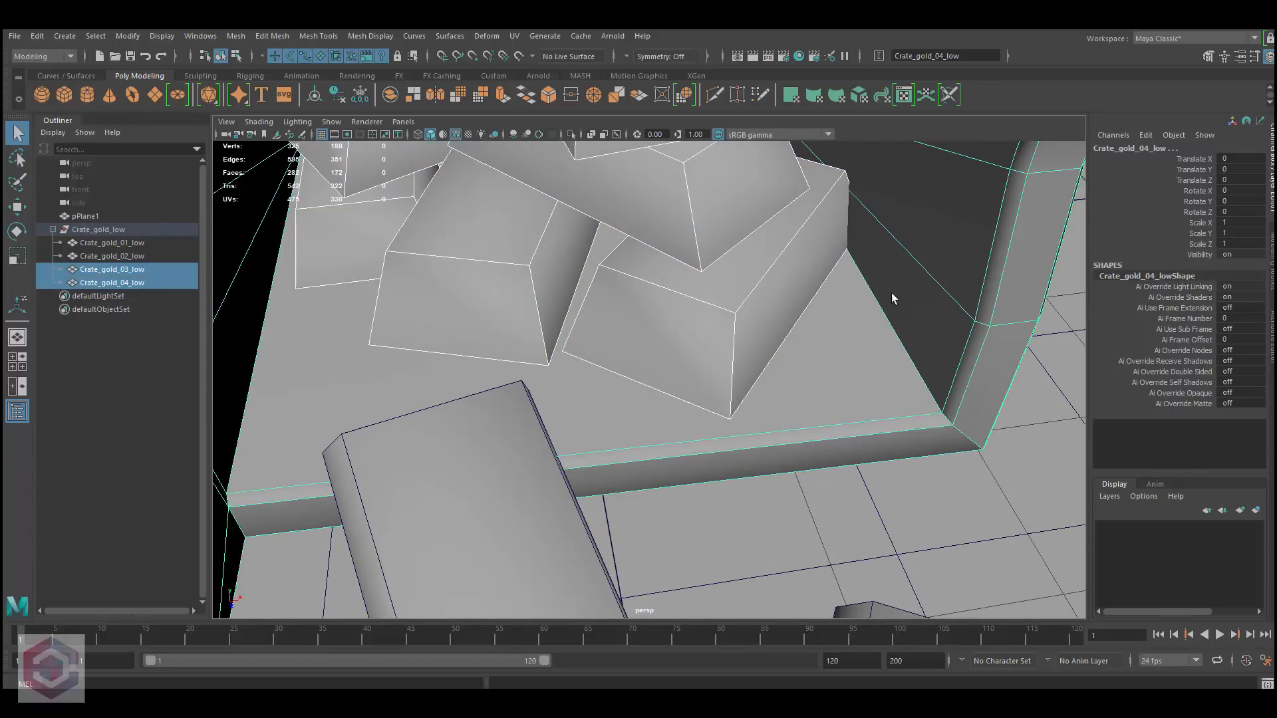
pyautogui.keyDown('alt'); pyautogui.moveTo(943, 336); pyautogui.dragTo(641, 248, button='right'); pyautogui.keyUp('alt')
pyautogui.keyDown('alt'); pyautogui.moveTo(716, 313); pyautogui.dragTo(649, 244); pyautogui.keyUp('alt')
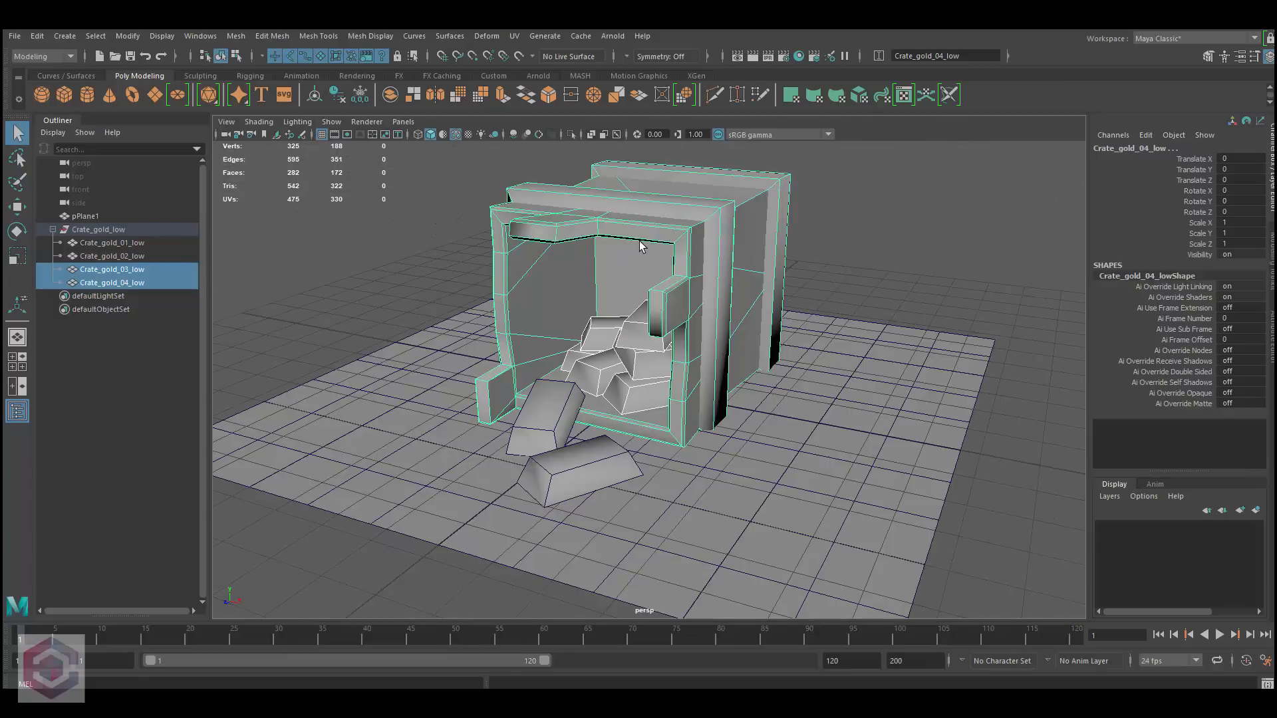
pyautogui.keyDown('alt'); pyautogui.moveTo(649, 245); pyautogui.dragTo(722, 282, button='right'); pyautogui.keyUp('alt')
# Step: Select the crate on its own to view it separately, and select only the gold bar pile inside it
pyautogui.click(822, 280)
pyautogui.click(680, 316)
pyautogui.keyDown('alt'); pyautogui.moveTo(650, 364); pyautogui.dragTo(664, 371); pyautogui.keyUp('alt')
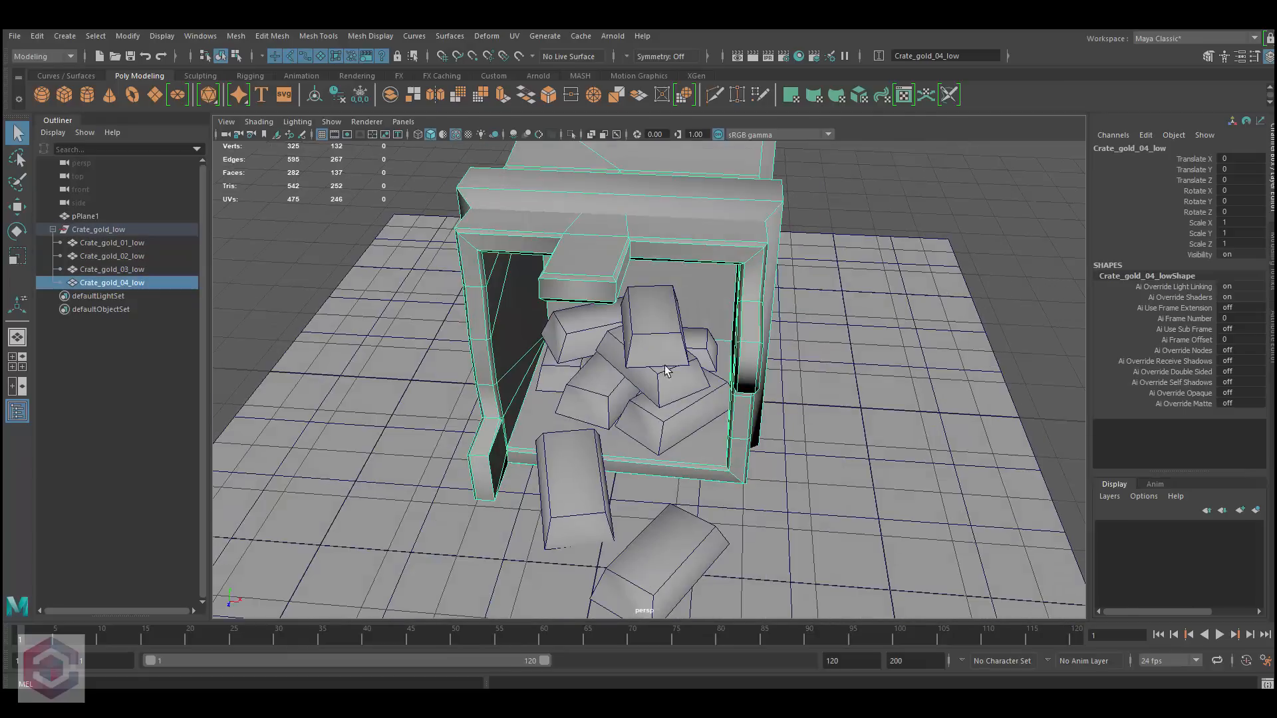
pyautogui.keyDown('alt'); pyautogui.moveTo(664, 372); pyautogui.dragTo(652, 348, button='right'); pyautogui.keyUp('alt')
pyautogui.keyDown('alt'); pyautogui.moveTo(652, 348); pyautogui.dragTo(670, 286); pyautogui.keyUp('alt')
pyautogui.click(630, 345)
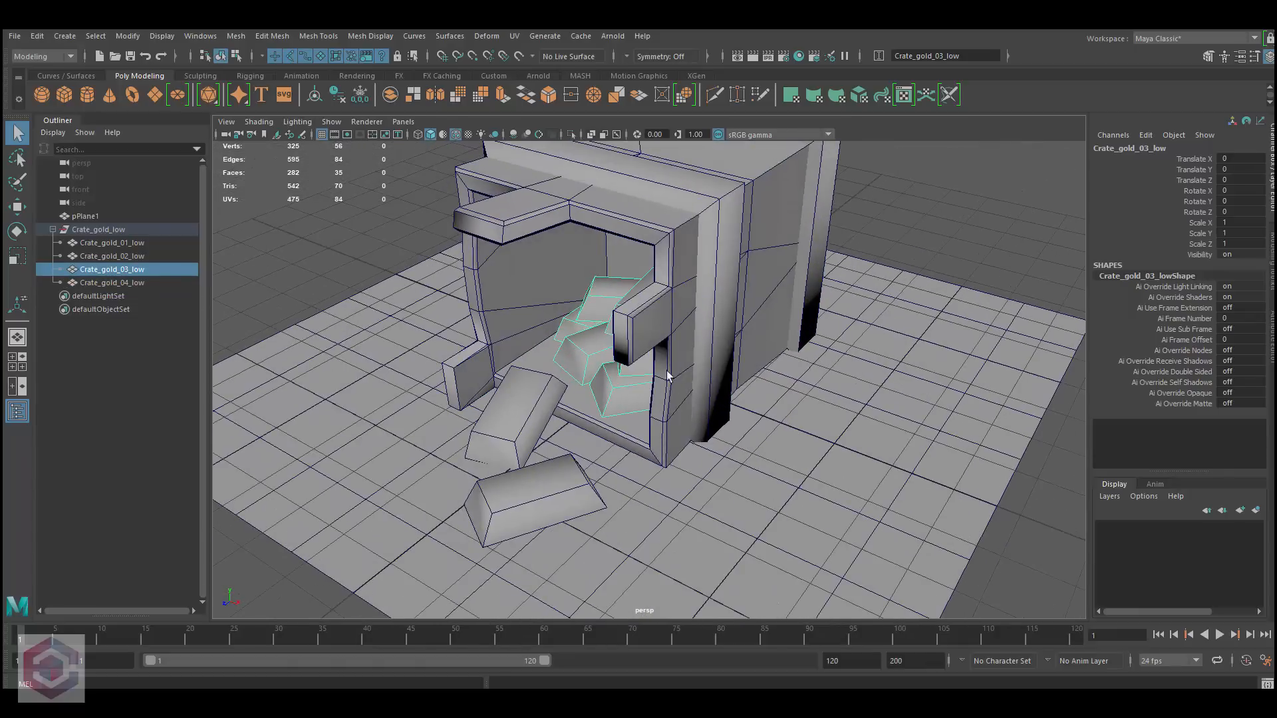
# Step: Examine the selected gold bar pile through the crate's front opening from several angles, both close up and from a distance
pyautogui.keyDown('alt'); pyautogui.moveTo(608, 298); pyautogui.dragTo(610, 314, button='middle'); pyautogui.keyUp('alt')
pyautogui.keyDown('alt'); pyautogui.moveTo(610, 314); pyautogui.dragTo(679, 322); pyautogui.keyUp('alt')
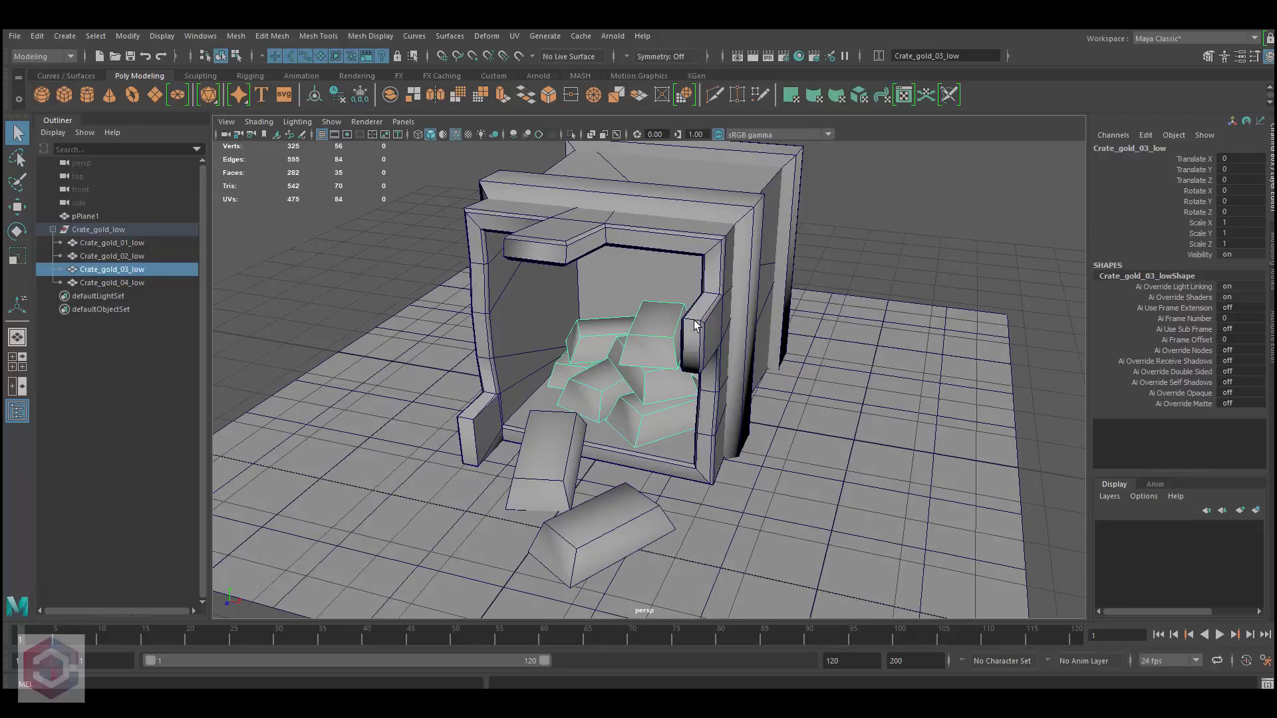
pyautogui.keyDown('alt'); pyautogui.moveTo(694, 326); pyautogui.dragTo(616, 325); pyautogui.keyUp('alt')
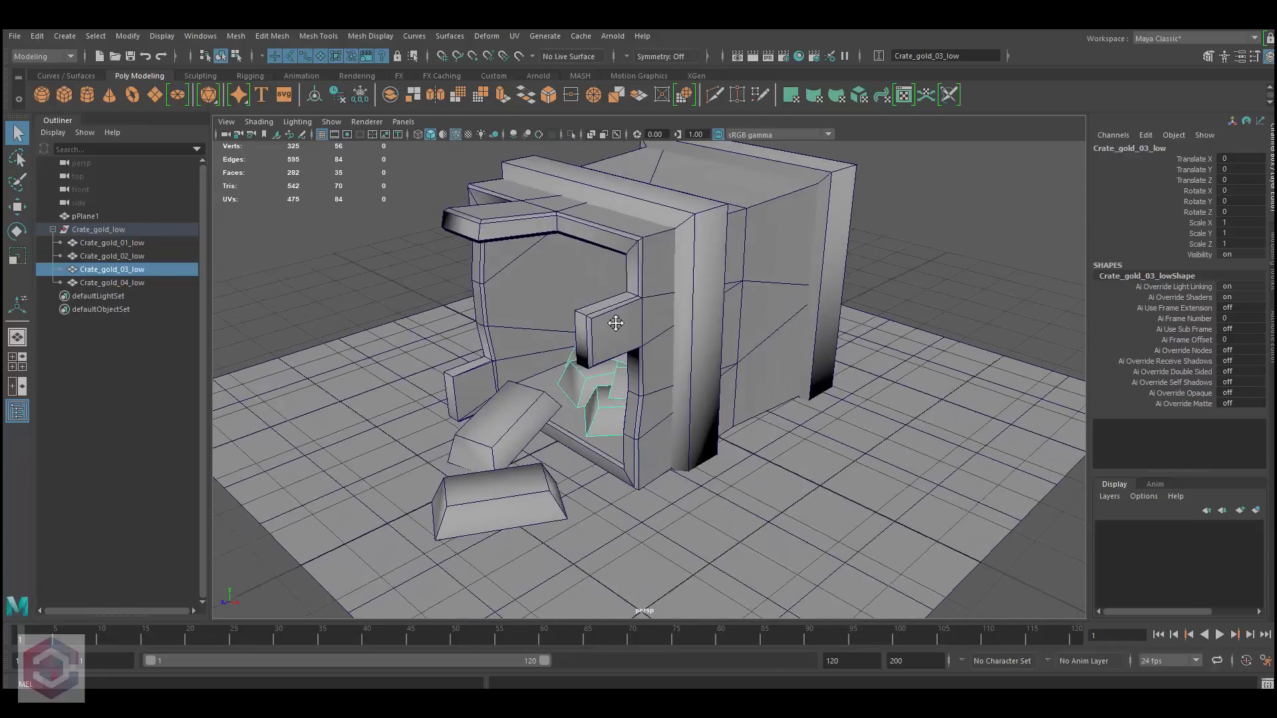
pyautogui.keyDown('alt'); pyautogui.moveTo(616, 325); pyautogui.dragTo(552, 433, button='right'); pyautogui.keyUp('alt')
pyautogui.keyDown('alt'); pyautogui.moveTo(552, 432); pyautogui.dragTo(570, 353, button='middle'); pyautogui.keyUp('alt')
pyautogui.keyDown('alt'); pyautogui.moveTo(695, 353); pyautogui.dragTo(616, 265, button='right'); pyautogui.keyUp('alt')
pyautogui.keyDown('alt'); pyautogui.moveTo(616, 265); pyautogui.dragTo(610, 288, button='middle'); pyautogui.keyUp('alt')
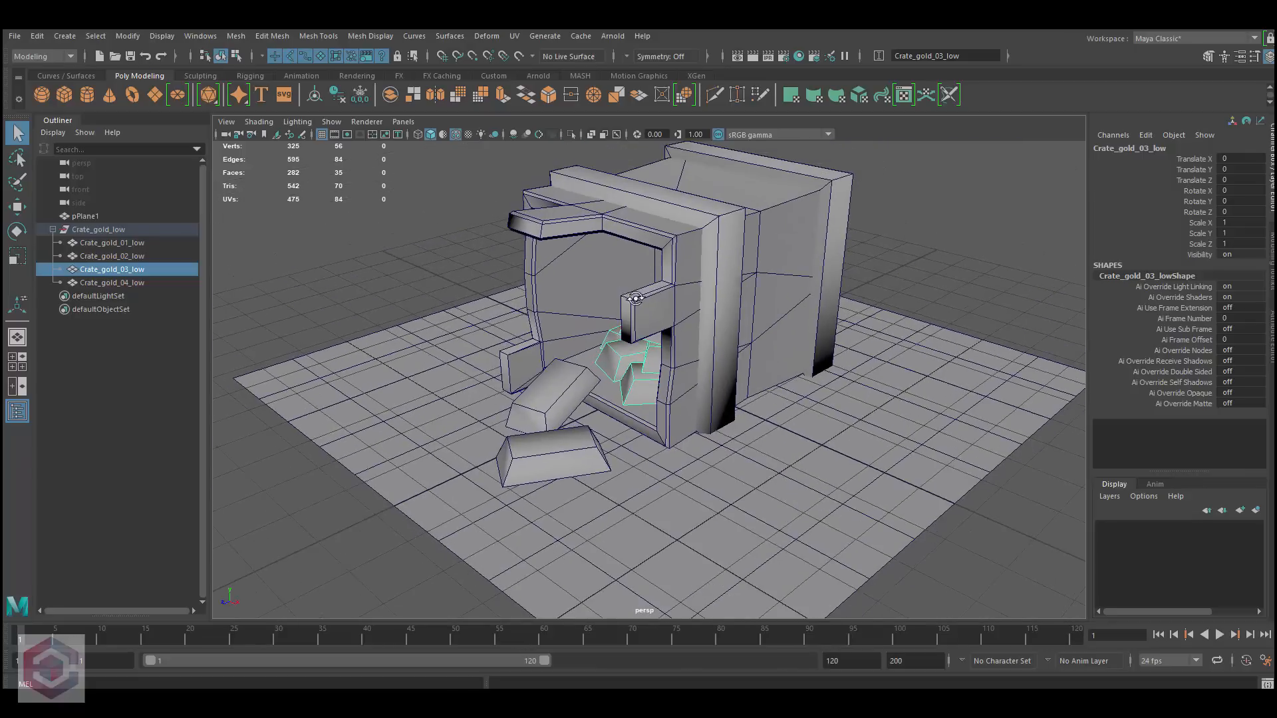
pyautogui.keyDown('alt'); pyautogui.moveTo(610, 288); pyautogui.dragTo(679, 293); pyautogui.keyUp('alt')
pyautogui.keyDown('alt'); pyautogui.moveTo(678, 292); pyautogui.dragTo(700, 354, button='right'); pyautogui.keyUp('alt')
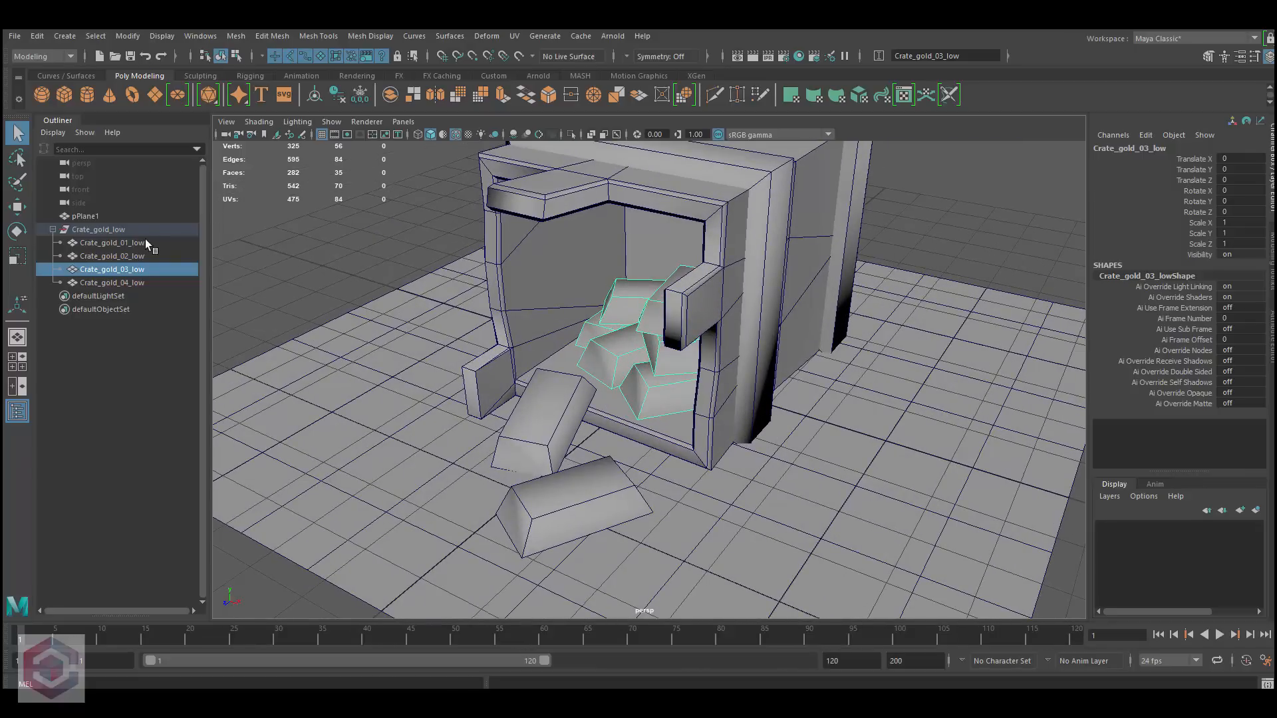
# Step: Select the crate, the leaning gold bar, the gold bar pile and the crate again to compare the separate meshes
pyautogui.click(112, 283)
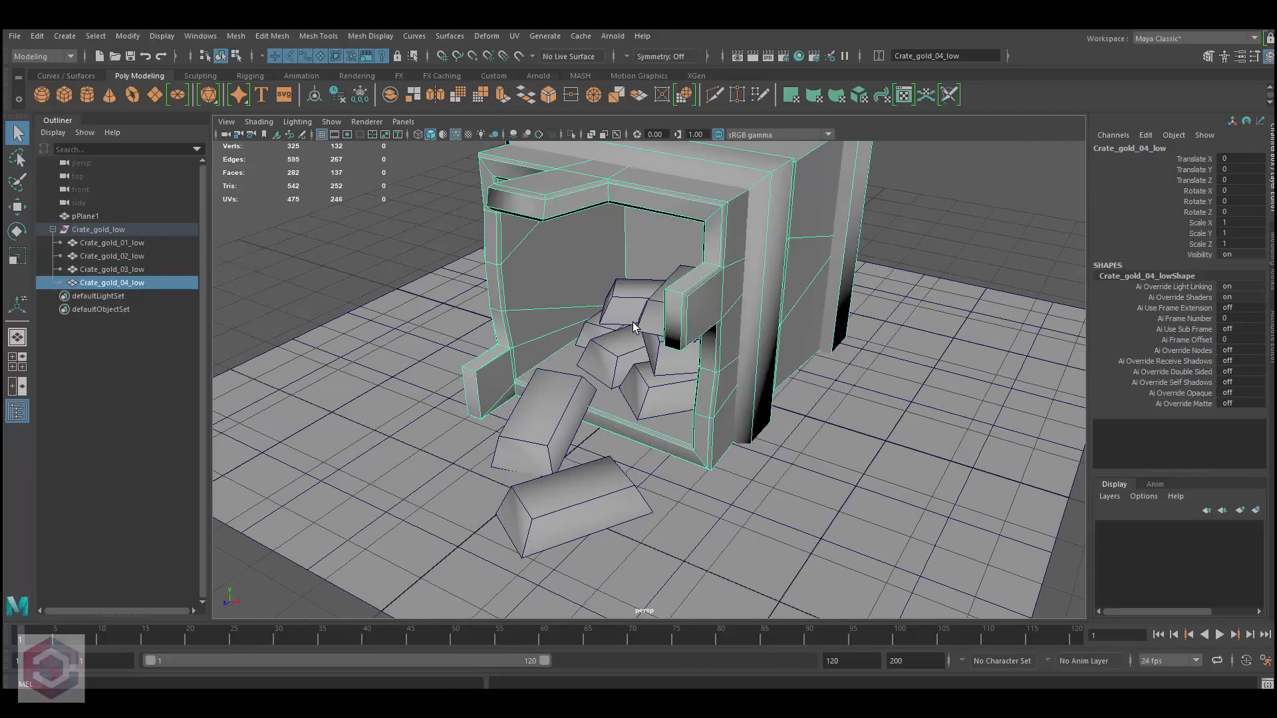
pyautogui.keyDown('alt'); pyautogui.moveTo(648, 372); pyautogui.dragTo(700, 376); pyautogui.keyUp('alt')
pyautogui.click(604, 403)
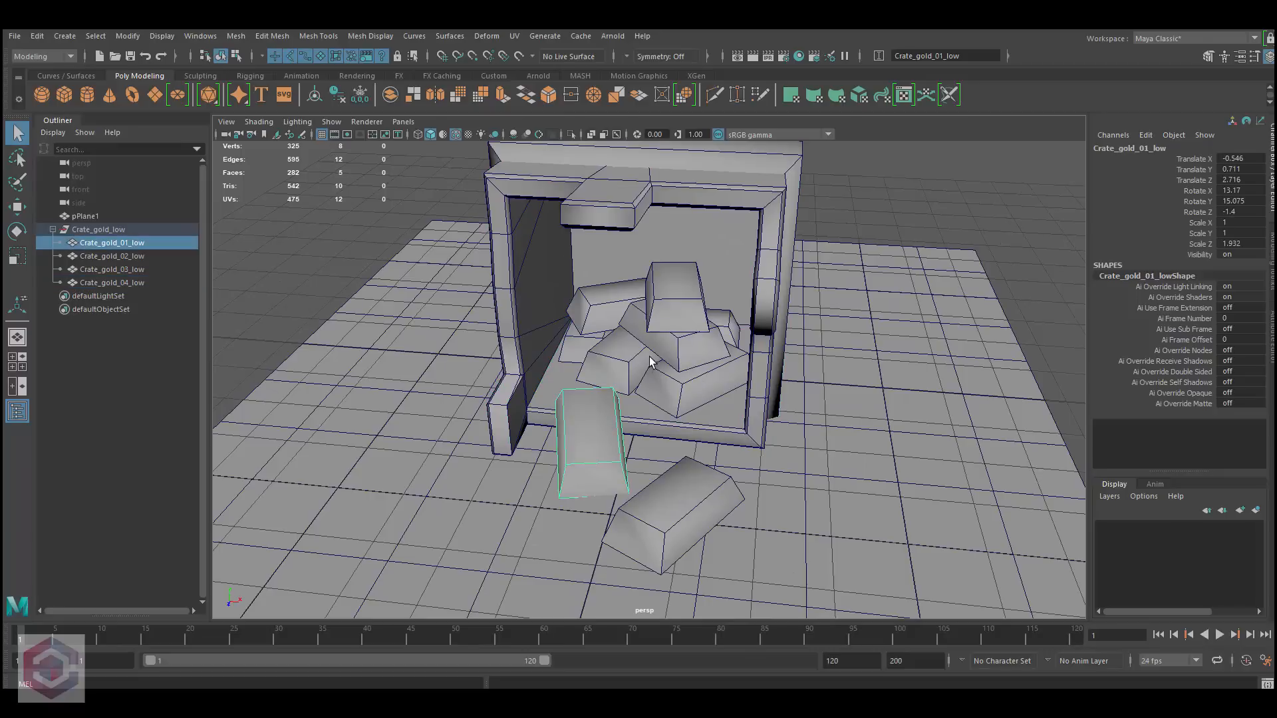
pyautogui.click(667, 347)
pyautogui.scroll(5, 682, 354)
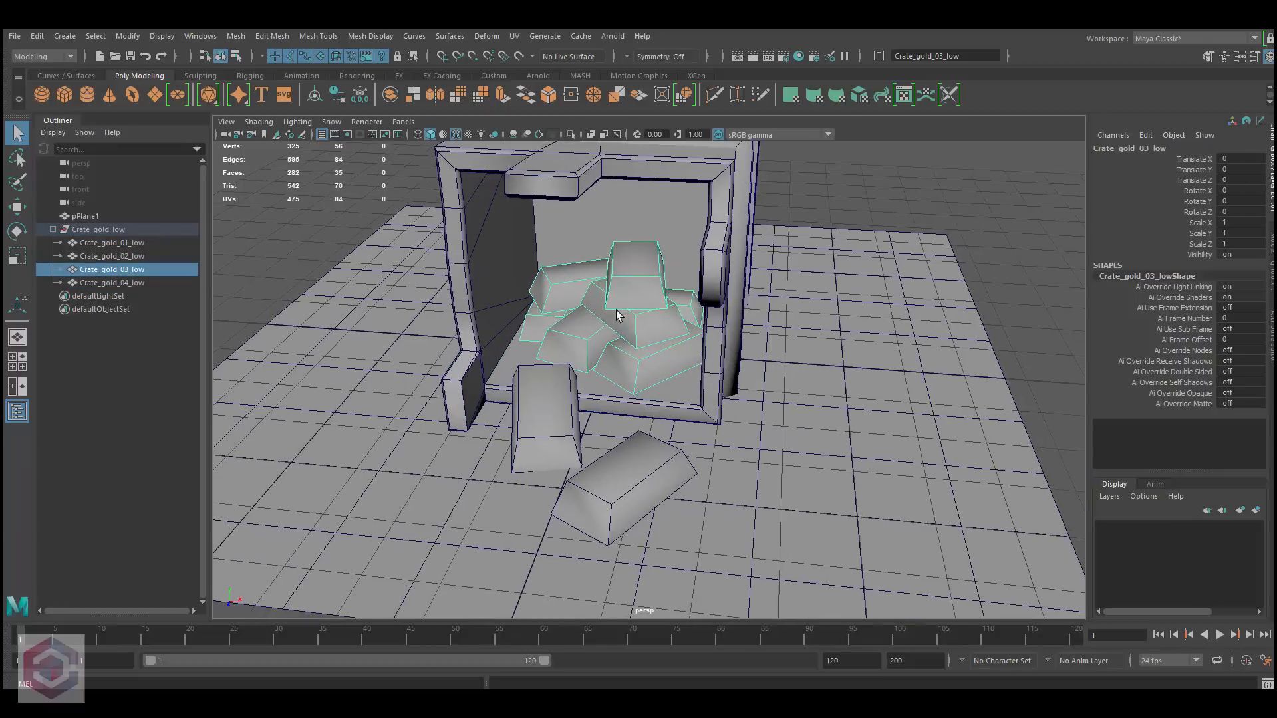
pyautogui.click(696, 416)
pyautogui.scroll(-5, 602, 266)
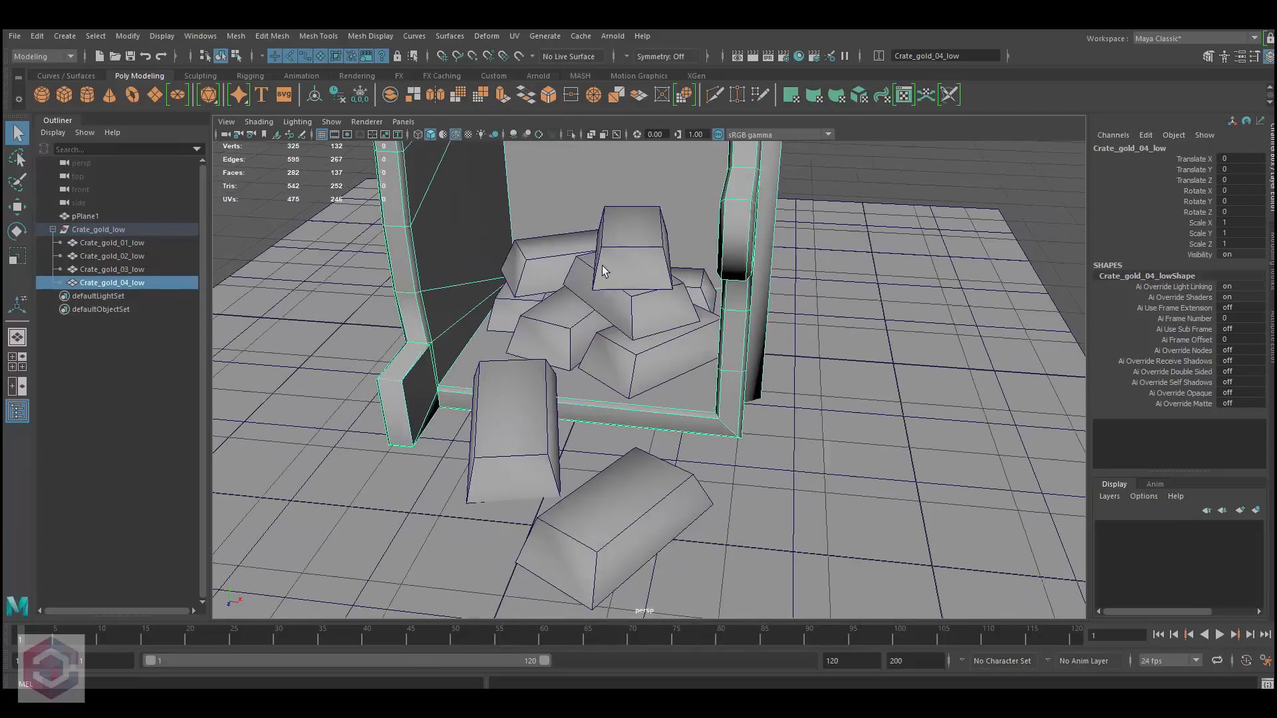
# Step: Check the mesh separation again by individually selecting the gold bar pile, the crate and the two loose bars outside it
pyautogui.click(637, 306)
pyautogui.scroll(-3, 646, 242)
pyautogui.keyDown('alt'); pyautogui.moveTo(646, 244); pyautogui.dragTo(656, 361); pyautogui.keyUp('alt')
pyautogui.click(644, 336)
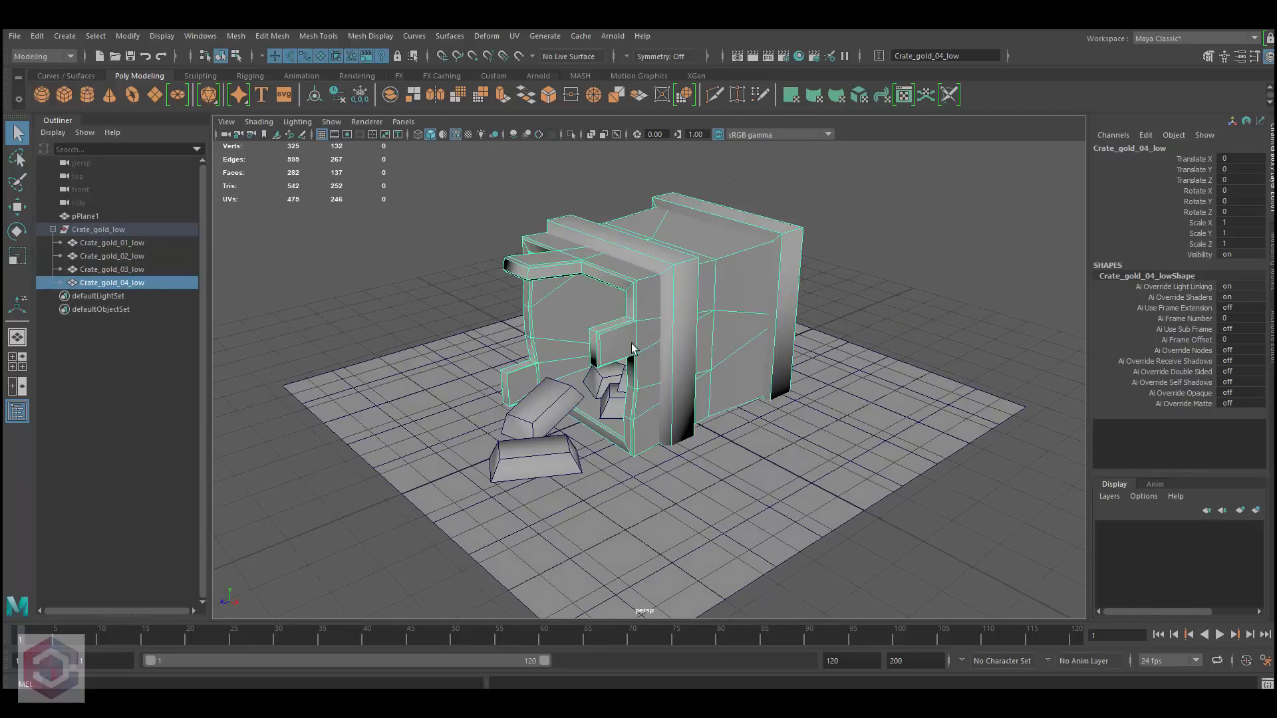
pyautogui.click(564, 399)
pyautogui.click(568, 455)
pyautogui.click(546, 410)
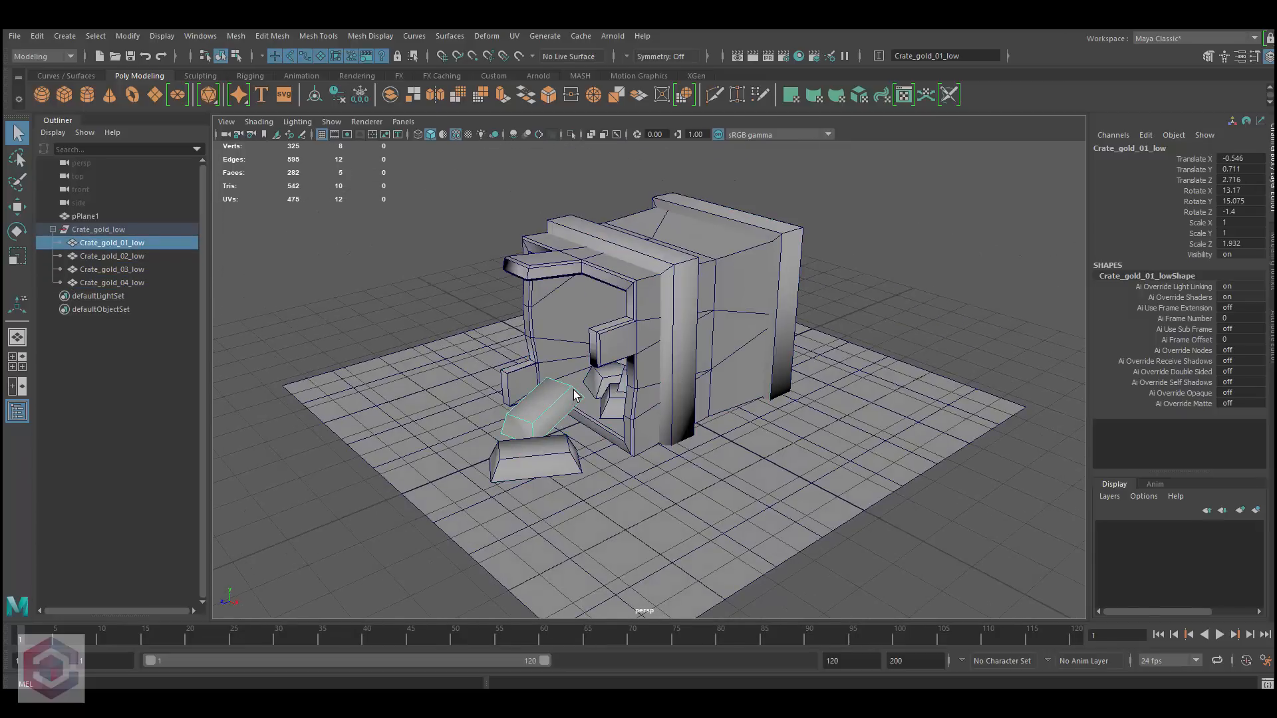
pyautogui.keyDown('alt'); pyautogui.moveTo(676, 340); pyautogui.dragTo(620, 337); pyautogui.keyUp('alt')
# Step: Check the four child meshes of Crate_gold_low one by one, open the name of Crate_gold_01_low for editing, and clear the selection
pyautogui.click(148, 257)
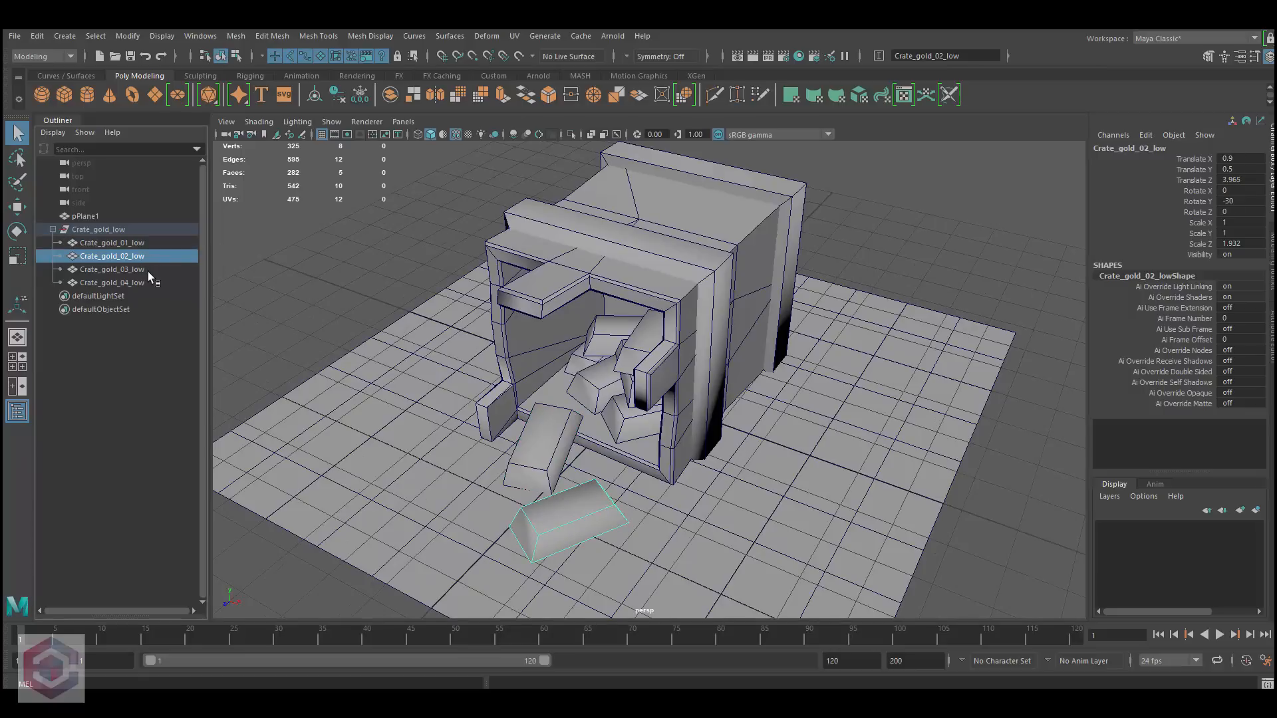
pyautogui.click(147, 270)
pyautogui.click(146, 280)
pyautogui.click(129, 243)
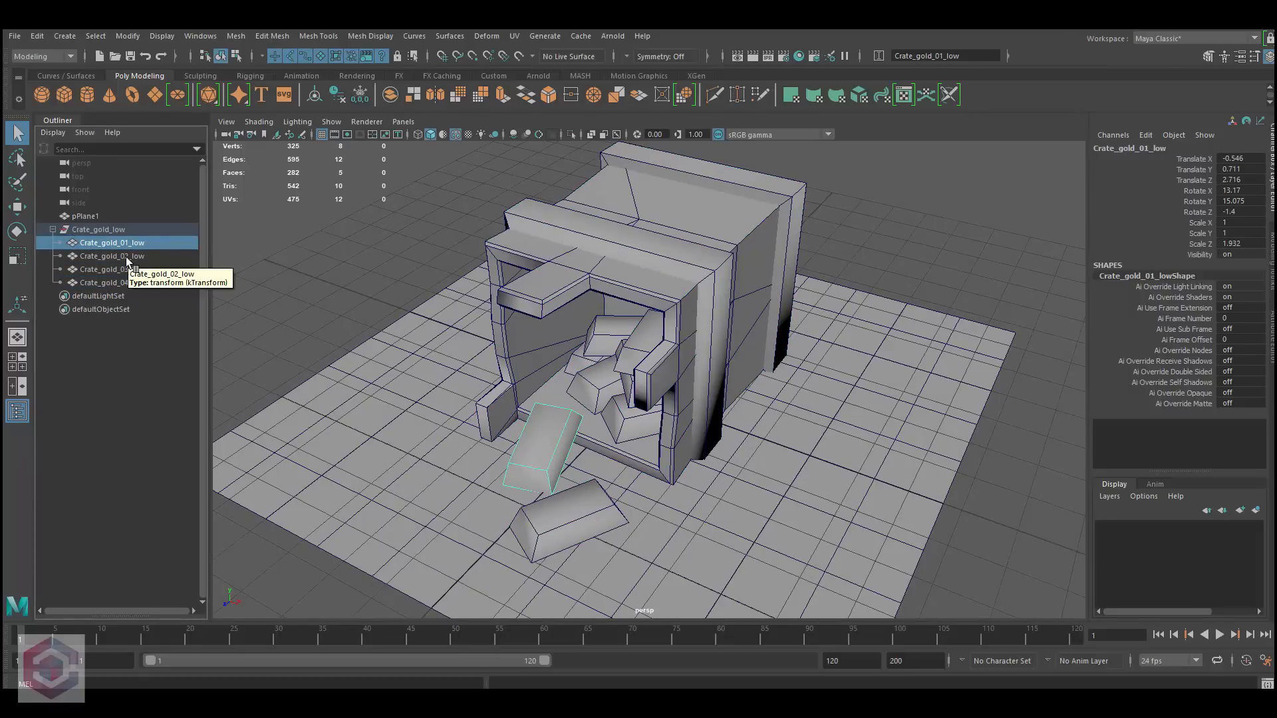
pyautogui.doubleClick(147, 245)
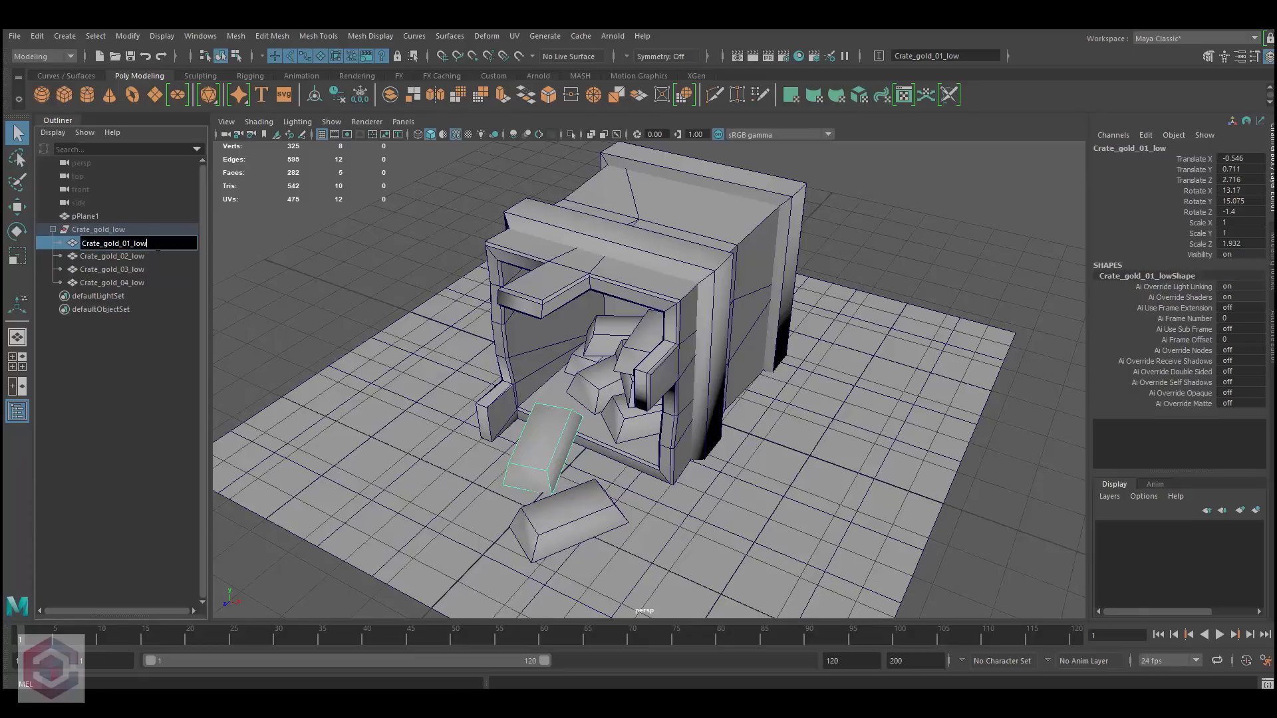
pyautogui.click(298, 262)
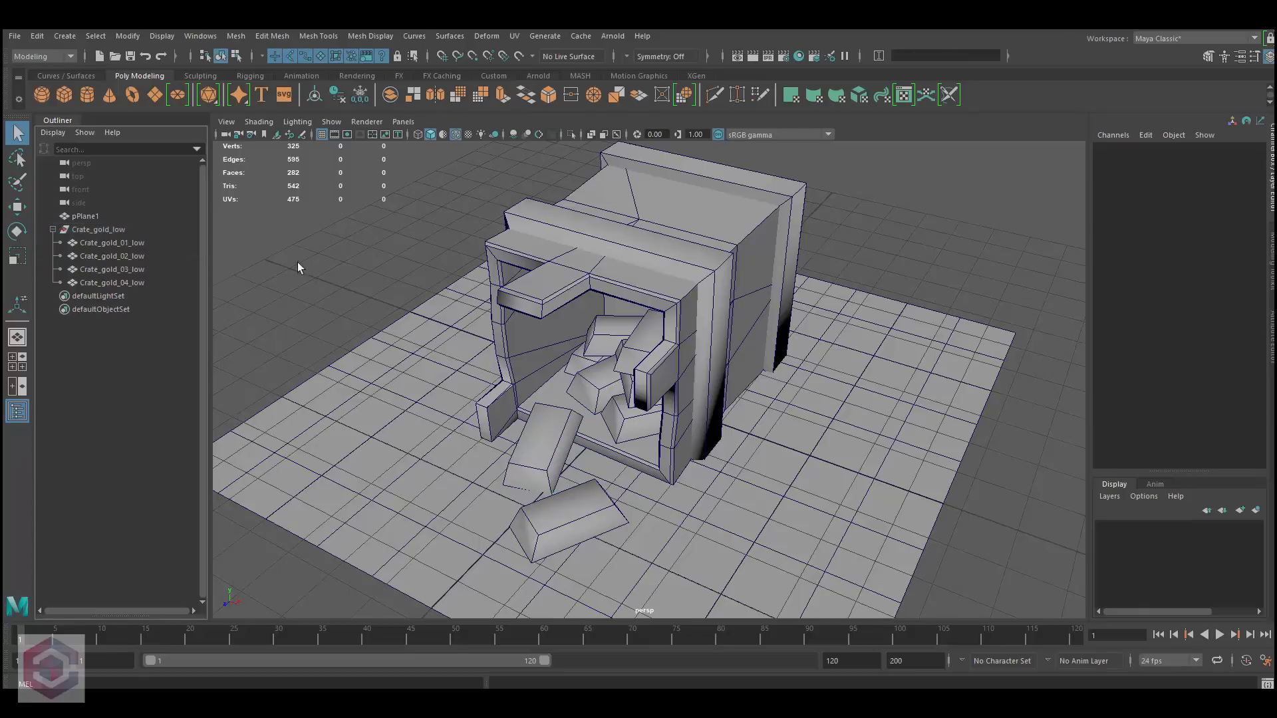
# Step: Go through the numbered meshes in order from Crate_gold_01_low to Crate_gold_04_low, and clear the selection
pyautogui.click(130, 249)
pyautogui.click(139, 258)
pyautogui.click(138, 271)
pyautogui.click(138, 283)
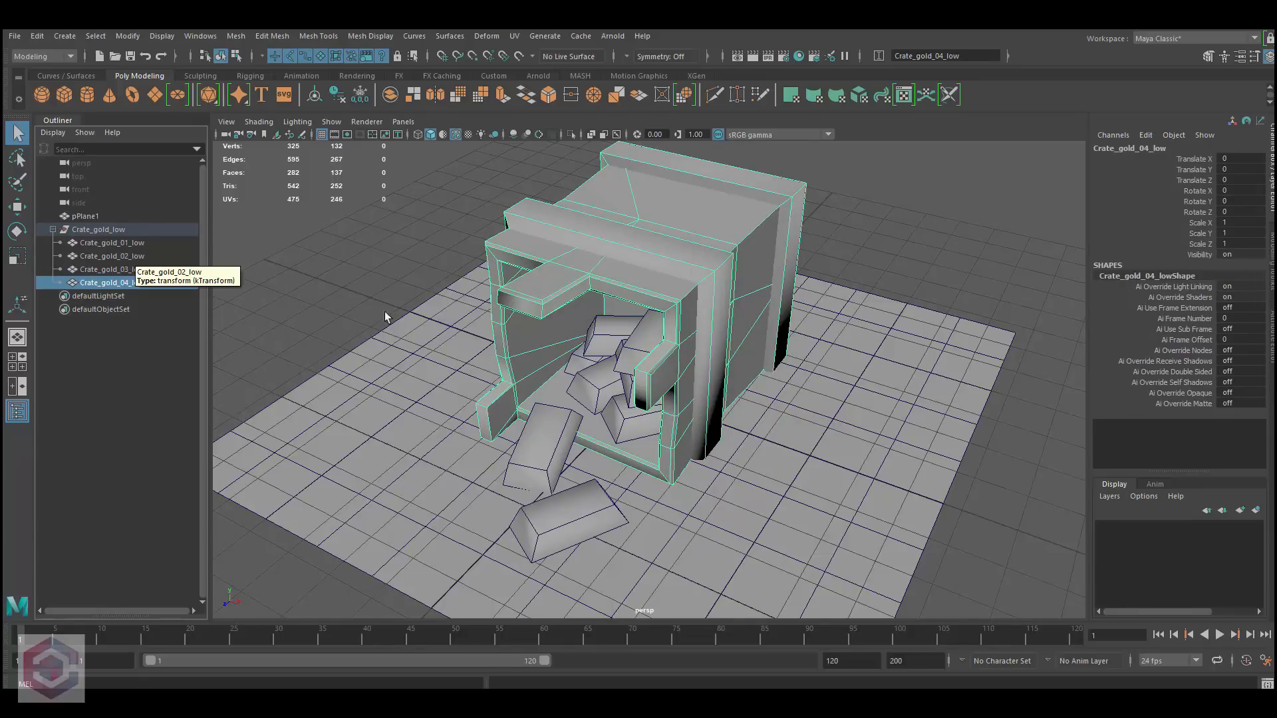
pyautogui.click(393, 271)
# Step: Select the whole Crate_gold_low group with all of its child meshes
pyautogui.keyDown('alt'); pyautogui.moveTo(615, 353); pyautogui.dragTo(499, 305, button='right'); pyautogui.keyUp('alt')
pyautogui.keyDown('alt'); pyautogui.moveTo(499, 305); pyautogui.dragTo(431, 306, button='middle'); pyautogui.keyUp('alt')
pyautogui.keyDown('alt'); pyautogui.moveTo(431, 306); pyautogui.dragTo(589, 336, button='right'); pyautogui.keyUp('alt')
pyautogui.click(130, 230)
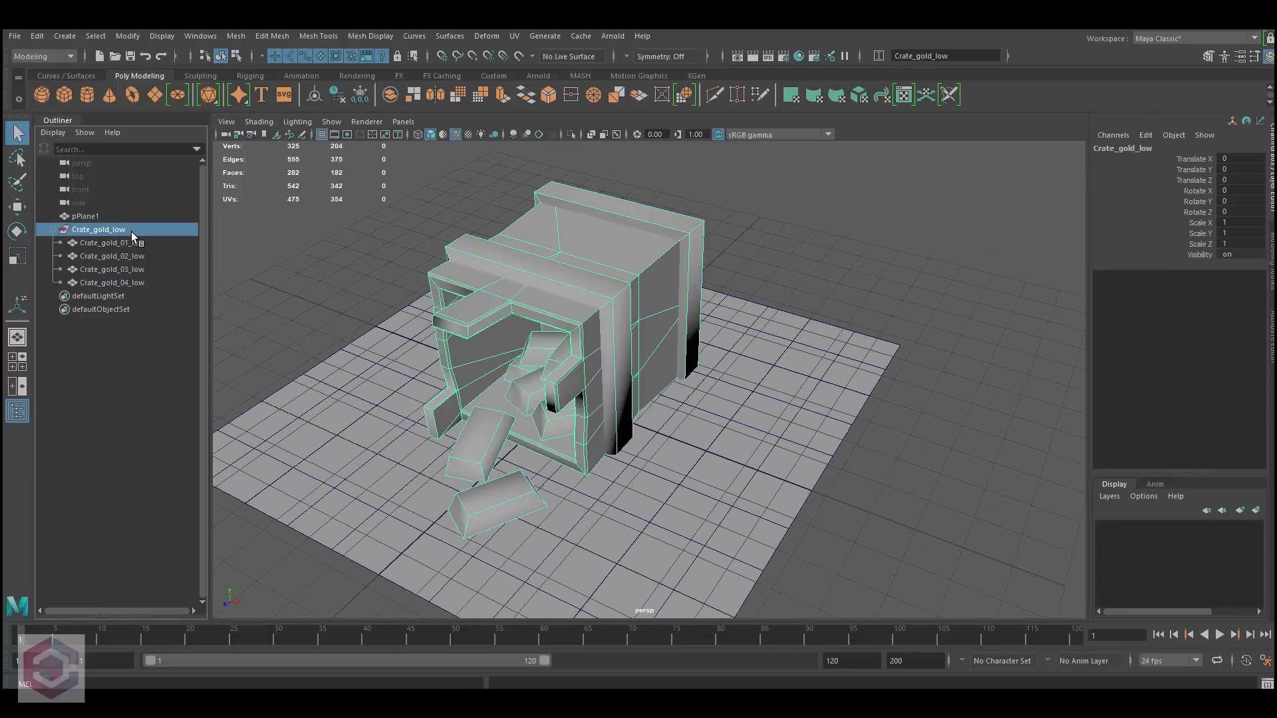
# Step: Start an export of the selected group, inspect the available file types with FBX export chosen, and cancel the export
pyautogui.click(14, 36)
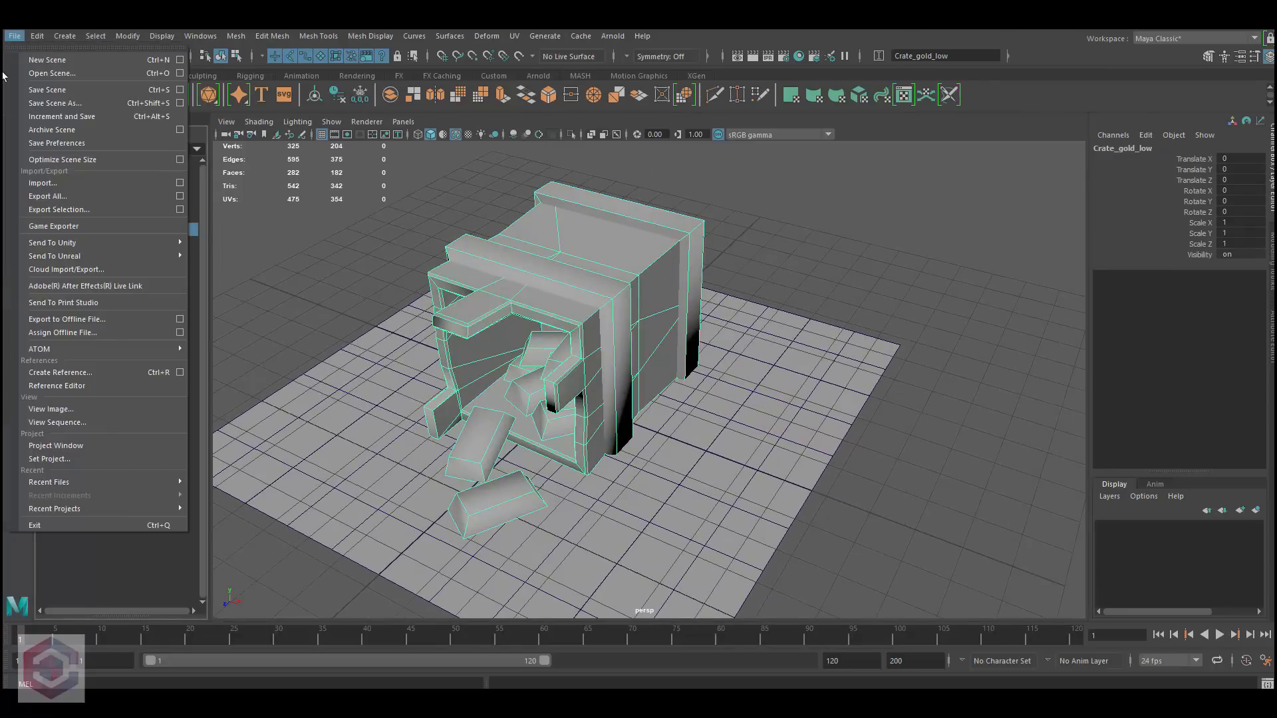
pyautogui.click(106, 210)
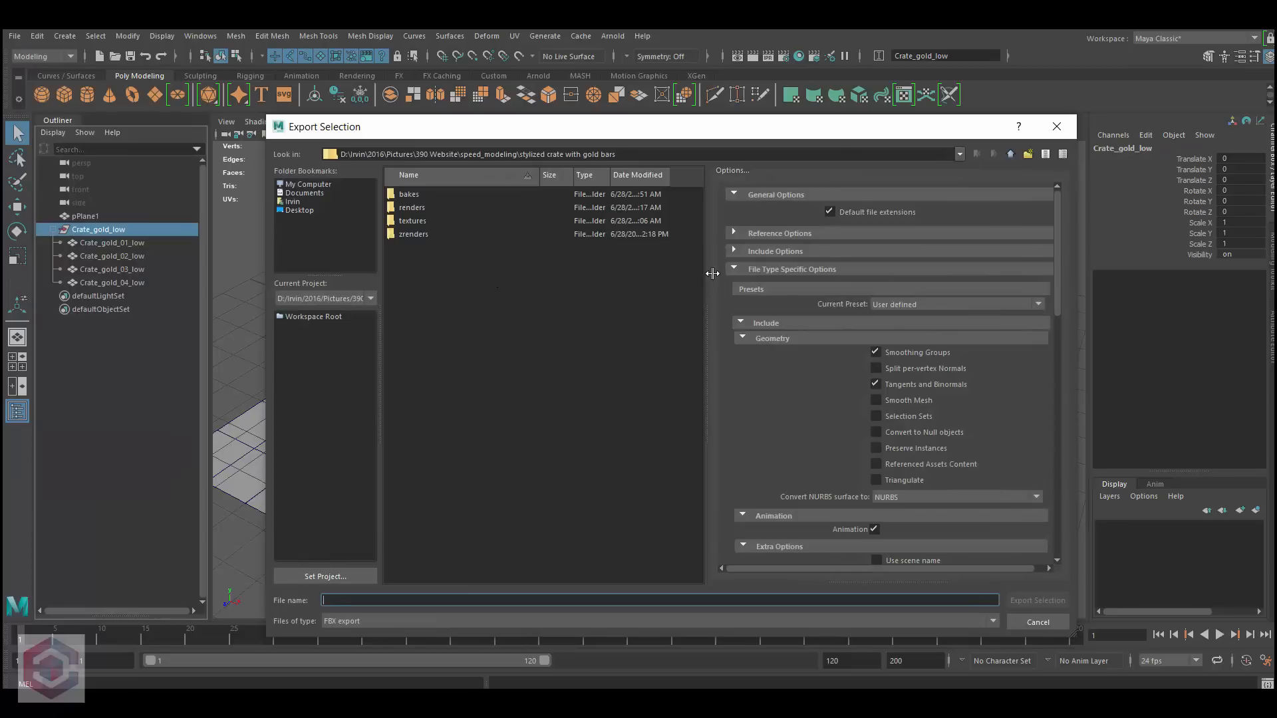
pyautogui.click(346, 622)
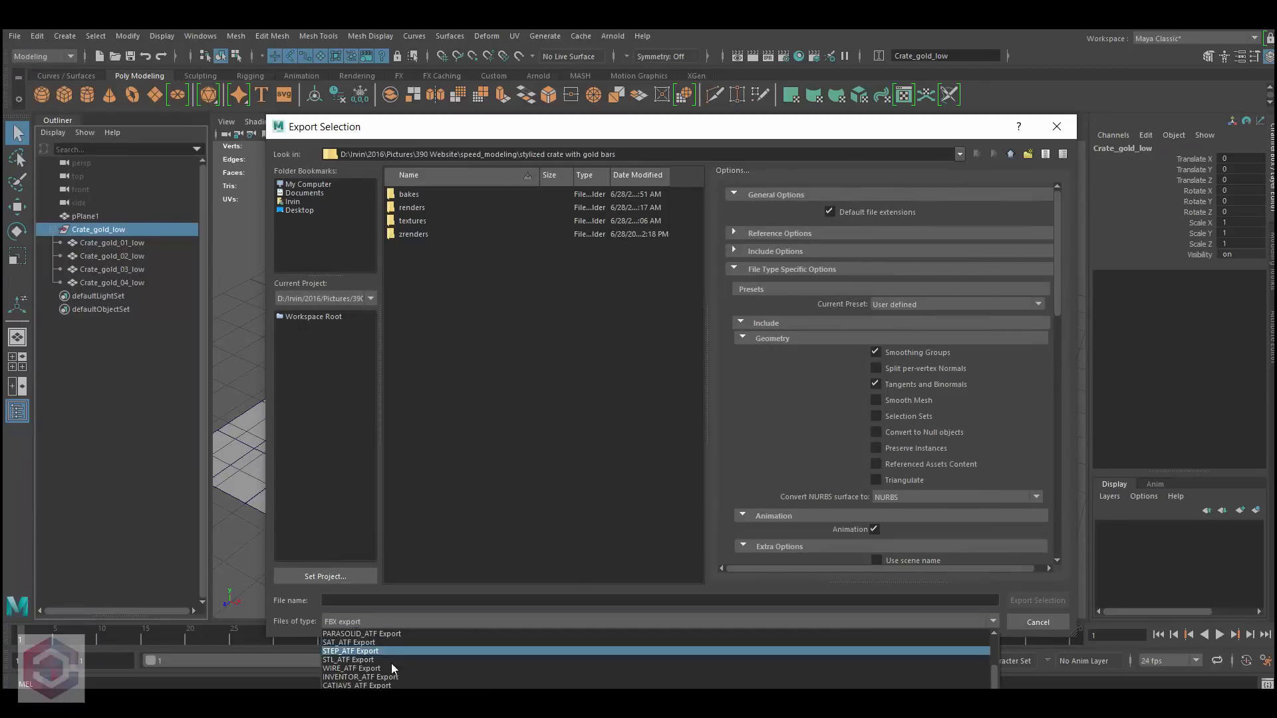
pyautogui.scroll(-1, 391, 664)
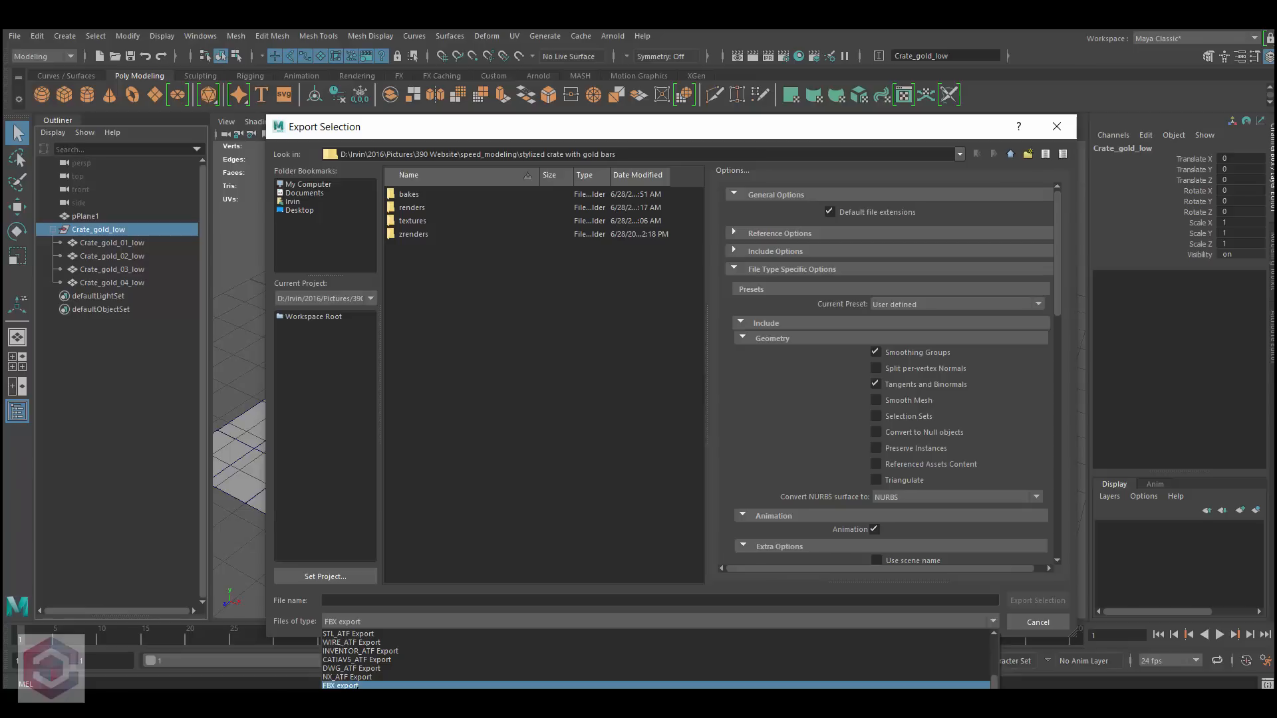
pyautogui.click(392, 685)
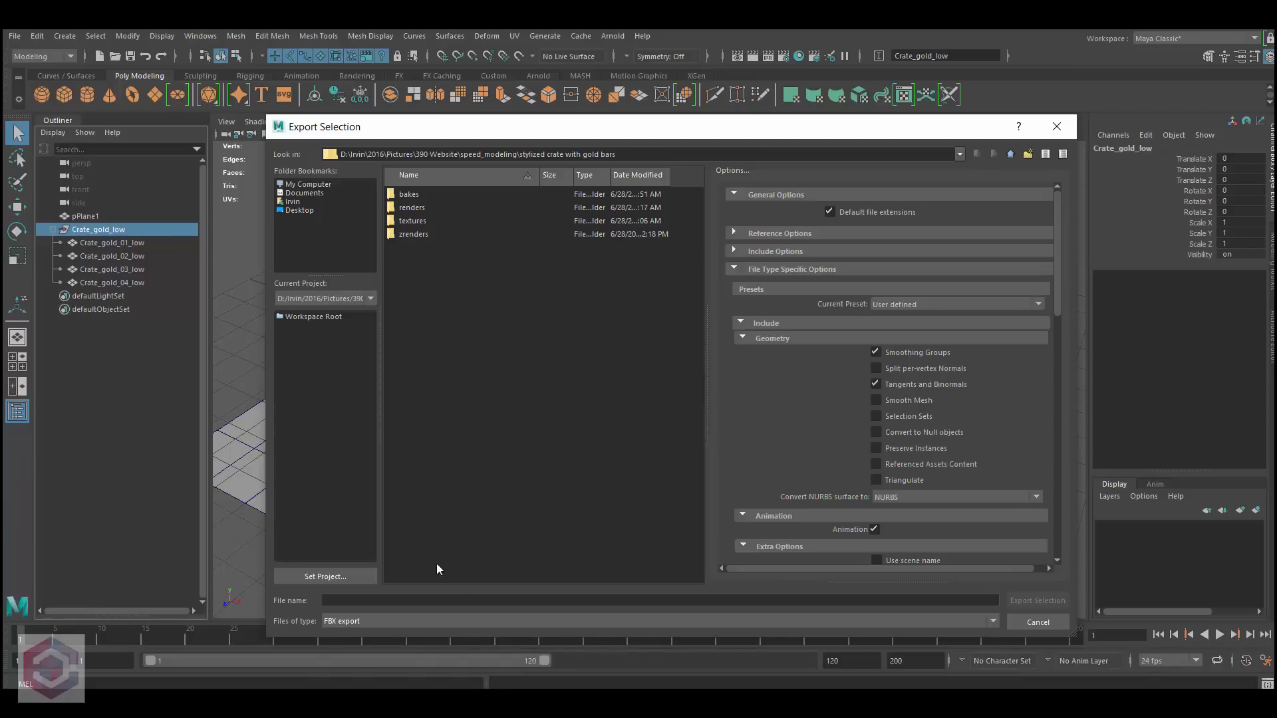
pyautogui.click(393, 620)
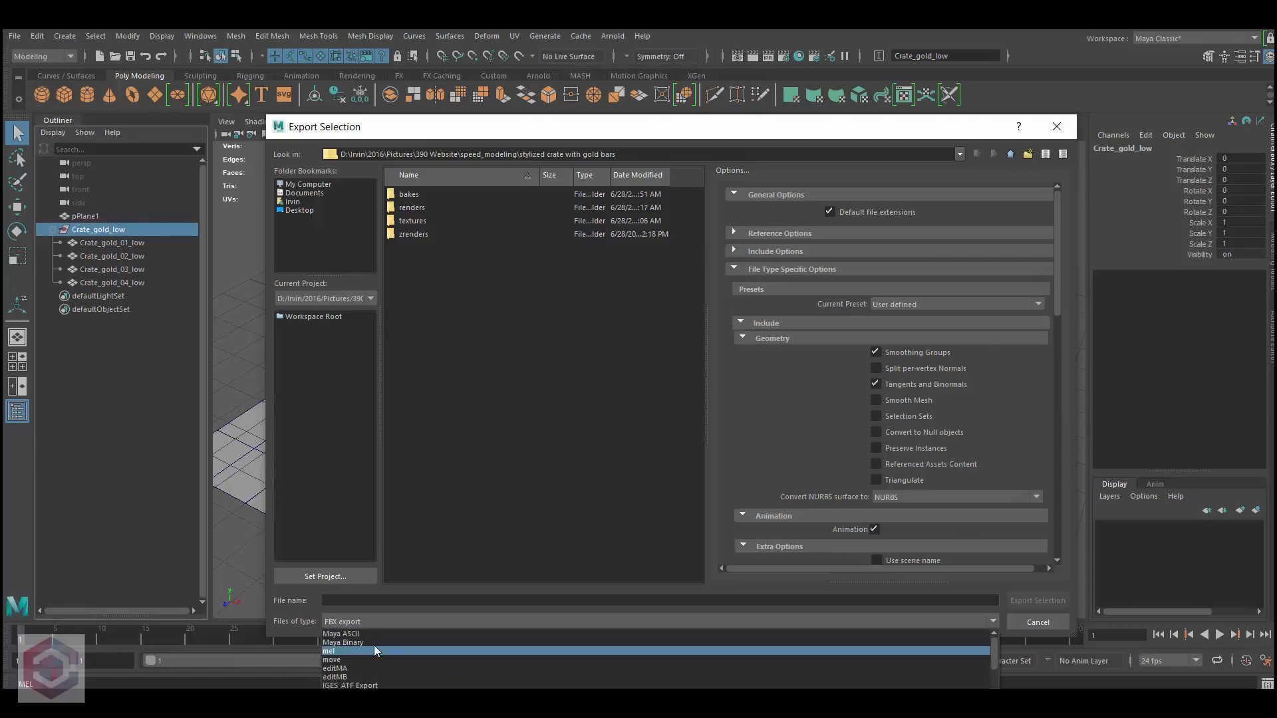
pyautogui.click(524, 440)
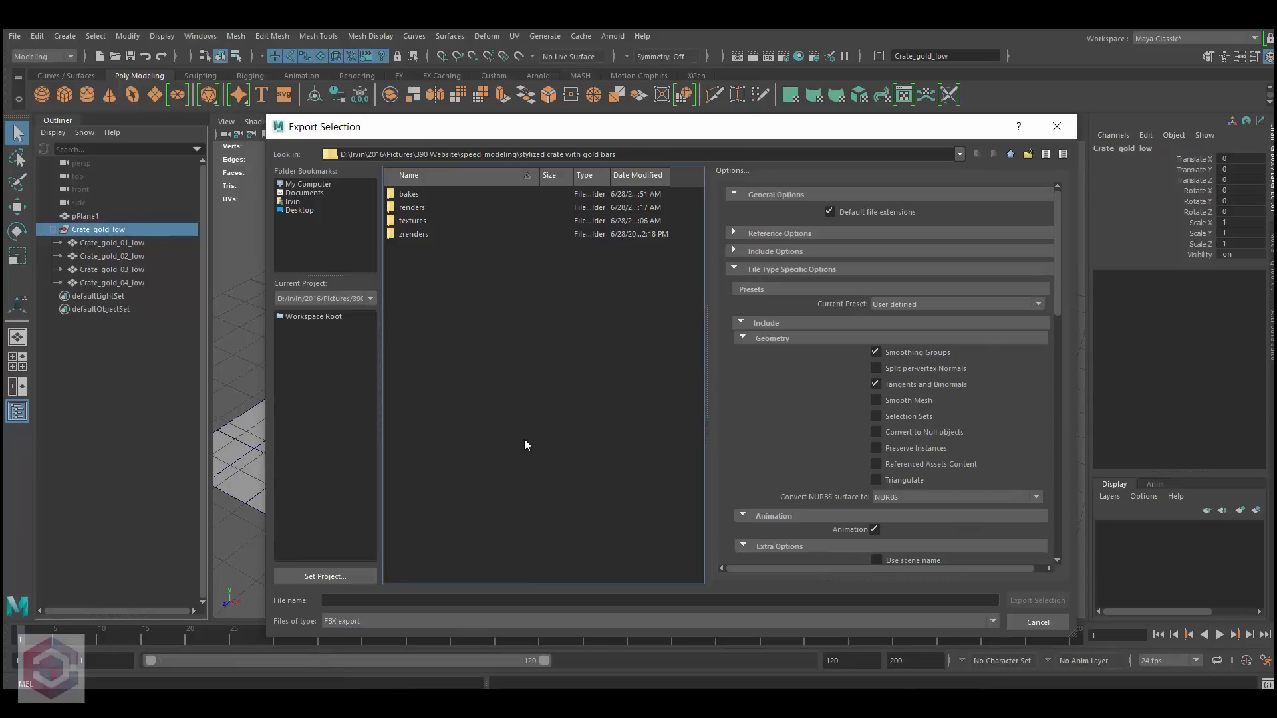
pyautogui.click(1035, 625)
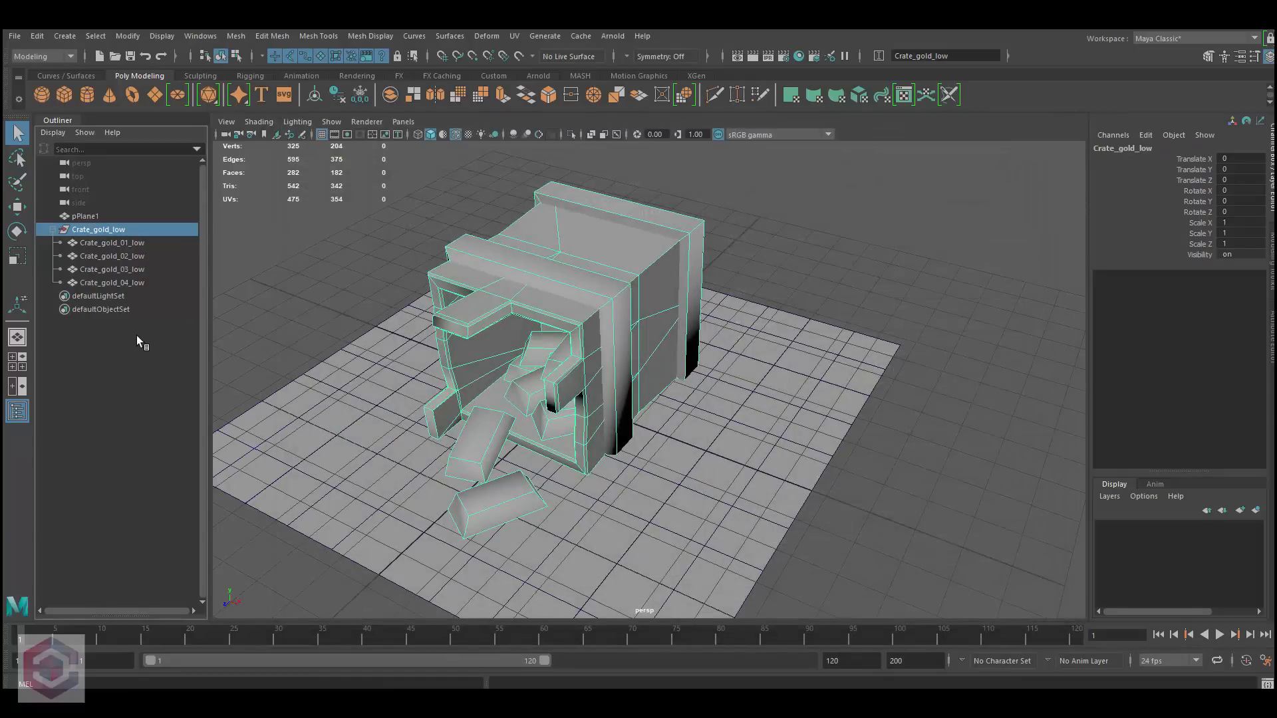
# Step: Check in the Plug-in Manager whether fbxmaya.mll is loaded and set to auto load, and close the manager
pyautogui.click(168, 39)
pyautogui.moveTo(200, 36)
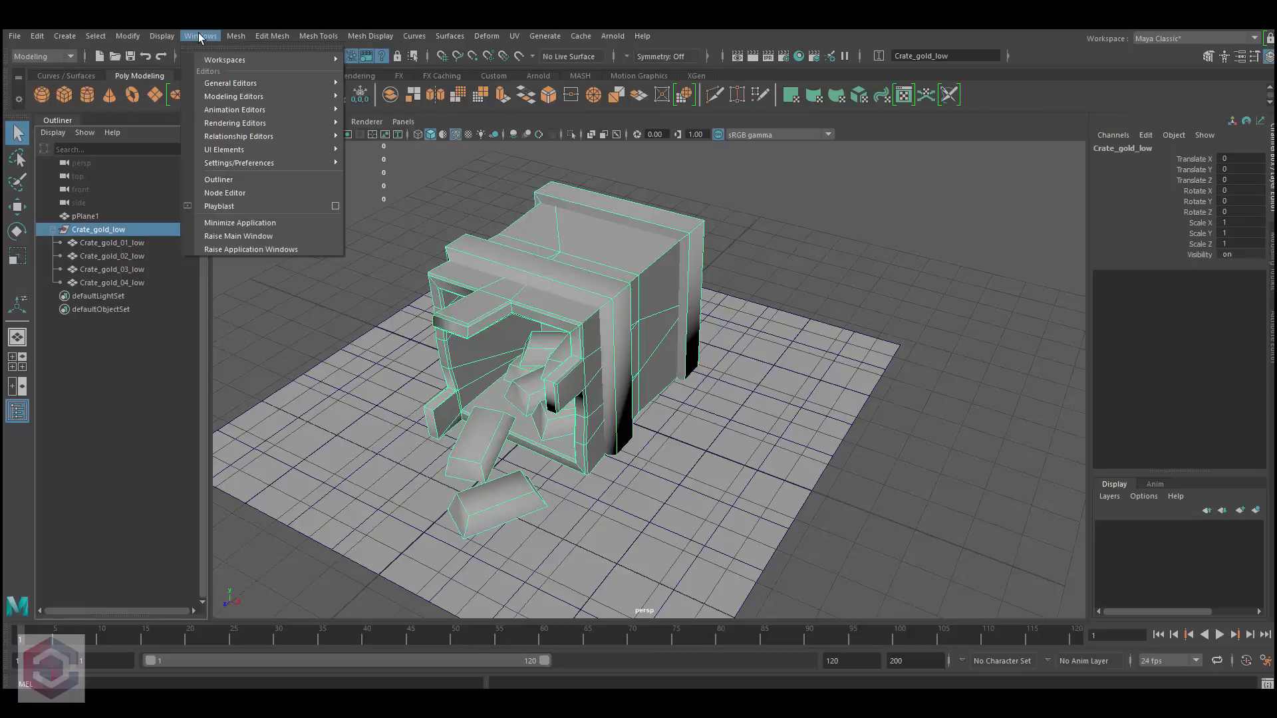
pyautogui.moveTo(305, 165)
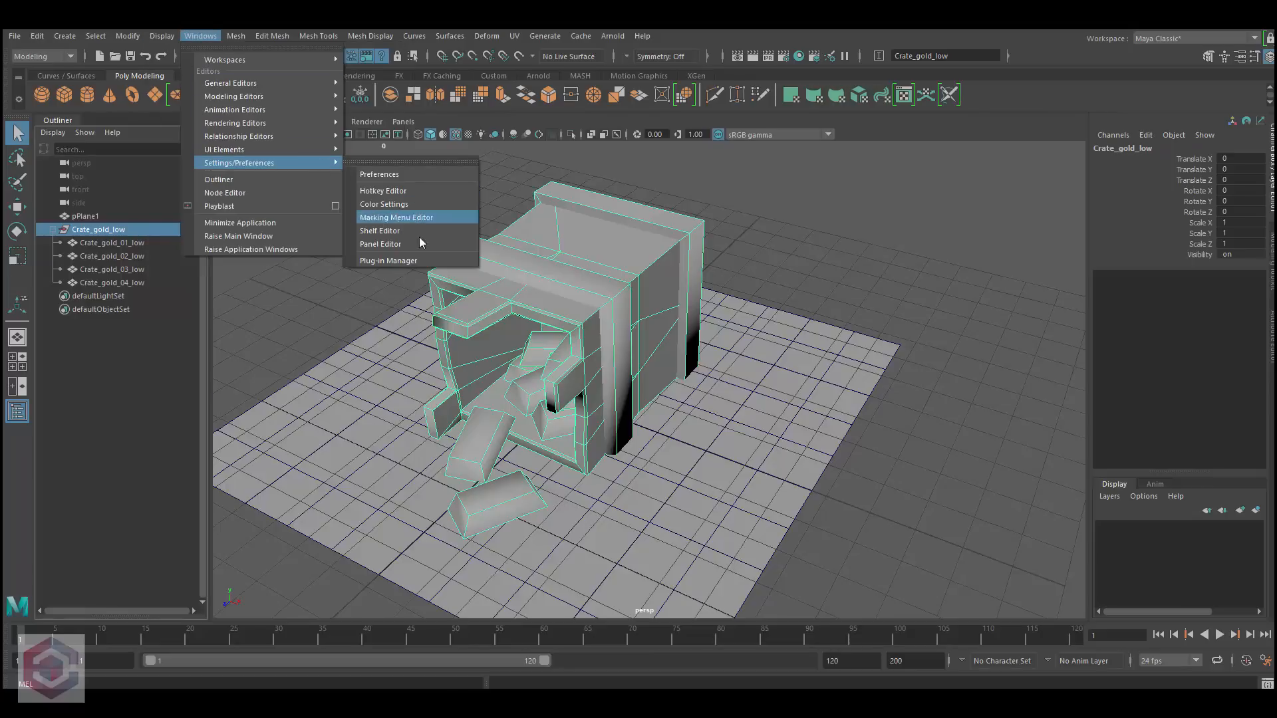
pyautogui.click(411, 260)
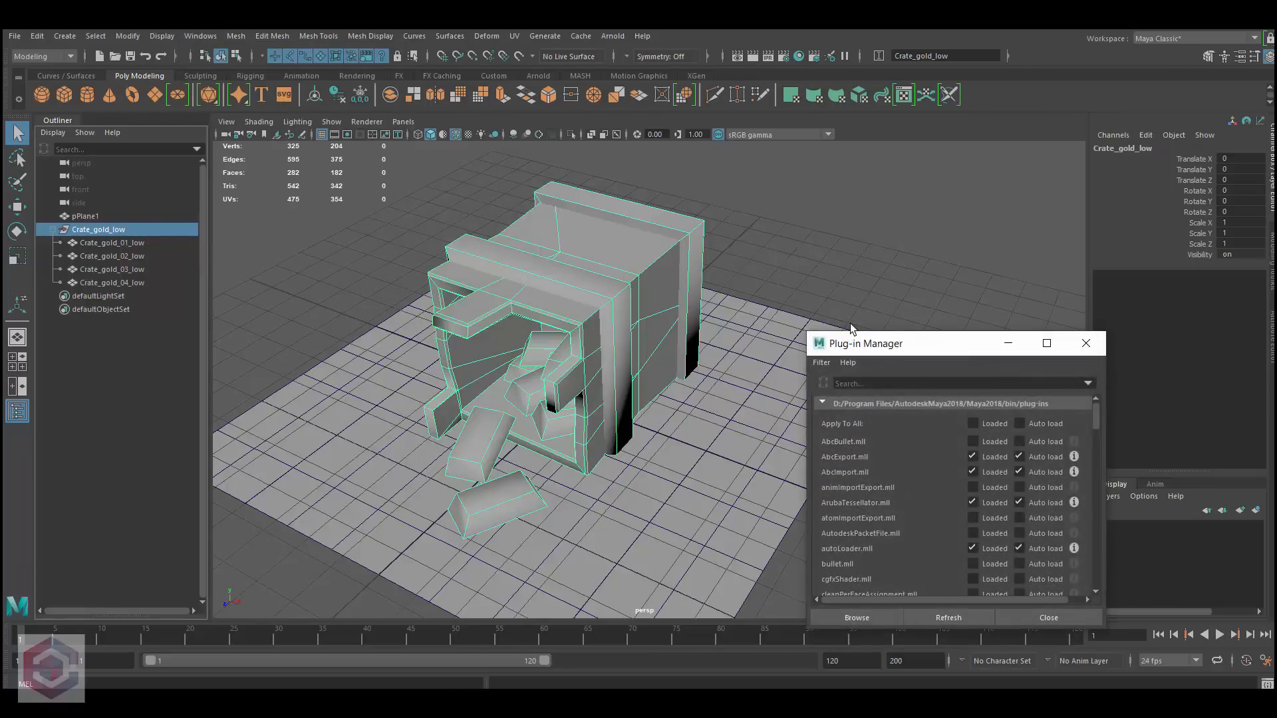
pyautogui.moveTo(925, 343); pyautogui.dragTo(455, 212)
pyautogui.scroll(-15, 436, 328)
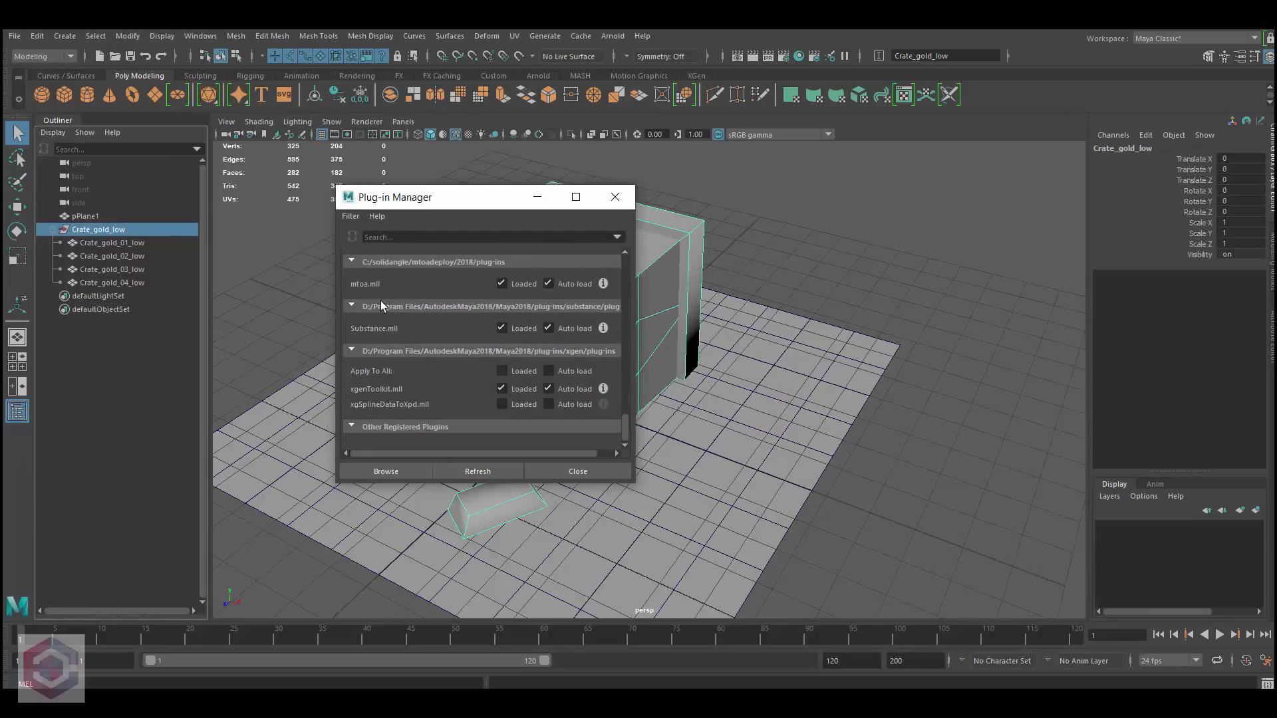
pyautogui.scroll(3, 381, 302)
pyautogui.scroll(-3, 417, 326)
pyautogui.scroll(4, 409, 330)
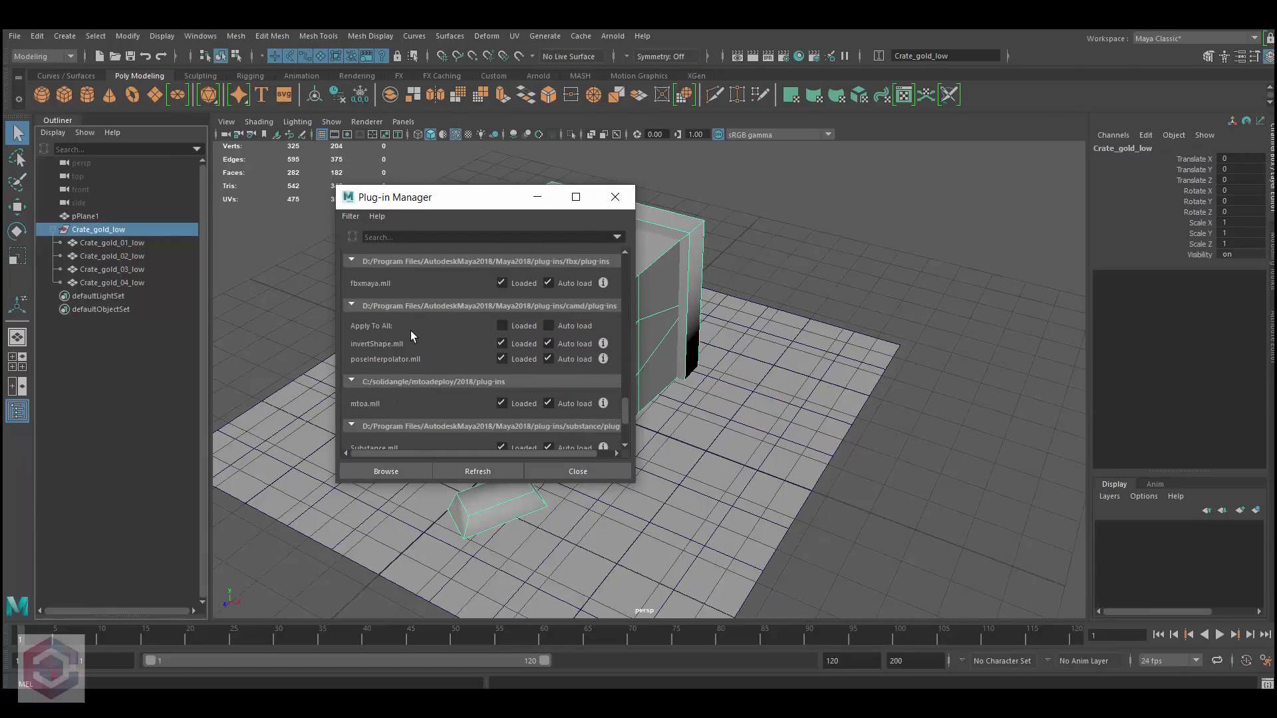
pyautogui.scroll(2, 377, 317)
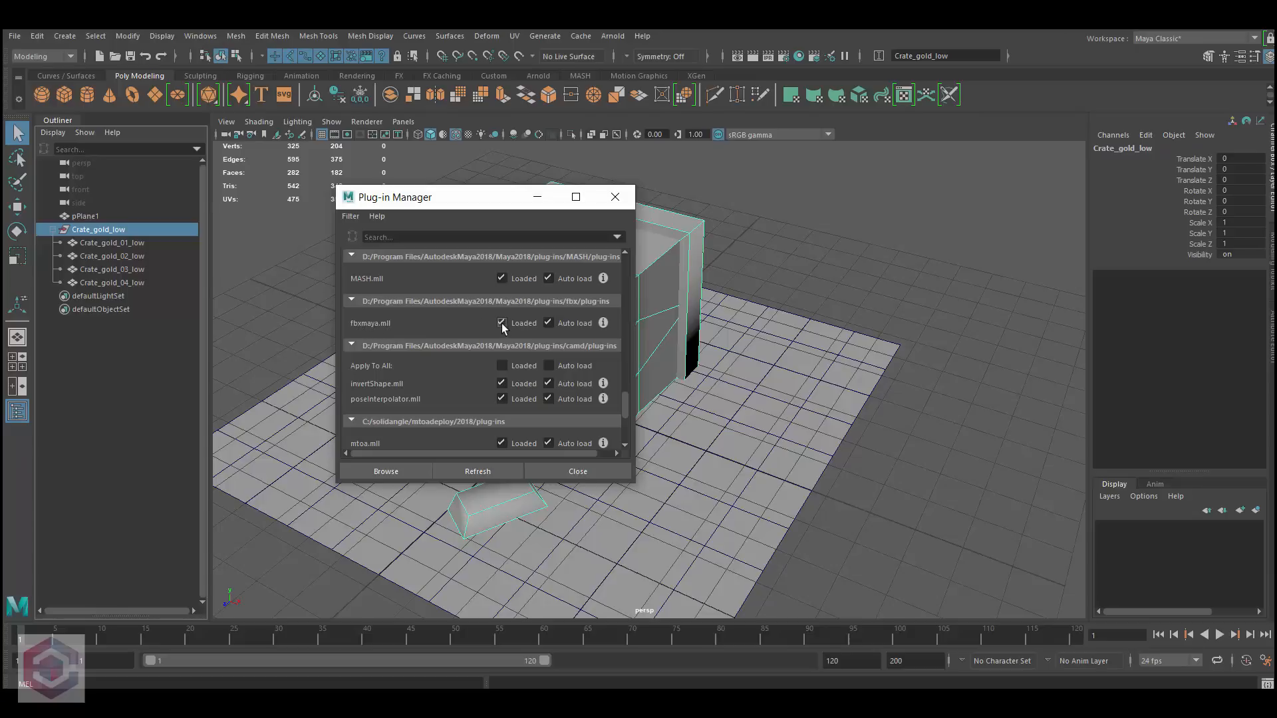
pyautogui.click(554, 475)
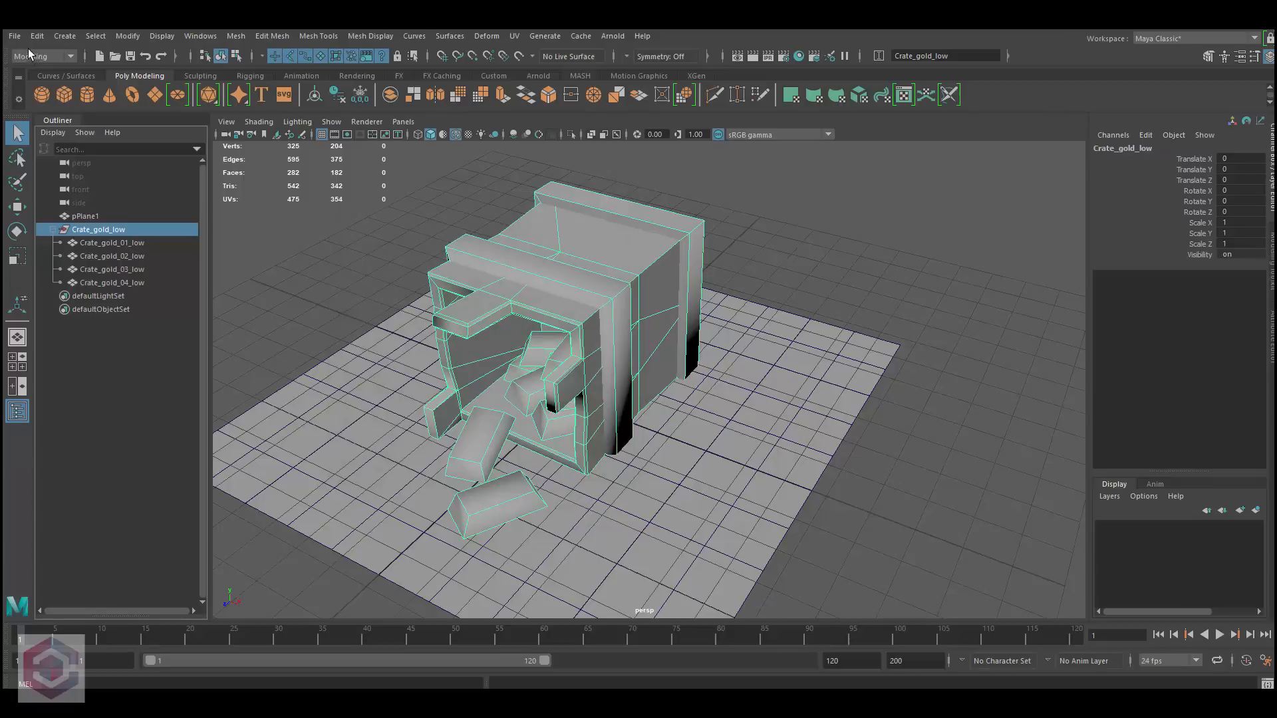
# Step: Reopen Export Selection for the Crate_gold_low group and review the FBX geometry, animation and extra options
pyautogui.click(15, 37)
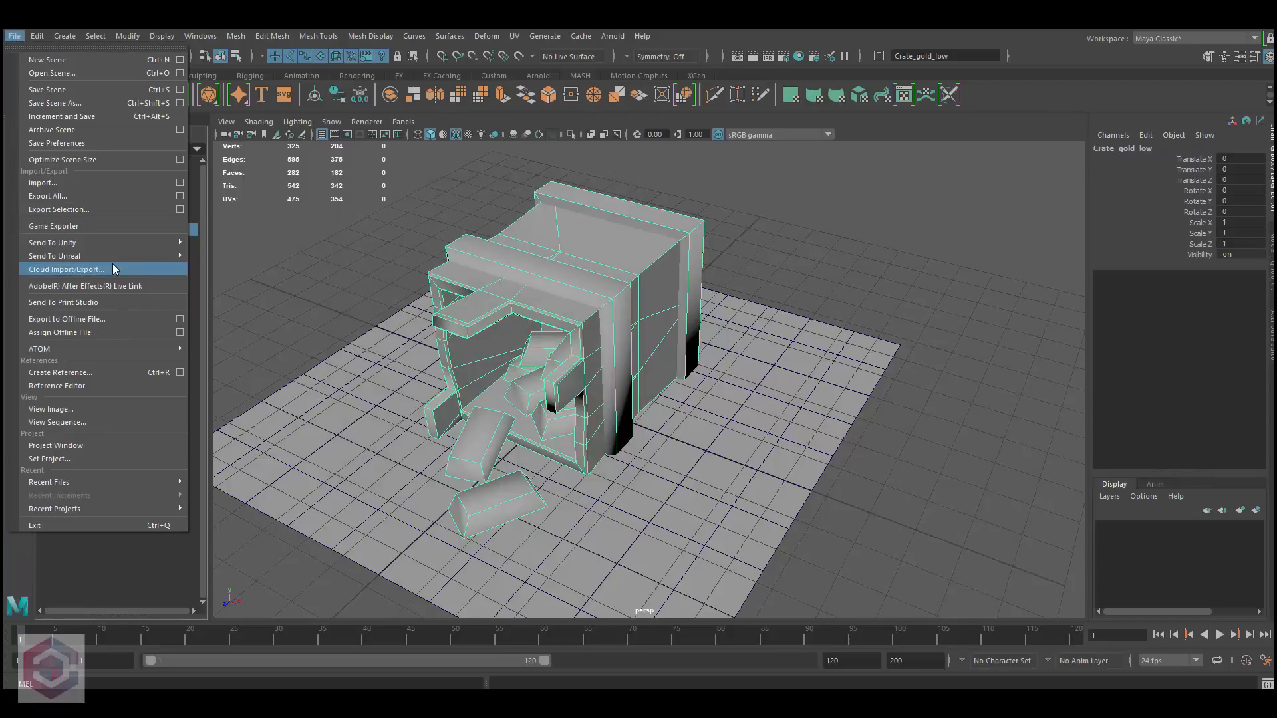
pyautogui.click(88, 213)
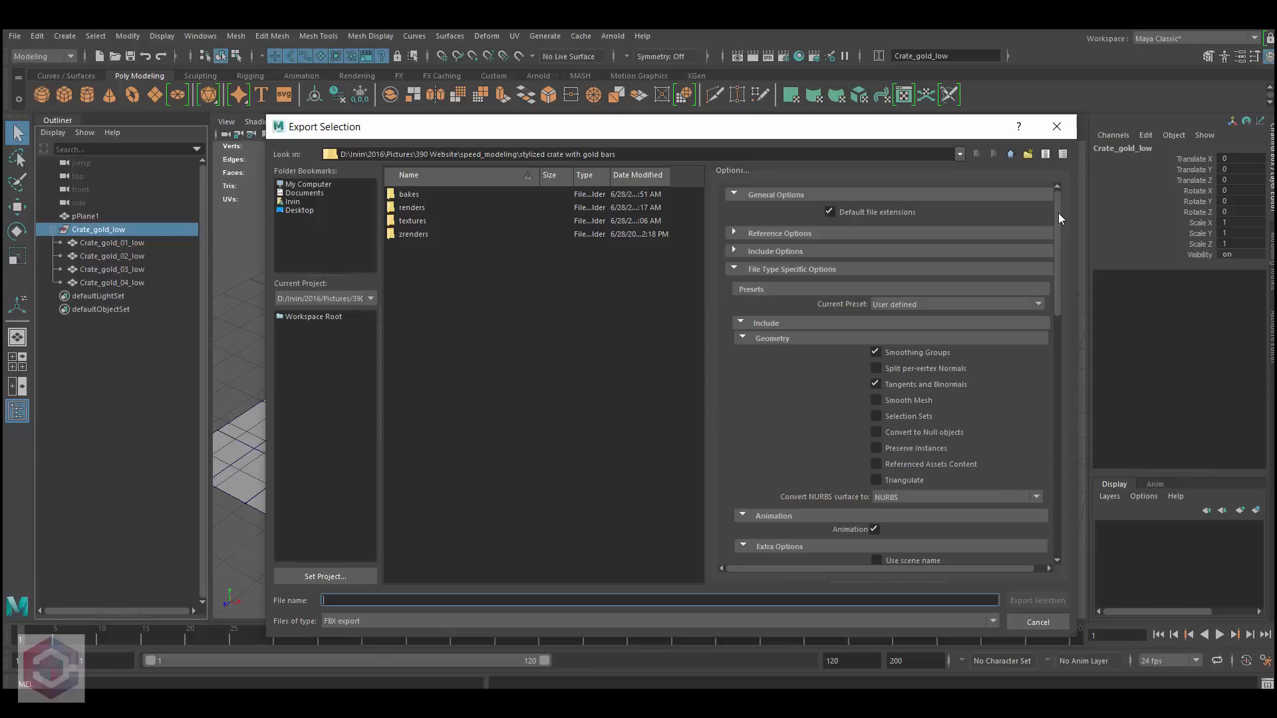
pyautogui.moveTo(1059, 214)
pyautogui.mouseDown()
pyautogui.moveTo(1059, 267)
pyautogui.moveTo(1059, 216)
pyautogui.mouseUp()
pyautogui.moveTo(1057, 207)
pyautogui.mouseDown()
pyautogui.moveTo(1058, 238)
pyautogui.moveTo(1061, 216)
pyautogui.mouseUp()
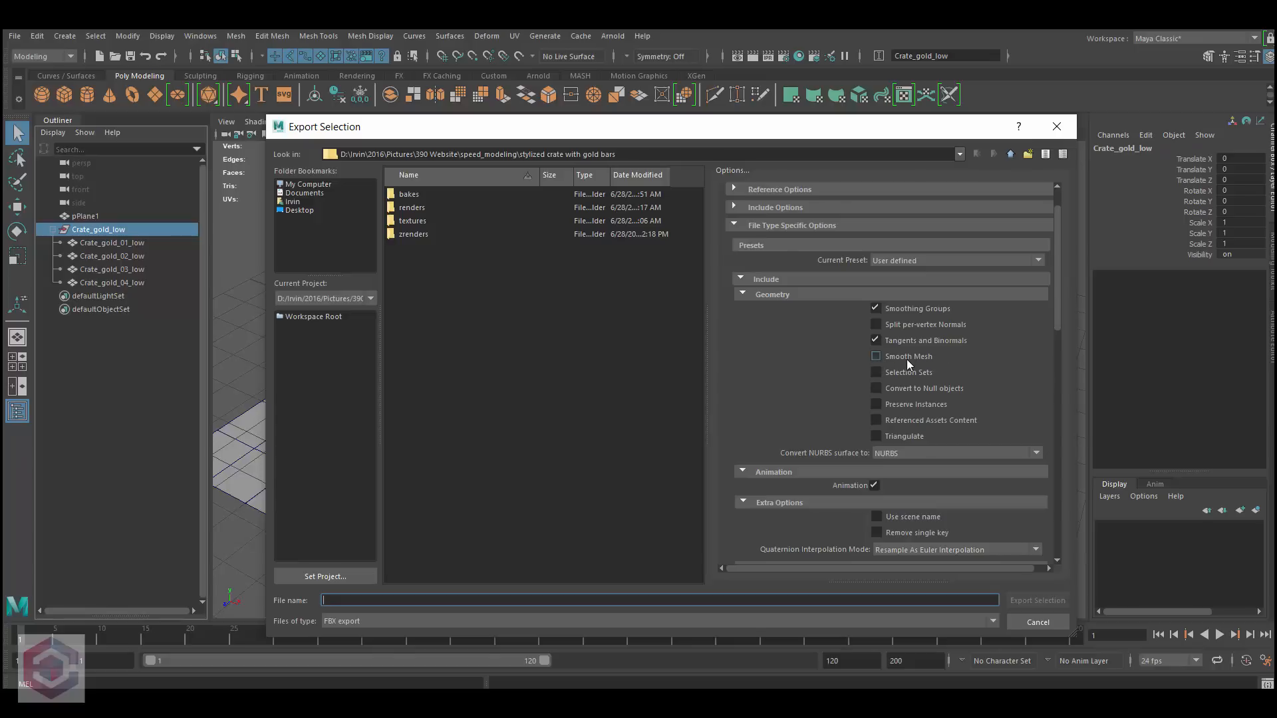
pyautogui.moveTo(1056, 293); pyautogui.dragTo(1054, 264)
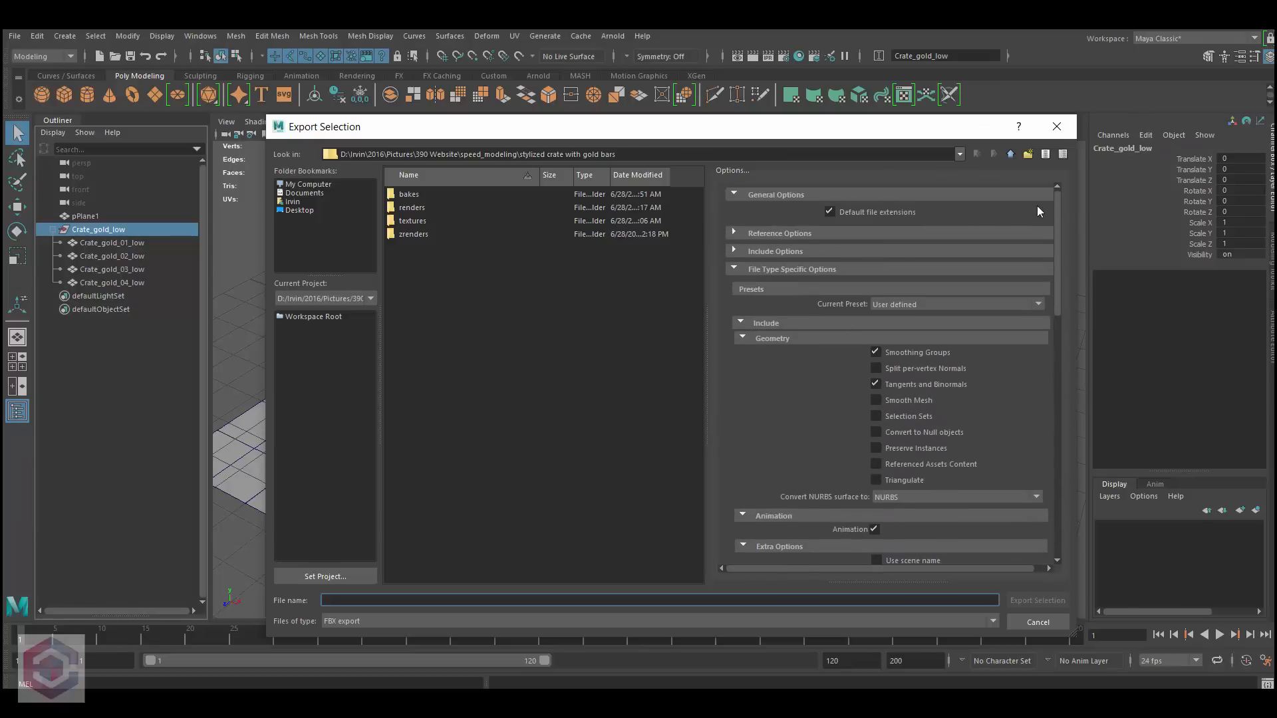
# Step: Cancel the export, apply Soften/Harden Edges with the Texture Borders method to Crate_gold_04_low, and return it to object mode
pyautogui.click(1061, 126)
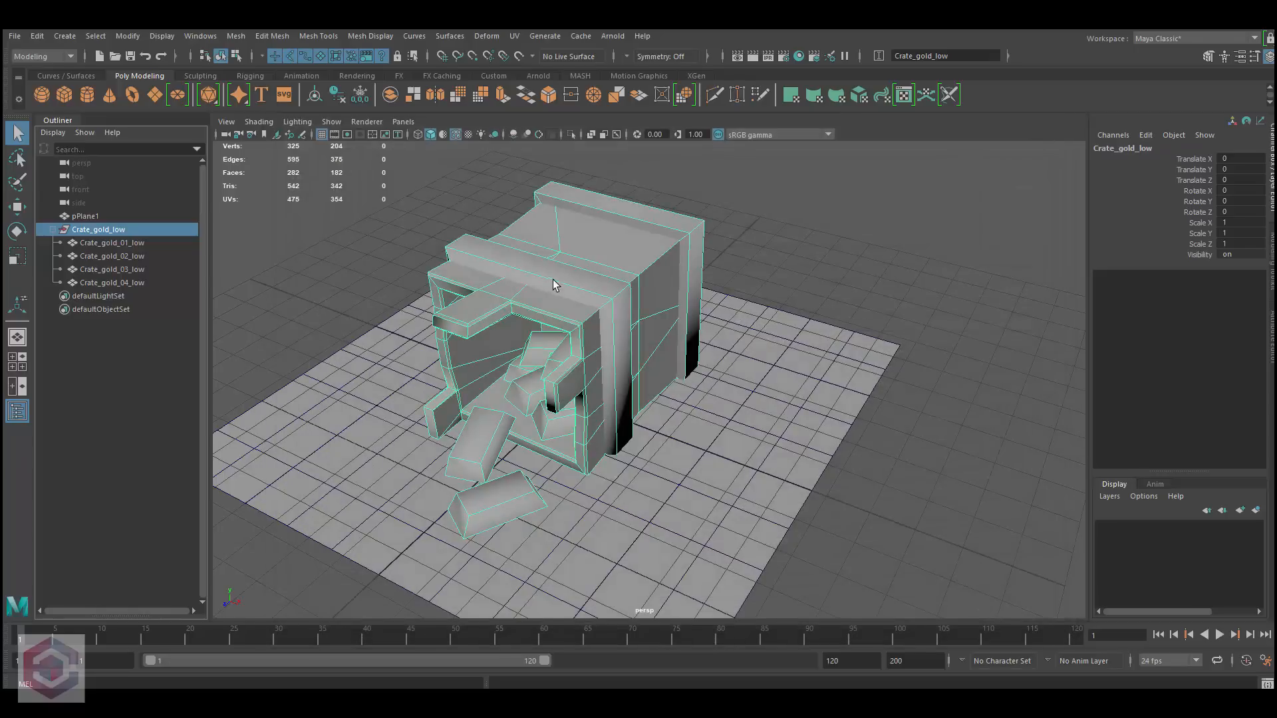
pyautogui.click(740, 230)
pyautogui.click(635, 288)
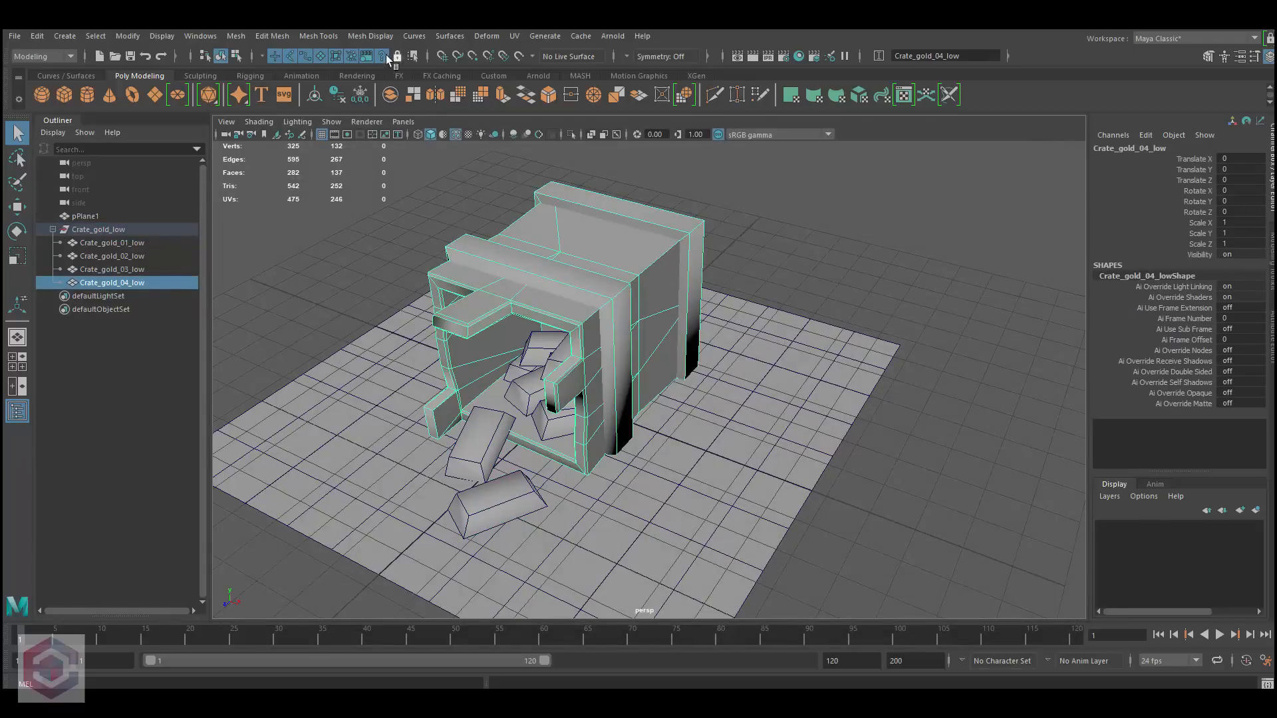
pyautogui.click(378, 38)
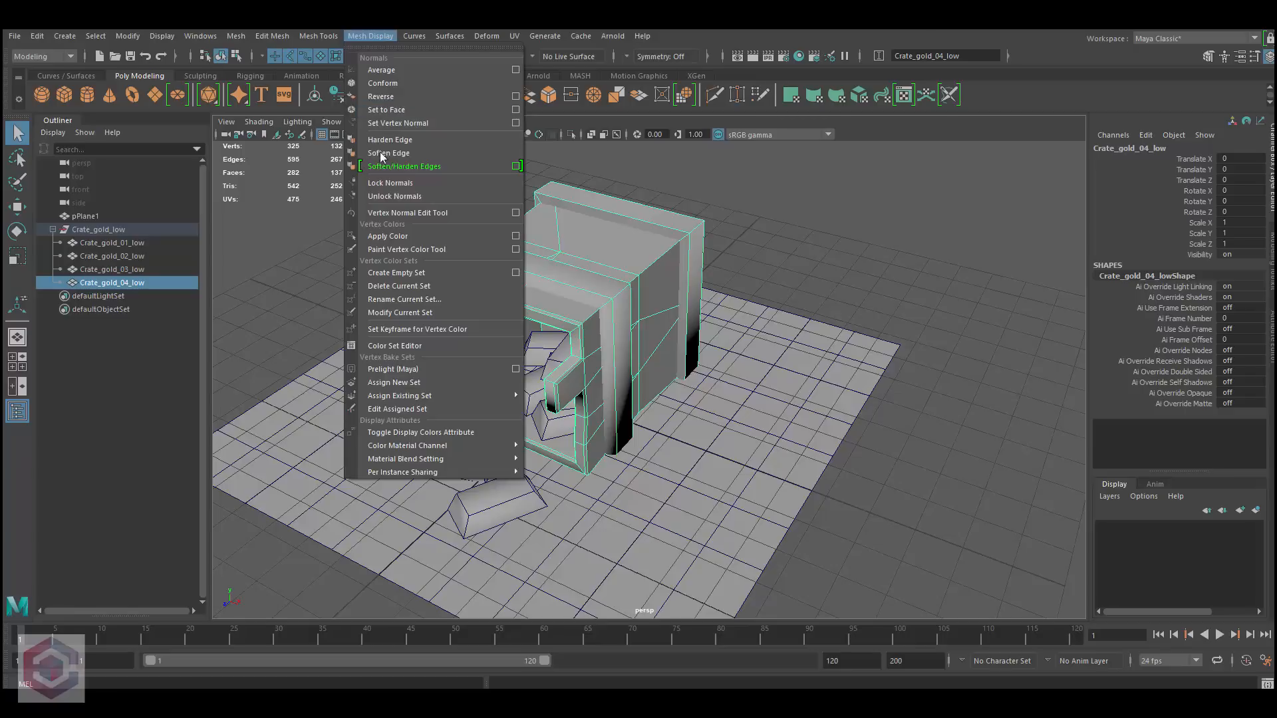
pyautogui.click(517, 167)
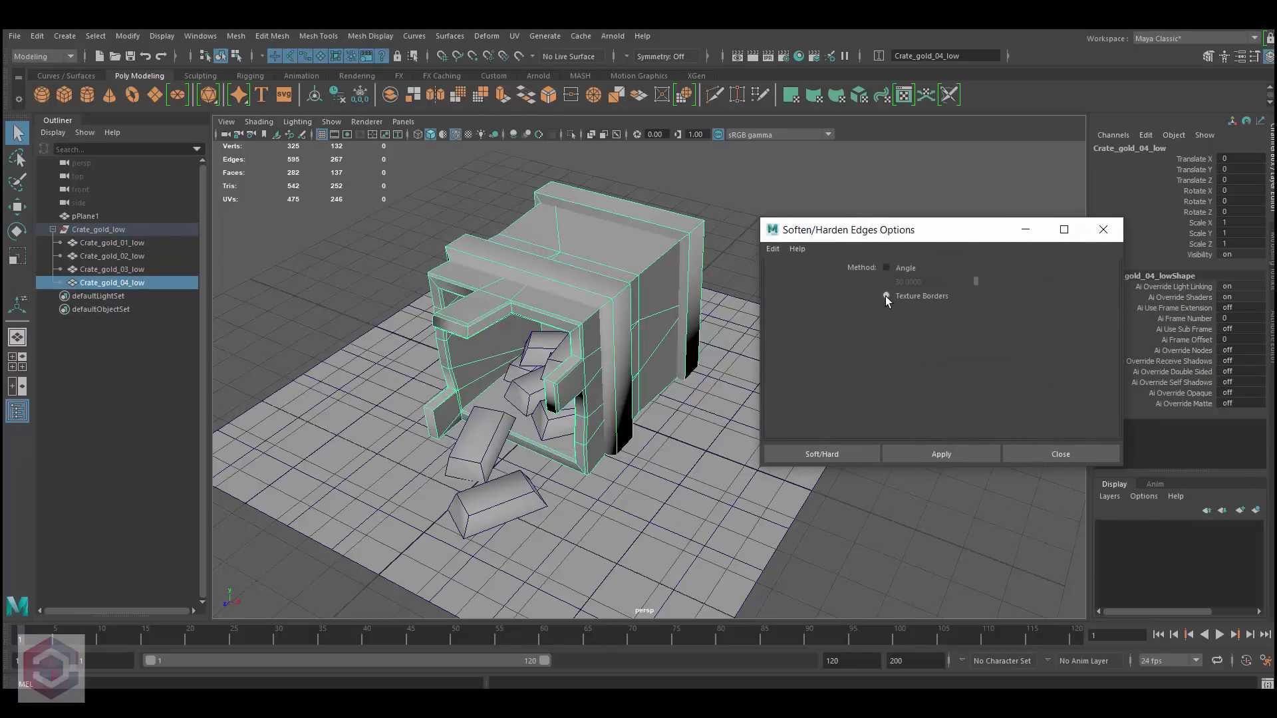
pyautogui.click(941, 453)
pyautogui.rightClick(551, 250)
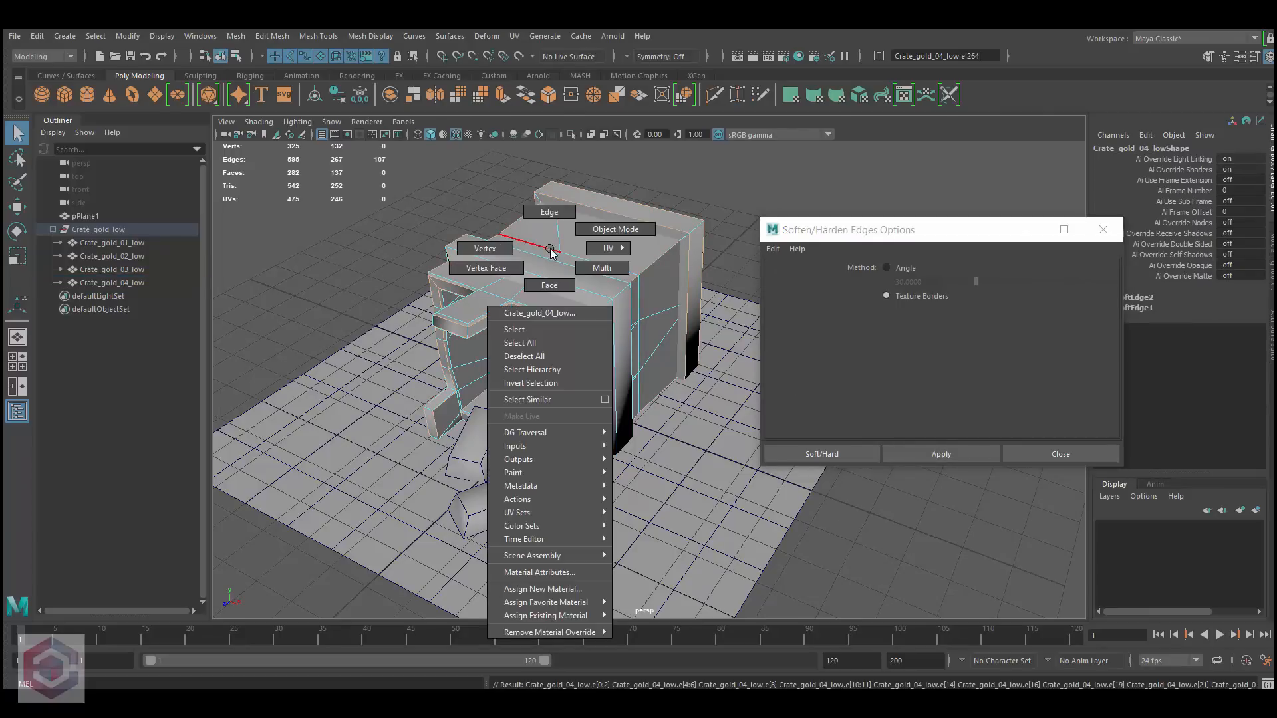
pyautogui.moveTo(551, 249); pyautogui.dragTo(615, 228, button='right')
pyautogui.click(677, 183)
pyautogui.click(641, 263)
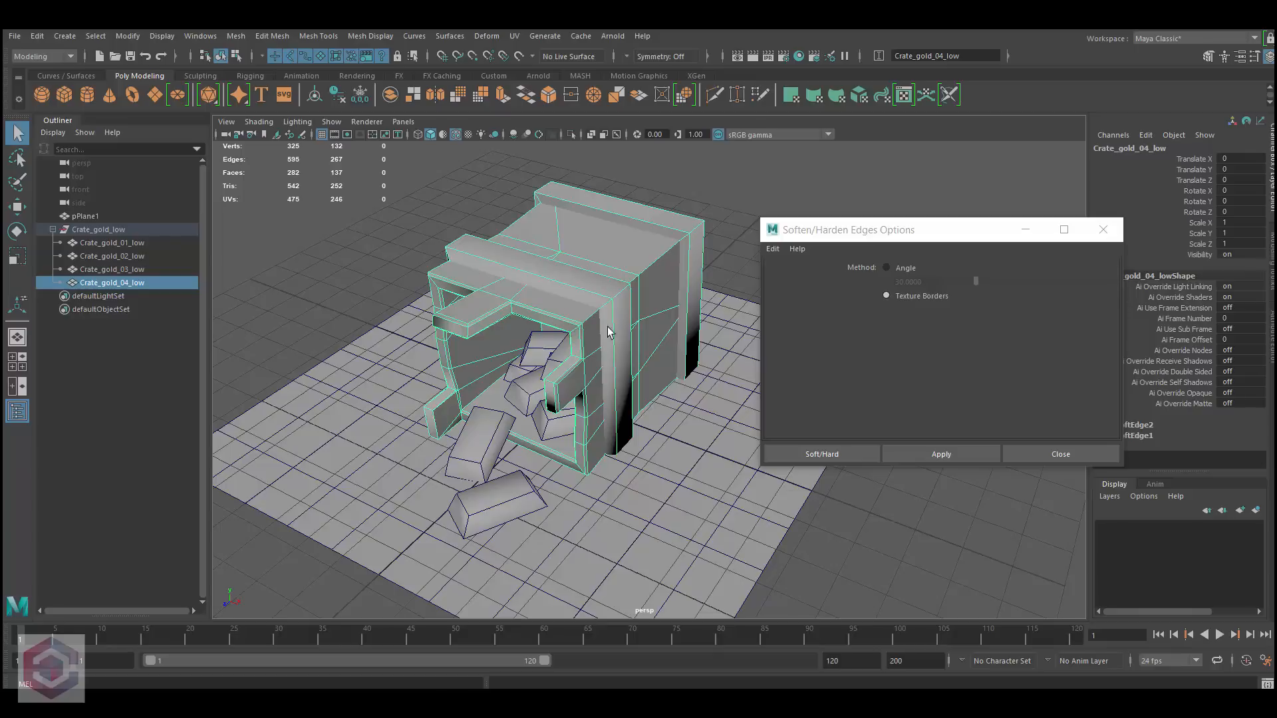
# Step: Try to apply Texture Borders edge hardening to the ground plane and all four crate and gold bar meshes at once
pyautogui.click(536, 362)
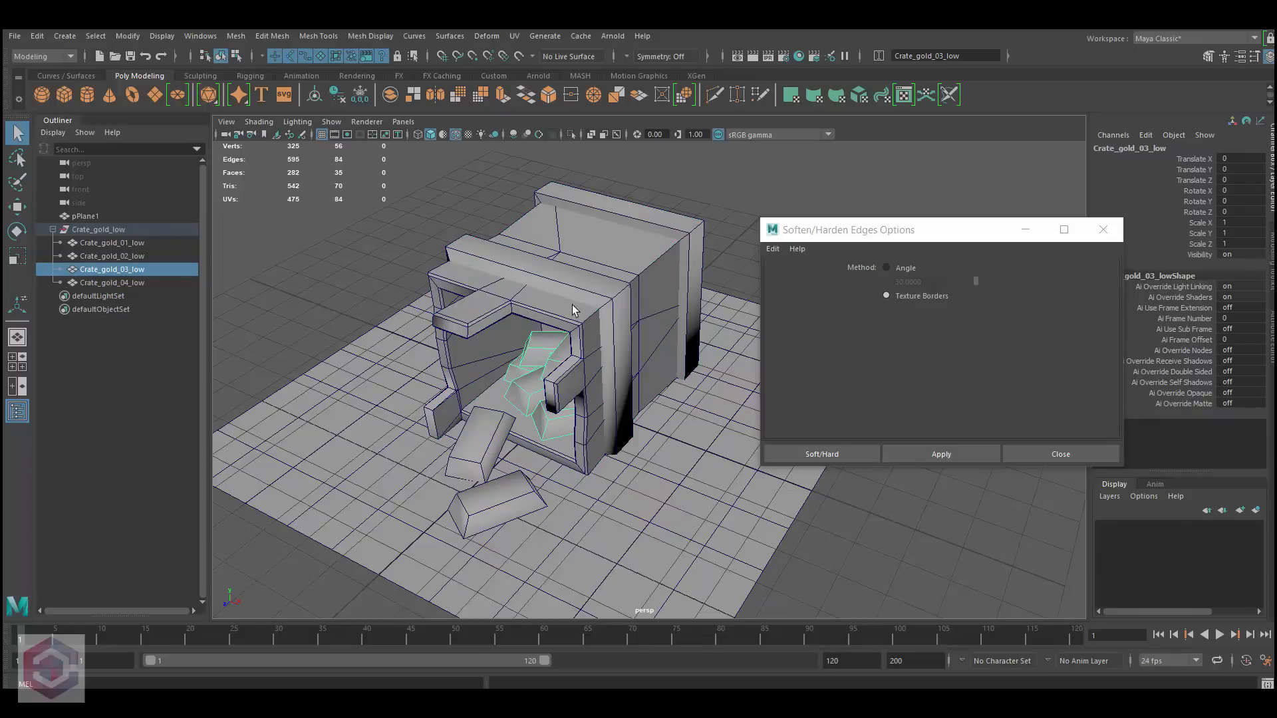
pyautogui.click(480, 453)
pyautogui.click(520, 366)
pyautogui.moveTo(478, 273); pyautogui.dragTo(507, 502)
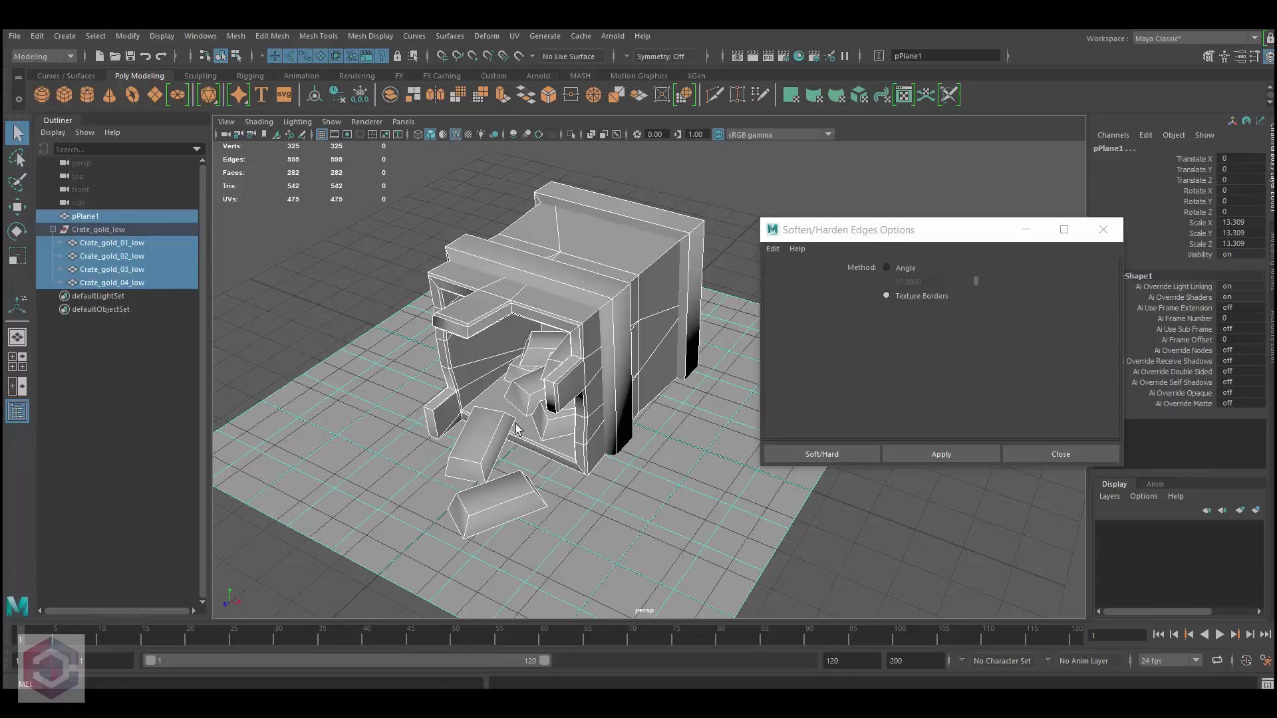
pyautogui.click(913, 455)
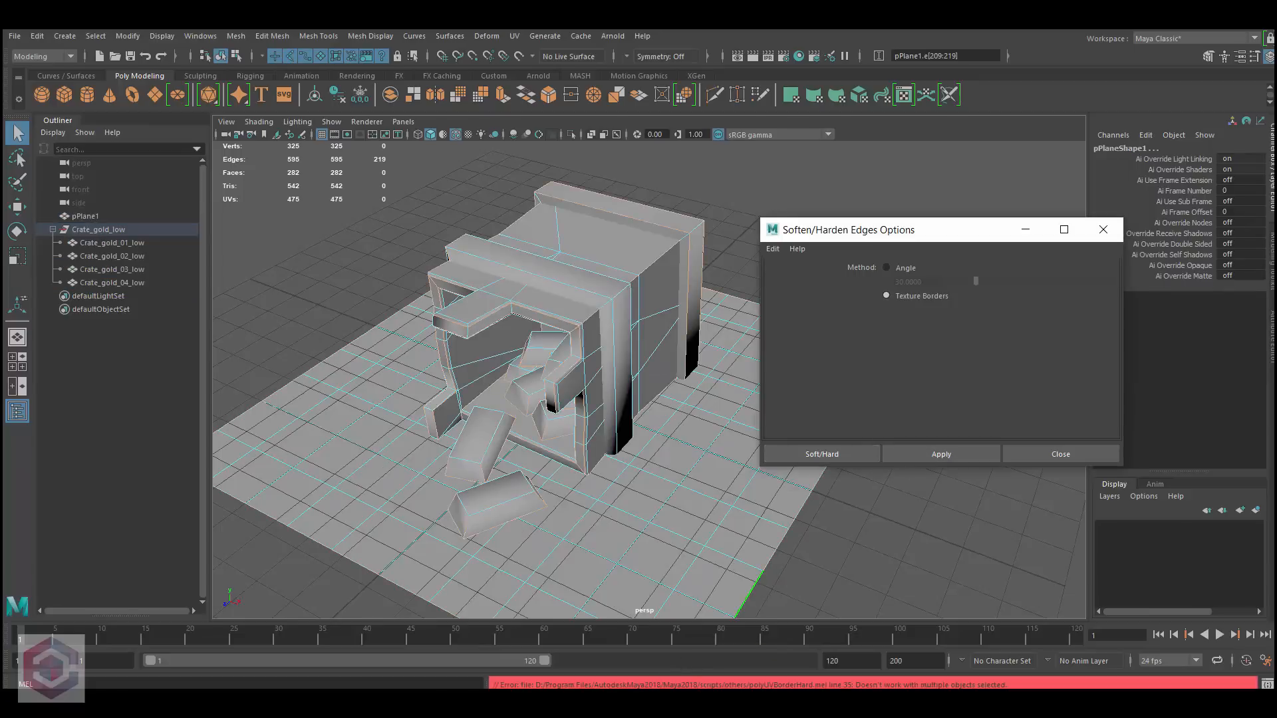
# Step: Return the crate and gold bar meshes from edge mode to object mode and reselect Crate_gold_04_low
pyautogui.click(571, 307)
pyautogui.moveTo(521, 279); pyautogui.dragTo(681, 250, button='right')
pyautogui.click(724, 203)
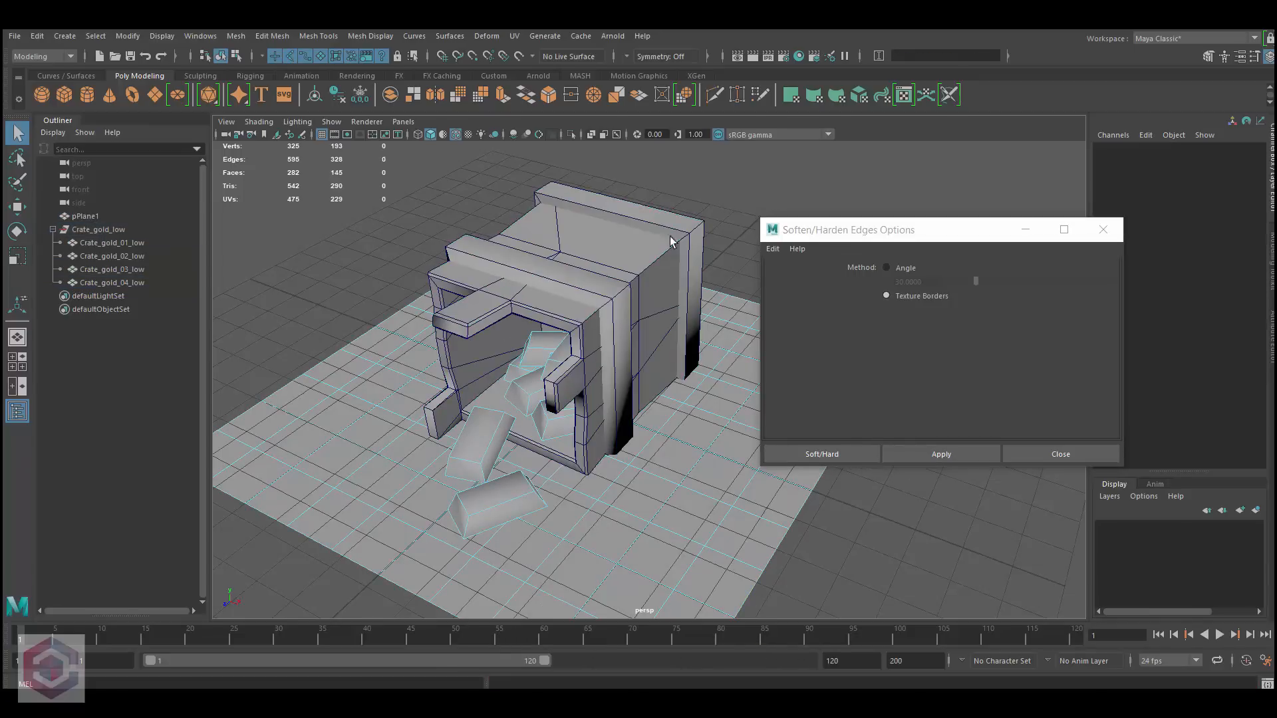
pyautogui.click(640, 299)
pyautogui.moveTo(554, 309); pyautogui.dragTo(506, 313, button='right')
pyautogui.click(481, 419)
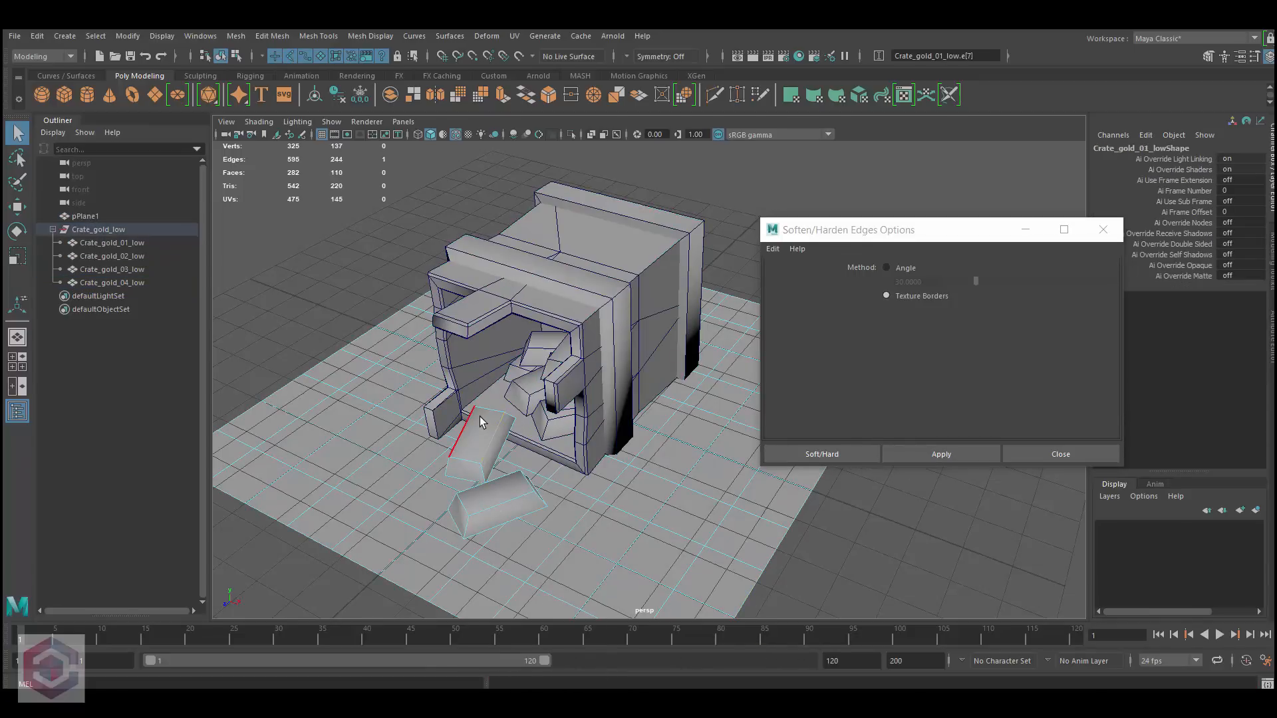
pyautogui.moveTo(481, 419); pyautogui.dragTo(522, 350, button='right')
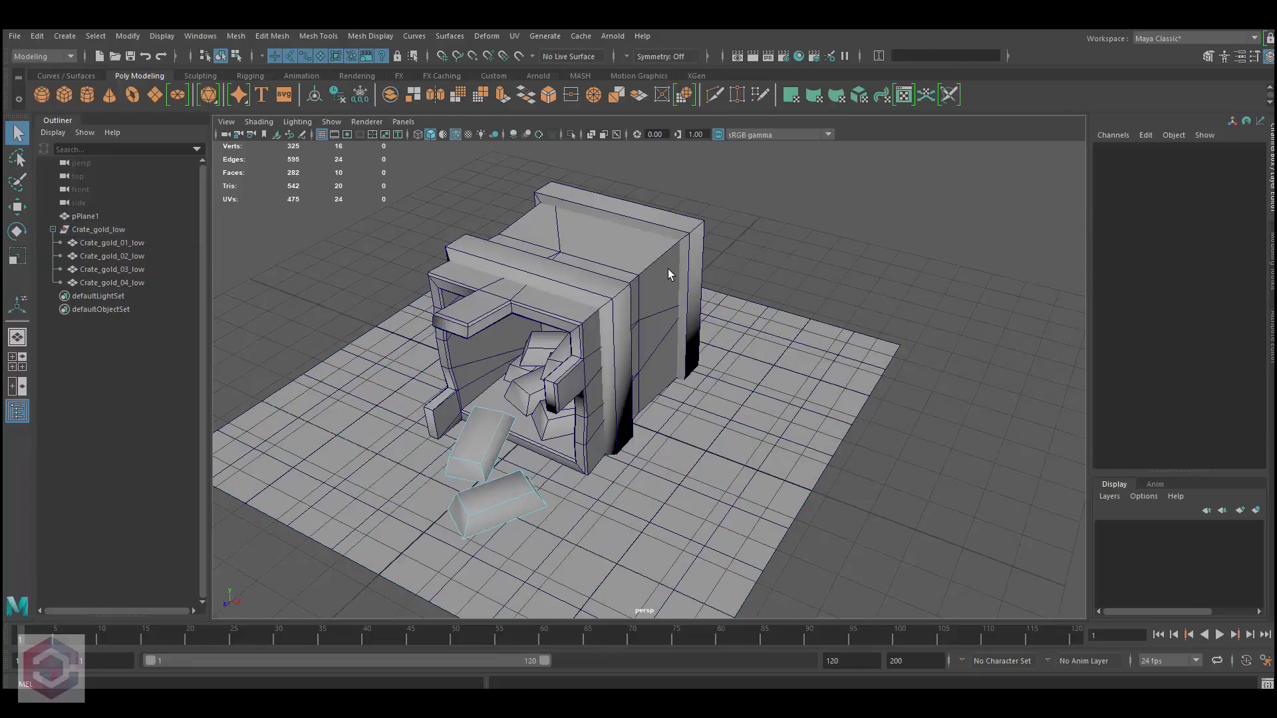
pyautogui.click(664, 273)
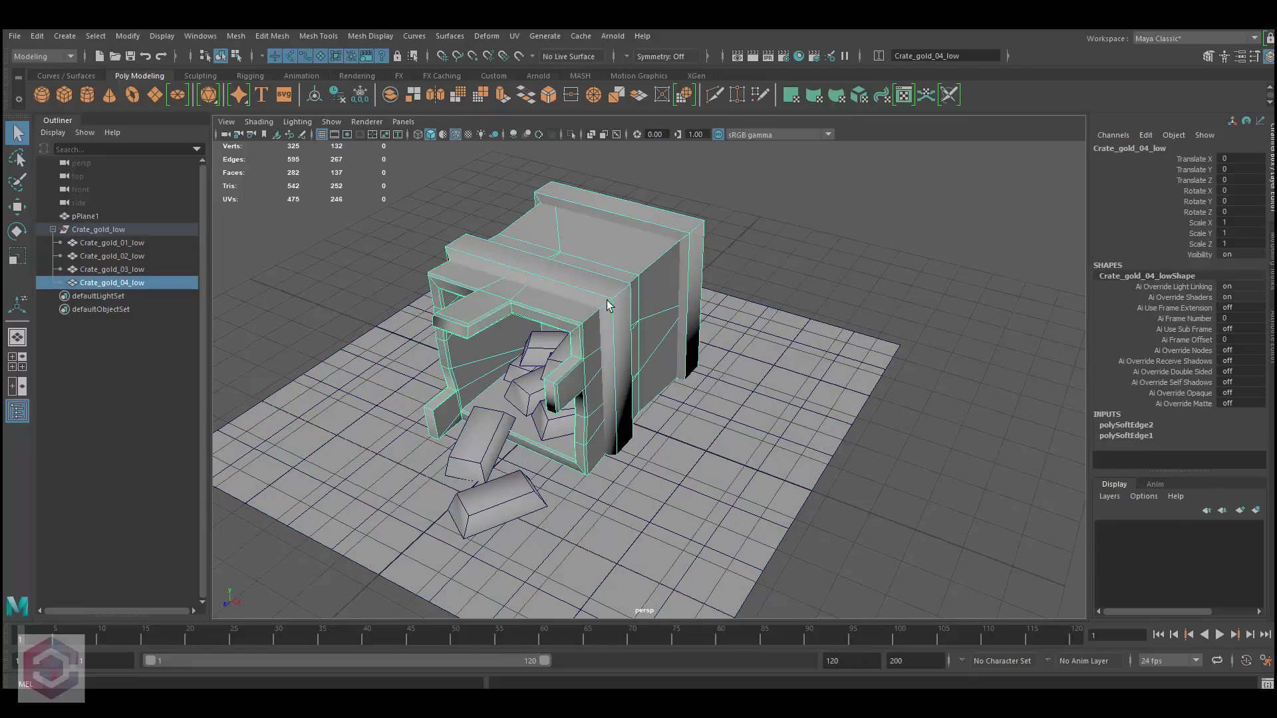
pyautogui.keyDown('alt'); pyautogui.moveTo(706, 330); pyautogui.dragTo(526, 315); pyautogui.keyUp('alt')
pyautogui.keyDown('alt'); pyautogui.moveTo(589, 284); pyautogui.dragTo(652, 325); pyautogui.keyUp('alt')
pyautogui.click(812, 278)
pyautogui.moveTo(652, 325)
pyautogui.keyDown('alt'); pyautogui.mouseDown(button='right')
pyautogui.moveTo(533, 257)
pyautogui.moveTo(658, 359)
pyautogui.moveTo(578, 280)
pyautogui.moveTo(653, 337)
pyautogui.mouseUp(button='right'); pyautogui.keyUp('alt')
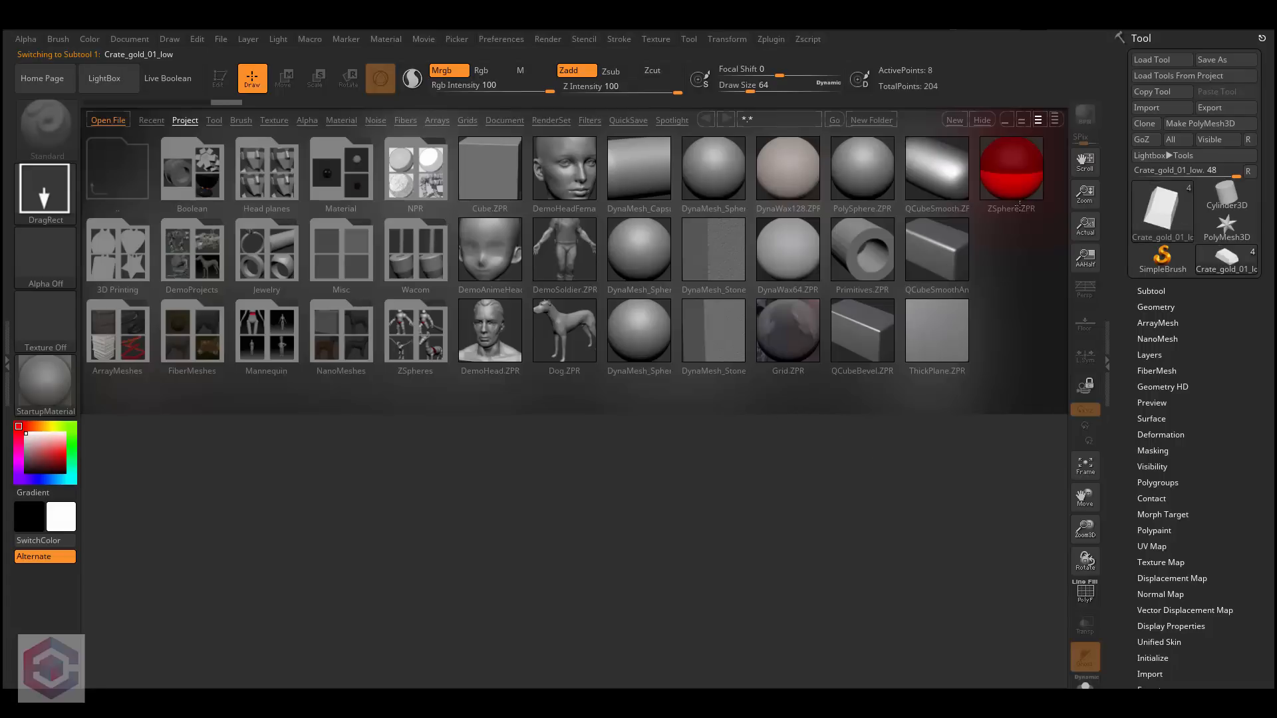
# Step: Switch to ZBrush and import the Crate_gold_low FBX from the bakes folder with the FBX ExportImport plugin
pyautogui.click(224, 40)
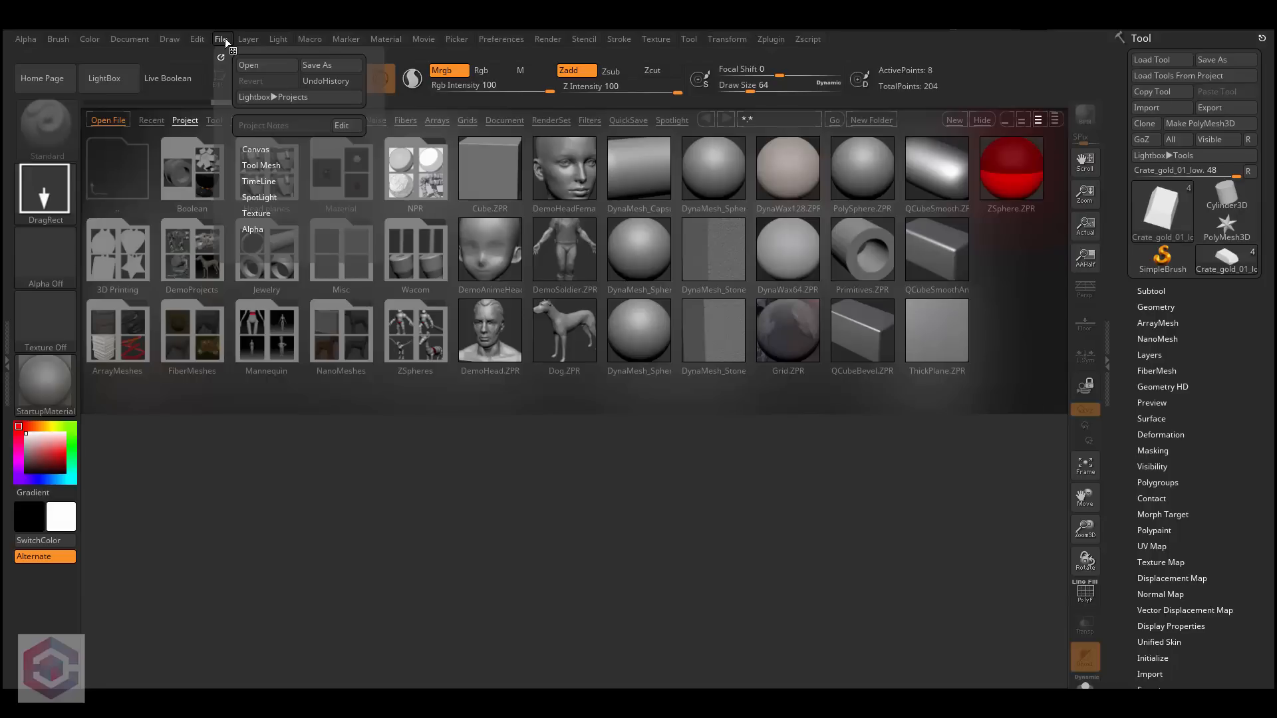
pyautogui.click(223, 40)
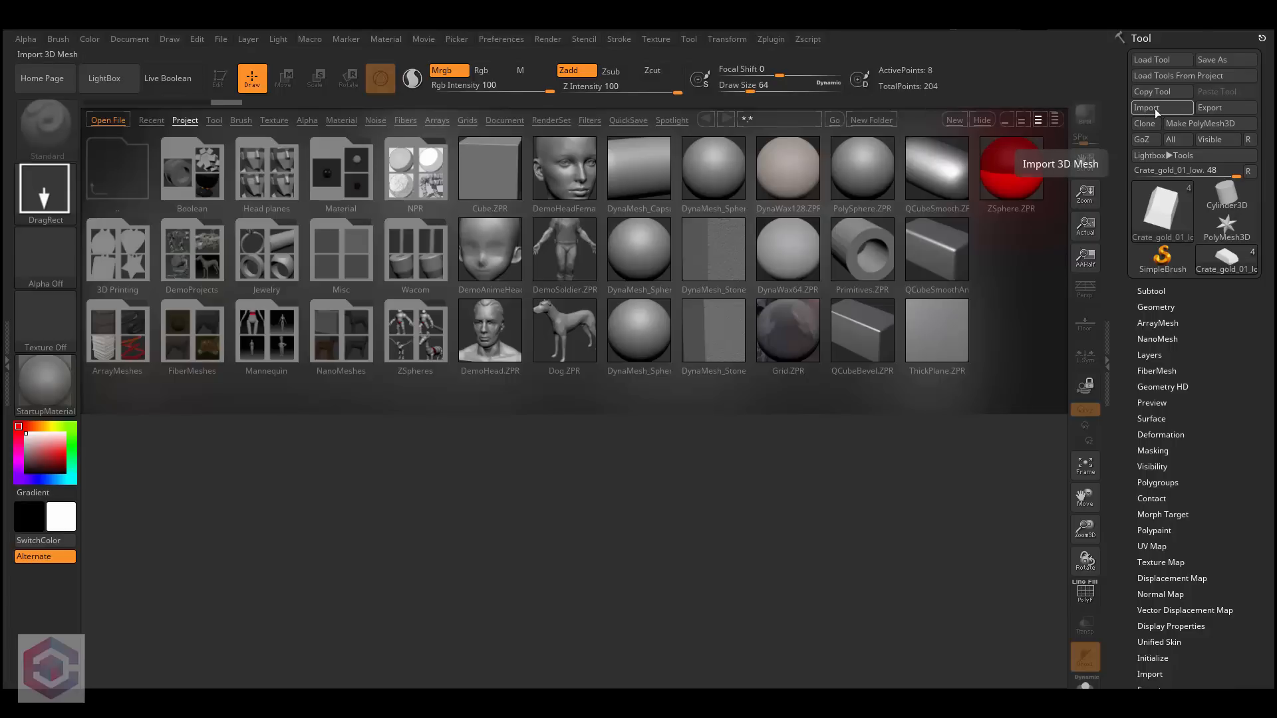
pyautogui.click(770, 41)
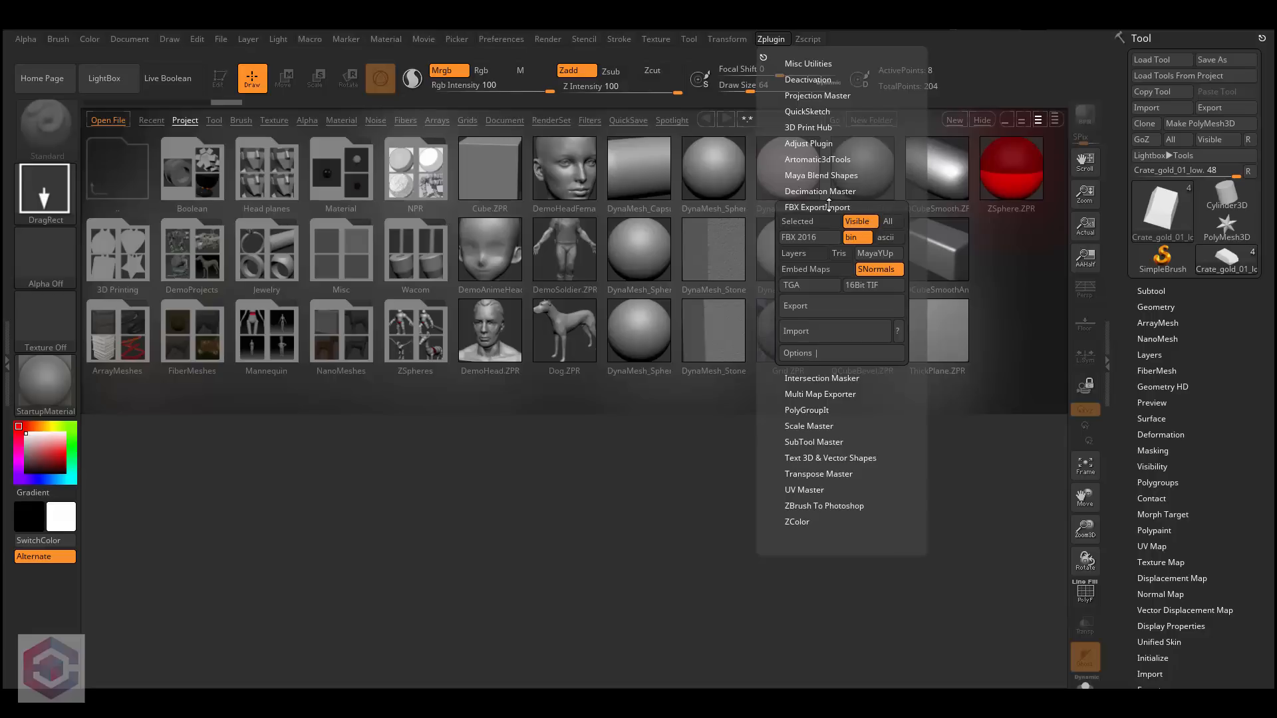
pyautogui.click(825, 207)
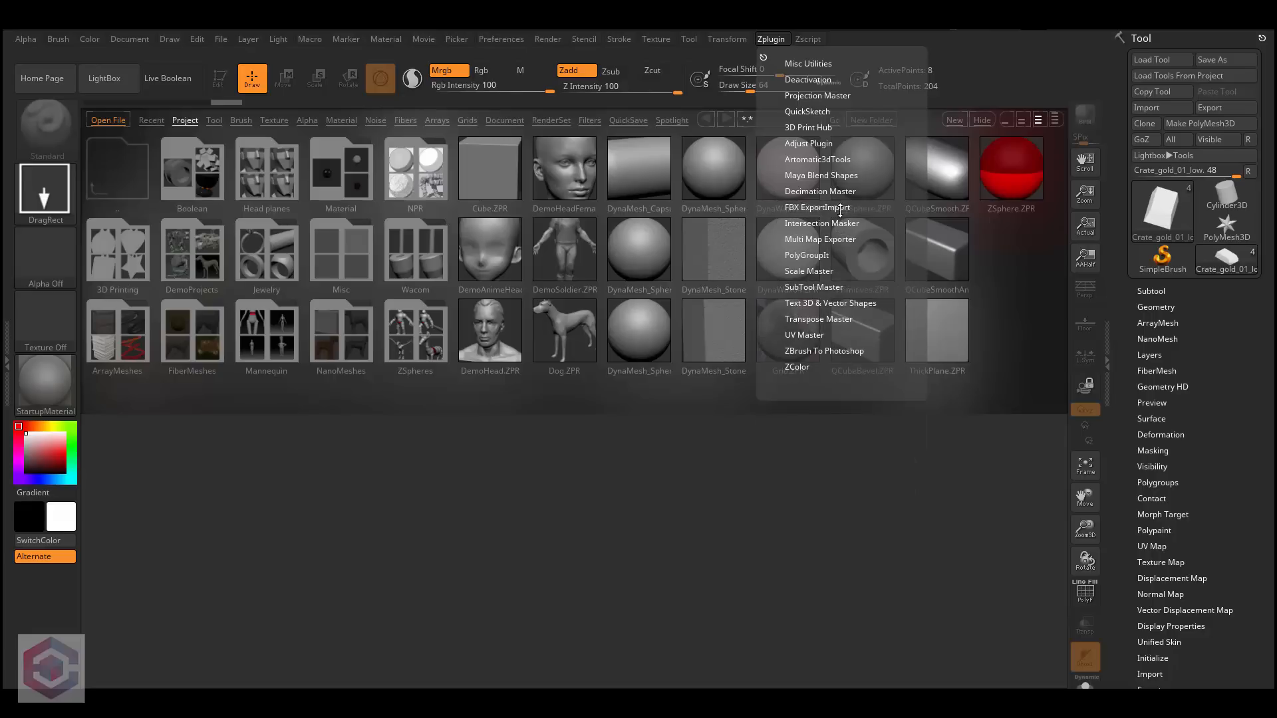
pyautogui.click(841, 210)
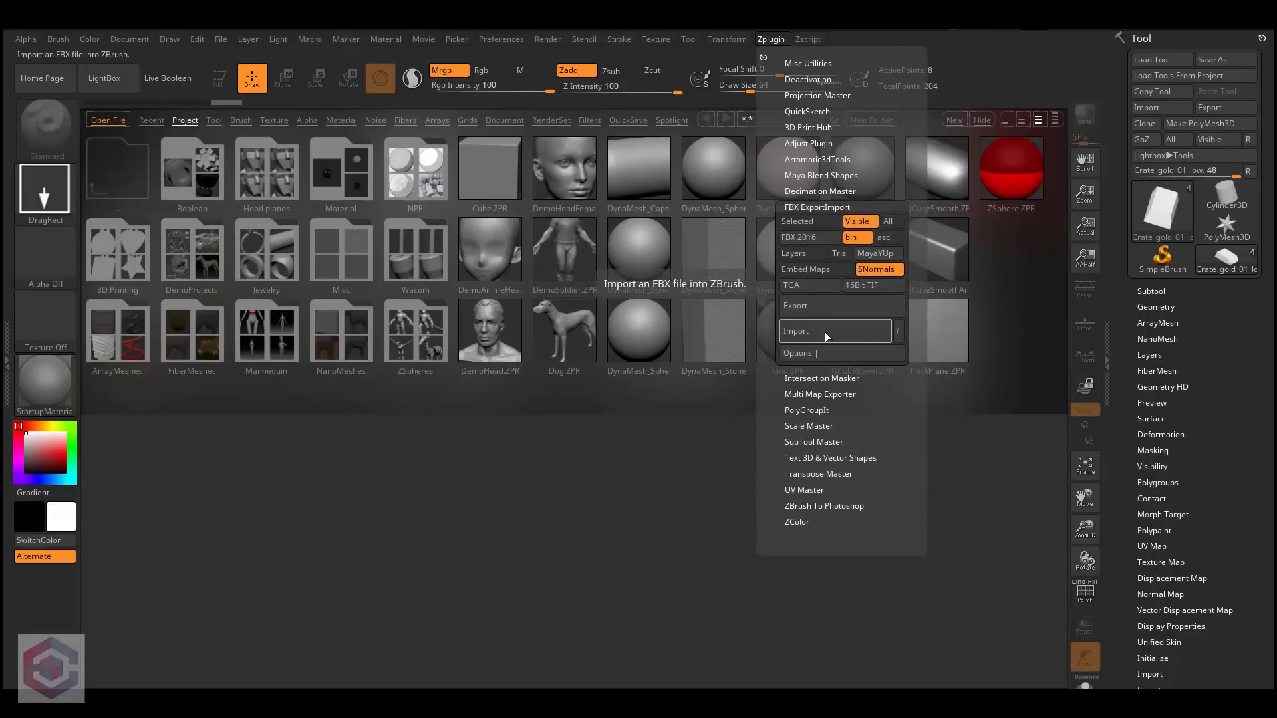
pyautogui.click(836, 357)
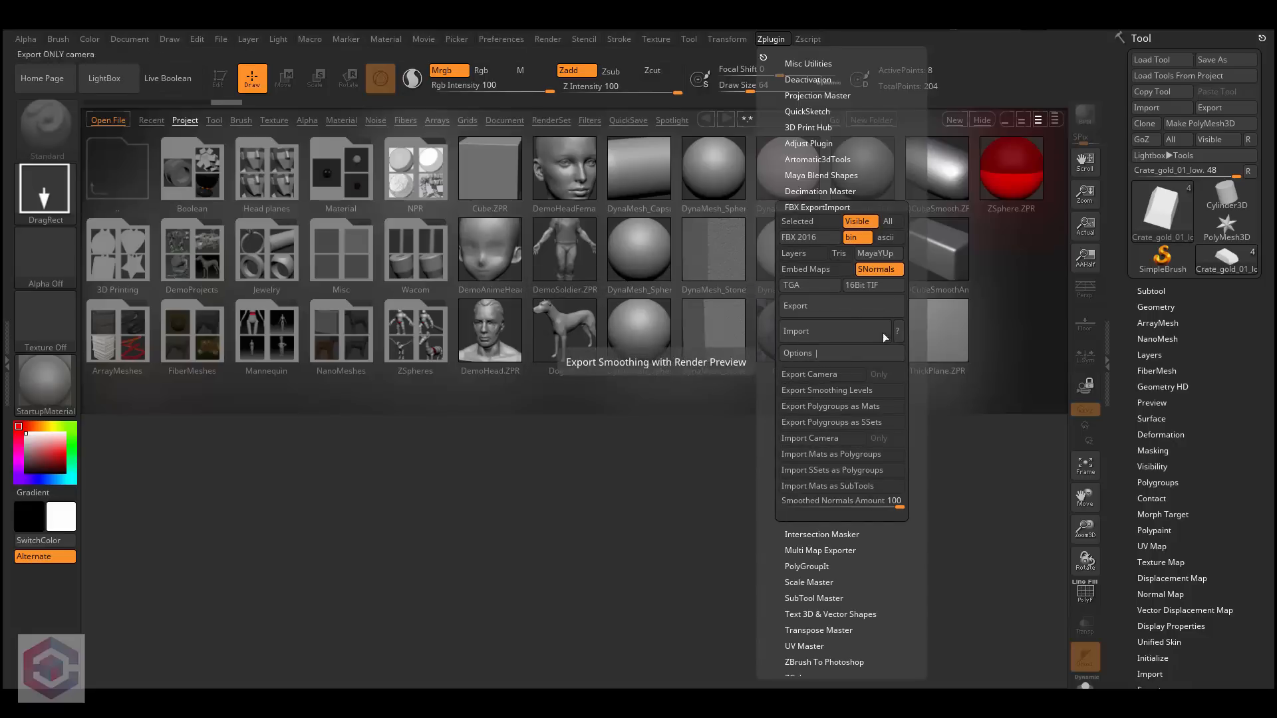
pyautogui.click(823, 328)
pyautogui.click(553, 253)
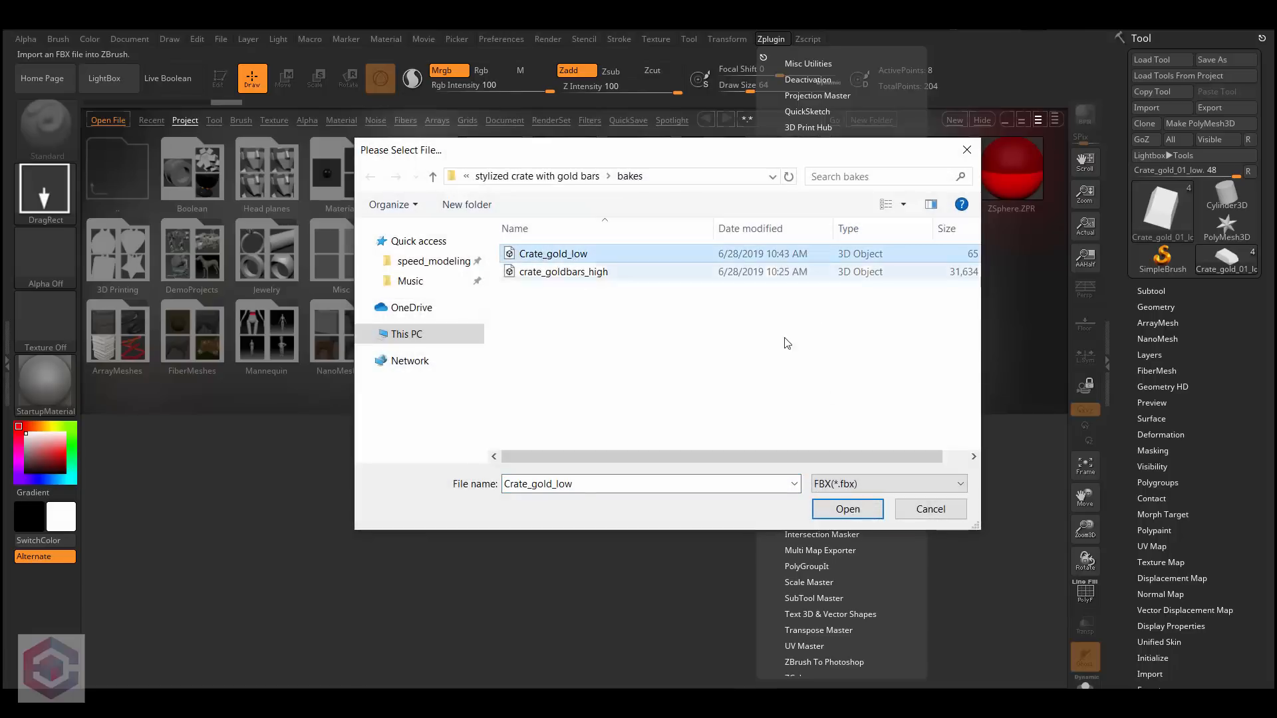
pyautogui.click(848, 509)
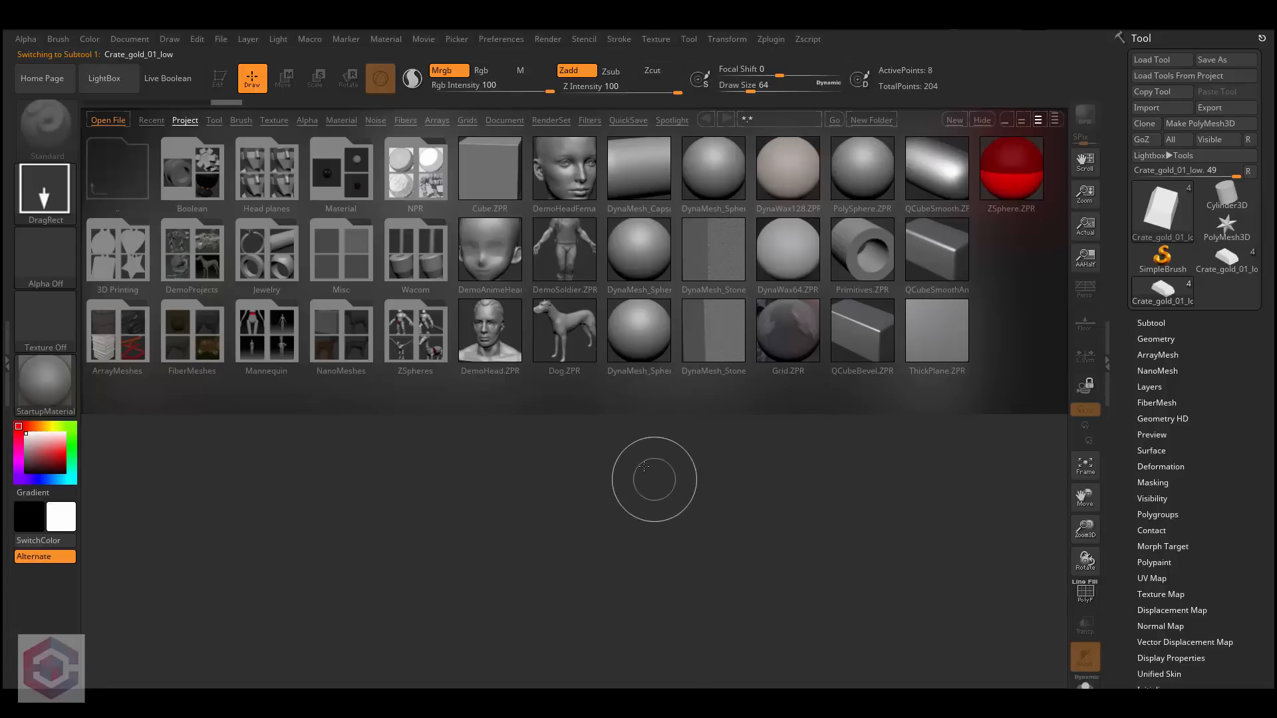
# Step: Place the imported crate on the canvas, enter Edit mode and hide LightBox
pyautogui.moveTo(642, 482); pyautogui.dragTo(705, 555)
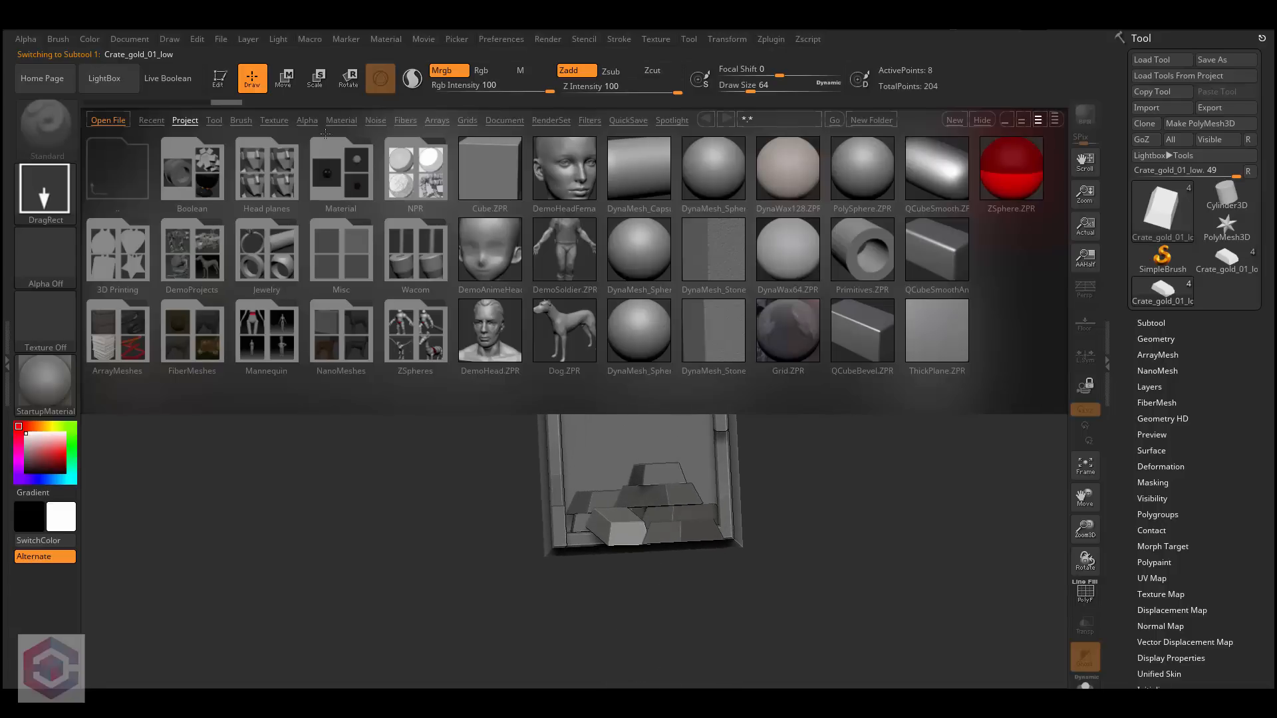
pyautogui.click(220, 77)
pyautogui.click(105, 77)
pyautogui.moveTo(708, 444); pyautogui.dragTo(685, 251, button='right')
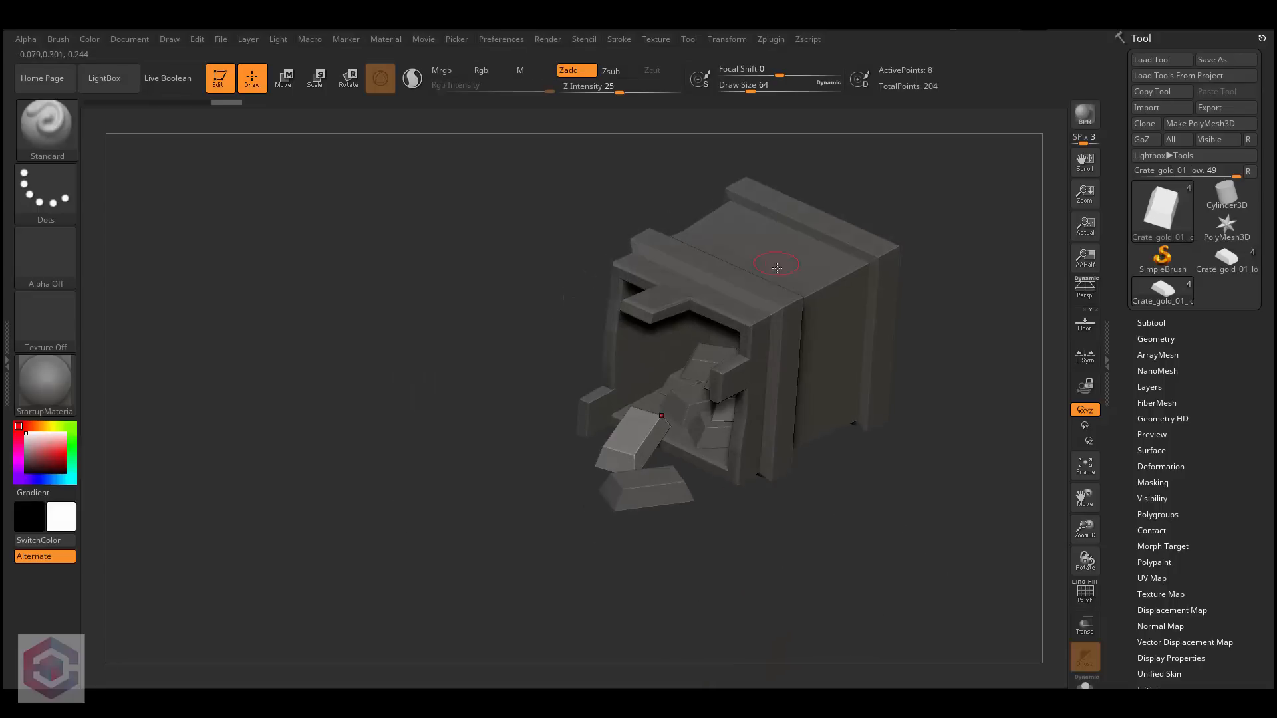
# Step: Make Crate_gold_04_low the active subtool, frame it and enable perspective display
pyautogui.keyDown('alt'); pyautogui.click(843, 326); pyautogui.keyUp('alt')
pyautogui.press('f')
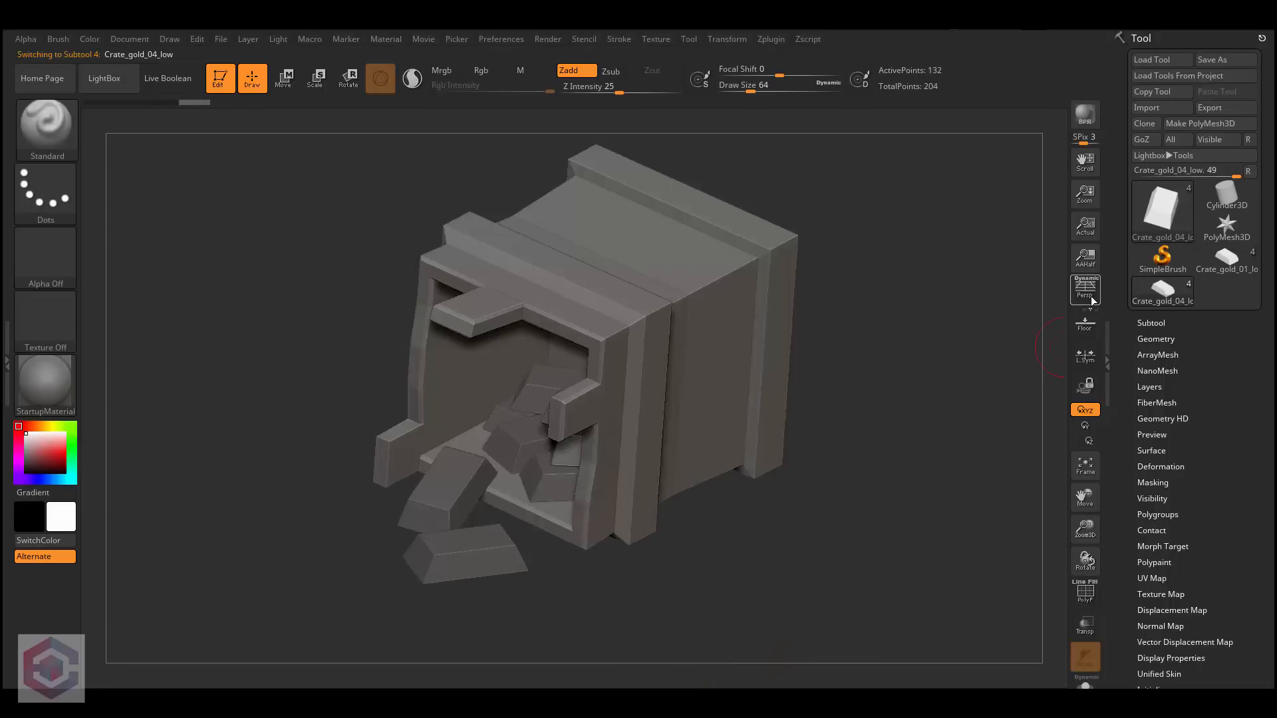
pyautogui.click(1088, 292)
pyautogui.moveTo(905, 416); pyautogui.dragTo(979, 491, button='right')
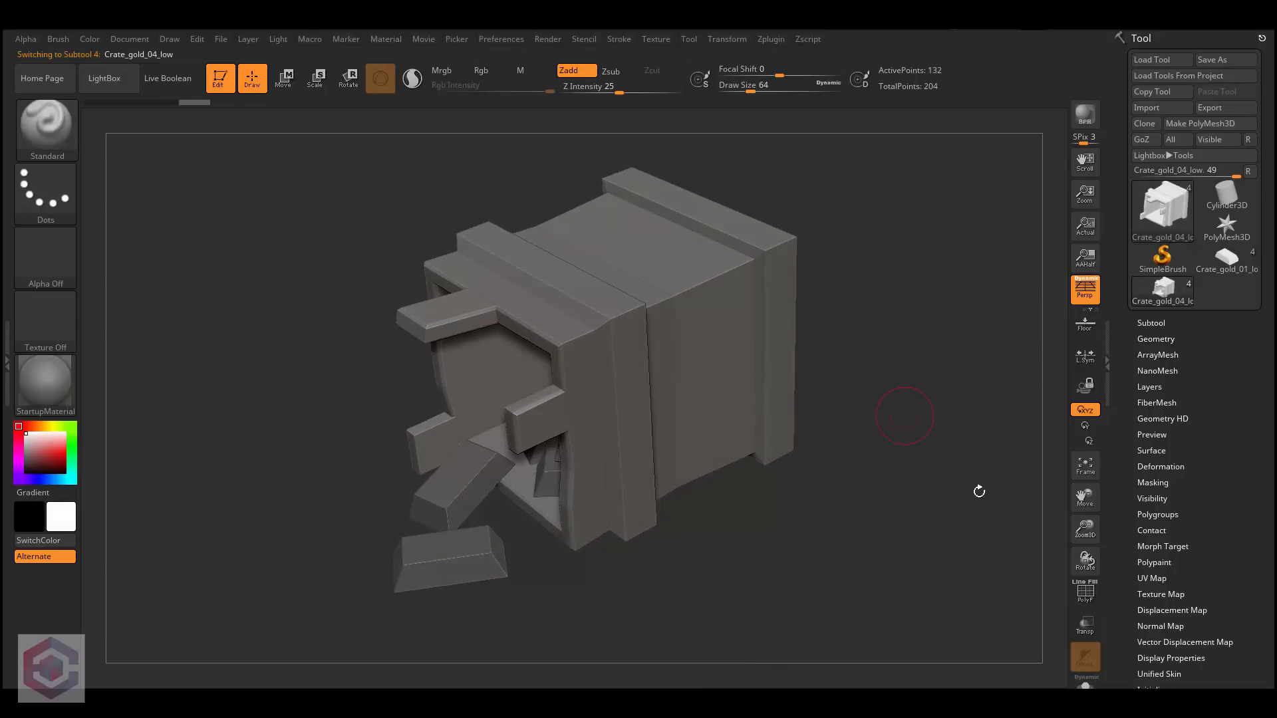
# Step: Turn on the polyframe display and inspect the crate's topology
pyautogui.click(1088, 596)
pyautogui.click(1091, 602)
pyautogui.click(1091, 602)
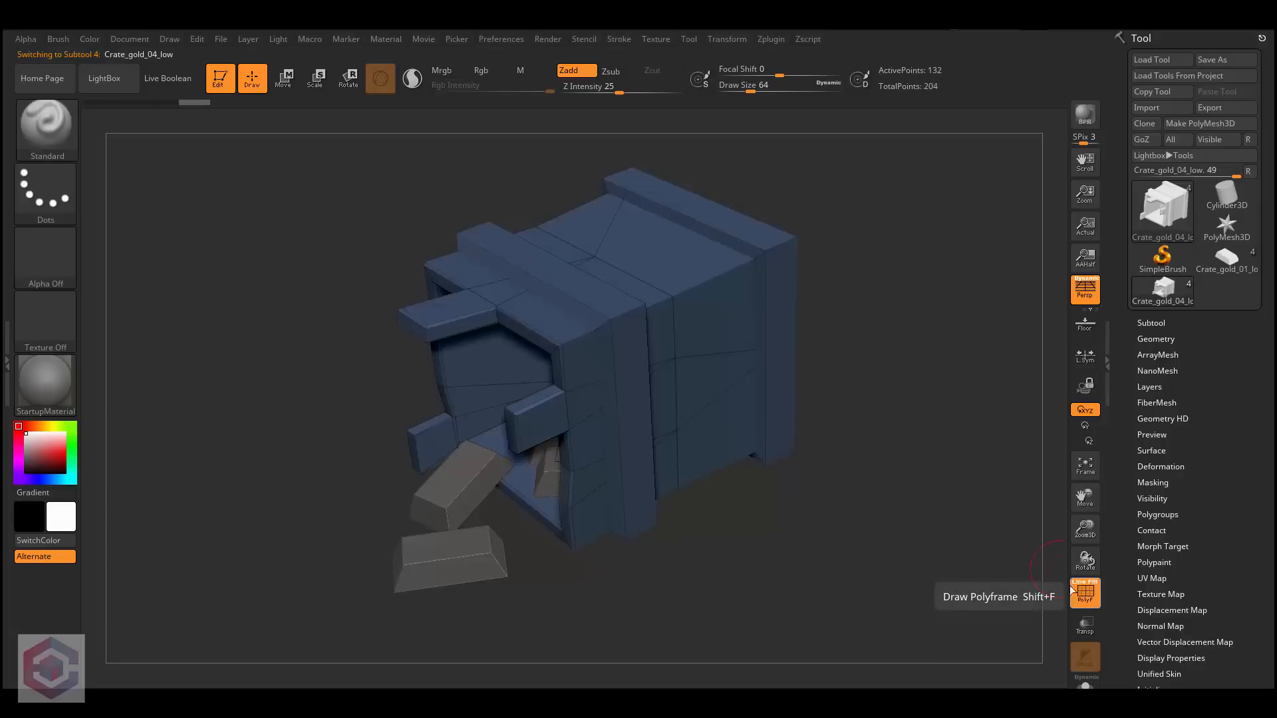
pyautogui.moveTo(725, 379)
pyautogui.mouseDown(button='right')
pyautogui.moveTo(619, 353)
pyautogui.moveTo(620, 335)
pyautogui.moveTo(730, 311)
pyautogui.mouseUp(button='right')
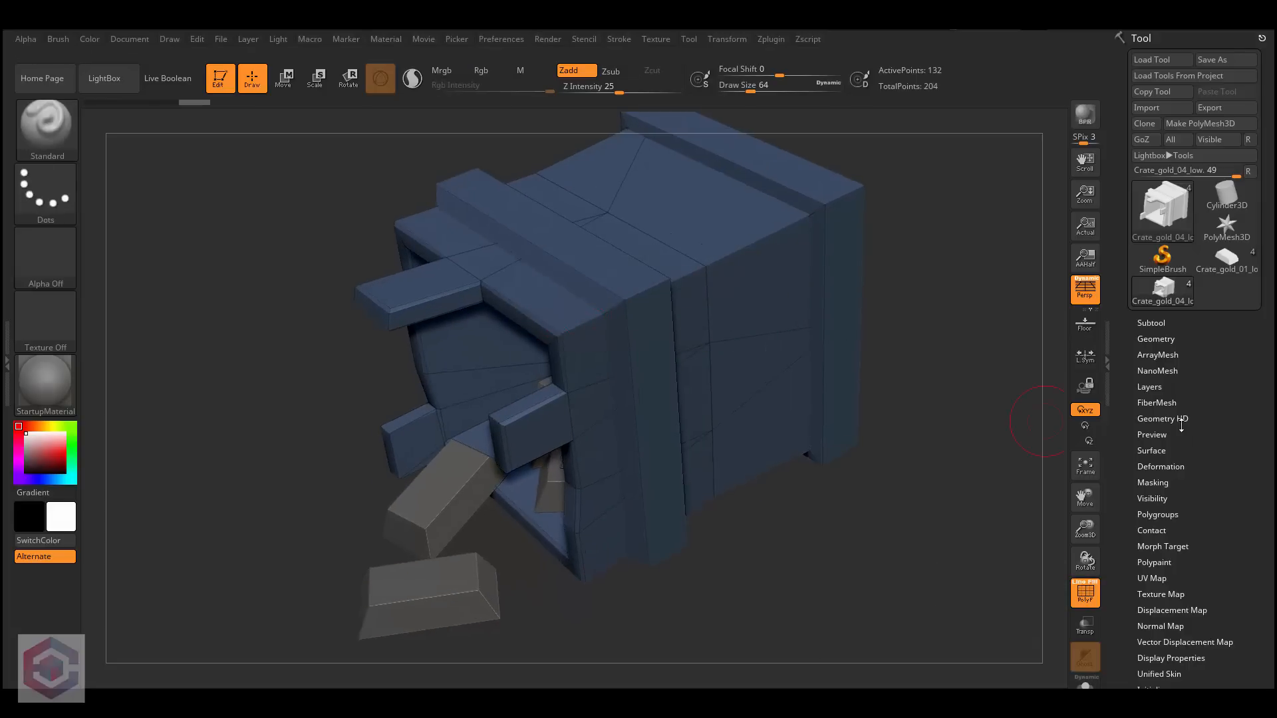
pyautogui.moveTo(739, 284); pyautogui.dragTo(703, 304, button='right')
# Step: Bevel the complete edge loop along the crate's front band with the ZModeler brush's Bevel edge action
pyautogui.press('b')
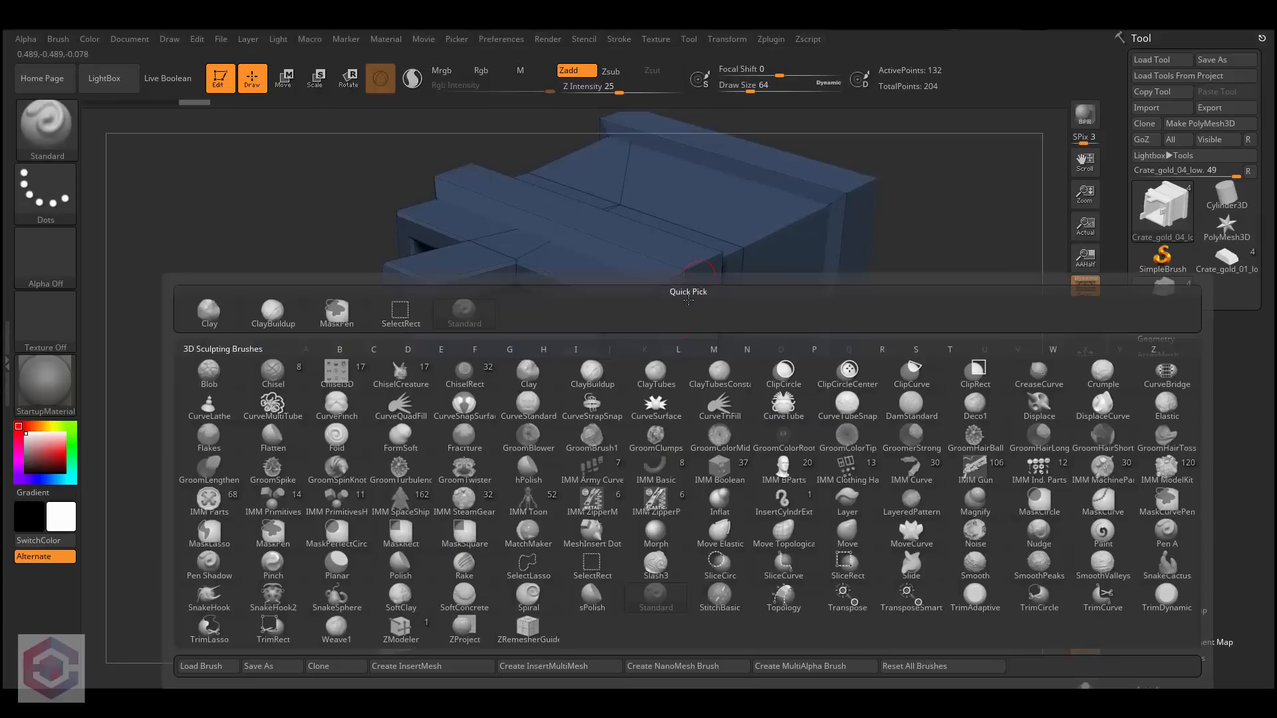
pyautogui.click(413, 628)
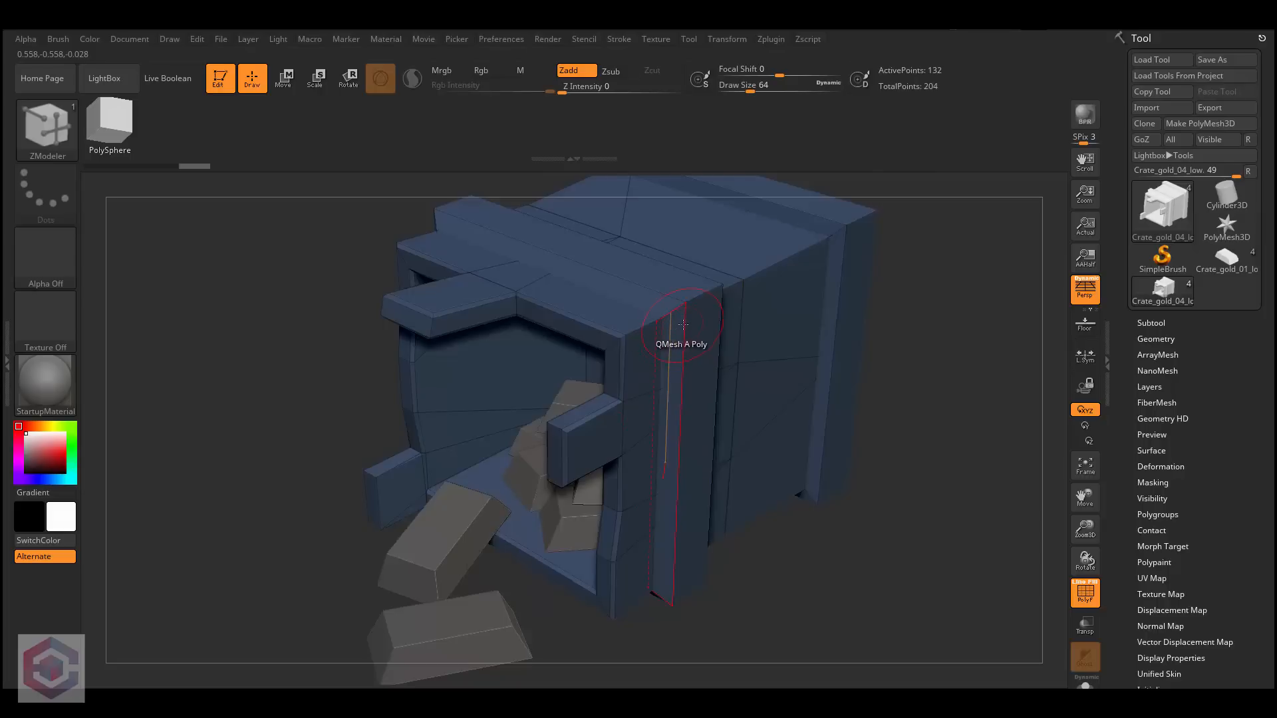
pyautogui.press('space')
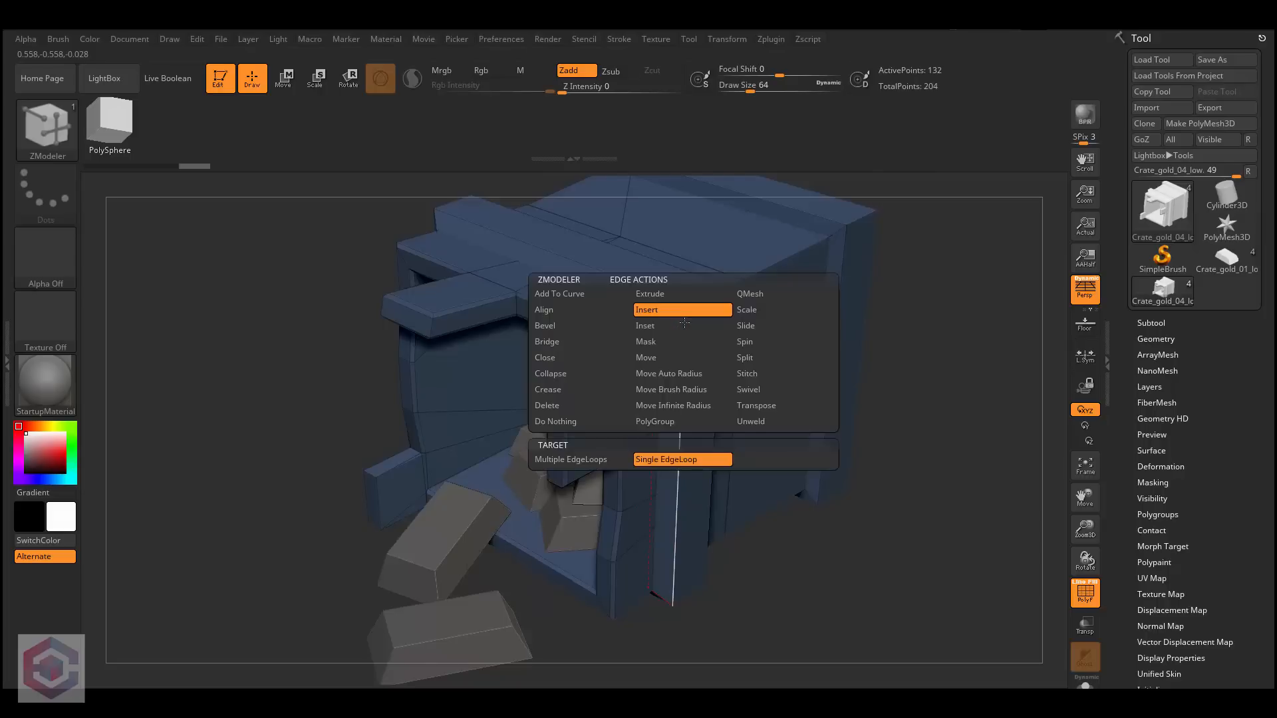
pyautogui.click(572, 325)
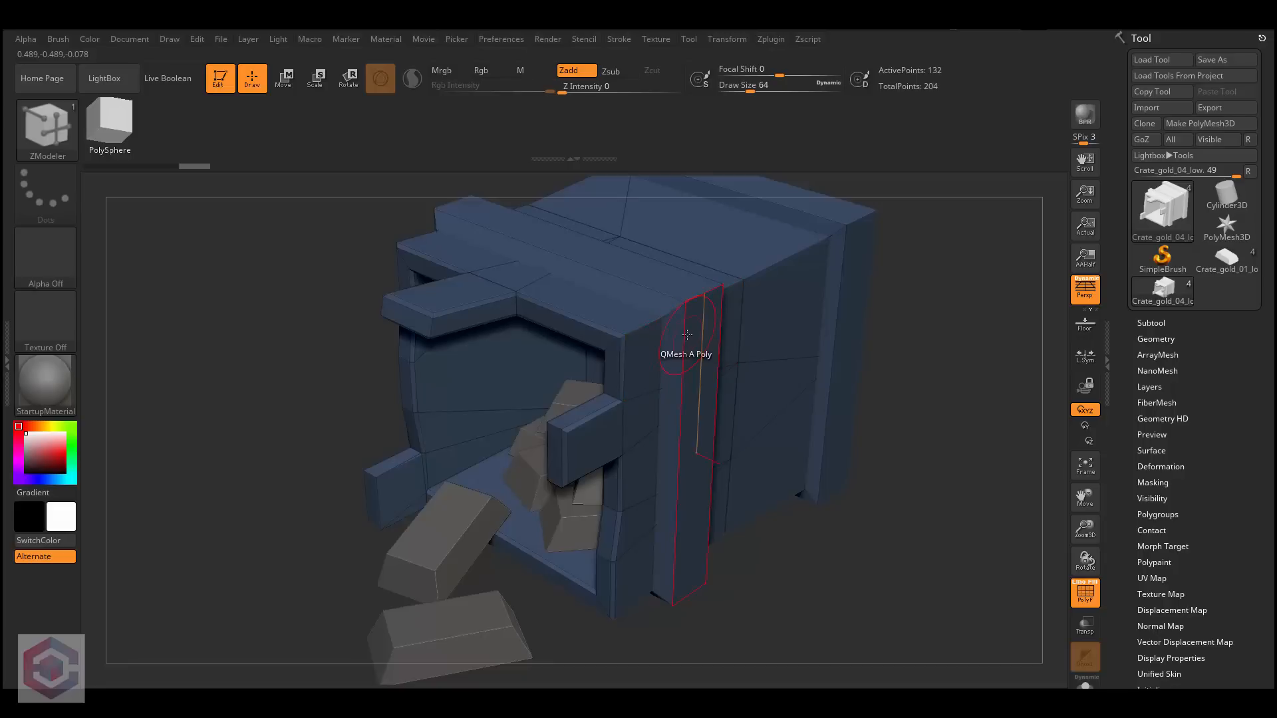
pyautogui.moveTo(686, 327); pyautogui.dragTo(709, 294)
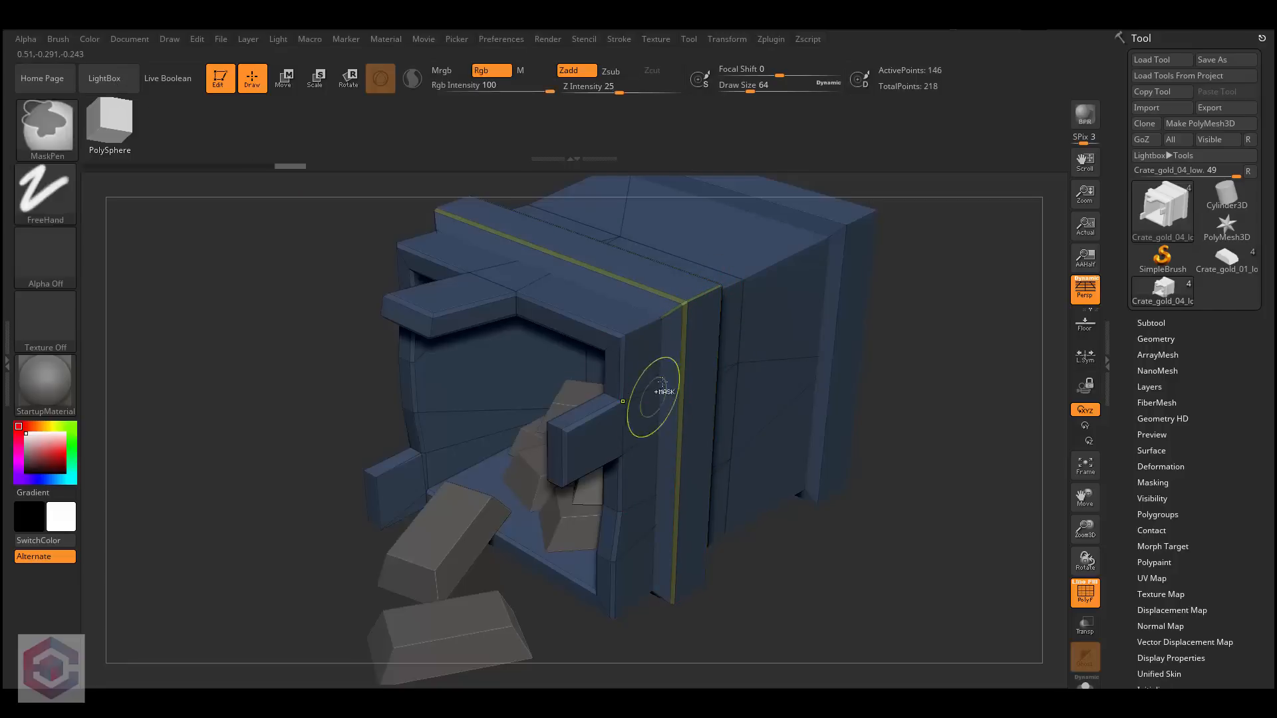
pyautogui.moveTo(661, 393)
pyautogui.keyDown('ctrl'); pyautogui.mouseDown(button='right')
pyautogui.moveTo(599, 362)
pyautogui.moveTo(618, 399)
pyautogui.mouseUp(button='right'); pyautogui.keyUp('ctrl')
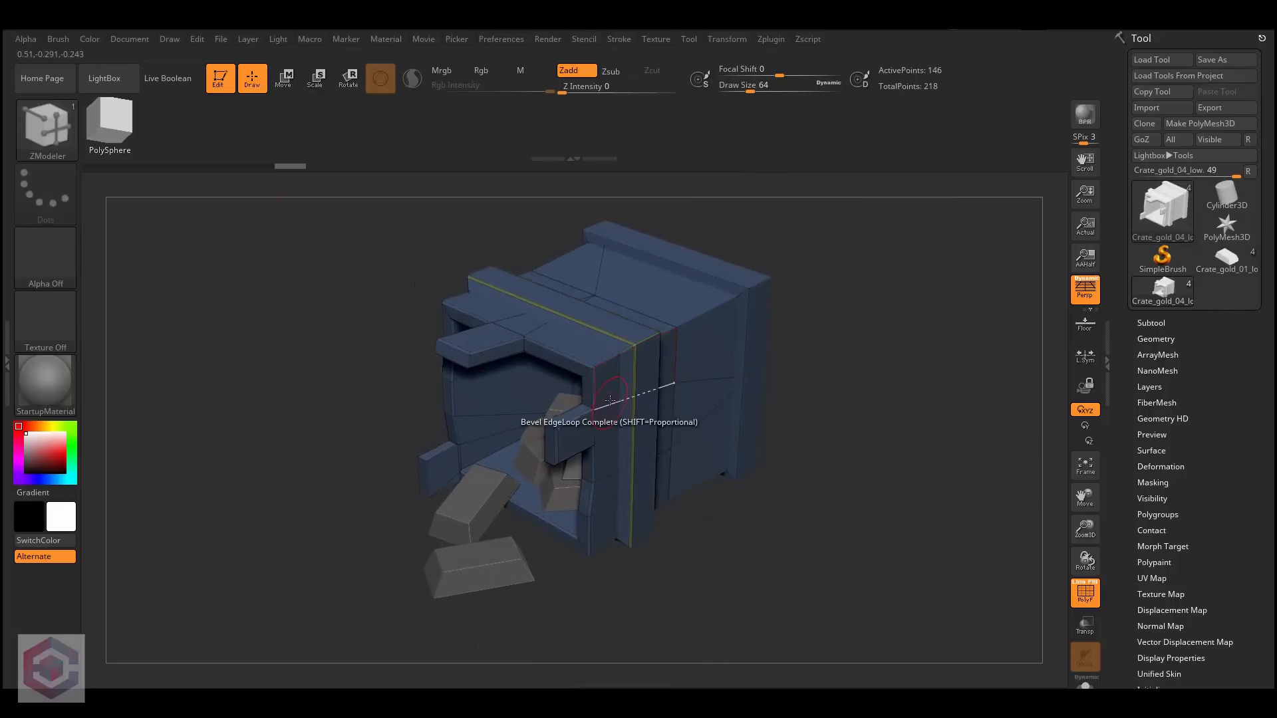
# Step: Switch from the ZModeler brush to the Standard brush and bring the crate closer
pyautogui.press('b')
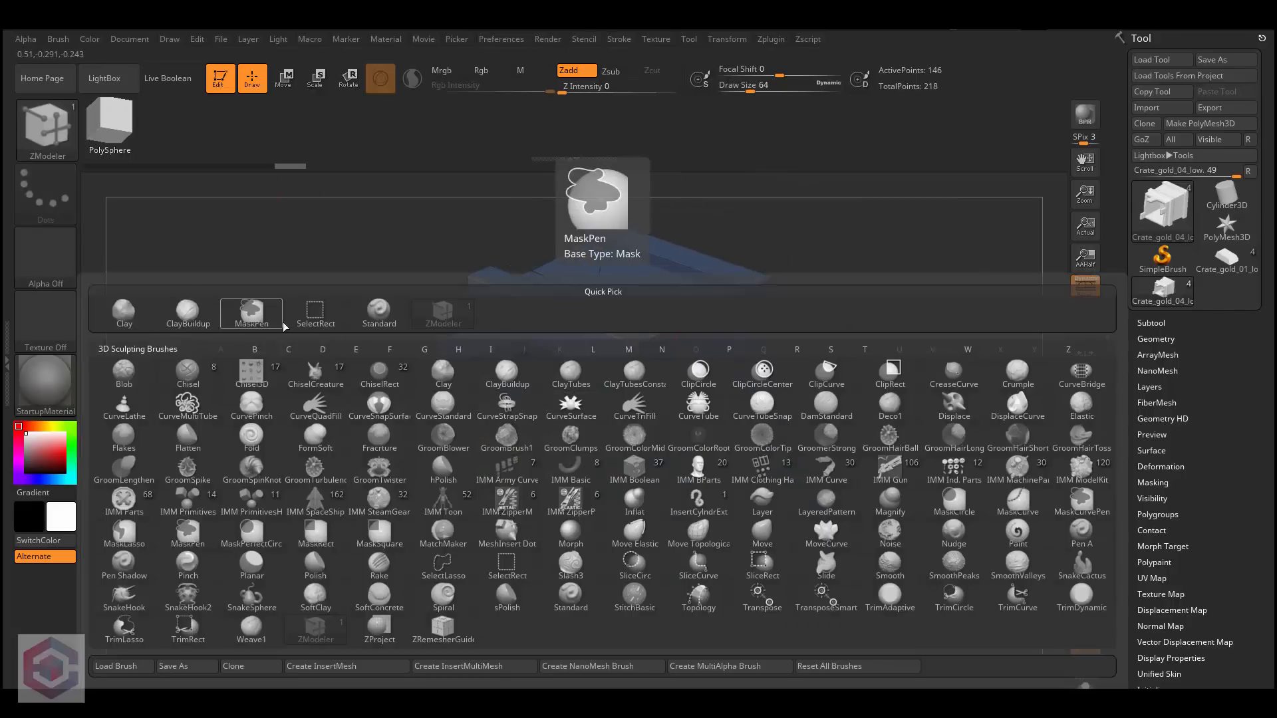
pyautogui.click(378, 314)
pyautogui.keyDown('alt'); pyautogui.moveTo(673, 354); pyautogui.dragTo(657, 427, button='right'); pyautogui.keyUp('alt')
pyautogui.moveTo(607, 370)
pyautogui.keyDown('ctrl'); pyautogui.mouseDown(button='right')
pyautogui.moveTo(635, 406)
pyautogui.moveTo(661, 357)
pyautogui.moveTo(638, 354)
pyautogui.mouseUp(button='right'); pyautogui.keyUp('ctrl')
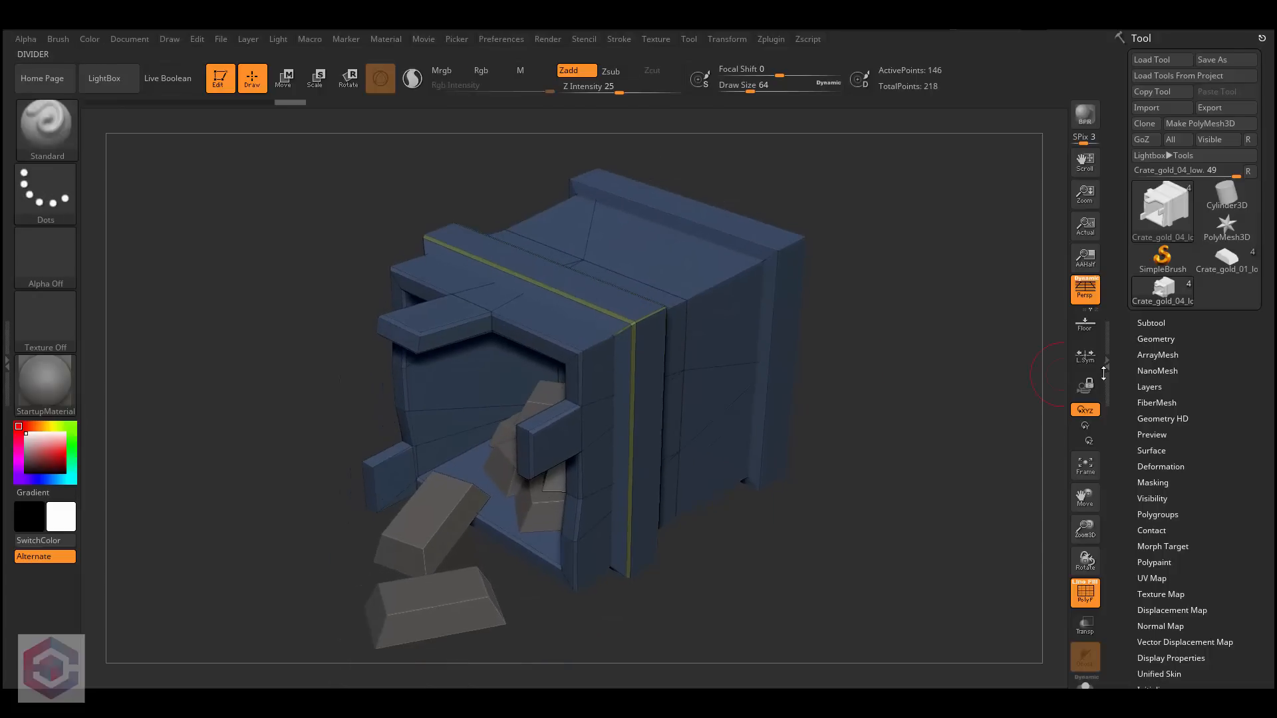
# Step: Try one smooth subdivision of the crate with Divide, undo it, and turn off the polyframe display
pyautogui.click(1156, 339)
pyautogui.click(1163, 456)
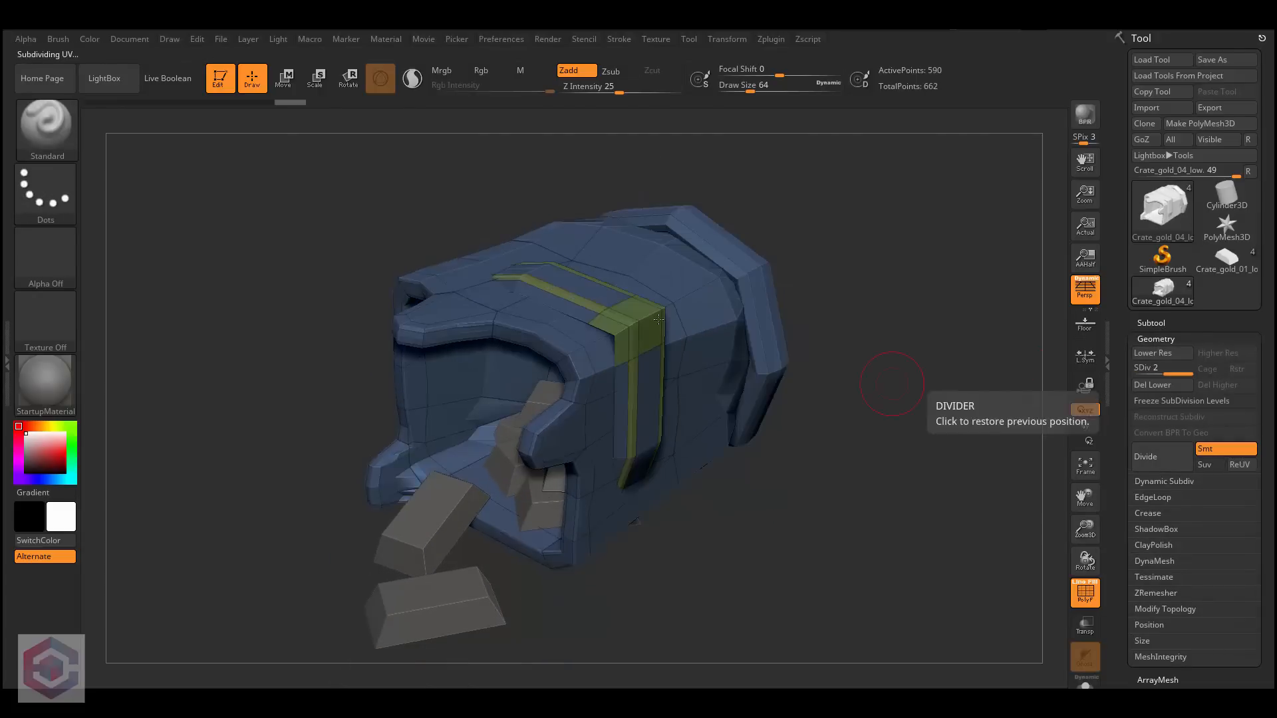
pyautogui.hotkey('ctrl', 'z')
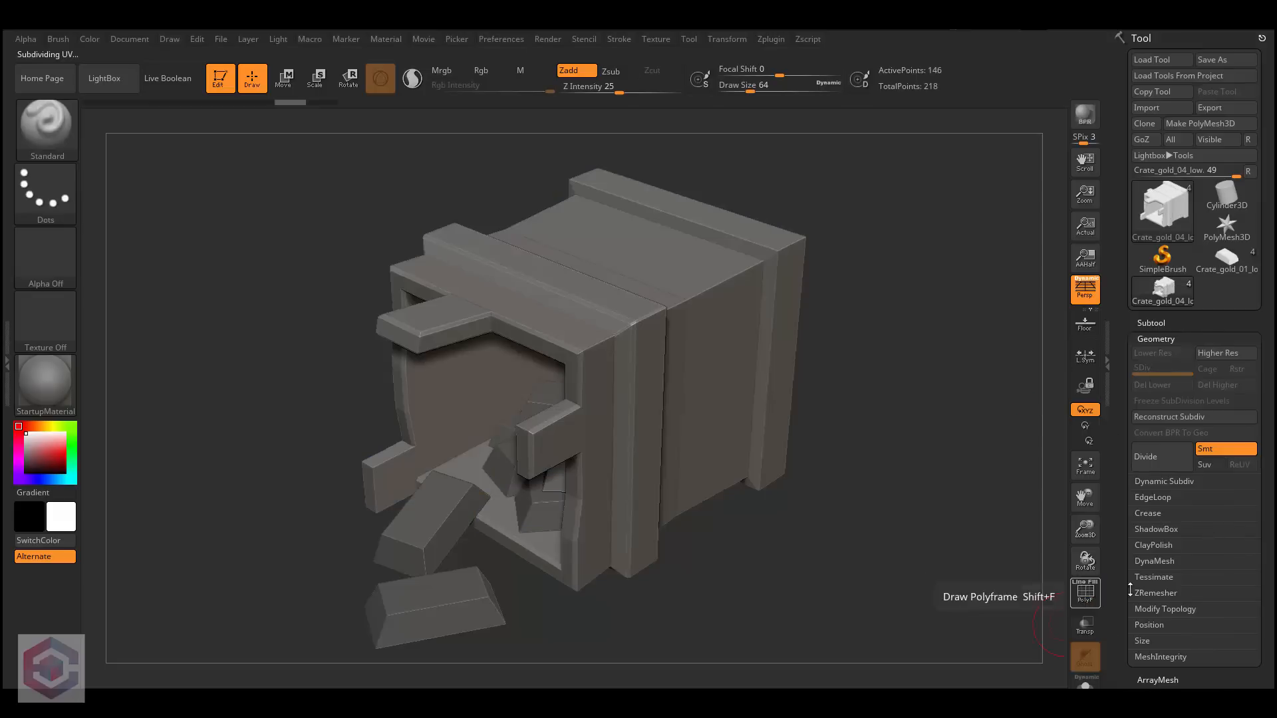
pyautogui.click(1085, 592)
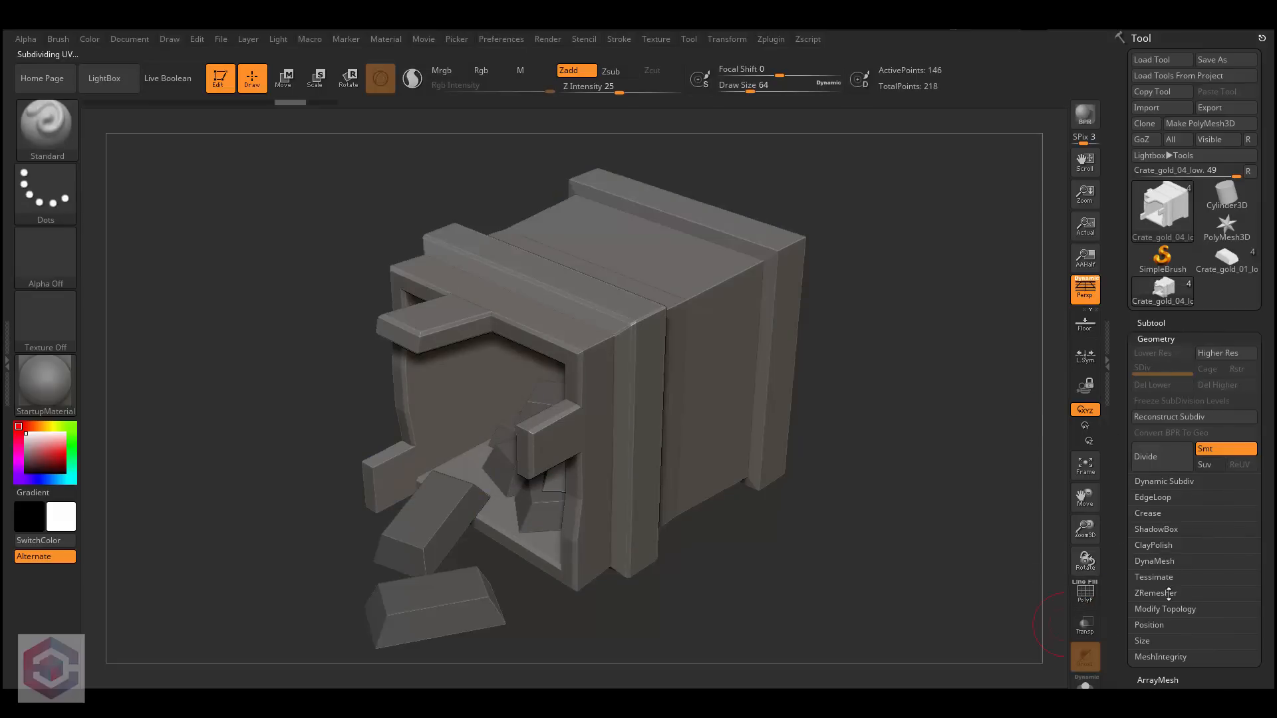
# Step: Try remeshing the isolated crate with DynaMesh at resolution 128, undo it and show all subtools again
pyautogui.click(1162, 560)
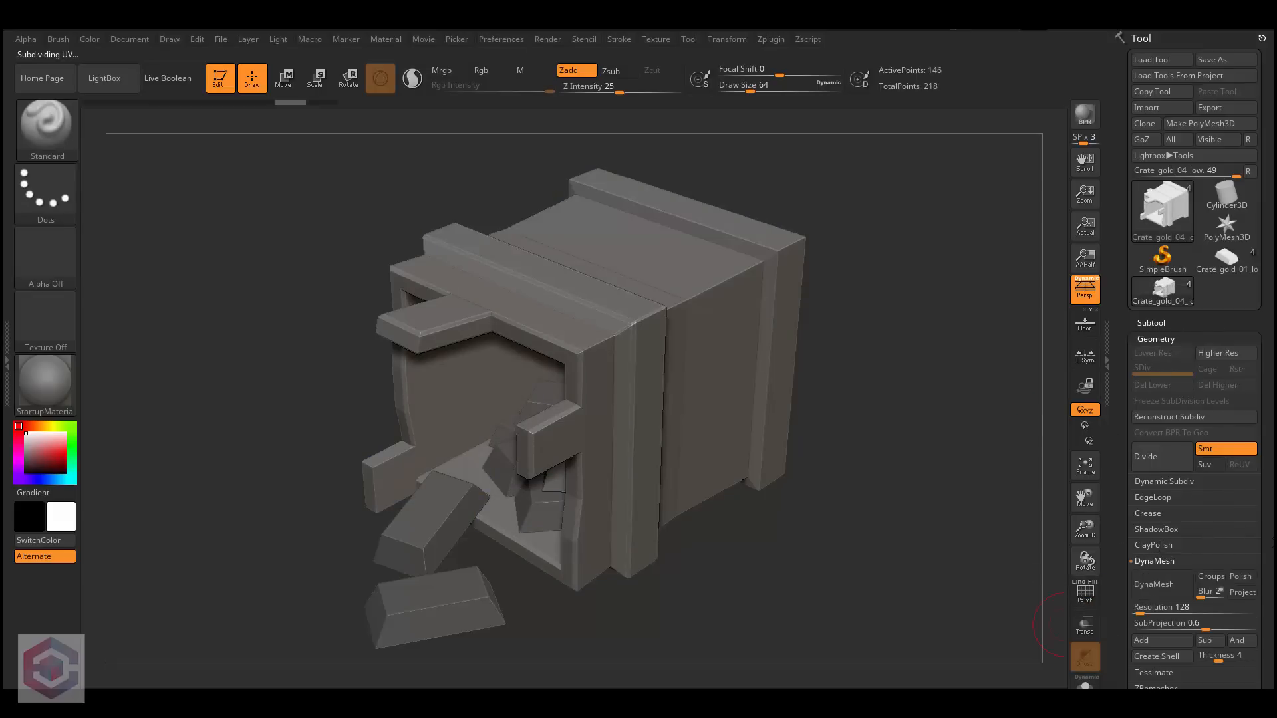
pyautogui.scroll(-3, 1198, 506)
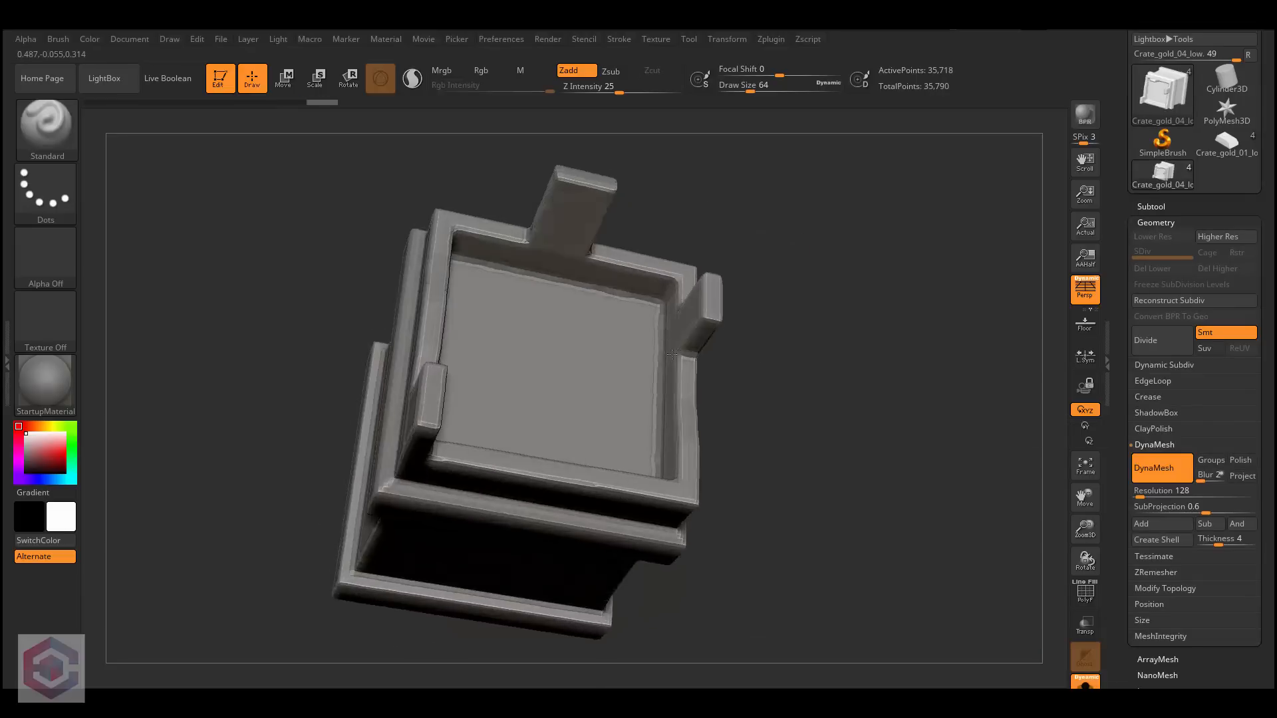
pyautogui.moveTo(559, 280); pyautogui.dragTo(626, 509, button='right')
pyautogui.hotkey('ctrl', 'z')
pyautogui.click(1085, 681)
pyautogui.moveTo(858, 513); pyautogui.dragTo(801, 402, button='right')
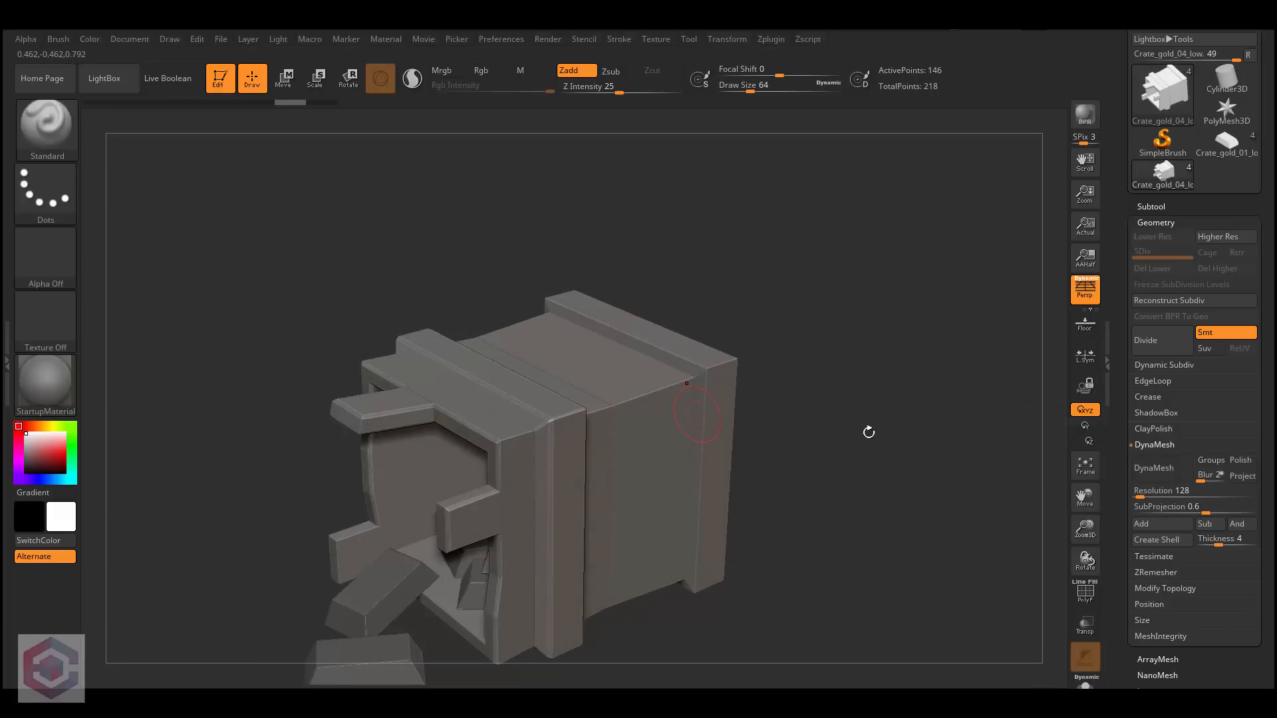
pyautogui.click(1153, 430)
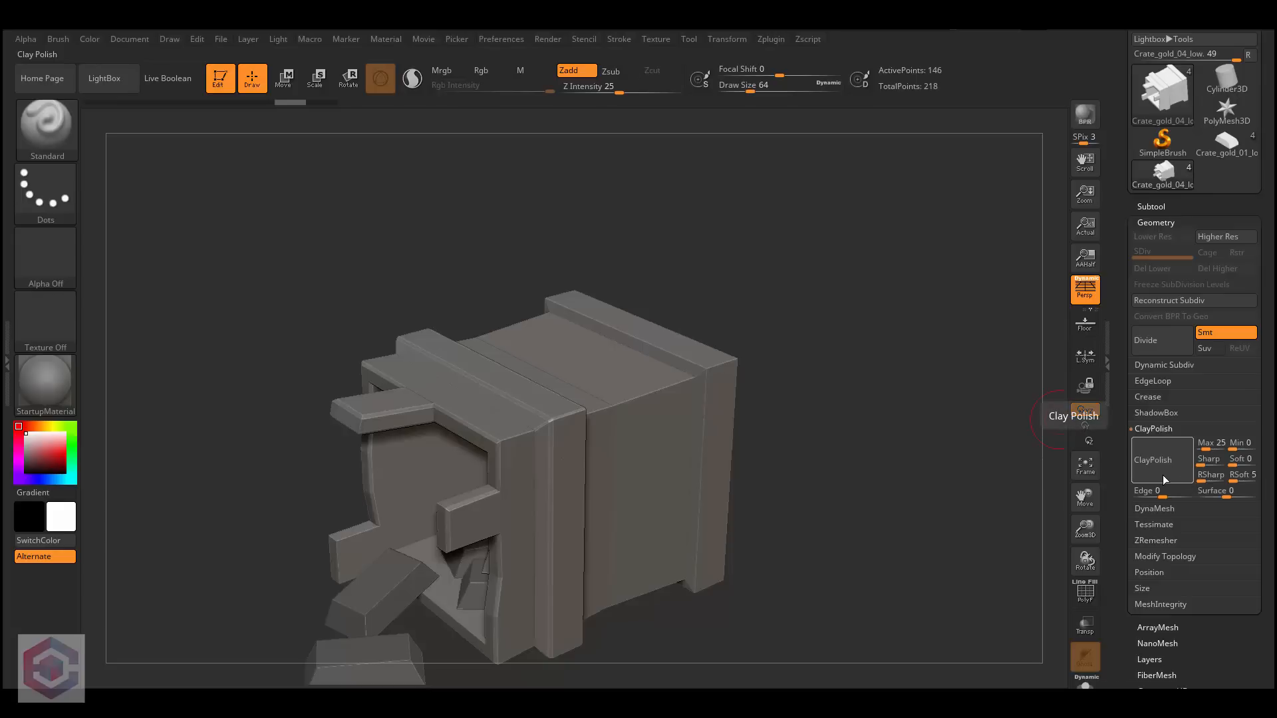
pyautogui.moveTo(670, 319); pyautogui.dragTo(720, 354, button='right')
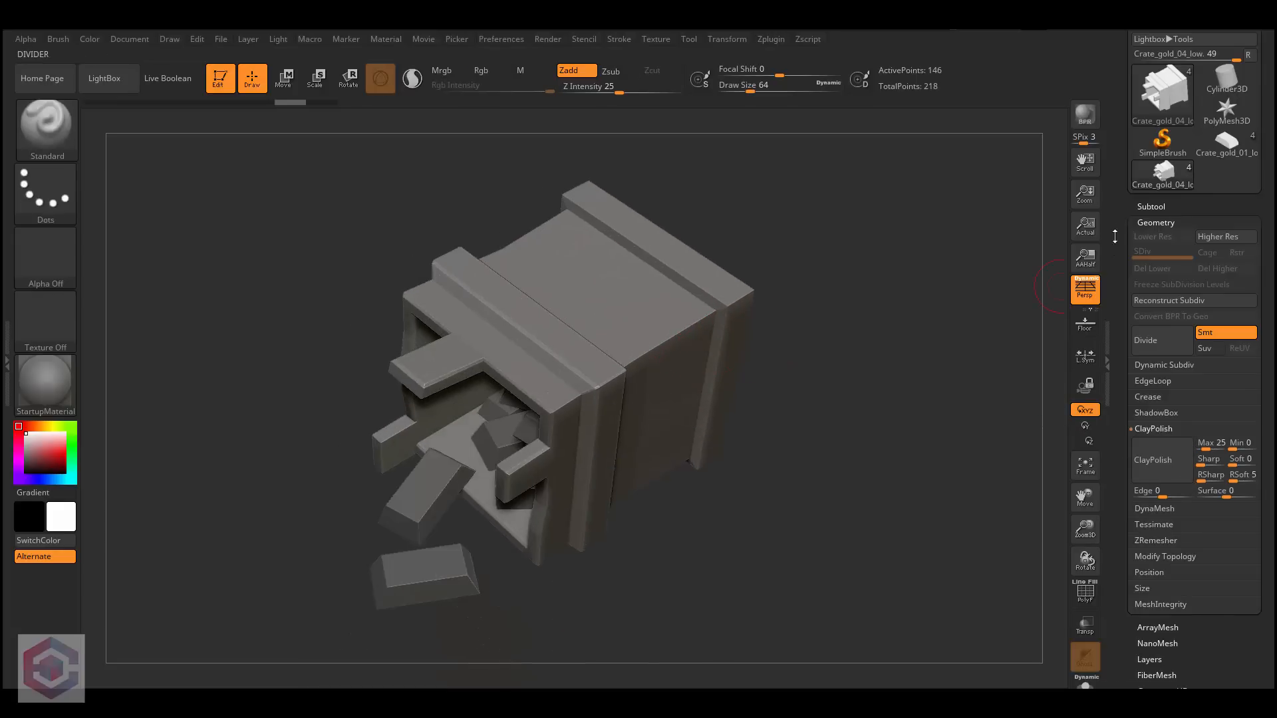
# Step: Rename the Crate_gold_01_low subtool to Crate_gold_01_high
pyautogui.click(1144, 206)
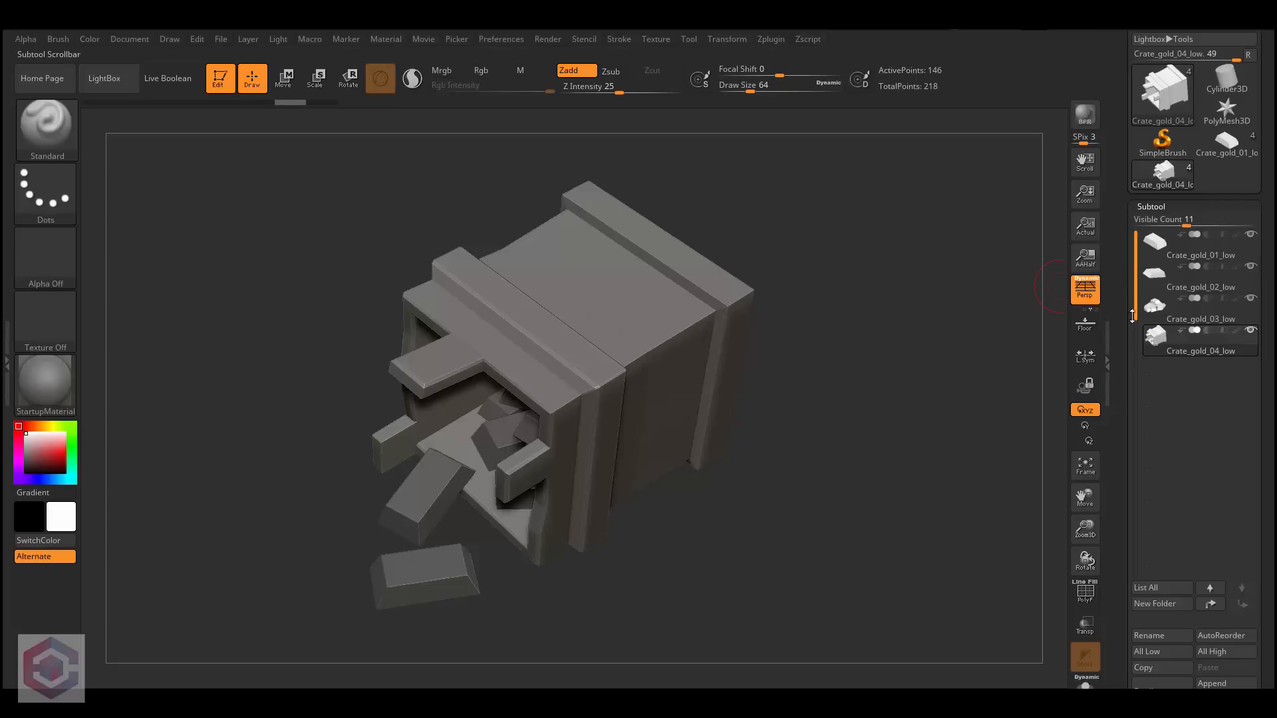
pyautogui.moveTo(1222, 247)
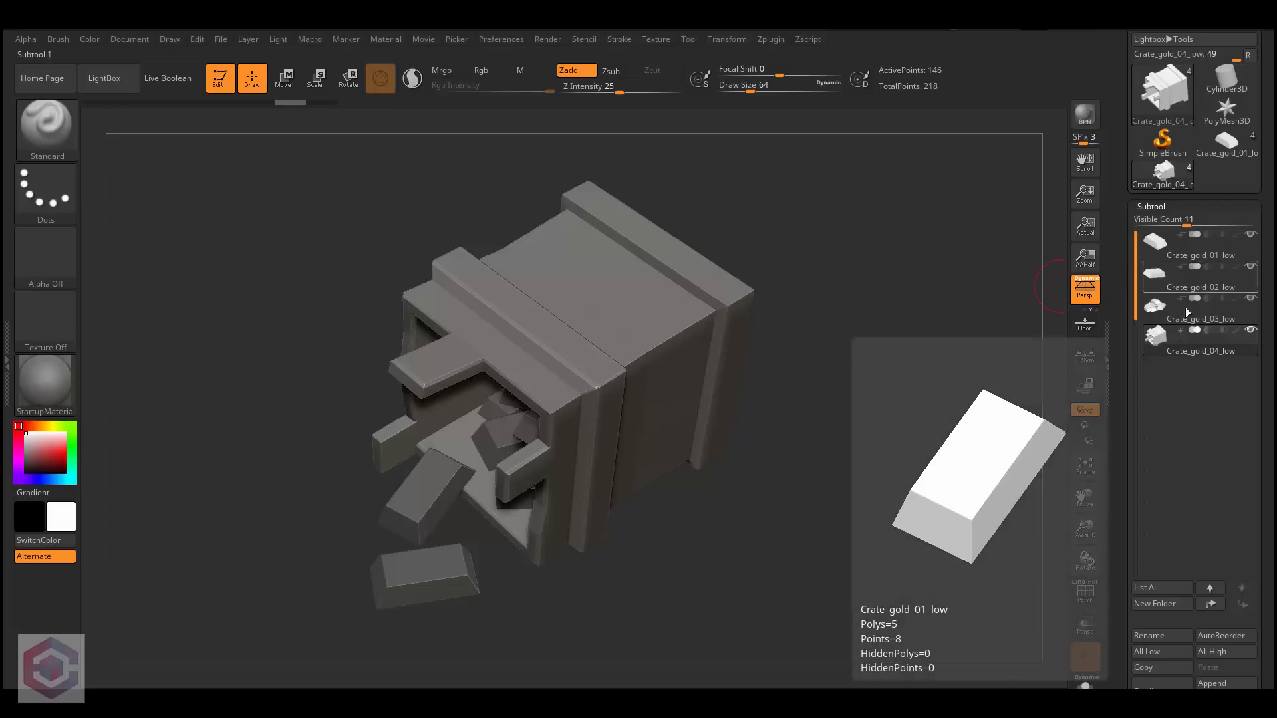
pyautogui.click(1227, 339)
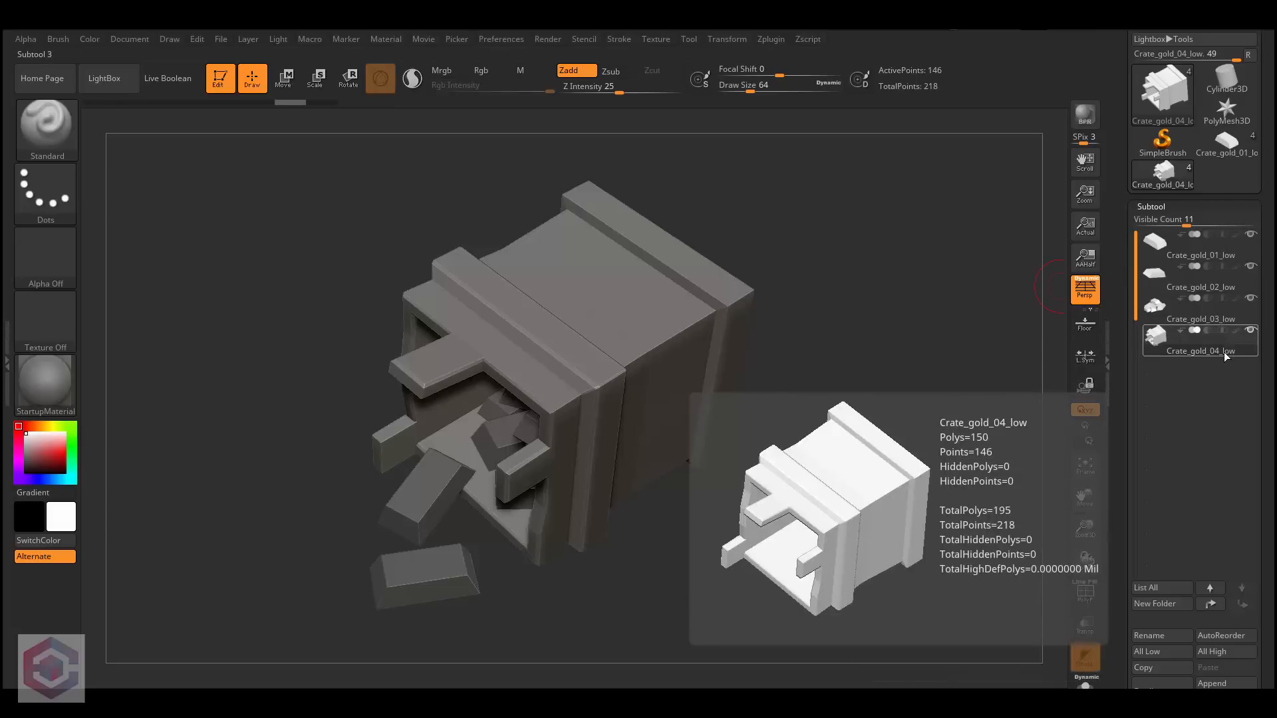
pyautogui.click(1197, 248)
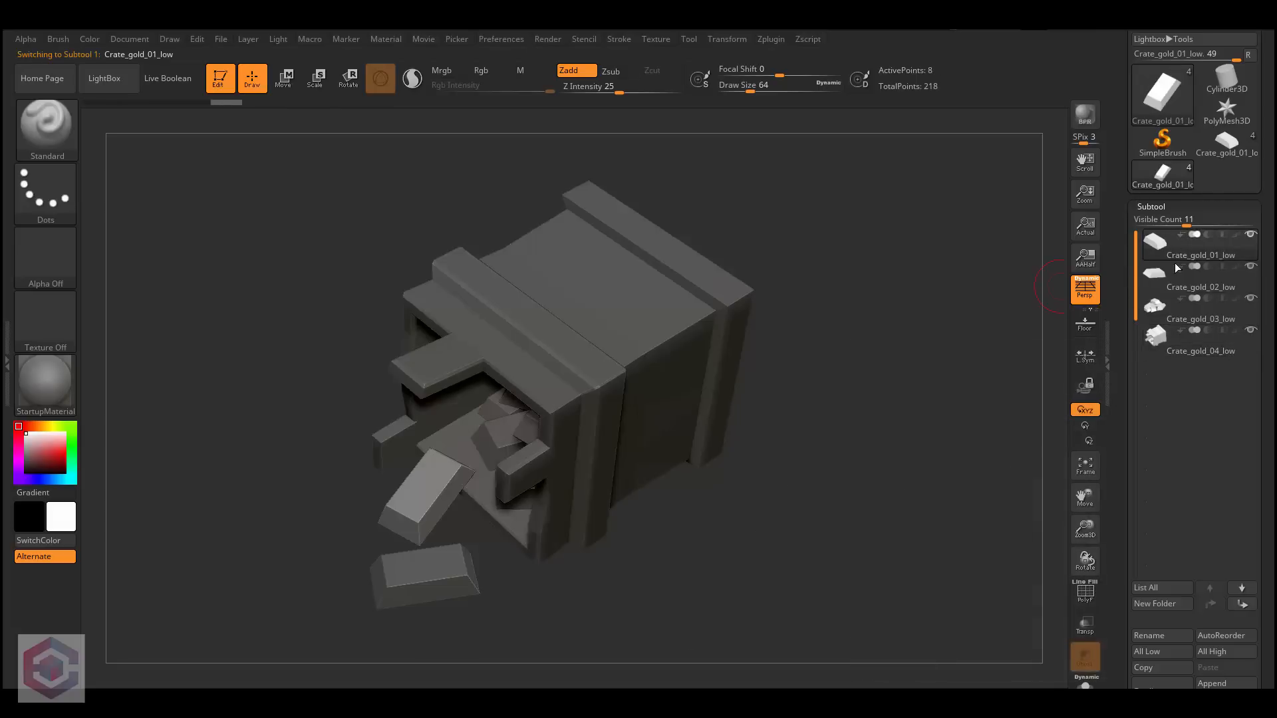
pyautogui.scroll(-3, 1166, 564)
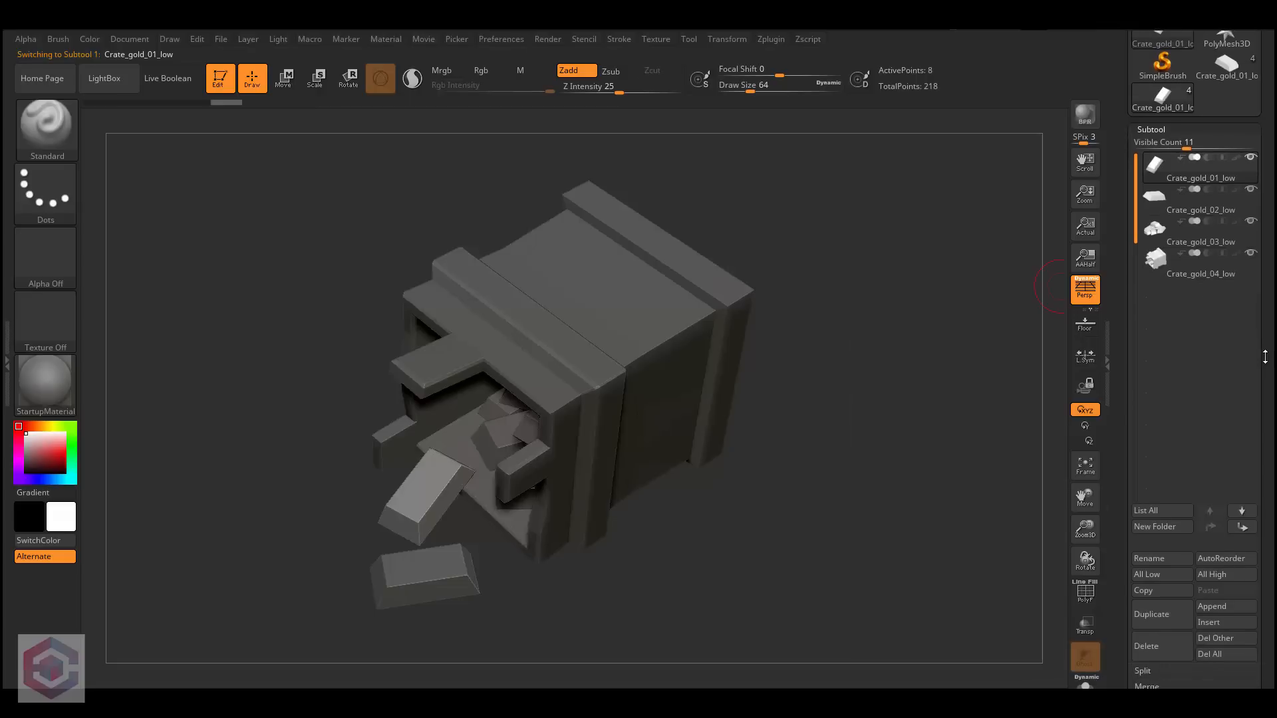
pyautogui.click(1159, 555)
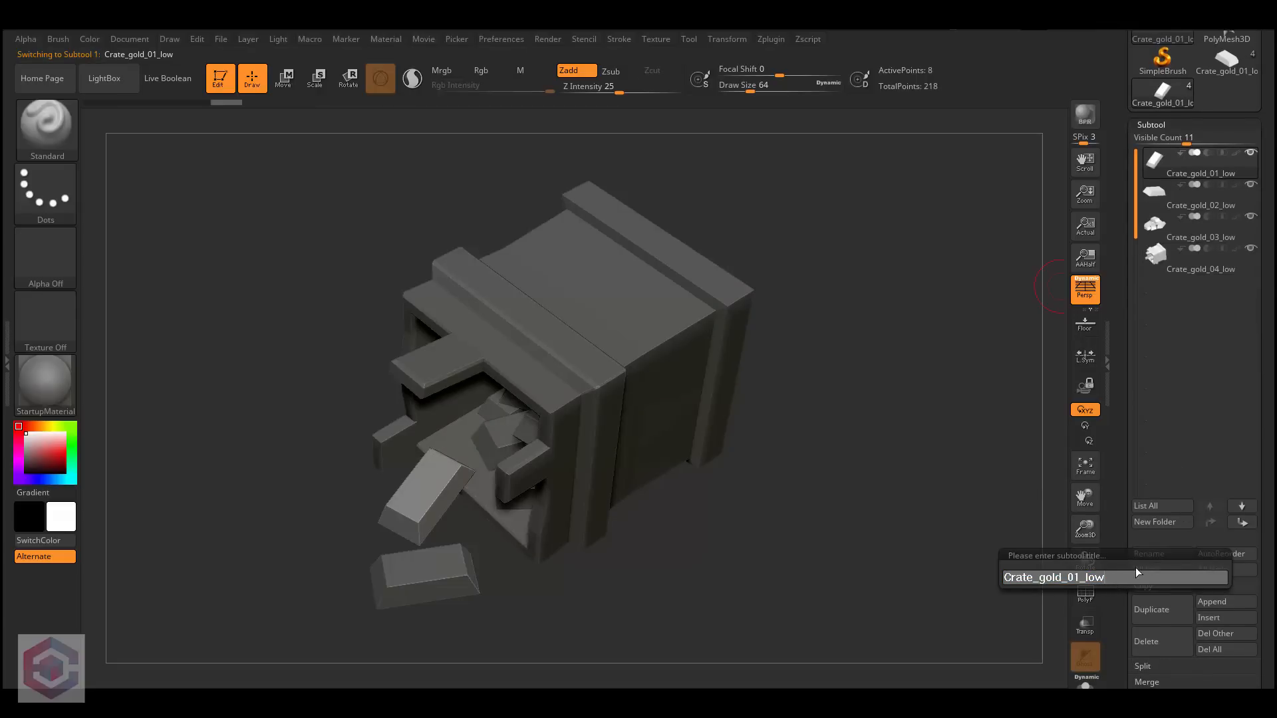
pyautogui.press('BackSpace')
pyautogui.press('BackSpace')
pyautogui.press('BackSpace')
pyautogui.write('high')
pyautogui.press('Return')
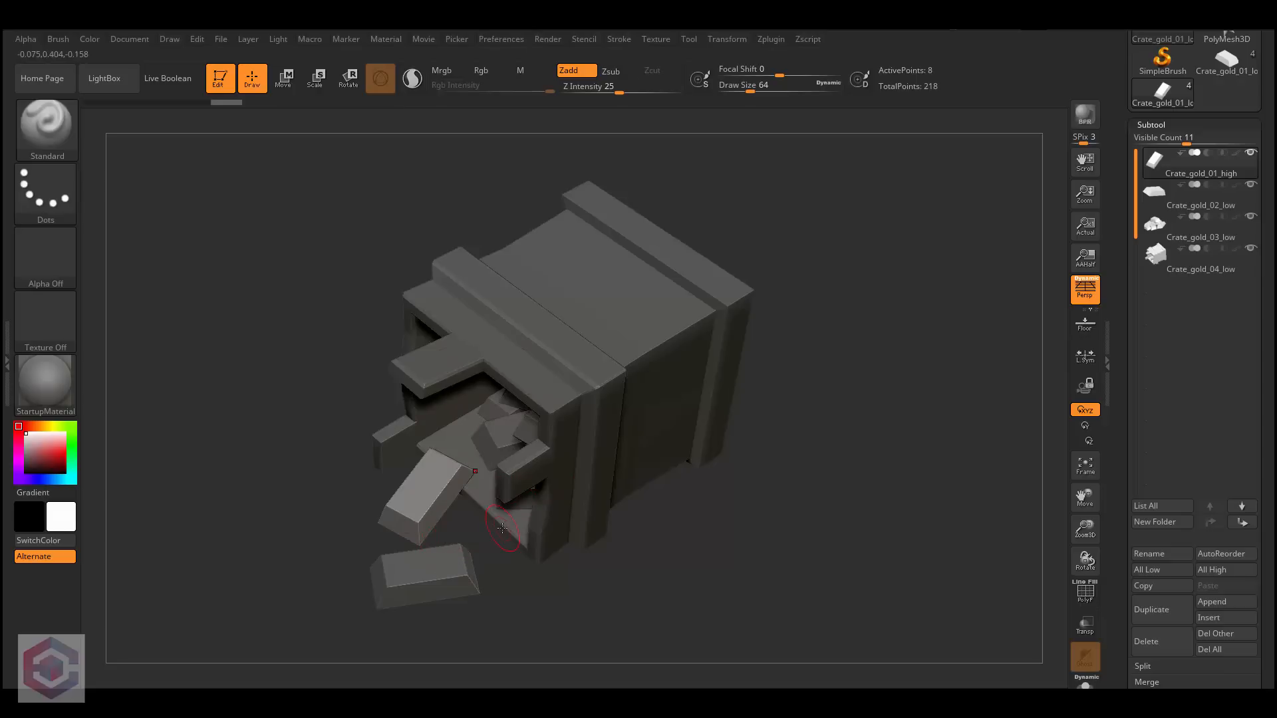
# Step: Rename the Crate_gold_02_low subtool to Crate_gold_02_high
pyautogui.moveTo(1186, 170)
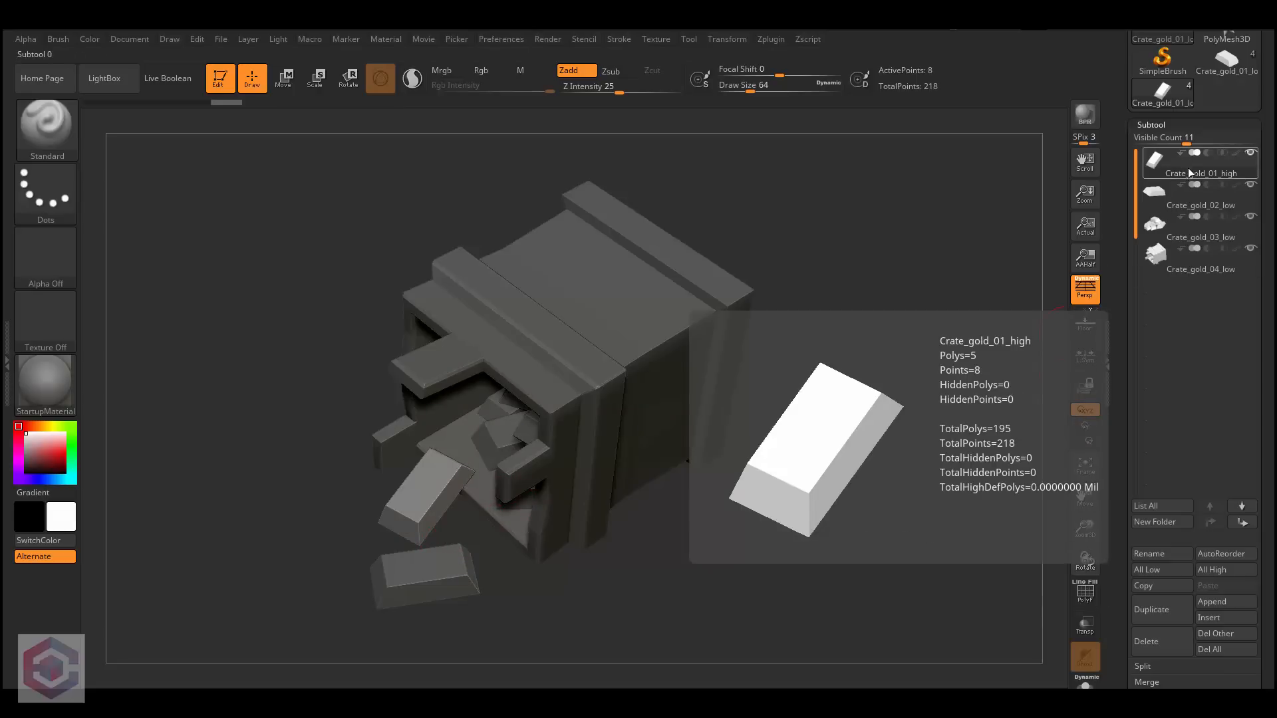
pyautogui.click(1164, 207)
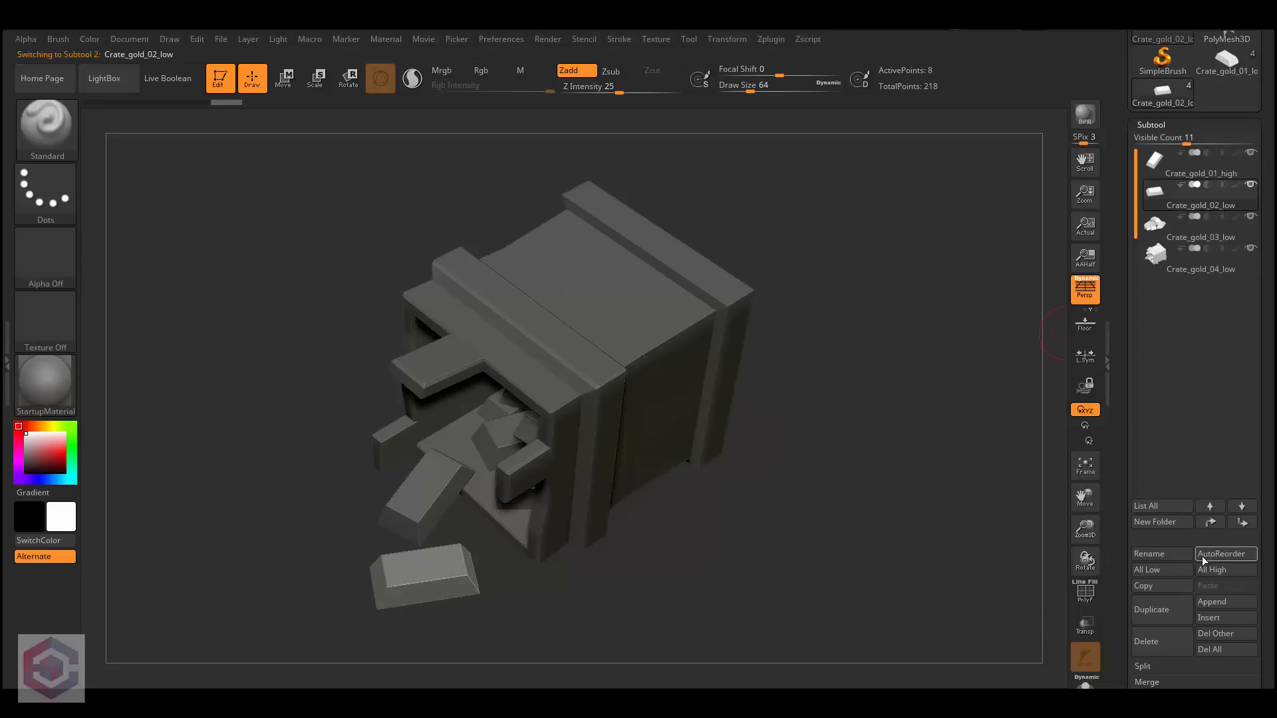
pyautogui.click(1150, 553)
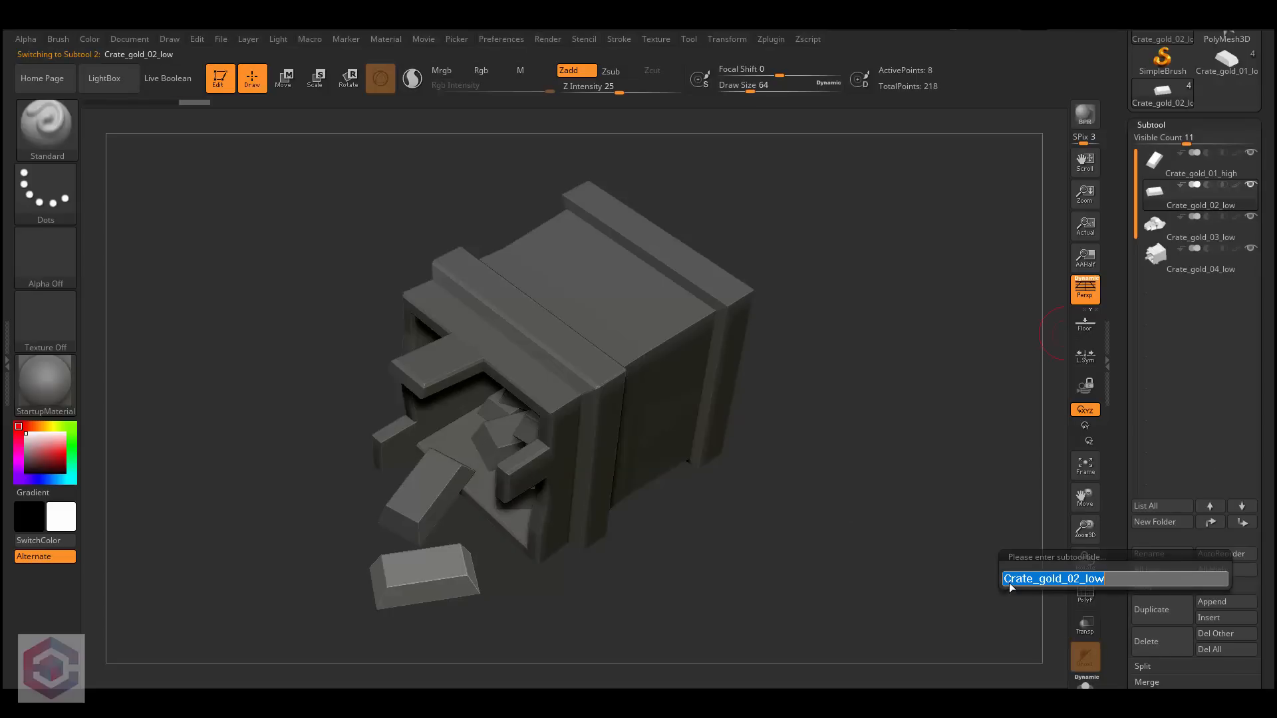
pyautogui.click(1134, 577)
pyautogui.press('BackSpace')
pyautogui.press('BackSpace')
pyautogui.press('BackSpace')
pyautogui.press('BackSpace')
pyautogui.press('BackSpace')
pyautogui.press('BackSpace')
pyautogui.press('BackSpace')
pyautogui.press('BackSpace')
pyautogui.press('BackSpace')
pyautogui.press('BackSpace')
pyautogui.press('BackSpace')
pyautogui.press('BackSpace')
pyautogui.press('BackSpace')
pyautogui.press('BackSpace')
pyautogui.press('BackSpace')
pyautogui.press('BackSpace')
pyautogui.press('BackSpace')
pyautogui.write('Crate_gold_02_high')
pyautogui.press('Return')
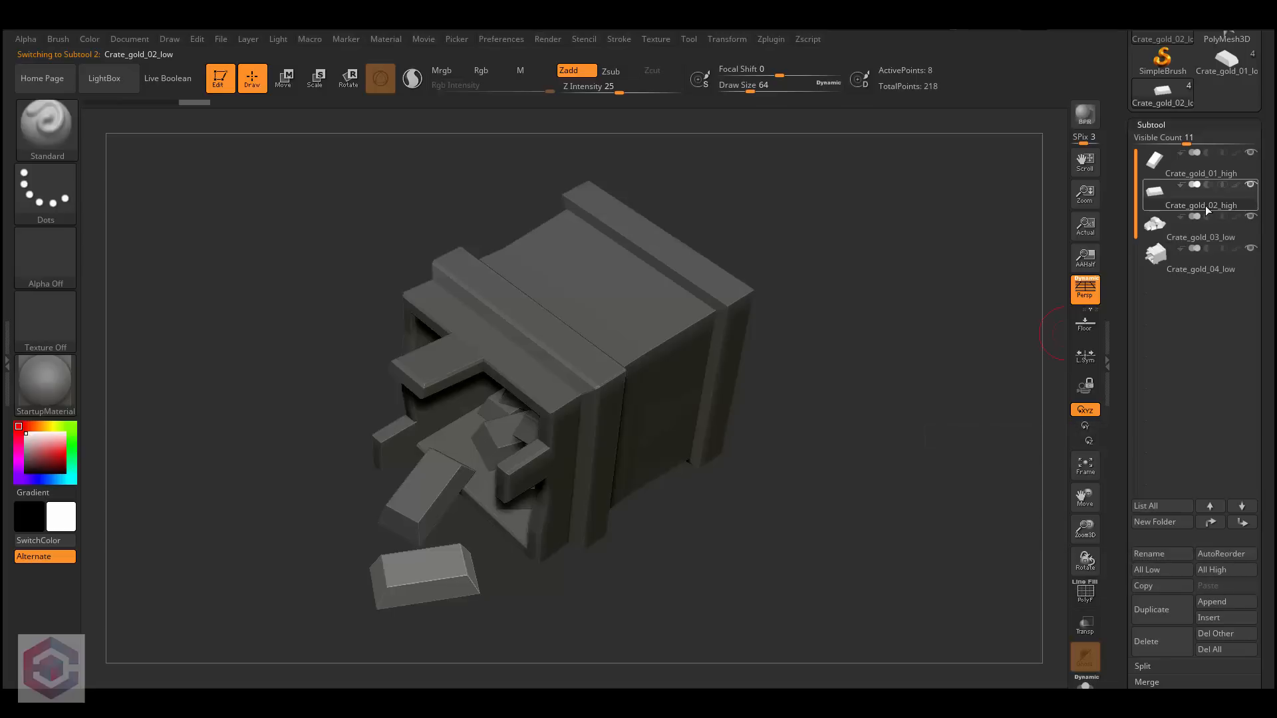
pyautogui.moveTo(1170, 206)
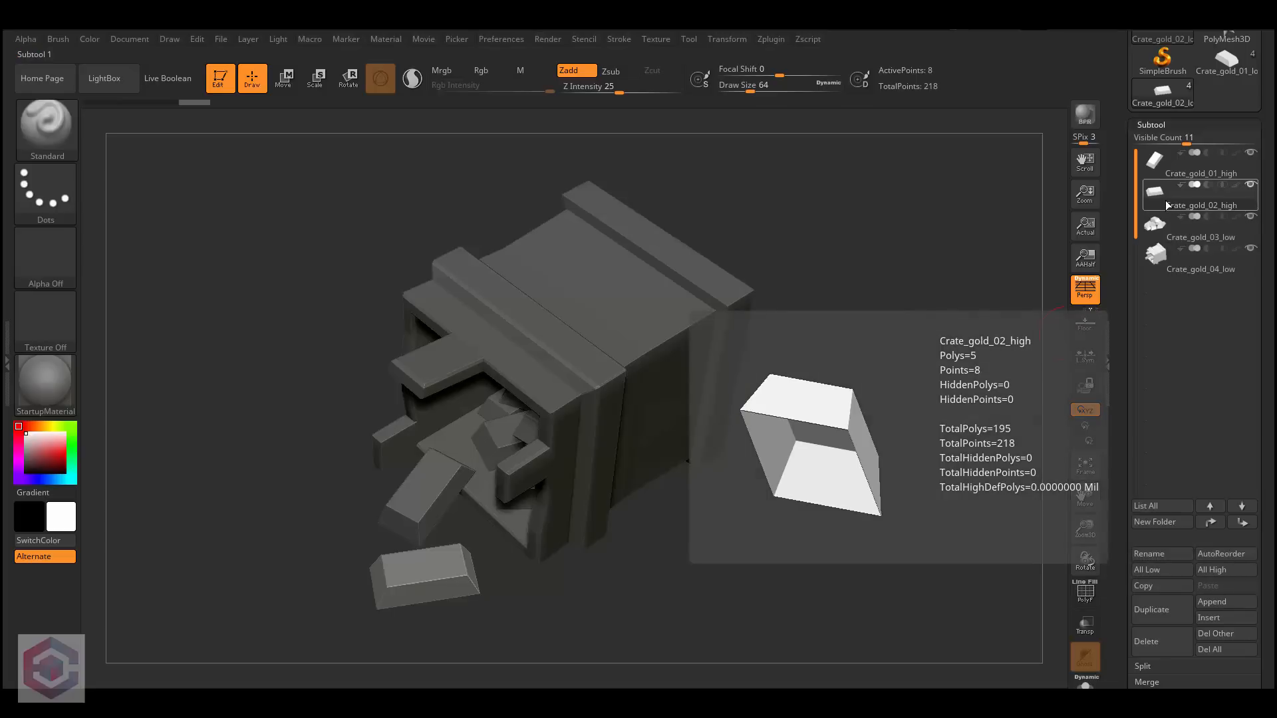
pyautogui.click(1152, 229)
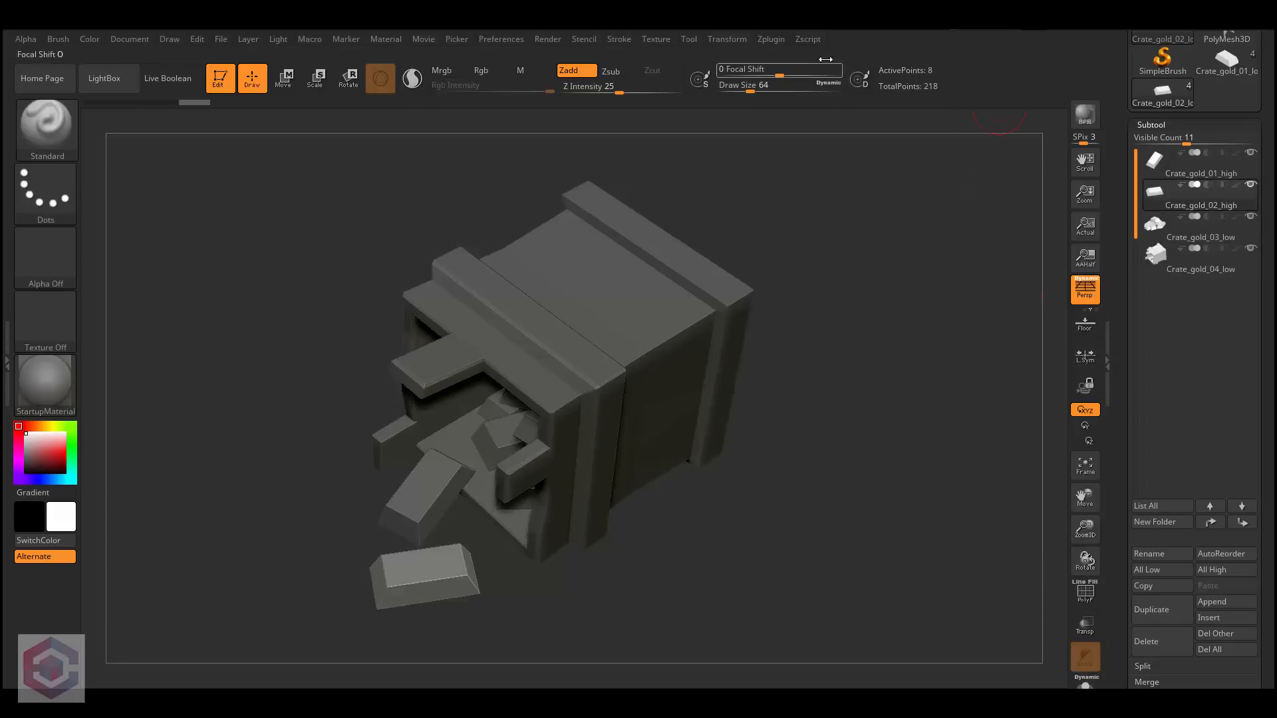
# Step: Start an FBX export of the visible subtools, choose crate_goldbars_high in the bakes folder, and cancel it
pyautogui.click(780, 45)
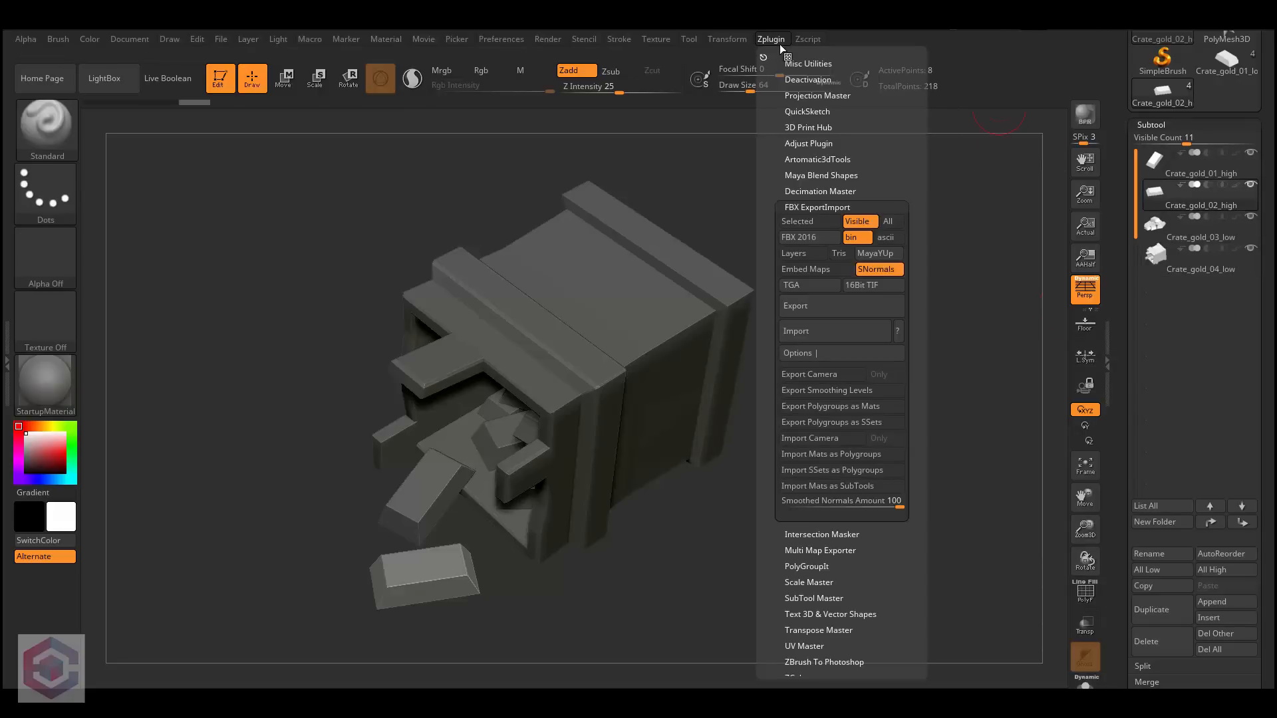
pyautogui.click(820, 309)
pyautogui.click(618, 276)
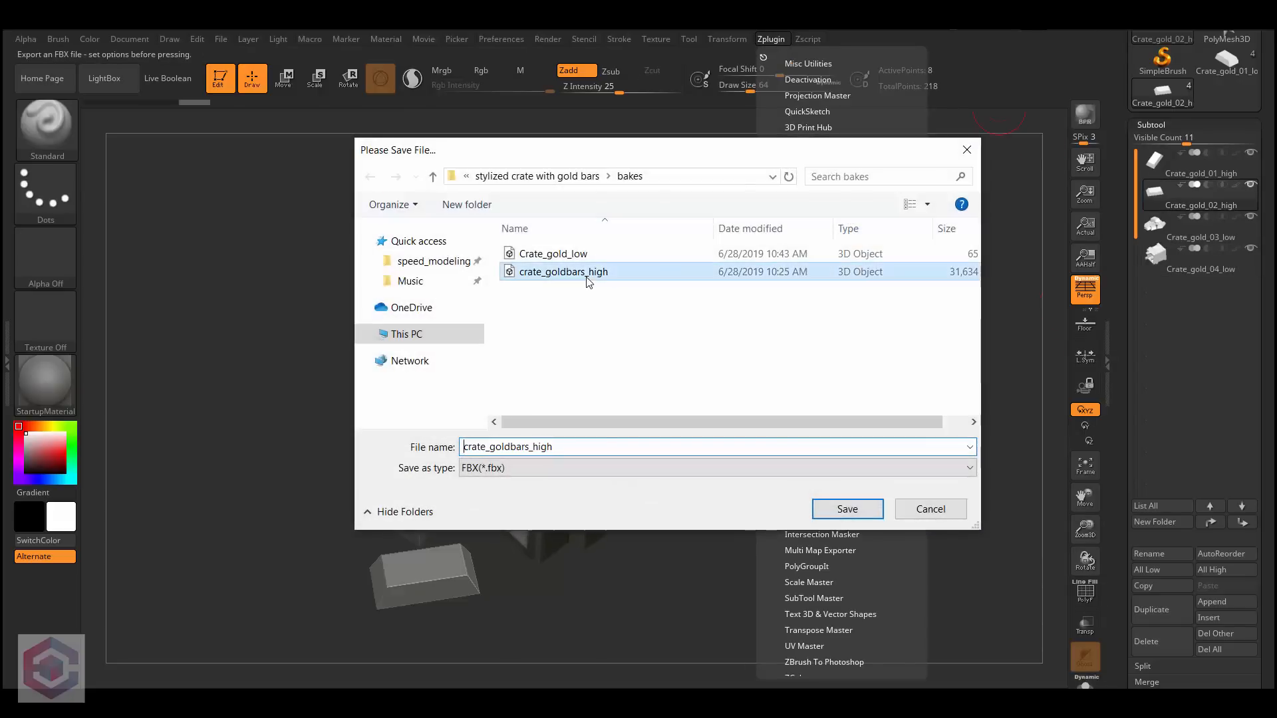
pyautogui.click(950, 509)
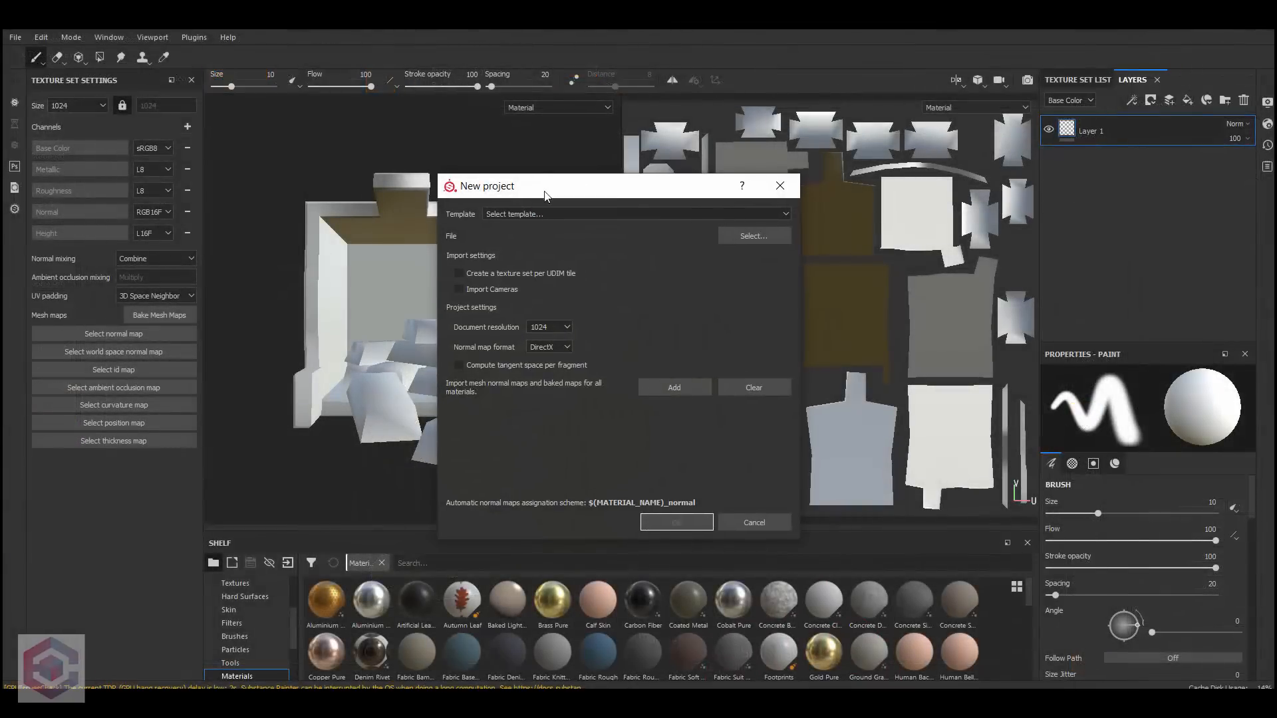
# Step: In Substance Painter, create a new project from the Crate_gold_low mesh in the bakes folder at 1024 document resolution
pyautogui.click(748, 236)
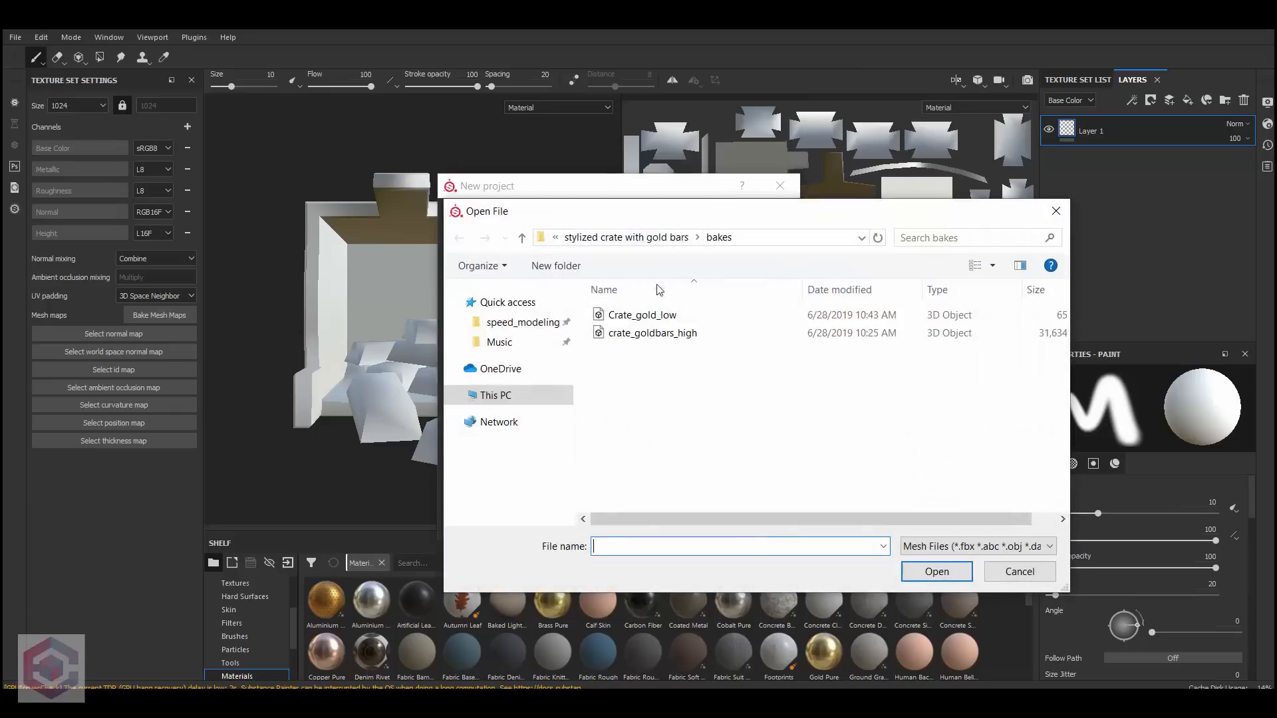
pyautogui.doubleClick(663, 317)
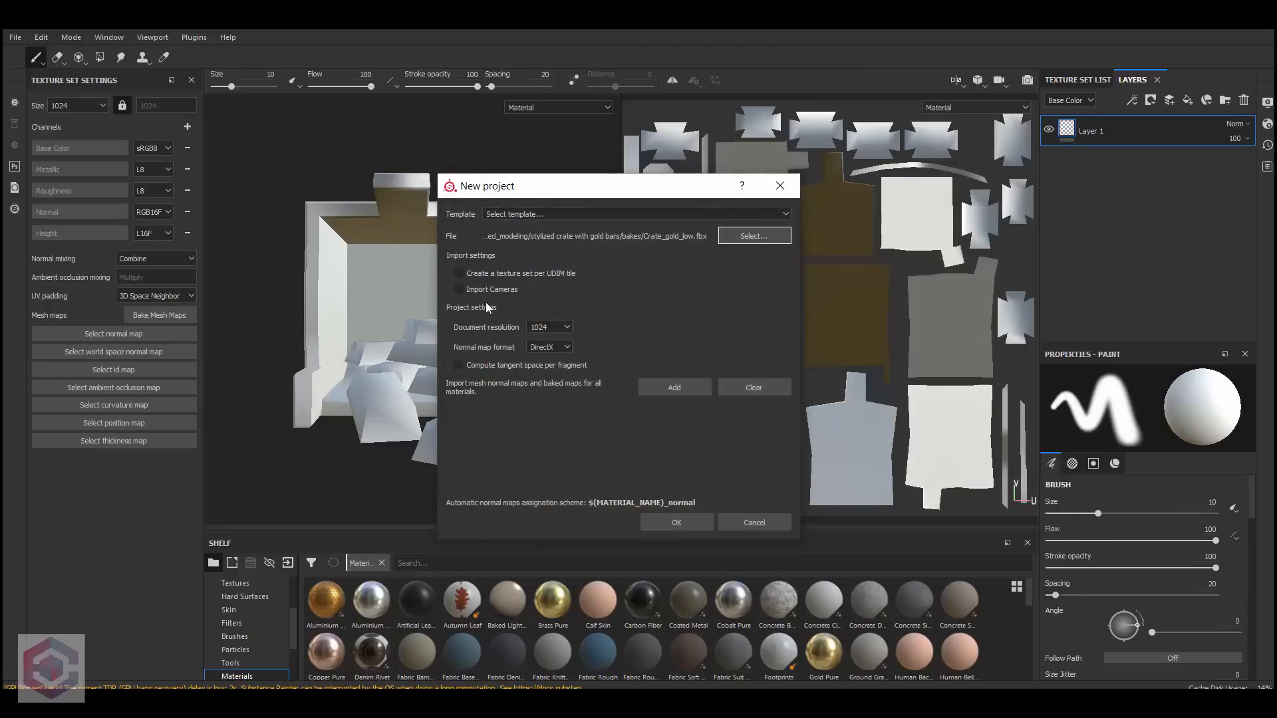
pyautogui.click(566, 327)
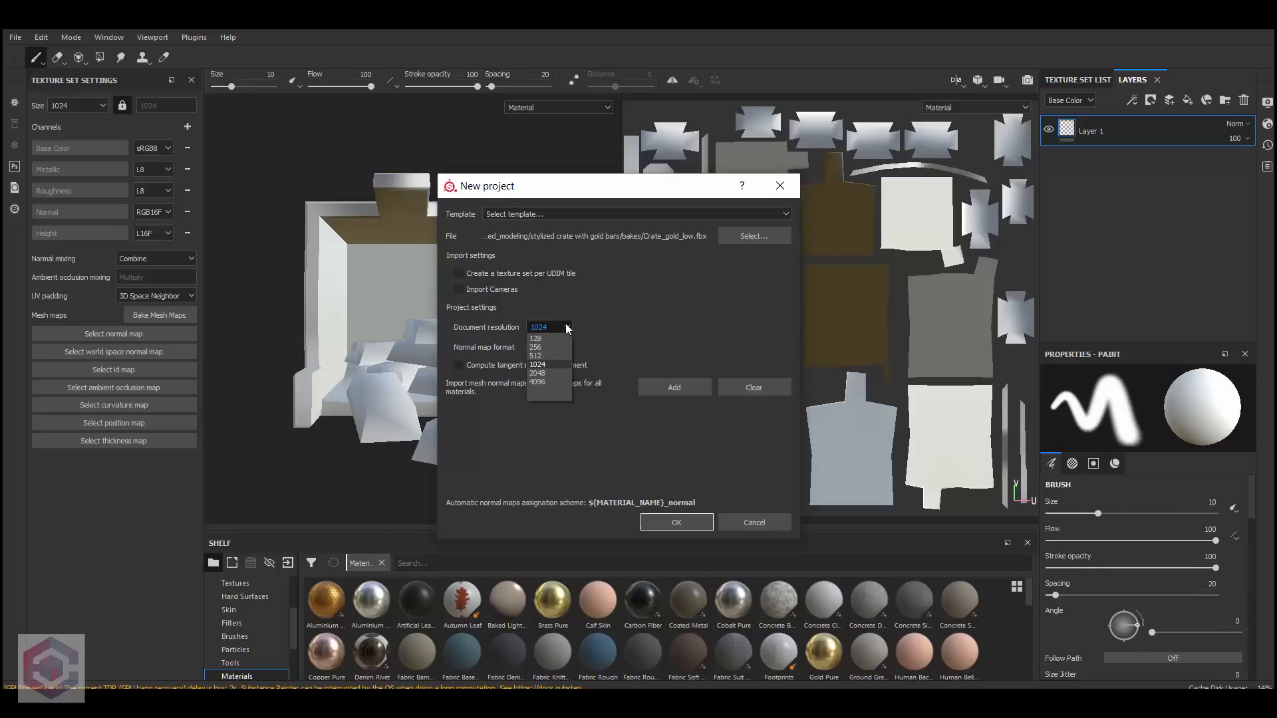
pyautogui.click(660, 306)
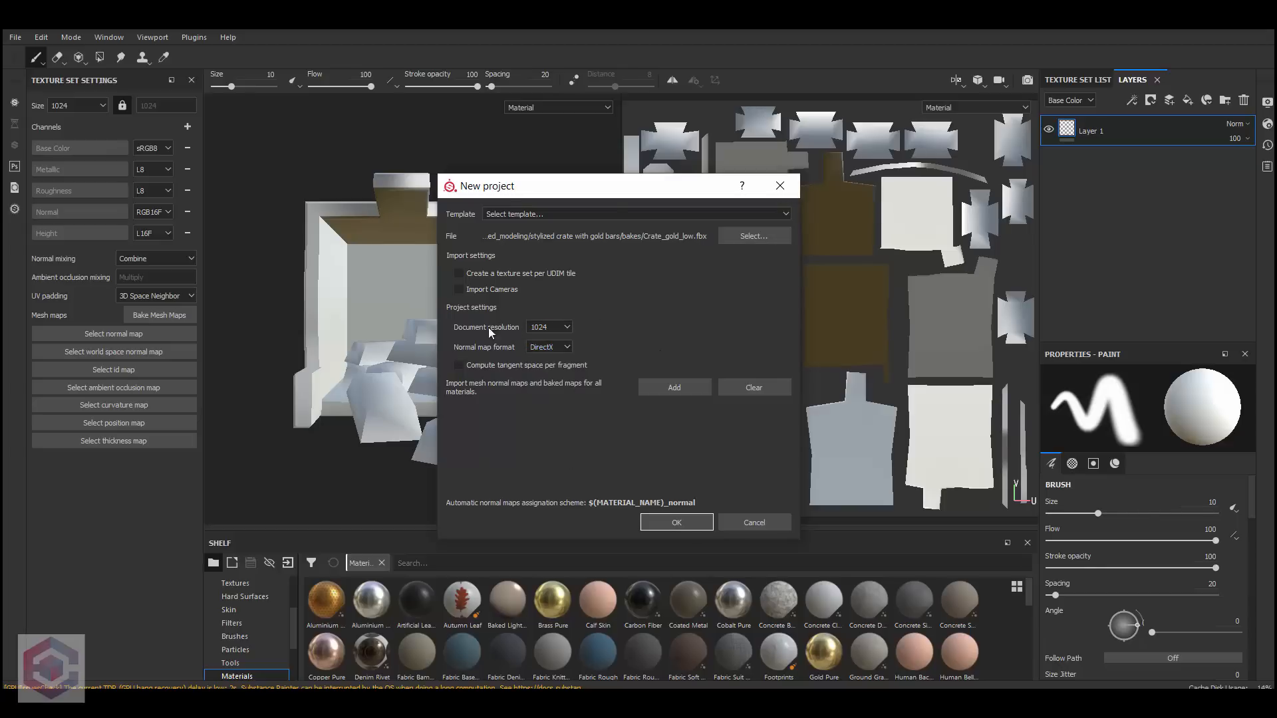
pyautogui.click(688, 521)
pyautogui.click(604, 380)
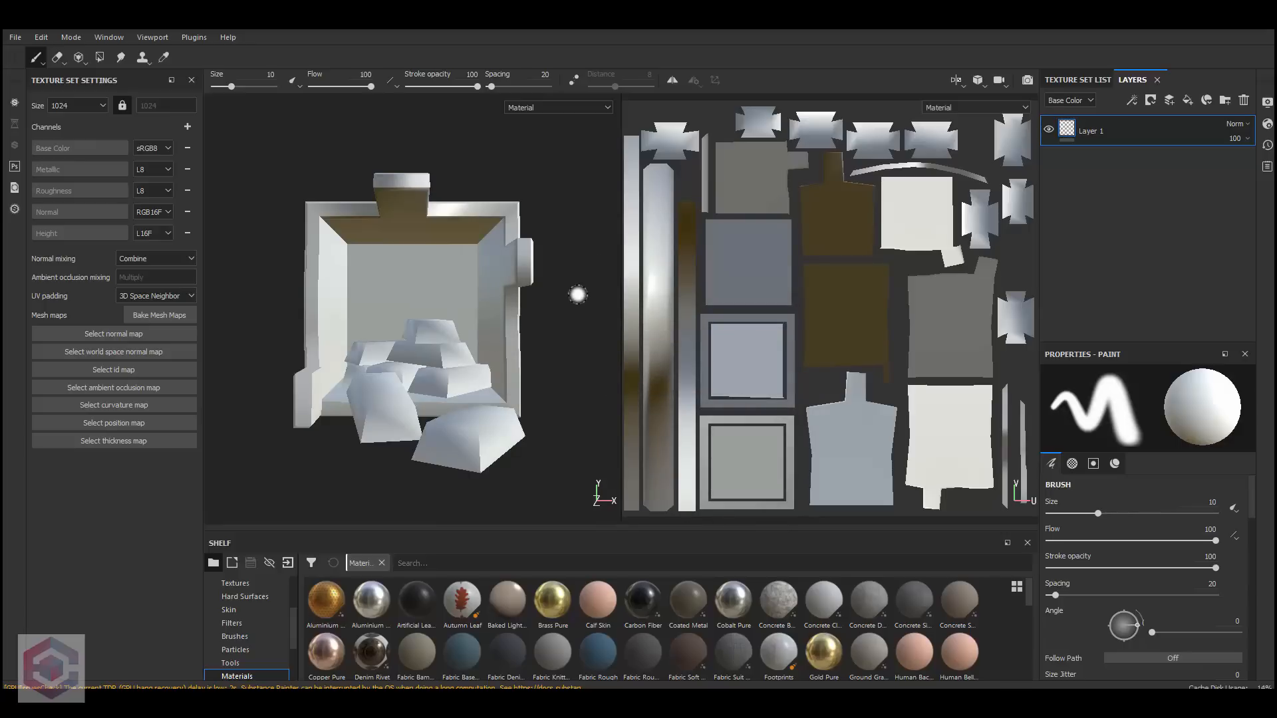
# Step: Examine the crate model and its UV layout side by side in the 3D/2D view
pyautogui.keyDown('alt'); pyautogui.moveTo(577, 292); pyautogui.dragTo(554, 274); pyautogui.keyUp('alt')
pyautogui.keyDown('alt'); pyautogui.moveTo(430, 331); pyautogui.dragTo(439, 322, button='middle'); pyautogui.keyUp('alt')
pyautogui.keyDown('ctrl'); pyautogui.moveTo(439, 322); pyautogui.dragTo(426, 322, button='right'); pyautogui.keyUp('ctrl')
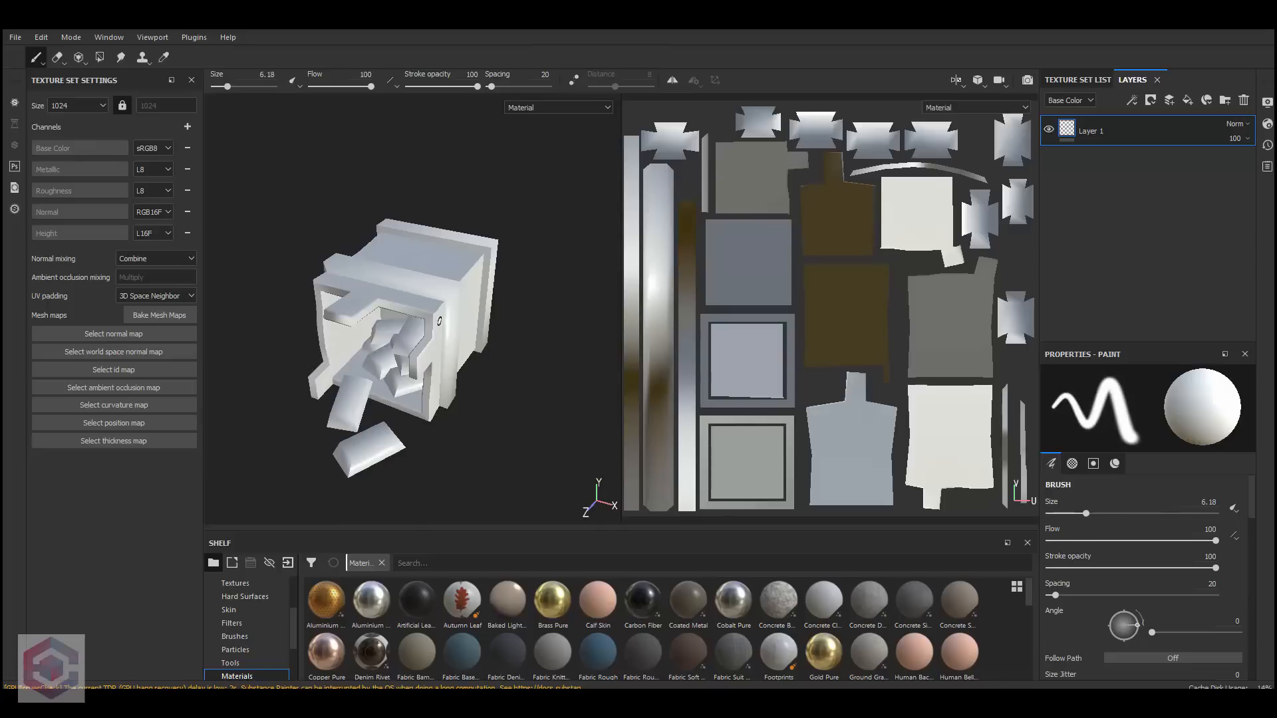
pyautogui.scroll(-5, 840, 340)
pyautogui.keyDown('alt'); pyautogui.moveTo(839, 341); pyautogui.dragTo(802, 361, button='middle'); pyautogui.keyUp('alt')
pyautogui.scroll(2, 794, 341)
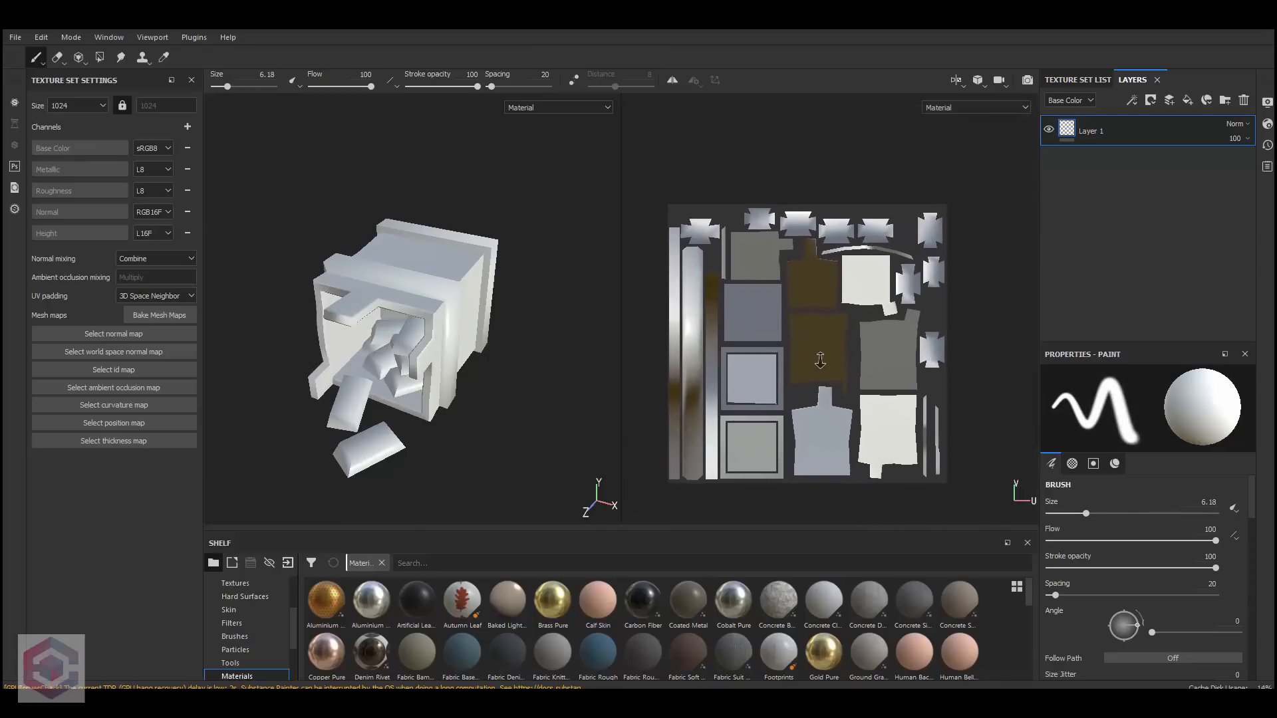
pyautogui.click(957, 81)
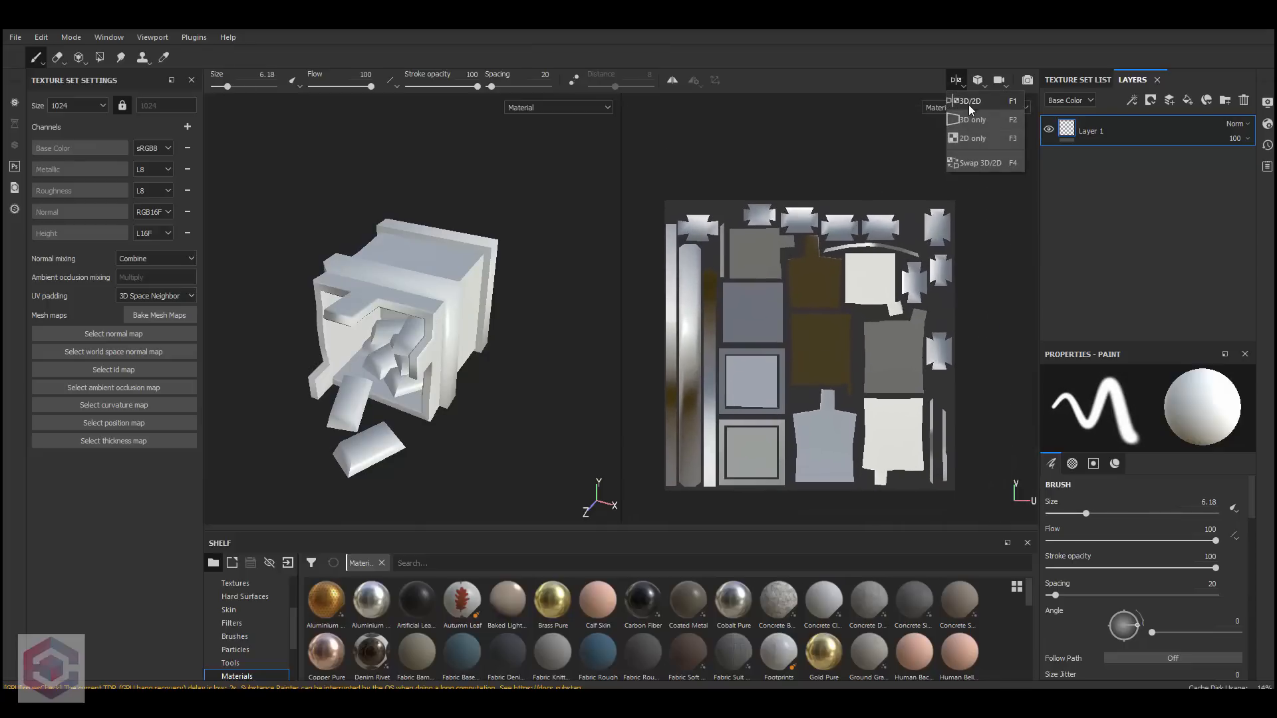
pyautogui.click(975, 102)
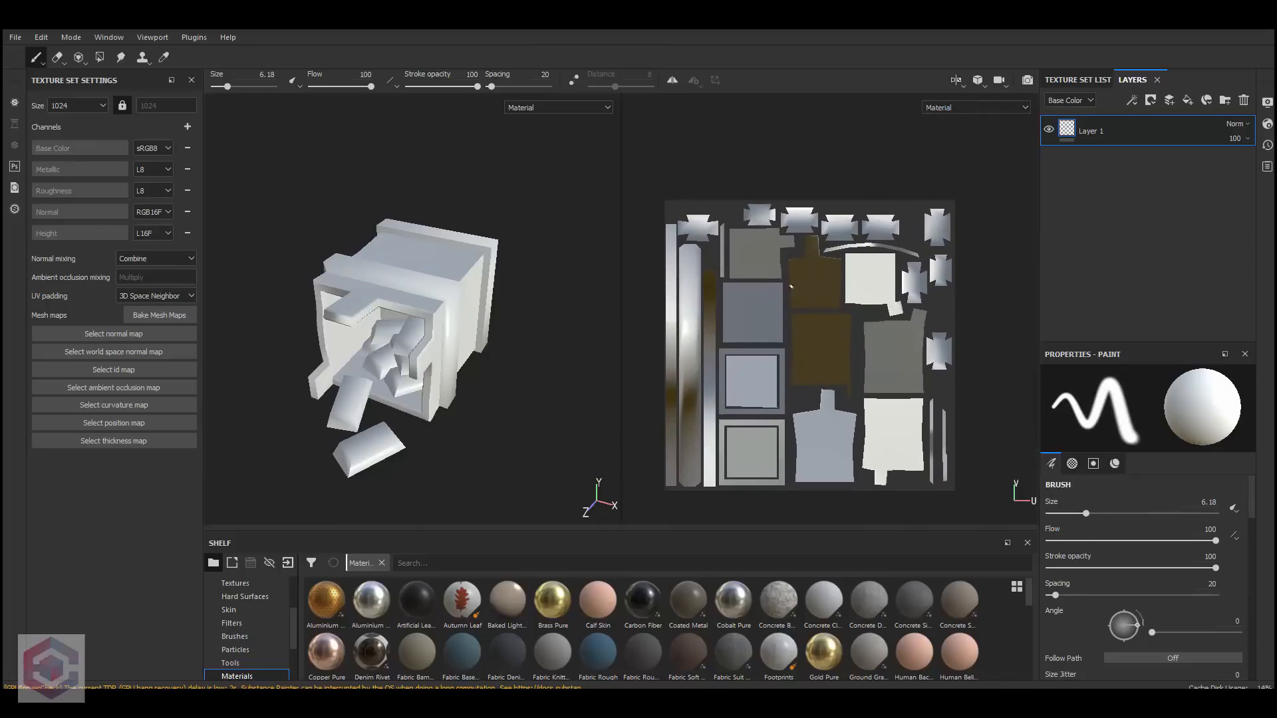
# Step: Examine the arrangement of the crate's UV islands in the 2D view
pyautogui.keyDown('alt'); pyautogui.moveTo(789, 304); pyautogui.dragTo(793, 275, button='middle'); pyautogui.keyUp('alt')
pyautogui.scroll(2, 794, 274)
pyautogui.scroll(-4, 792, 271)
pyautogui.scroll(5, 818, 280)
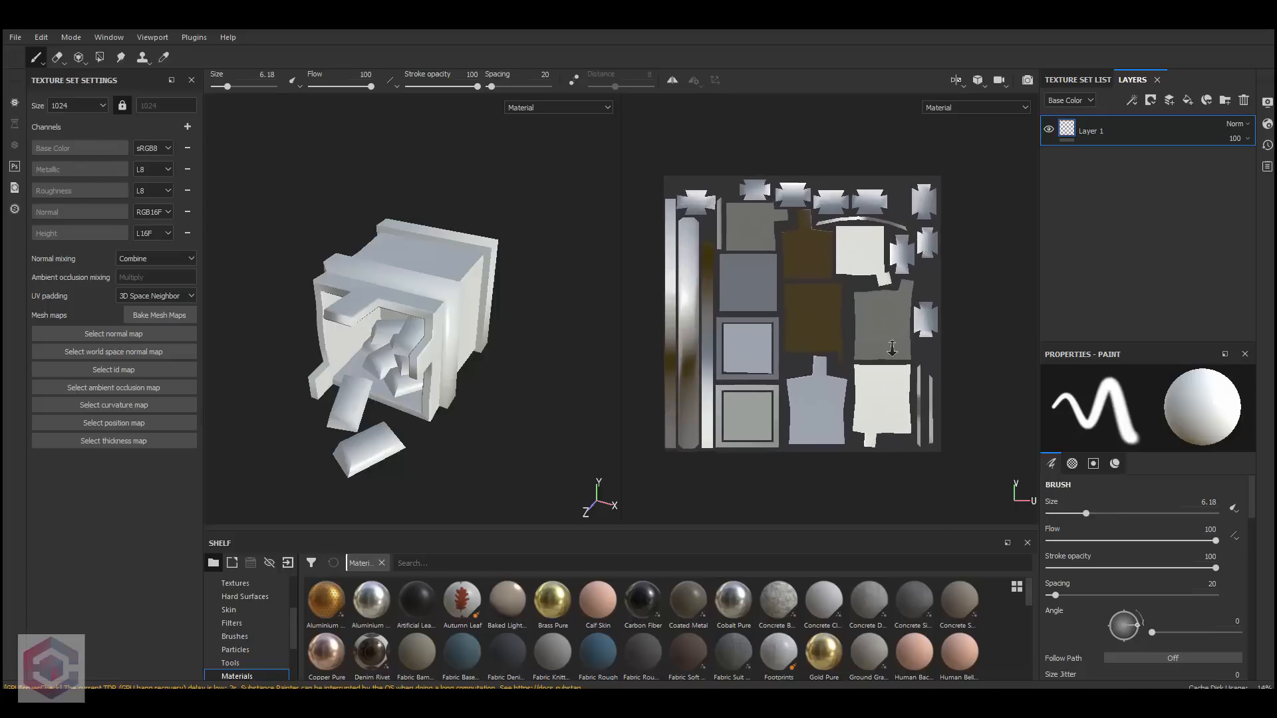
pyautogui.keyDown('alt'); pyautogui.moveTo(851, 317); pyautogui.dragTo(854, 288, button='right'); pyautogui.keyUp('alt')
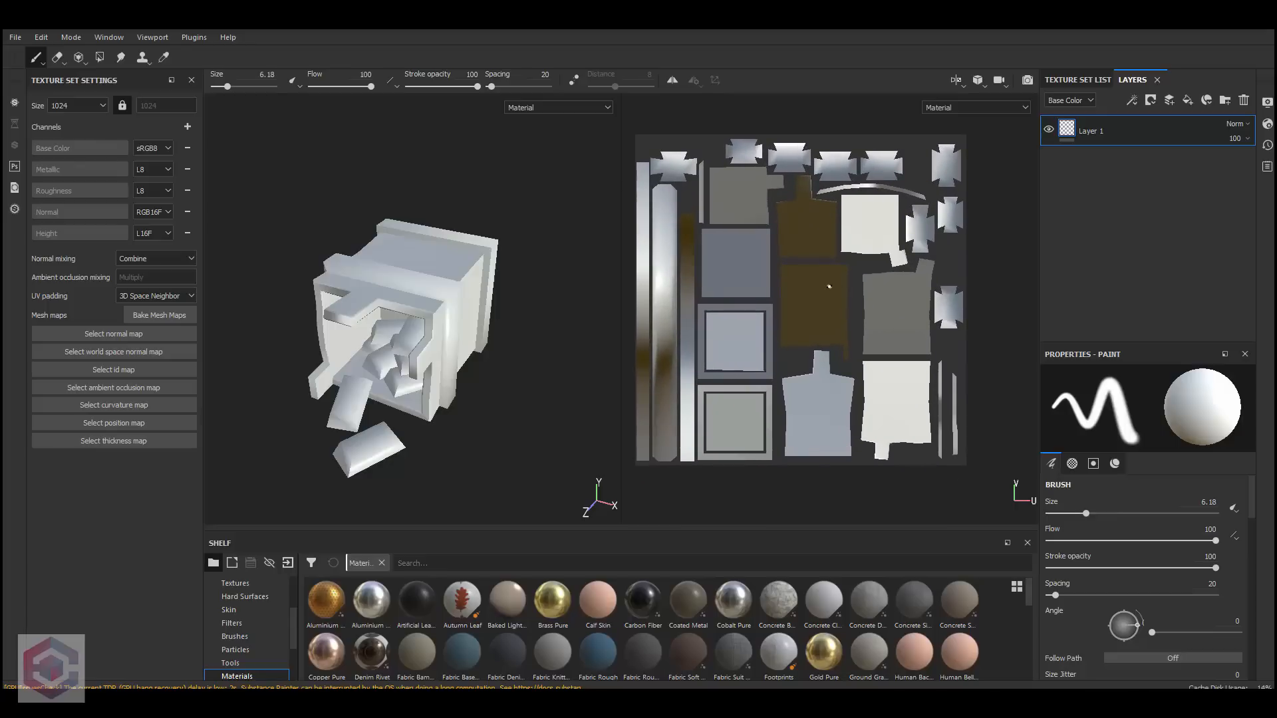
pyautogui.scroll(-2, 850, 321)
pyautogui.keyDown('alt'); pyautogui.moveTo(850, 321); pyautogui.dragTo(821, 353, button='middle'); pyautogui.keyUp('alt')
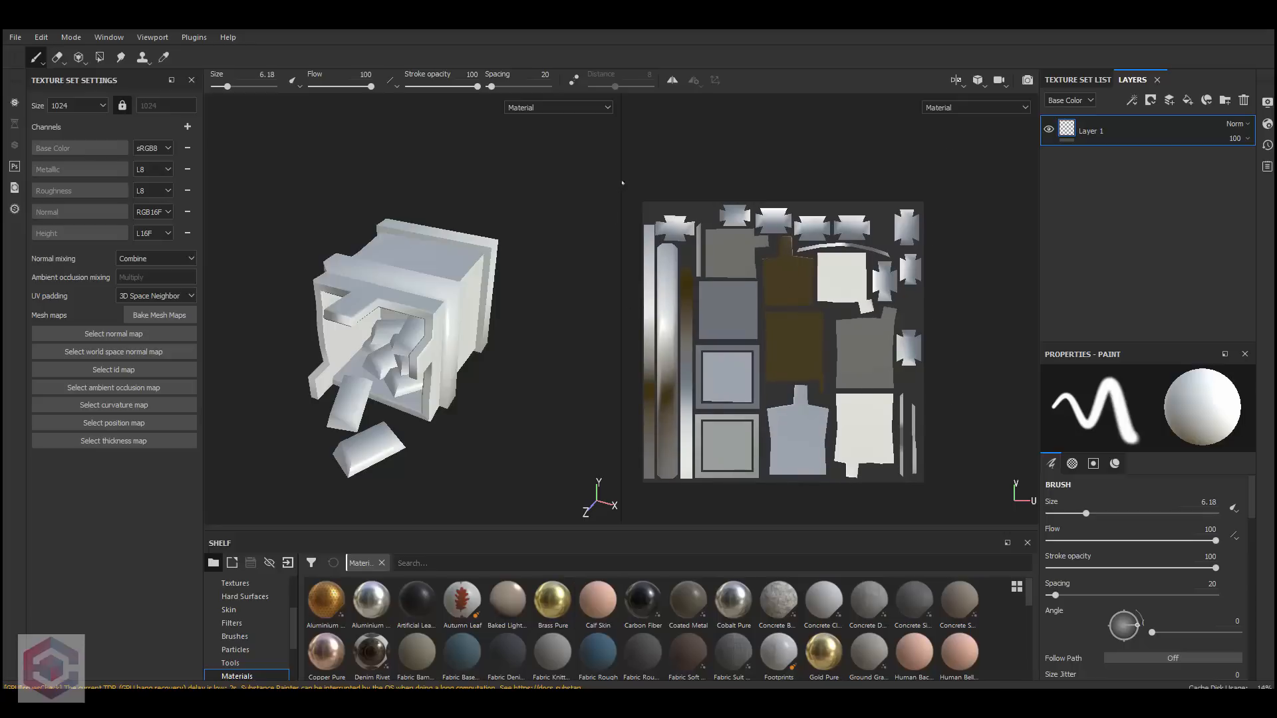
# Step: Widen the 3D view, show the texture set list, and frame the crate model larger from its open front corner
pyautogui.moveTo(622, 182); pyautogui.dragTo(706, 183)
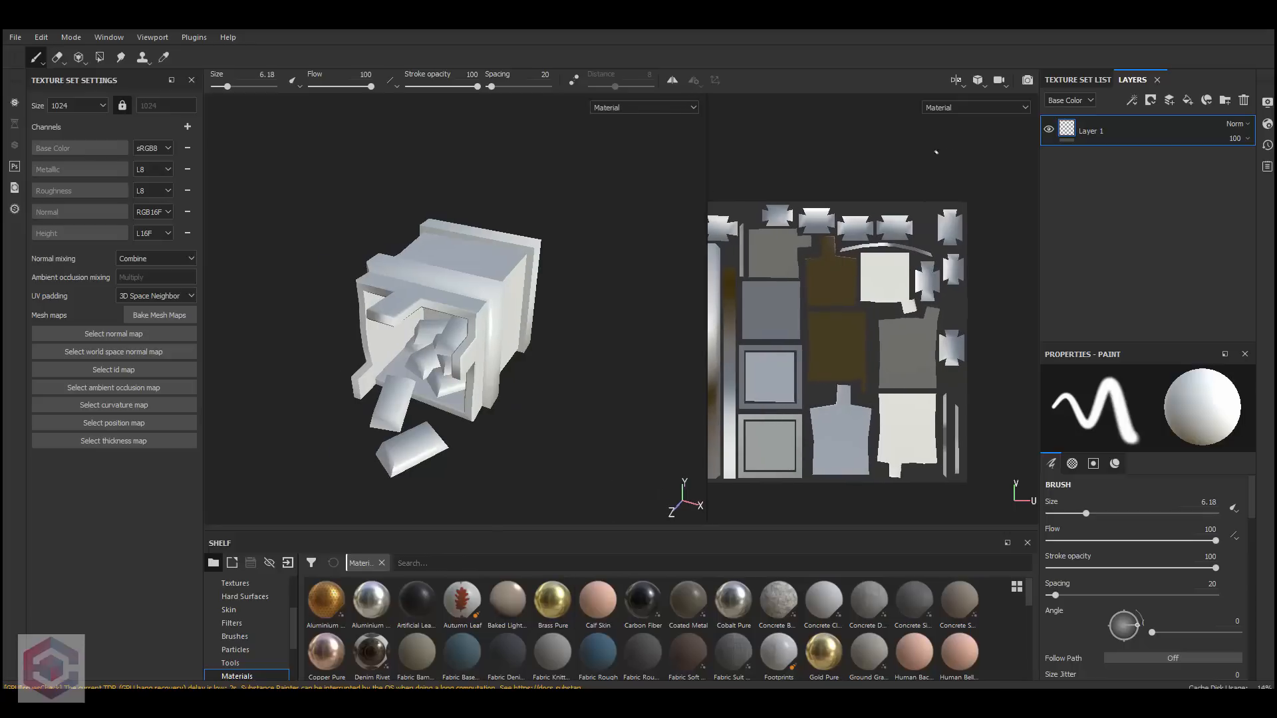
pyautogui.click(1071, 80)
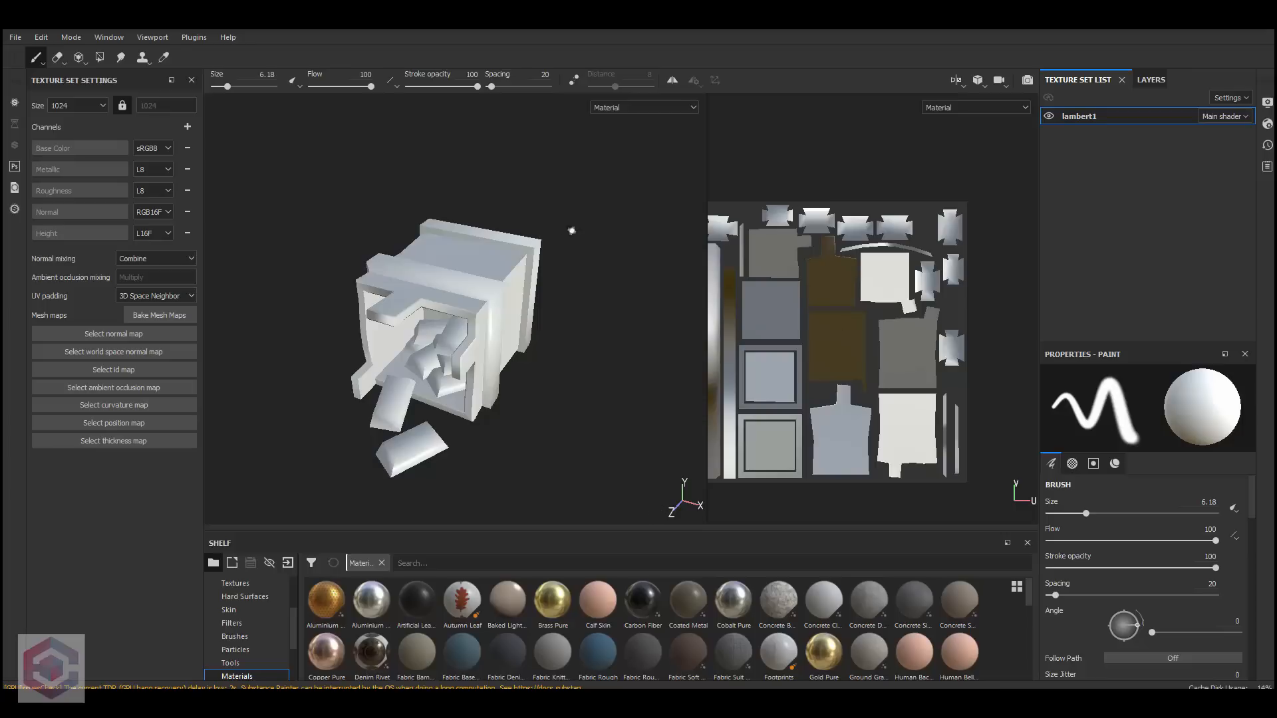
pyautogui.moveTo(706, 164); pyautogui.dragTo(789, 164)
pyautogui.scroll(-2, 839, 269)
pyautogui.keyDown('alt'); pyautogui.moveTo(831, 250); pyautogui.dragTo(858, 236, button='middle'); pyautogui.keyUp('alt')
pyautogui.scroll(1, 931, 258)
pyautogui.scroll(1, 885, 269)
pyautogui.keyDown('alt'); pyautogui.moveTo(507, 207); pyautogui.dragTo(518, 287); pyautogui.keyUp('alt')
pyautogui.scroll(2, 596, 311)
pyautogui.keyDown('alt'); pyautogui.moveTo(519, 288); pyautogui.dragTo(539, 269, button='middle'); pyautogui.keyUp('alt')
pyautogui.keyDown('alt'); pyautogui.moveTo(539, 268); pyautogui.dragTo(545, 299, button='right'); pyautogui.keyUp('alt')
pyautogui.keyDown('alt'); pyautogui.moveTo(544, 299); pyautogui.dragTo(535, 292); pyautogui.keyUp('alt')
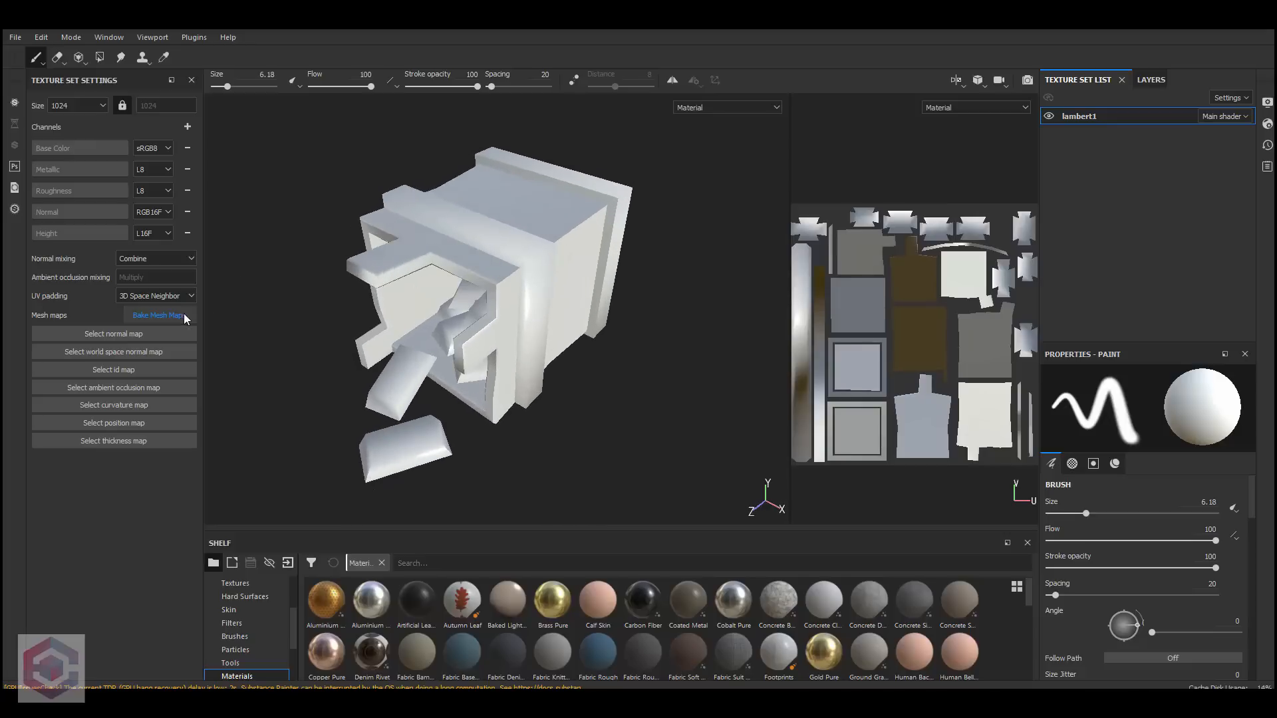
# Step: Open the mesh map baking settings and exclude Thickness, Position, Curvature, Ambient occlusion and ID, leaving Normal and World space normal
pyautogui.click(184, 315)
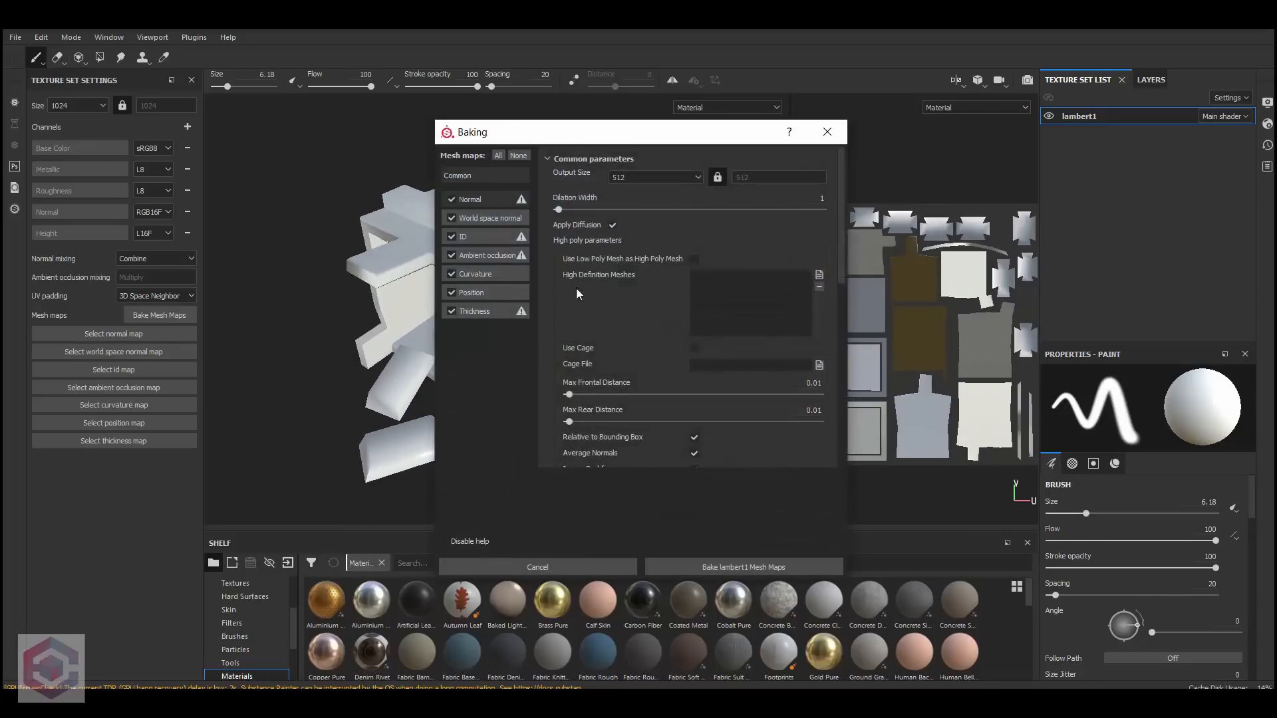
pyautogui.click(447, 308)
pyautogui.click(451, 293)
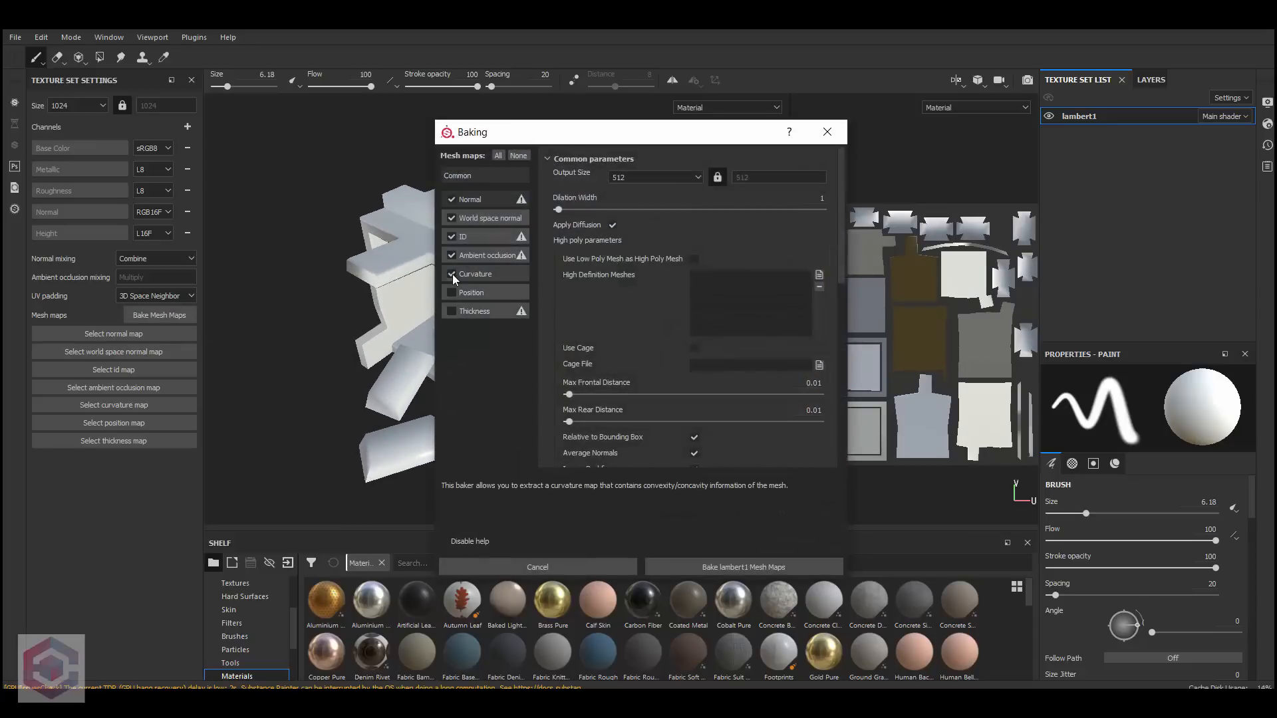
pyautogui.click(452, 274)
pyautogui.click(452, 257)
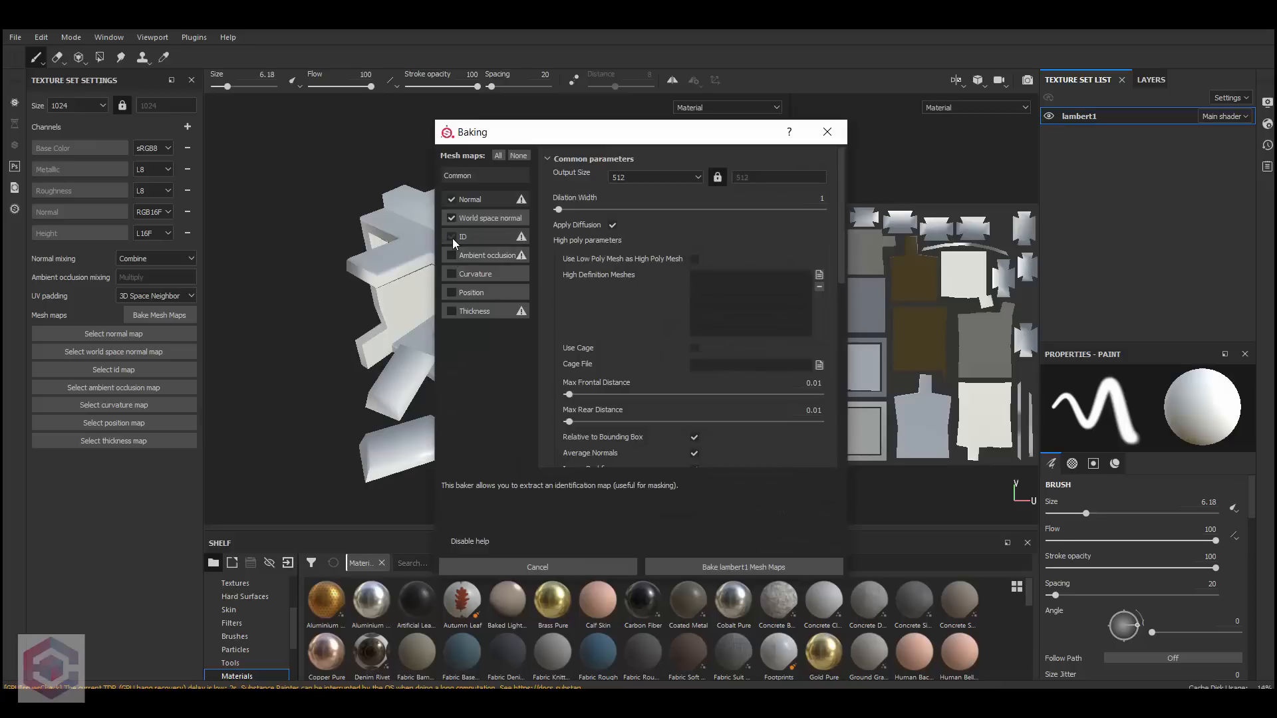
pyautogui.click(452, 238)
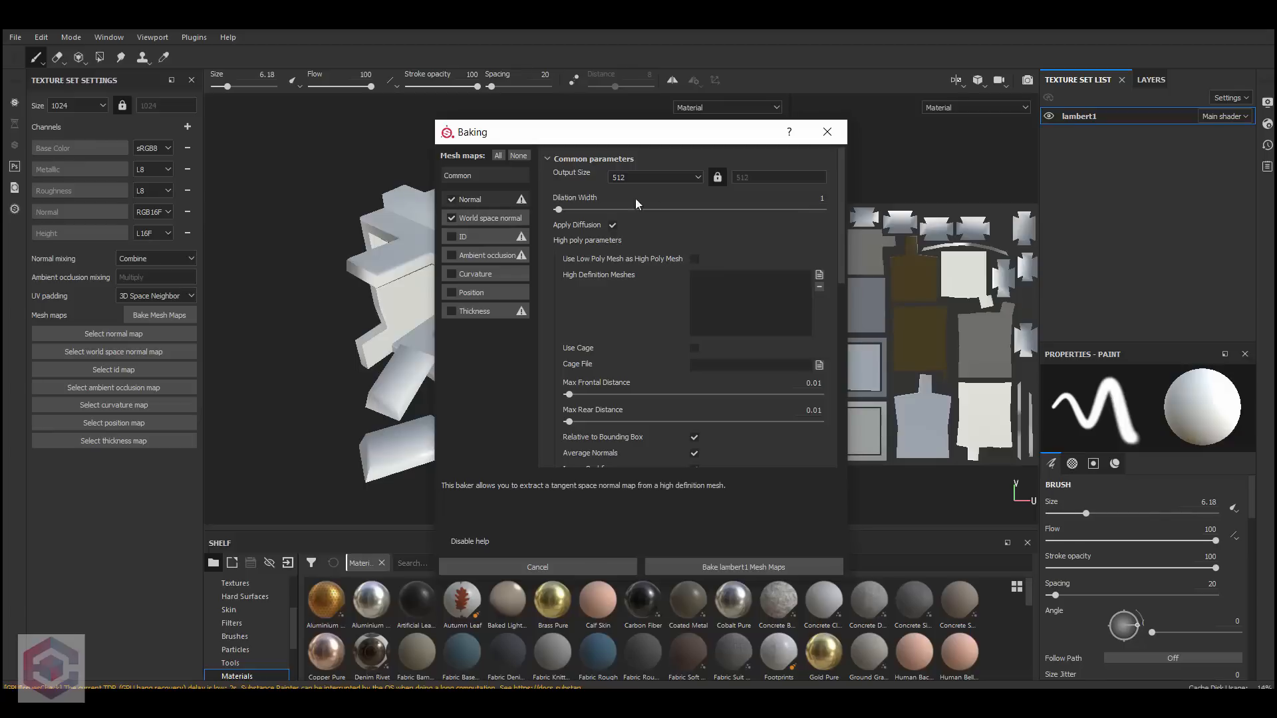
# Step: Set the bake output size to 1024 and load the high-poly crate file as the high definition mesh
pyautogui.scroll(-1, 663, 175)
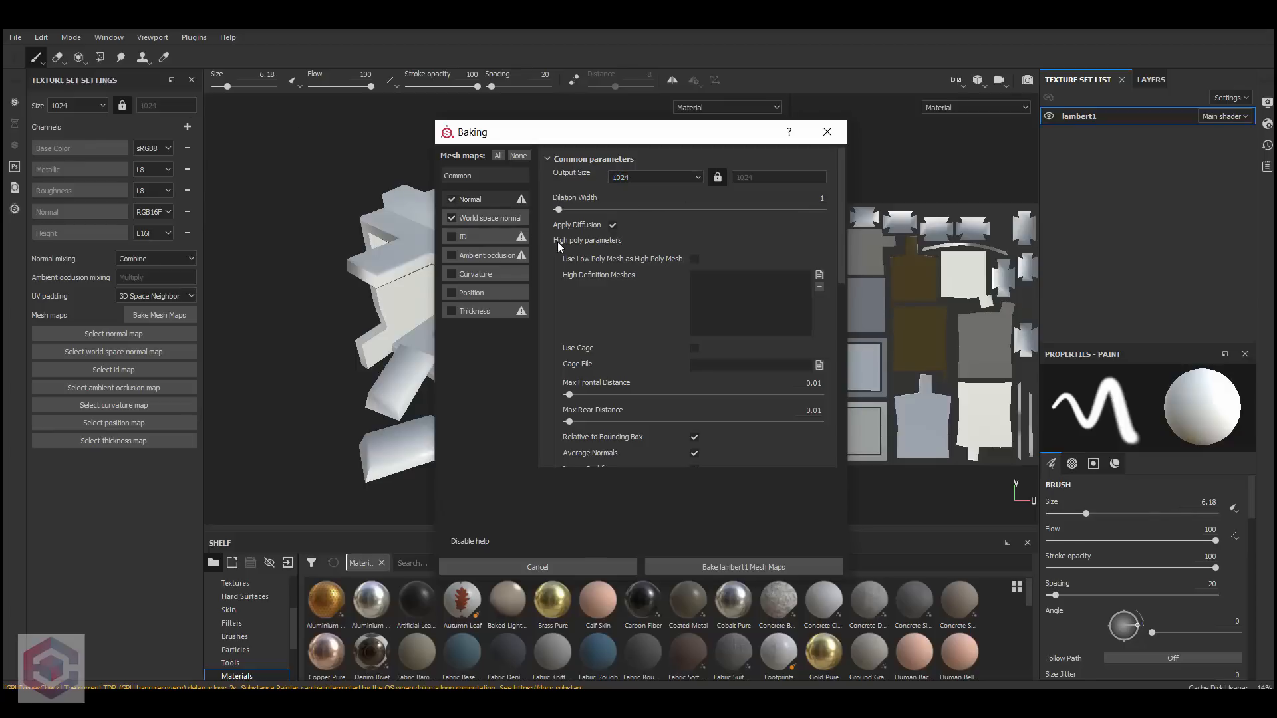
pyautogui.click(820, 275)
pyautogui.doubleClick(709, 278)
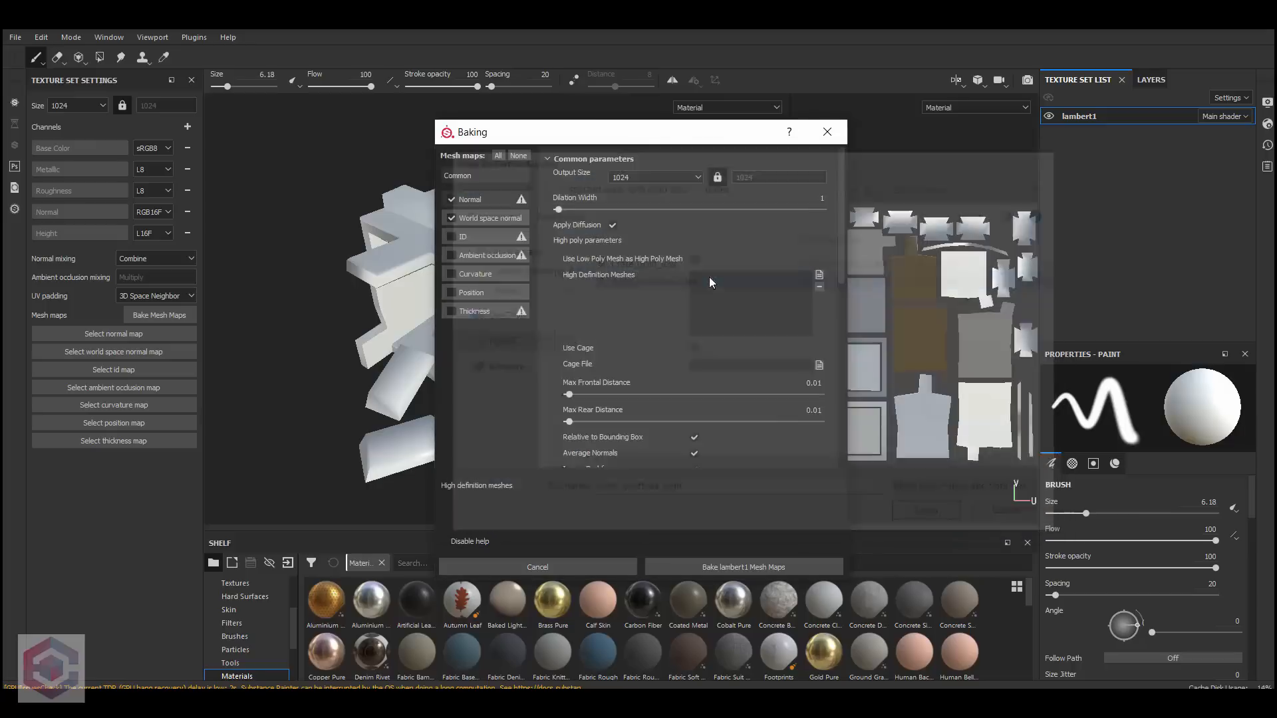
# Step: Set the bake's antialiasing to Subsampling 4x4 and its matching to By Mesh Name
pyautogui.scroll(-5, 844, 287)
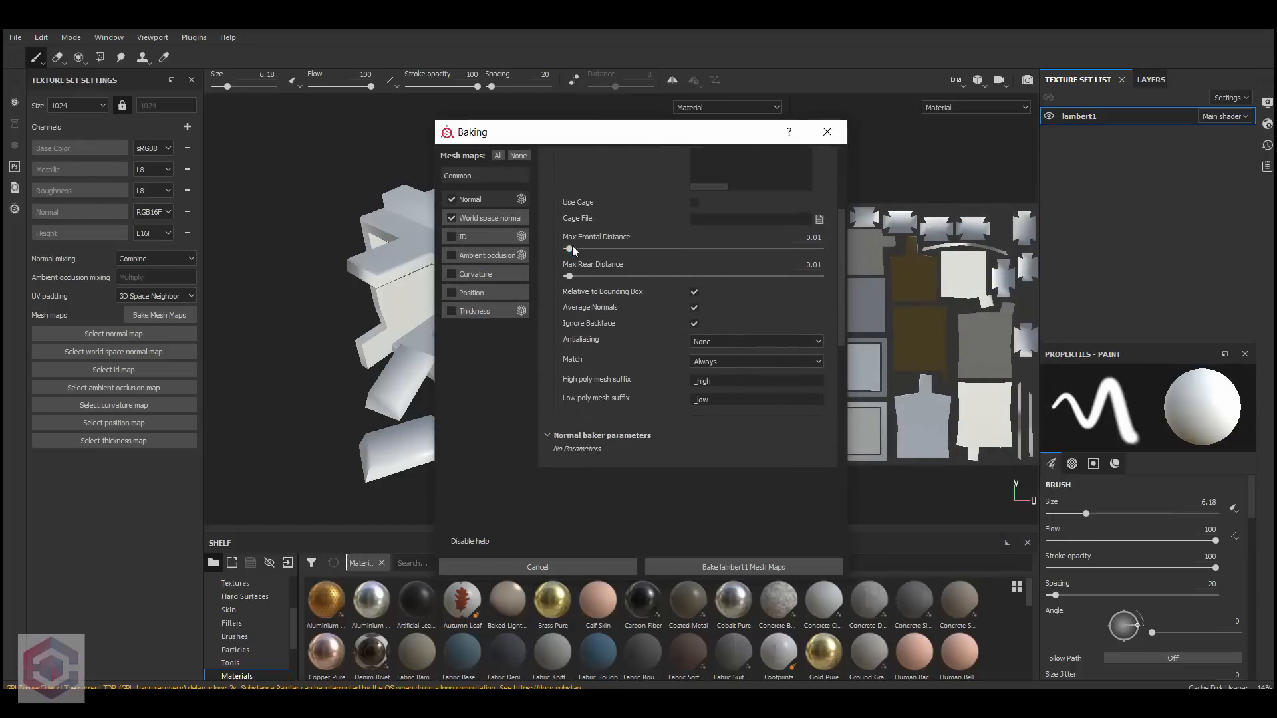
pyautogui.click(570, 248)
pyautogui.click(726, 342)
pyautogui.click(728, 370)
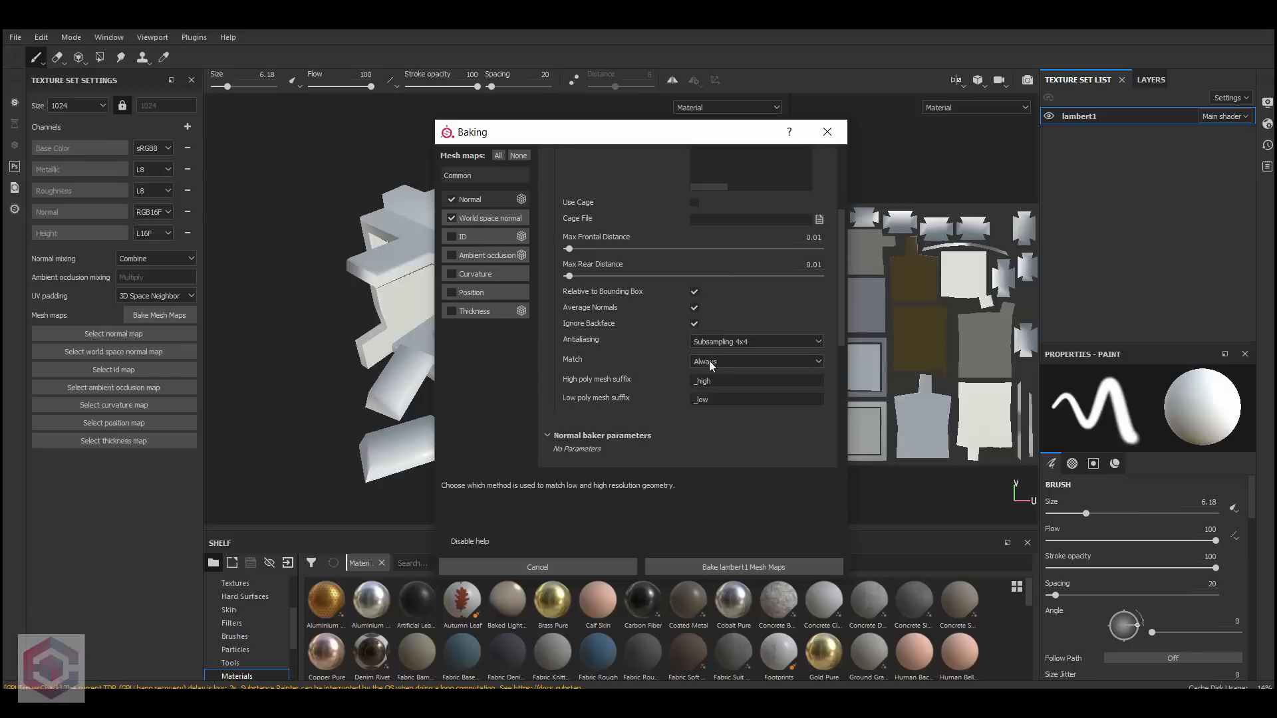
pyautogui.click(732, 362)
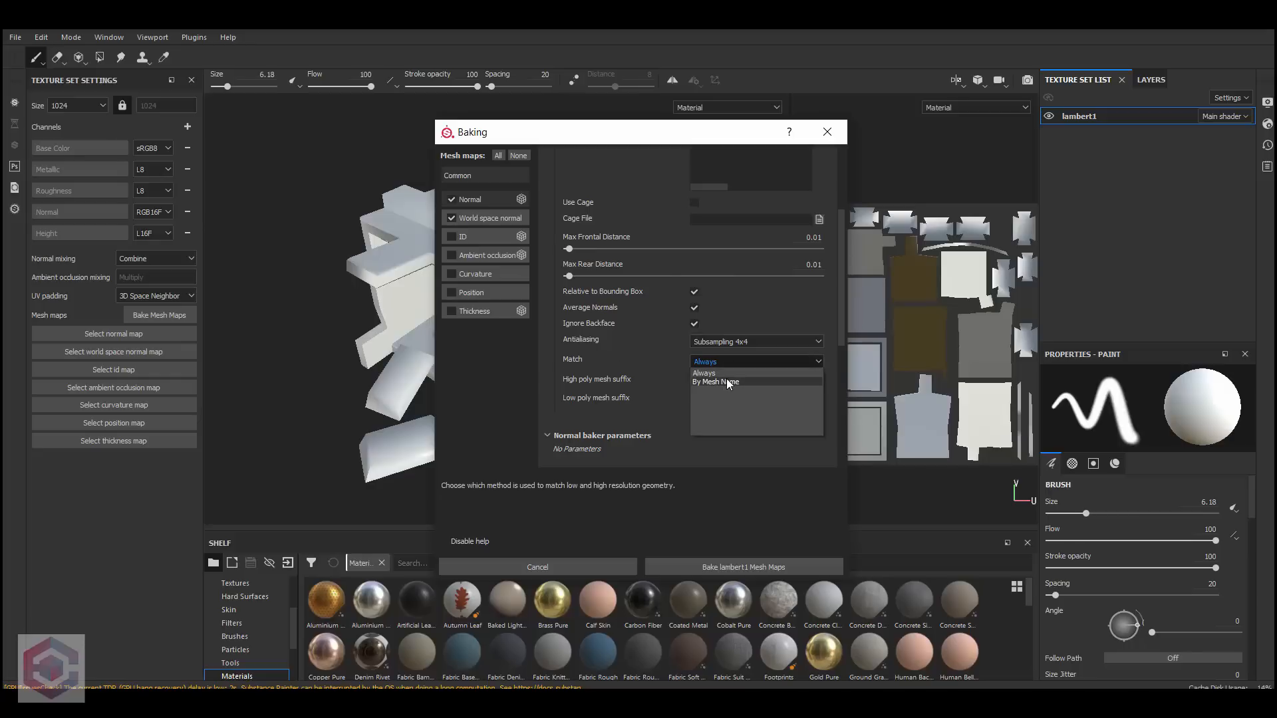
pyautogui.click(727, 382)
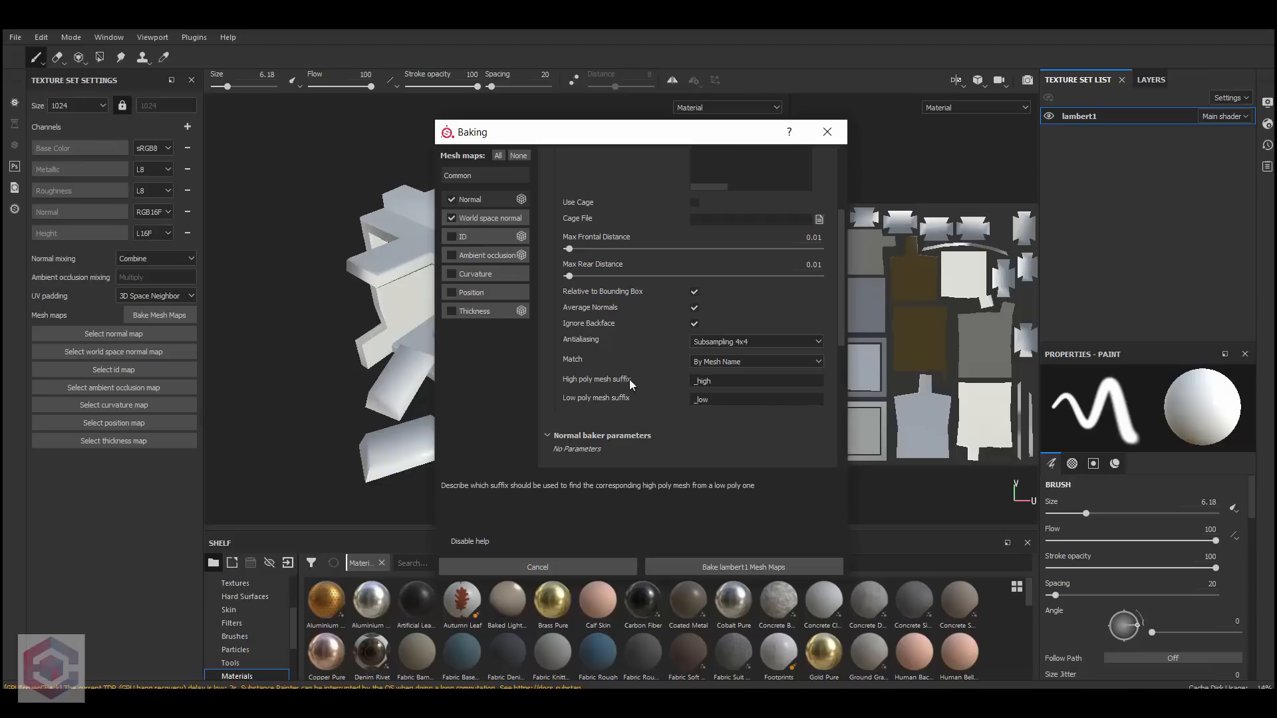
# Step: Bake the lambert1 normal and world space normal maps and dismiss the bake report
pyautogui.scroll(3, 709, 293)
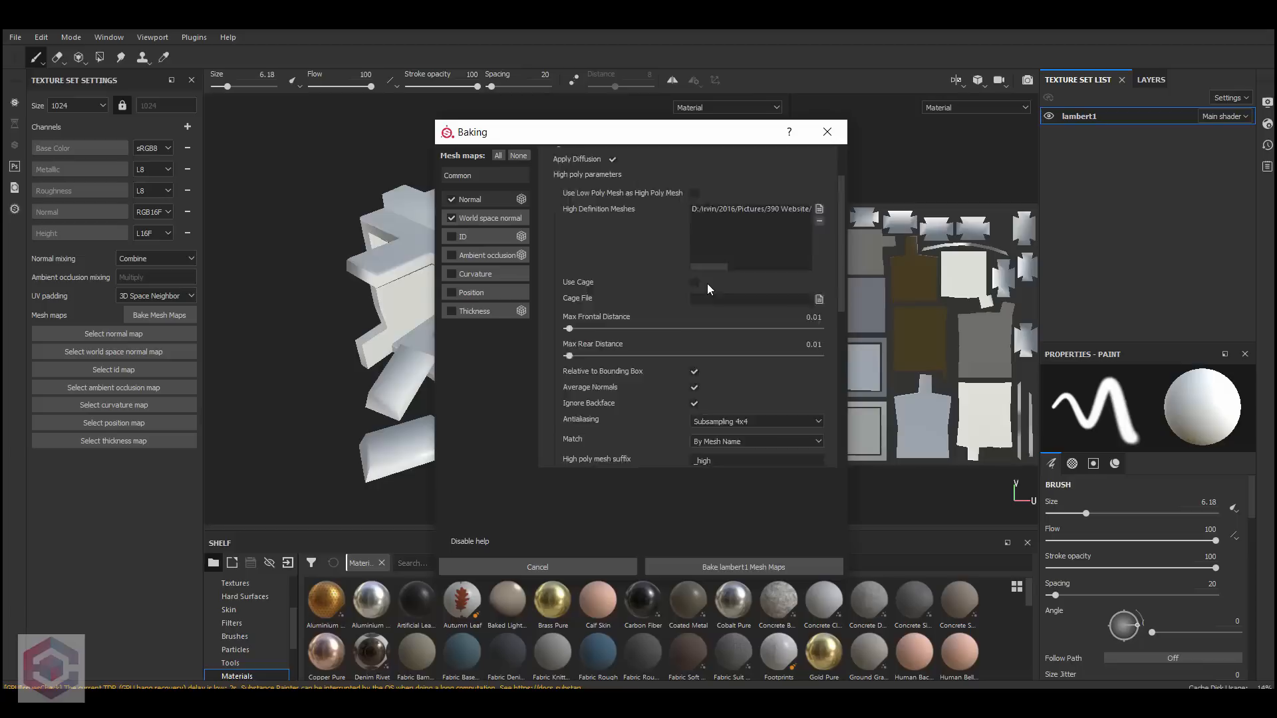
pyautogui.click(791, 567)
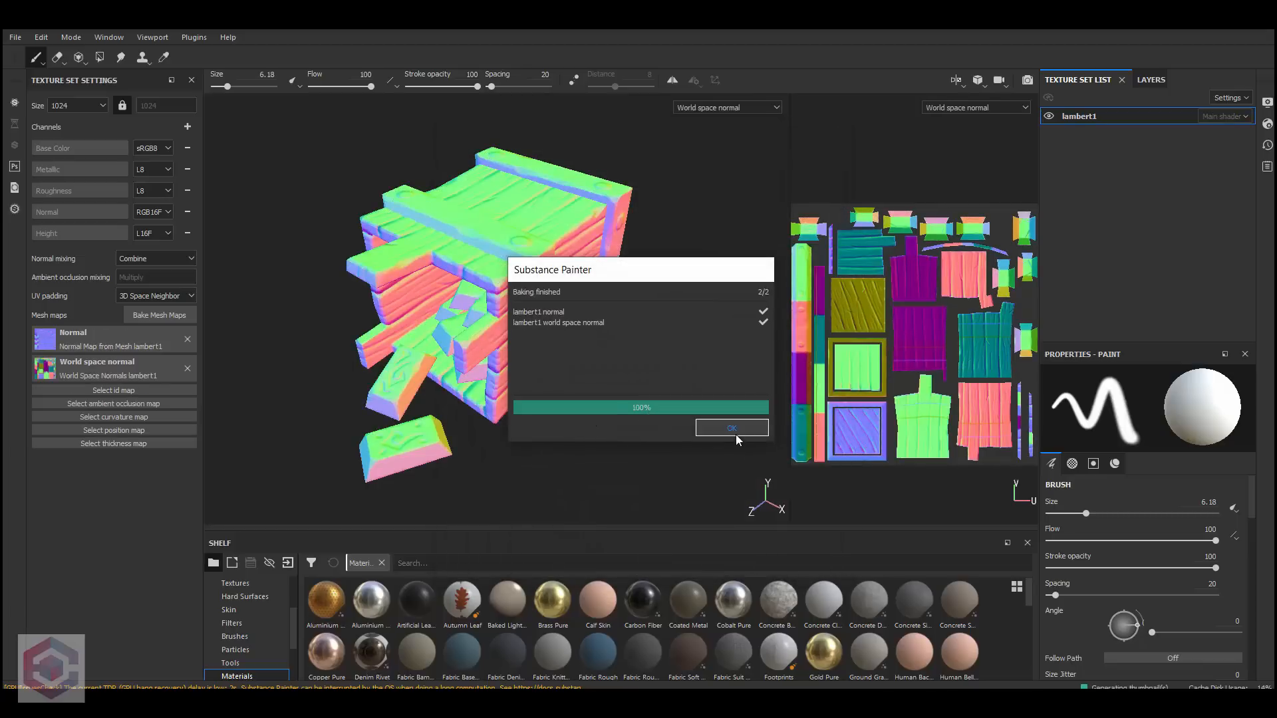
pyautogui.click(734, 431)
# Step: Shrink the brush to size 0.14 and inspect the baked wood detail around the crate under different lighting angles
pyautogui.moveTo(545, 332)
pyautogui.keyDown('alt'); pyautogui.mouseDown()
pyautogui.moveTo(564, 294)
pyautogui.moveTo(469, 319)
pyautogui.moveTo(572, 290)
pyautogui.moveTo(638, 301)
pyautogui.moveTo(519, 322)
pyautogui.moveTo(448, 308)
pyautogui.moveTo(533, 381)
pyautogui.mouseUp(); pyautogui.keyUp('alt')
pyautogui.scroll(2, 673, 365)
pyautogui.press('[')
pyautogui.press('[')
pyautogui.press('[')
pyautogui.scroll(-2, 648, 377)
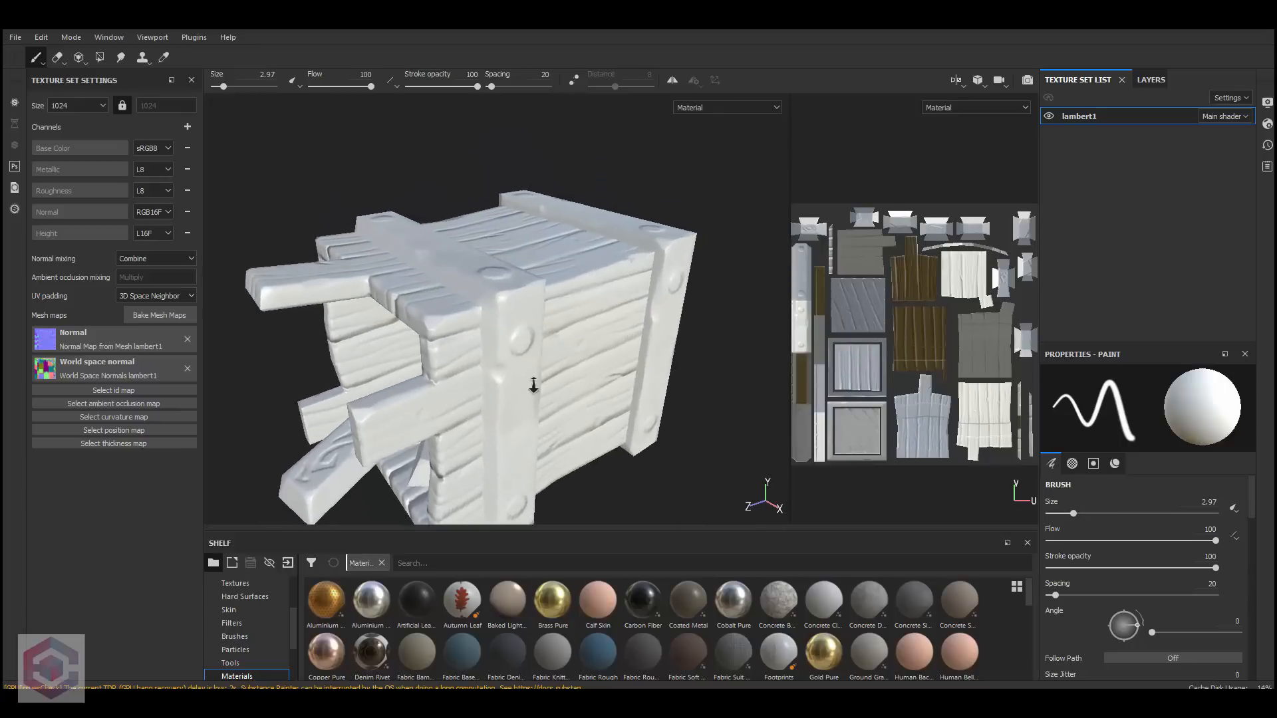
pyautogui.keyDown('alt'); pyautogui.moveTo(533, 382); pyautogui.dragTo(694, 367, button='right'); pyautogui.keyUp('alt')
pyautogui.keyDown('alt'); pyautogui.moveTo(694, 368); pyautogui.dragTo(562, 324); pyautogui.keyUp('alt')
pyautogui.moveTo(563, 324)
pyautogui.keyDown('shift'); pyautogui.mouseDown(button='right')
pyautogui.moveTo(506, 323)
pyautogui.moveTo(735, 340)
pyautogui.mouseUp(button='right'); pyautogui.keyUp('shift')
pyautogui.moveTo(735, 341)
pyautogui.keyDown('alt'); pyautogui.mouseDown()
pyautogui.moveTo(616, 286)
pyautogui.moveTo(524, 288)
pyautogui.mouseUp(); pyautogui.keyUp('alt')
pyautogui.moveTo(524, 288)
pyautogui.keyDown('ctrl'); pyautogui.mouseDown(button='right')
pyautogui.moveTo(492, 288)
pyautogui.moveTo(654, 301)
pyautogui.mouseUp(button='right'); pyautogui.keyUp('ctrl')
pyautogui.keyDown('alt'); pyautogui.moveTo(572, 245); pyautogui.dragTo(598, 245); pyautogui.keyUp('alt')
pyautogui.keyDown('ctrl'); pyautogui.moveTo(510, 300); pyautogui.dragTo(452, 300, button='right'); pyautogui.keyUp('ctrl')
pyautogui.moveTo(510, 299)
pyautogui.keyDown('shift'); pyautogui.mouseDown(button='right')
pyautogui.moveTo(527, 302)
pyautogui.moveTo(426, 286)
pyautogui.mouseUp(button='right'); pyautogui.keyUp('shift')
pyautogui.keyDown('alt'); pyautogui.moveTo(499, 273); pyautogui.dragTo(638, 319); pyautogui.keyUp('alt')
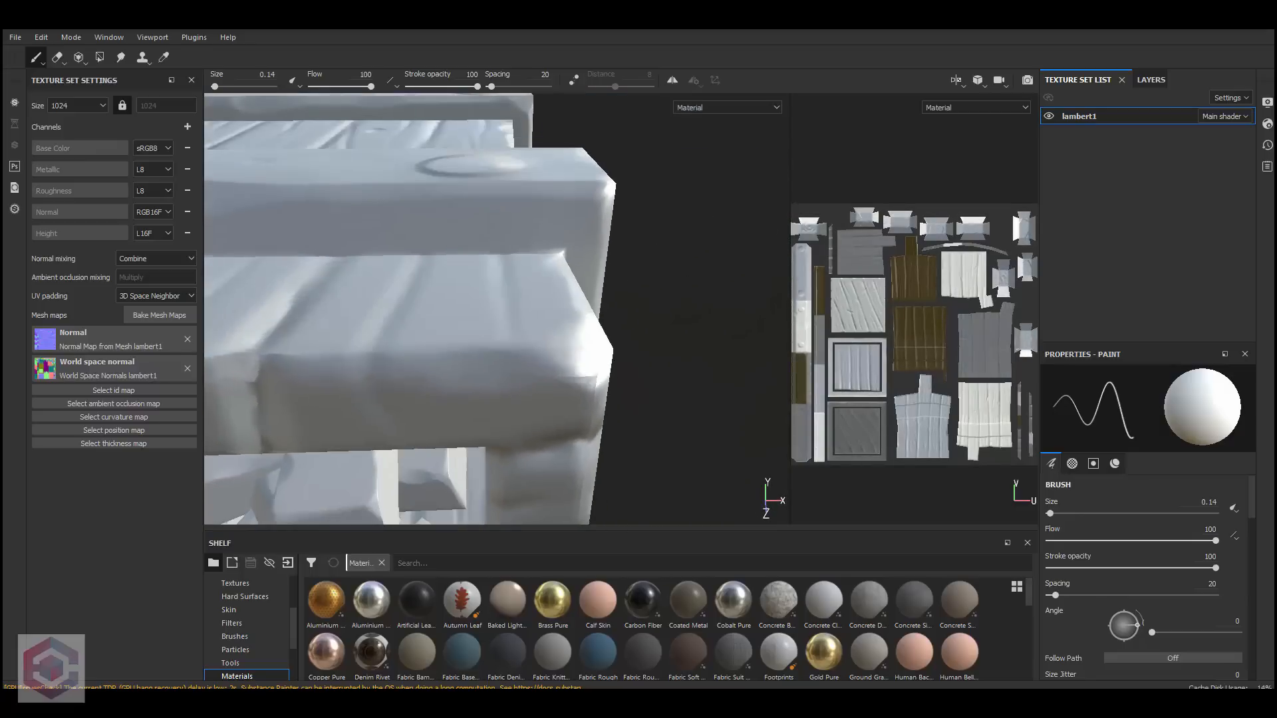
# Step: Inspect the baked edge shading at the front corner of the crate's upper planks, beside the metal-studded brace, under changing lighting
pyautogui.moveTo(599, 316)
pyautogui.keyDown('shift'); pyautogui.mouseDown(button='right')
pyautogui.moveTo(536, 313)
pyautogui.moveTo(565, 313)
pyautogui.mouseUp(button='right'); pyautogui.keyUp('shift')
pyautogui.moveTo(565, 313)
pyautogui.keyDown('alt'); pyautogui.mouseDown()
pyautogui.moveTo(539, 339)
pyautogui.moveTo(508, 315)
pyautogui.moveTo(525, 338)
pyautogui.moveTo(563, 301)
pyautogui.mouseUp(); pyautogui.keyUp('alt')
pyautogui.keyDown('alt'); pyautogui.moveTo(562, 300); pyautogui.dragTo(530, 326, button='right'); pyautogui.keyUp('alt')
pyautogui.keyDown('alt'); pyautogui.moveTo(530, 326); pyautogui.dragTo(585, 323); pyautogui.keyUp('alt')
pyautogui.keyDown('alt'); pyautogui.moveTo(584, 323); pyautogui.dragTo(552, 288, button='right'); pyautogui.keyUp('alt')
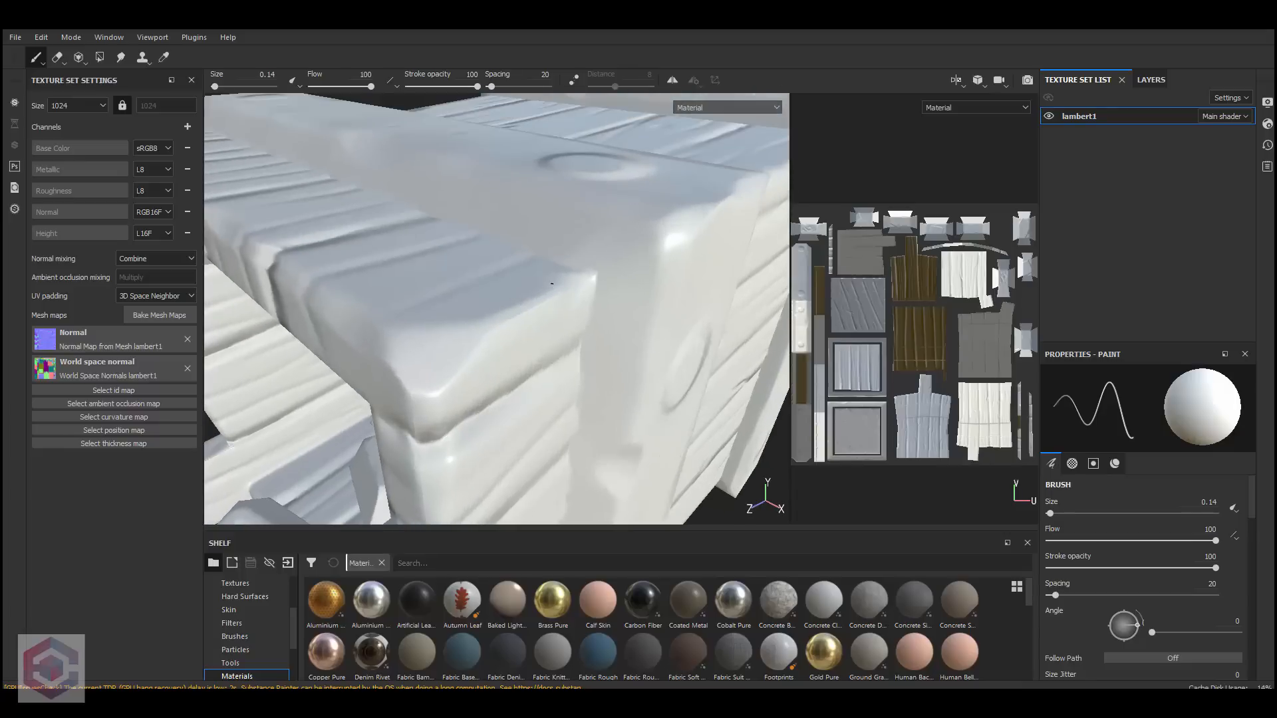
pyautogui.moveTo(600, 341)
pyautogui.keyDown('alt'); pyautogui.mouseDown(button='right')
pyautogui.moveTo(359, 230)
pyautogui.moveTo(533, 307)
pyautogui.mouseUp(button='right'); pyautogui.keyUp('alt')
pyautogui.keyDown('alt'); pyautogui.moveTo(532, 307); pyautogui.dragTo(515, 322); pyautogui.keyUp('alt')
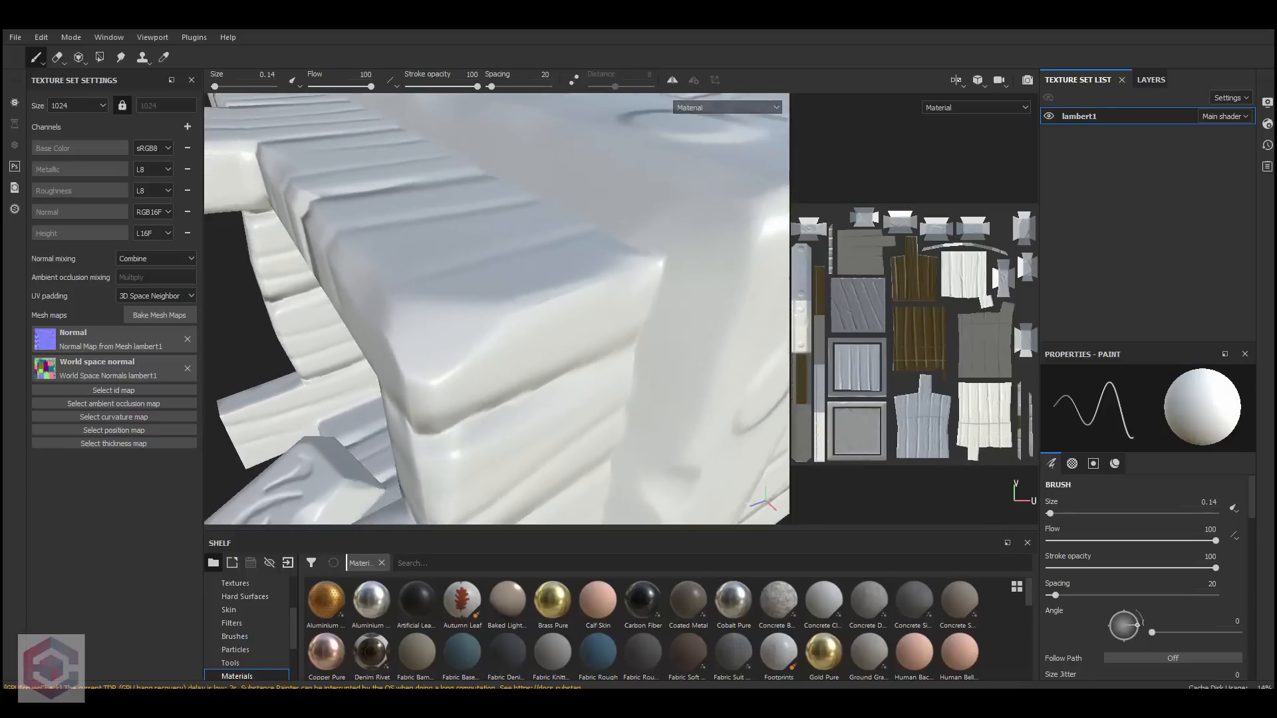
pyautogui.moveTo(515, 322)
pyautogui.keyDown('shift'); pyautogui.mouseDown(button='right')
pyautogui.moveTo(552, 323)
pyautogui.moveTo(467, 288)
pyautogui.mouseUp(button='right'); pyautogui.keyUp('shift')
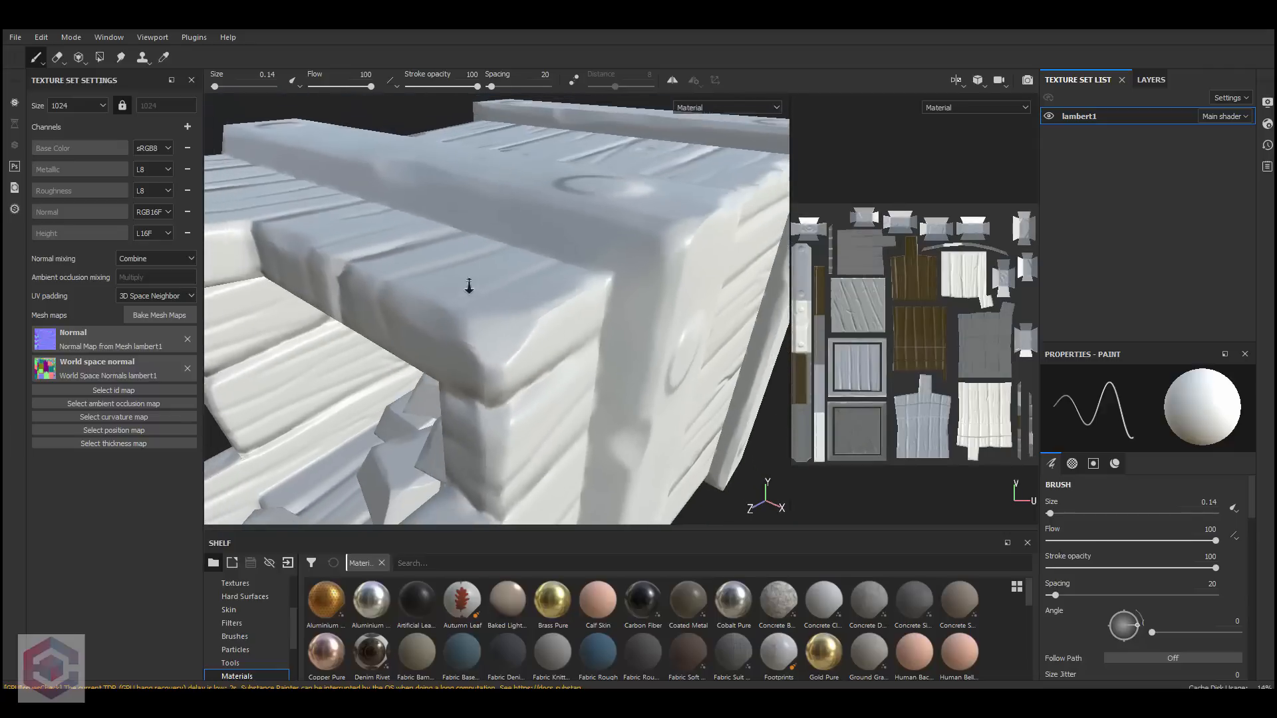
pyautogui.keyDown('alt'); pyautogui.moveTo(467, 288); pyautogui.dragTo(596, 313); pyautogui.keyUp('alt')
pyautogui.keyDown('alt'); pyautogui.moveTo(596, 314); pyautogui.dragTo(477, 258, button='middle'); pyautogui.keyUp('alt')
pyautogui.keyDown('alt'); pyautogui.moveTo(477, 259); pyautogui.dragTo(506, 273, button='right'); pyautogui.keyUp('alt')
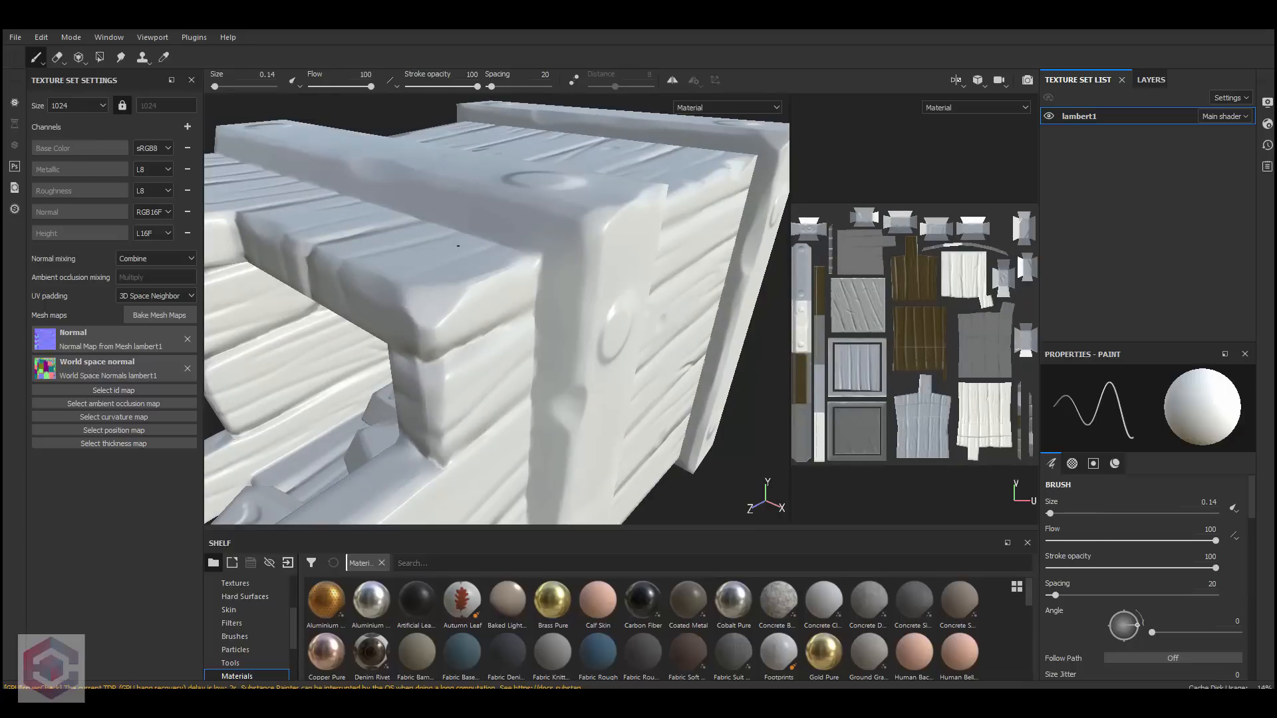
pyautogui.keyDown('alt'); pyautogui.moveTo(458, 246); pyautogui.dragTo(486, 288, button='right'); pyautogui.keyUp('alt')
pyautogui.keyDown('alt'); pyautogui.moveTo(493, 315); pyautogui.dragTo(471, 306); pyautogui.keyUp('alt')
pyautogui.keyDown('shift'); pyautogui.moveTo(471, 306); pyautogui.dragTo(479, 306, button='right'); pyautogui.keyUp('shift')
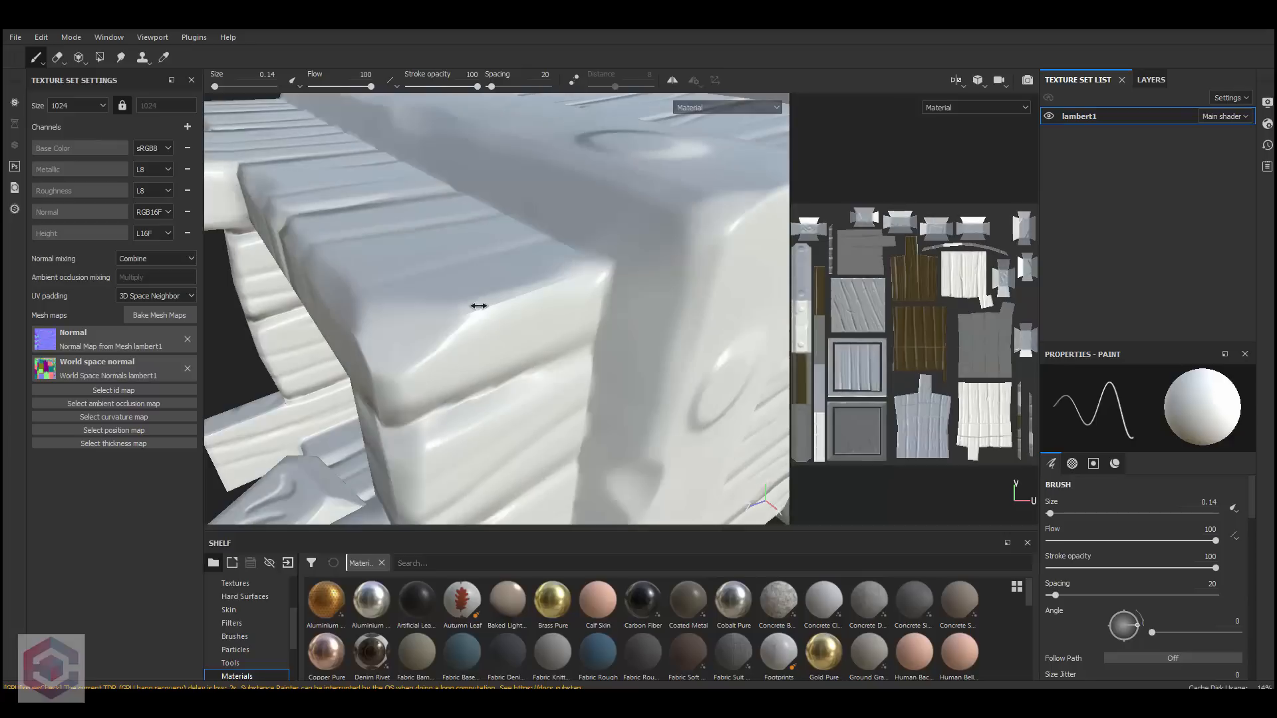
pyautogui.keyDown('alt'); pyautogui.moveTo(488, 310); pyautogui.dragTo(507, 303); pyautogui.keyUp('alt')
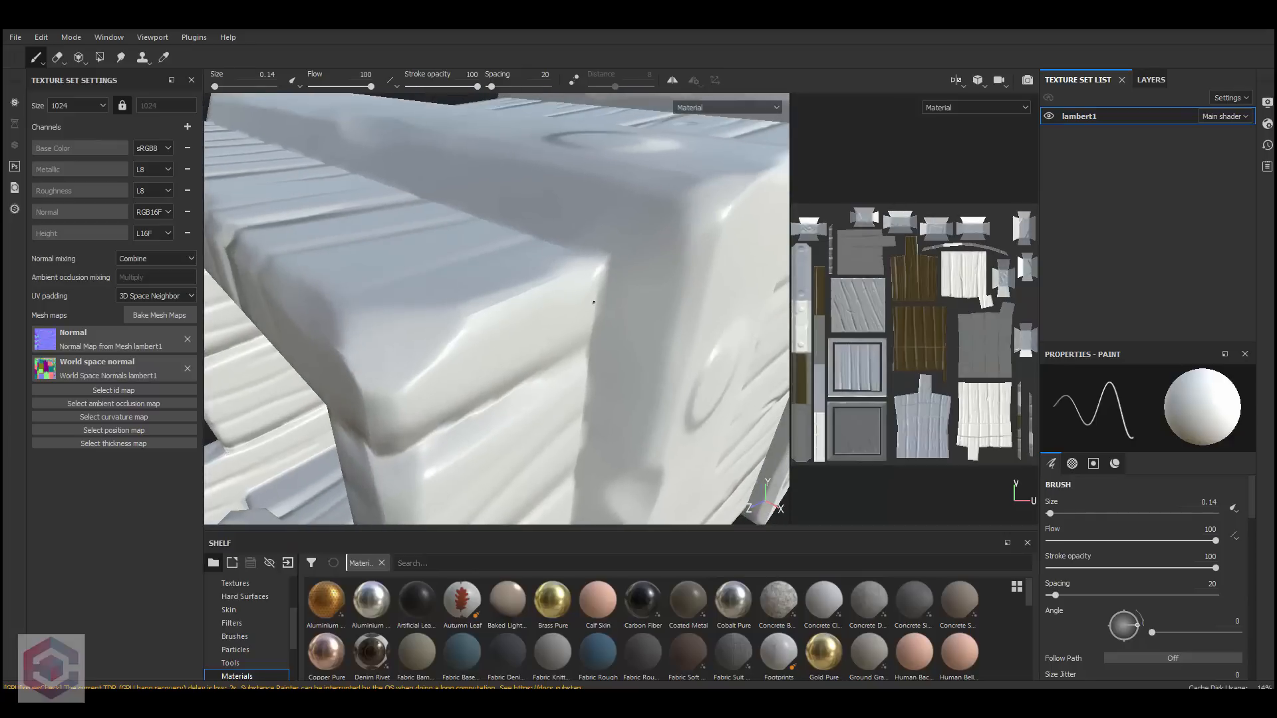
pyautogui.keyDown('alt'); pyautogui.moveTo(586, 281); pyautogui.dragTo(565, 303); pyautogui.keyUp('alt')
pyautogui.keyDown('shift'); pyautogui.moveTo(564, 304); pyautogui.dragTo(666, 360, button='right'); pyautogui.keyUp('shift')
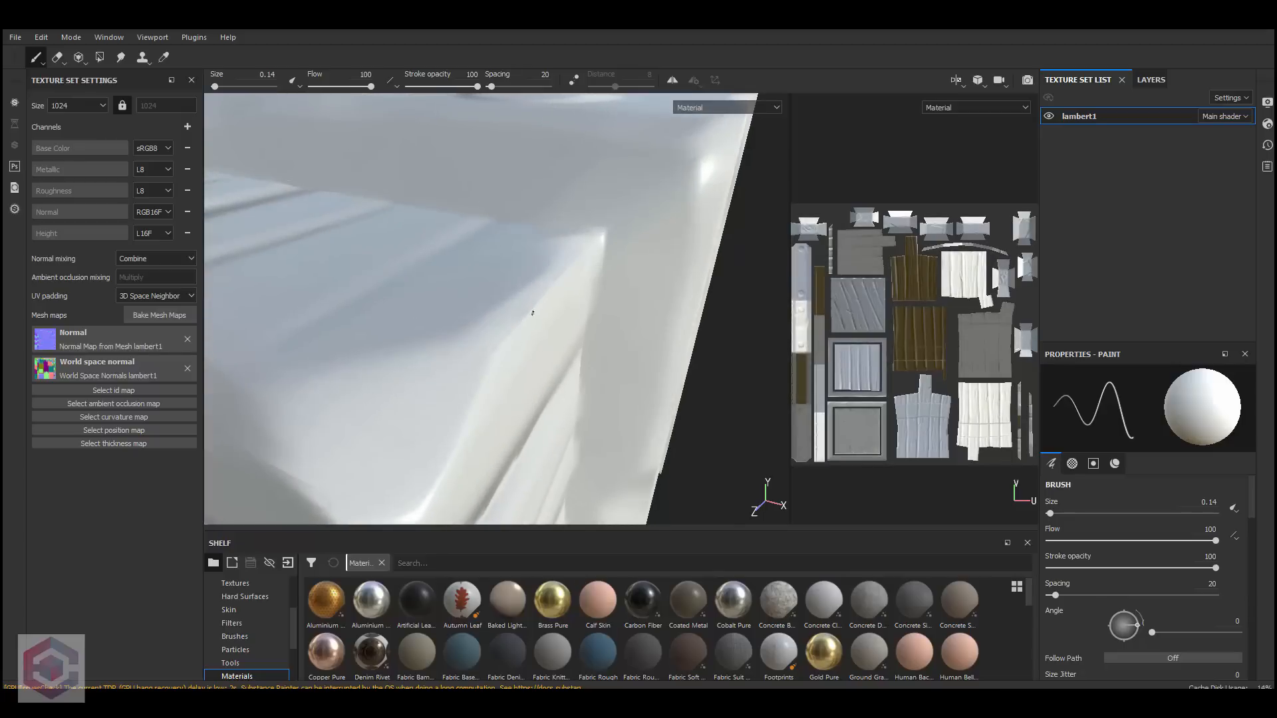
pyautogui.keyDown('alt'); pyautogui.moveTo(533, 313); pyautogui.dragTo(533, 314); pyautogui.keyUp('alt')
pyautogui.keyDown('alt'); pyautogui.moveTo(533, 313); pyautogui.dragTo(339, 260, button='right'); pyautogui.keyUp('alt')
pyautogui.keyDown('alt'); pyautogui.moveTo(489, 287); pyautogui.dragTo(490, 279, button='middle'); pyautogui.keyUp('alt')
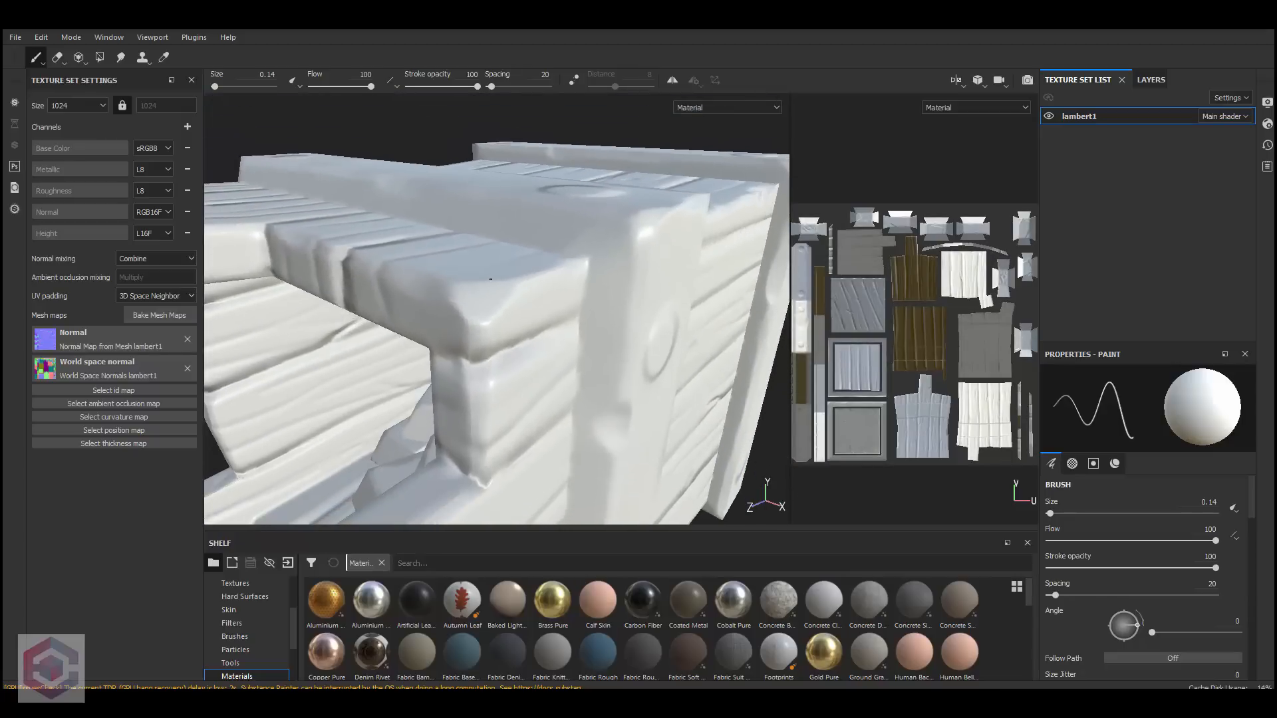
pyautogui.keyDown('alt'); pyautogui.moveTo(491, 280); pyautogui.dragTo(589, 325); pyautogui.keyUp('alt')
pyautogui.keyDown('alt'); pyautogui.moveTo(589, 326); pyautogui.dragTo(640, 339, button='right'); pyautogui.keyUp('alt')
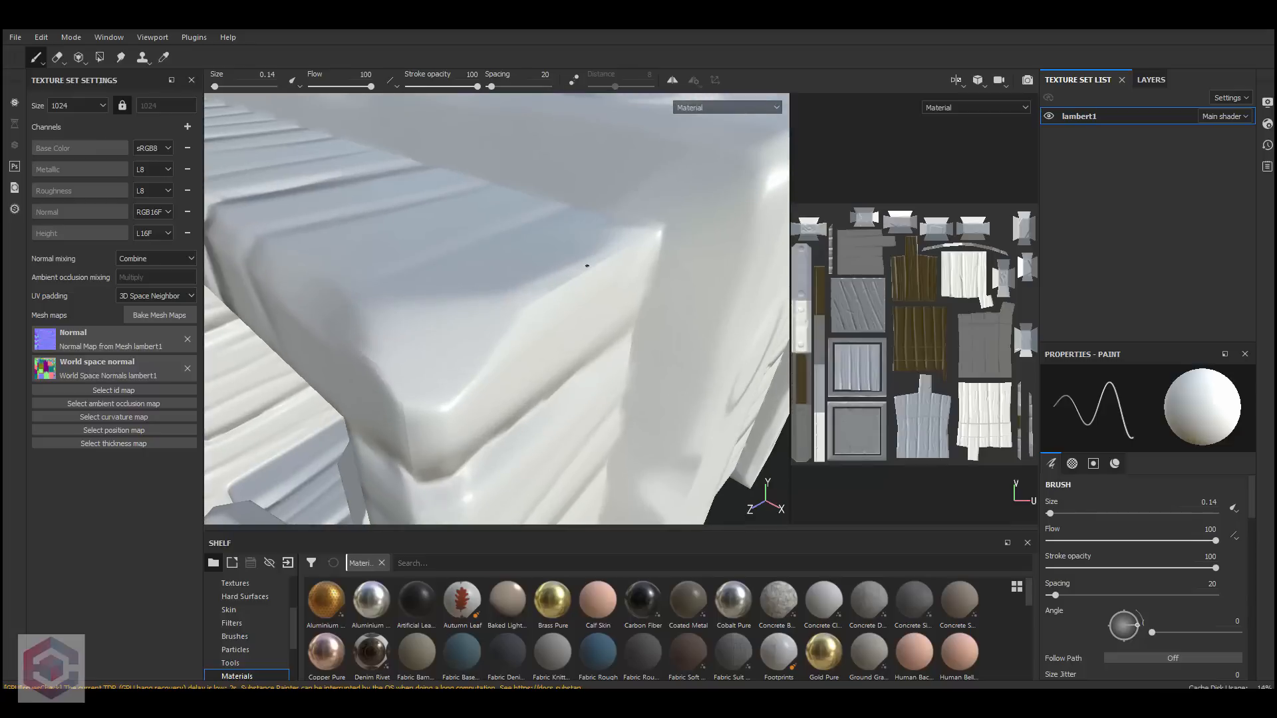
pyautogui.keyDown('alt'); pyautogui.moveTo(623, 330); pyautogui.dragTo(723, 385, button='right'); pyautogui.keyUp('alt')
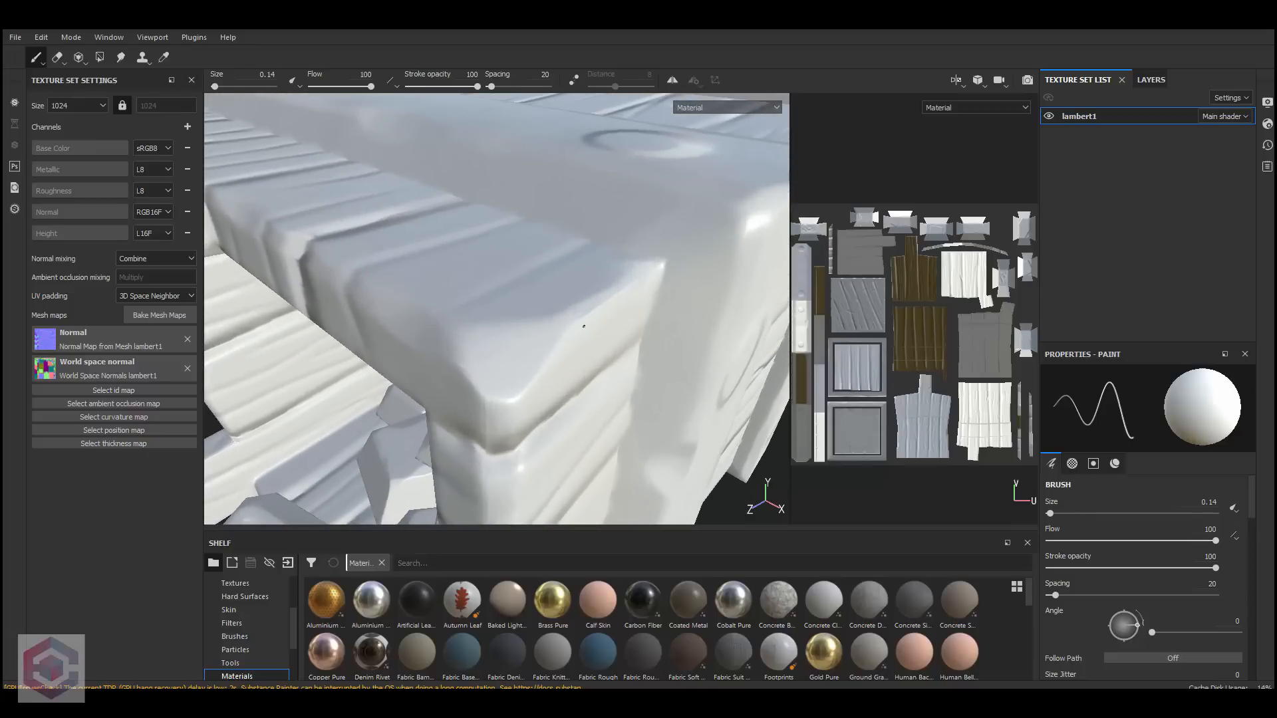
# Step: Compare the baked shading of the whole crate at a distance with its upper plank corner up close
pyautogui.keyDown('alt'); pyautogui.moveTo(584, 326); pyautogui.dragTo(539, 306, button='right'); pyautogui.keyUp('alt')
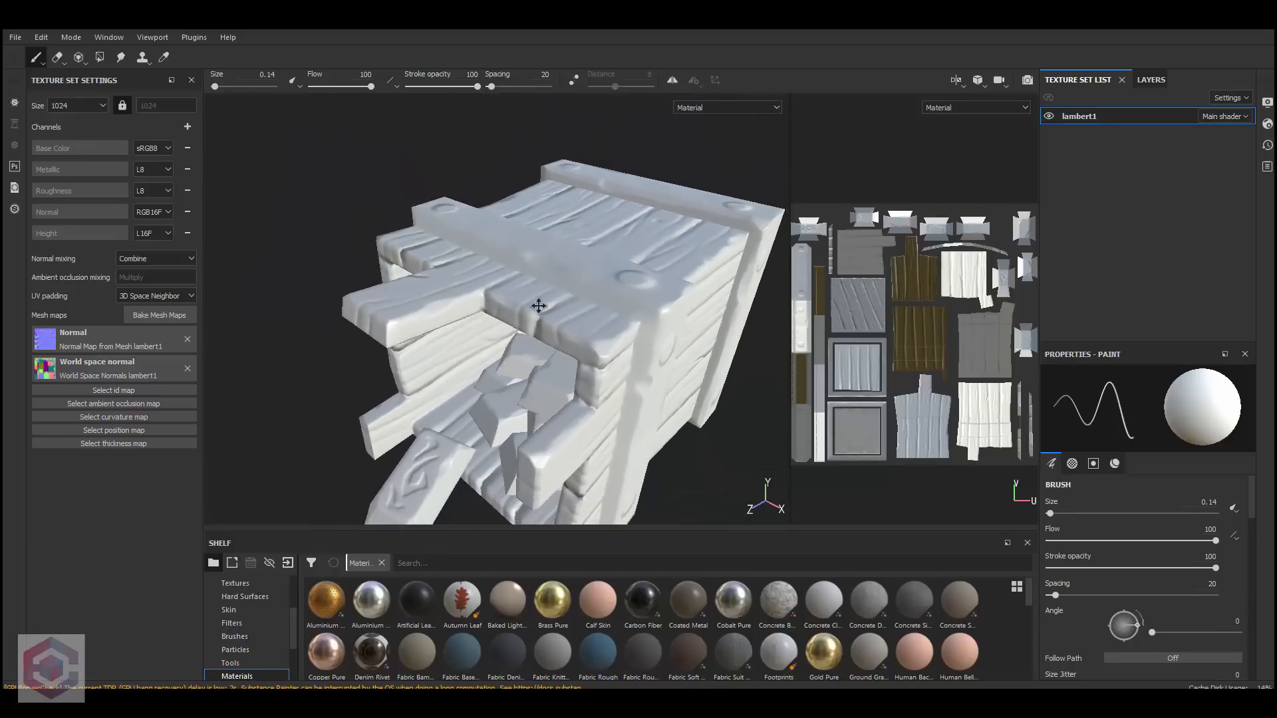
pyautogui.keyDown('alt'); pyautogui.moveTo(539, 305); pyautogui.dragTo(470, 251, button='middle'); pyautogui.keyUp('alt')
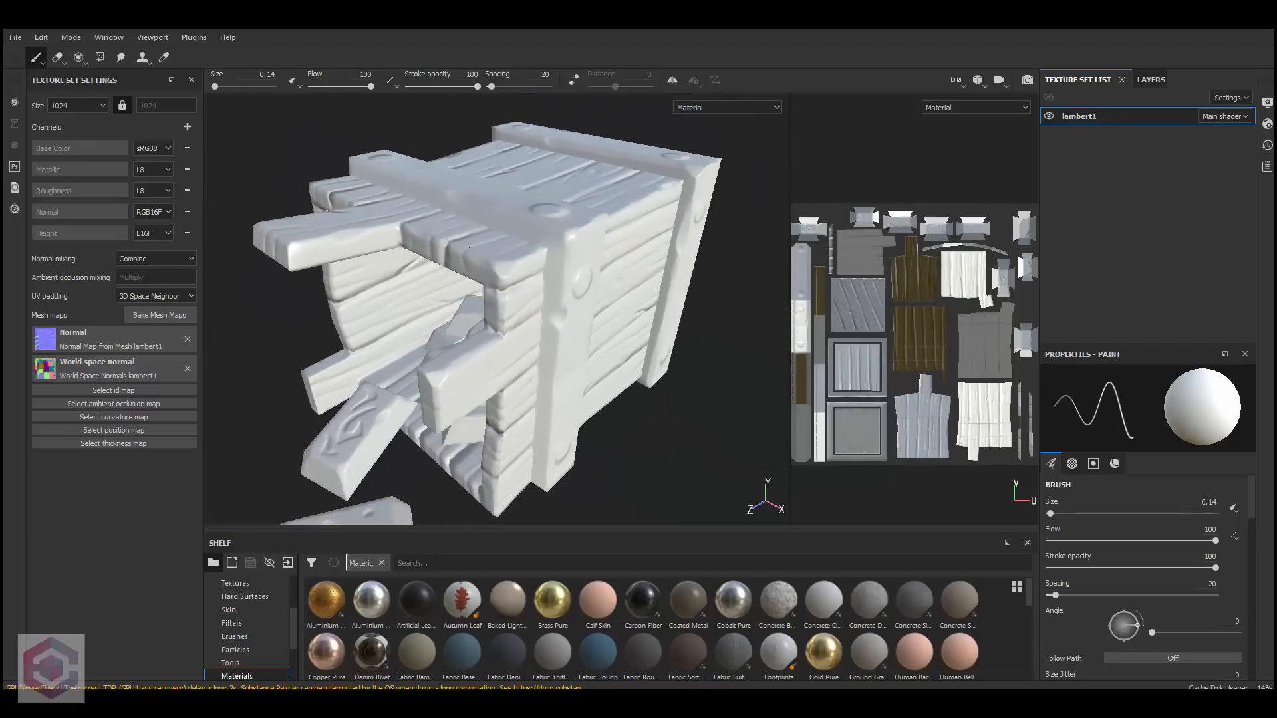
pyautogui.keyDown('alt'); pyautogui.moveTo(573, 349); pyautogui.dragTo(273, 234, button='right'); pyautogui.keyUp('alt')
pyautogui.keyDown('alt'); pyautogui.moveTo(573, 316); pyautogui.dragTo(556, 307, button='right'); pyautogui.keyUp('alt')
pyautogui.keyDown('alt'); pyautogui.moveTo(556, 307); pyautogui.dragTo(499, 301, button='middle'); pyautogui.keyUp('alt')
pyautogui.moveTo(499, 301)
pyautogui.keyDown('alt'); pyautogui.mouseDown()
pyautogui.moveTo(428, 313)
pyautogui.moveTo(491, 306)
pyautogui.mouseUp(); pyautogui.keyUp('alt')
pyautogui.keyDown('alt'); pyautogui.moveTo(490, 306); pyautogui.dragTo(519, 318, button='right'); pyautogui.keyUp('alt')
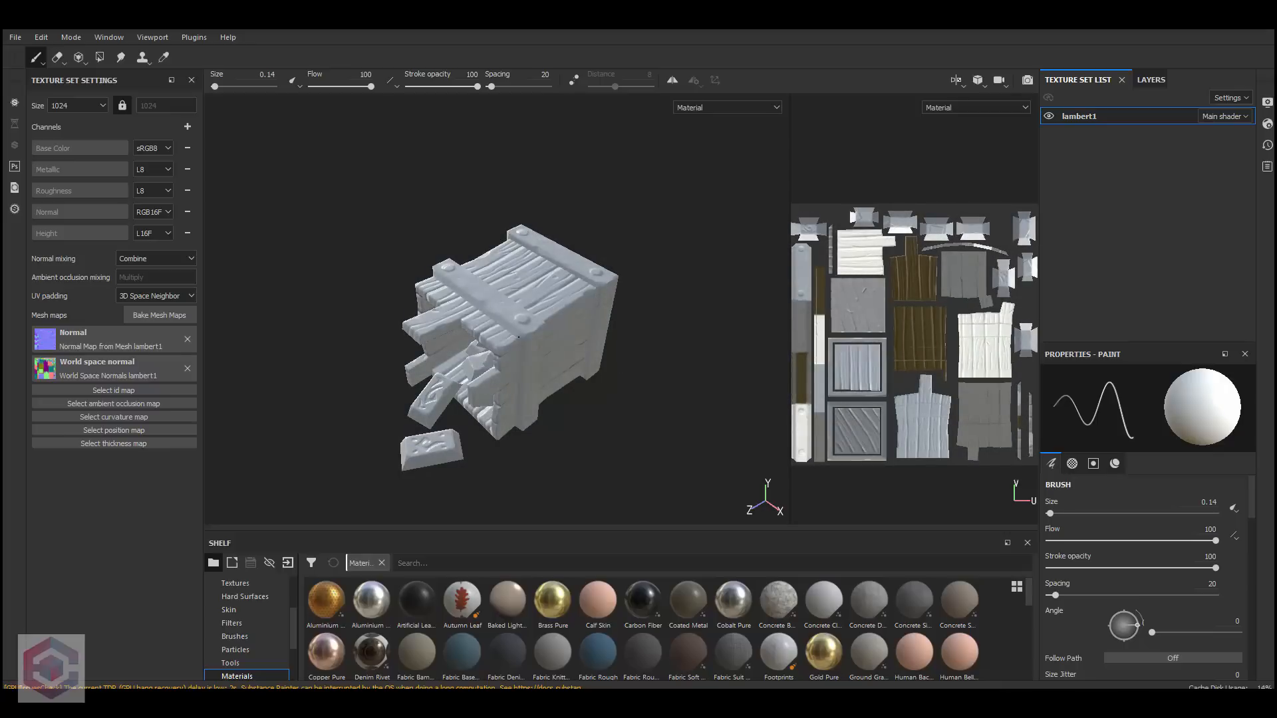
pyautogui.keyDown('alt'); pyautogui.moveTo(519, 333); pyautogui.dragTo(431, 373, button='right'); pyautogui.keyUp('alt')
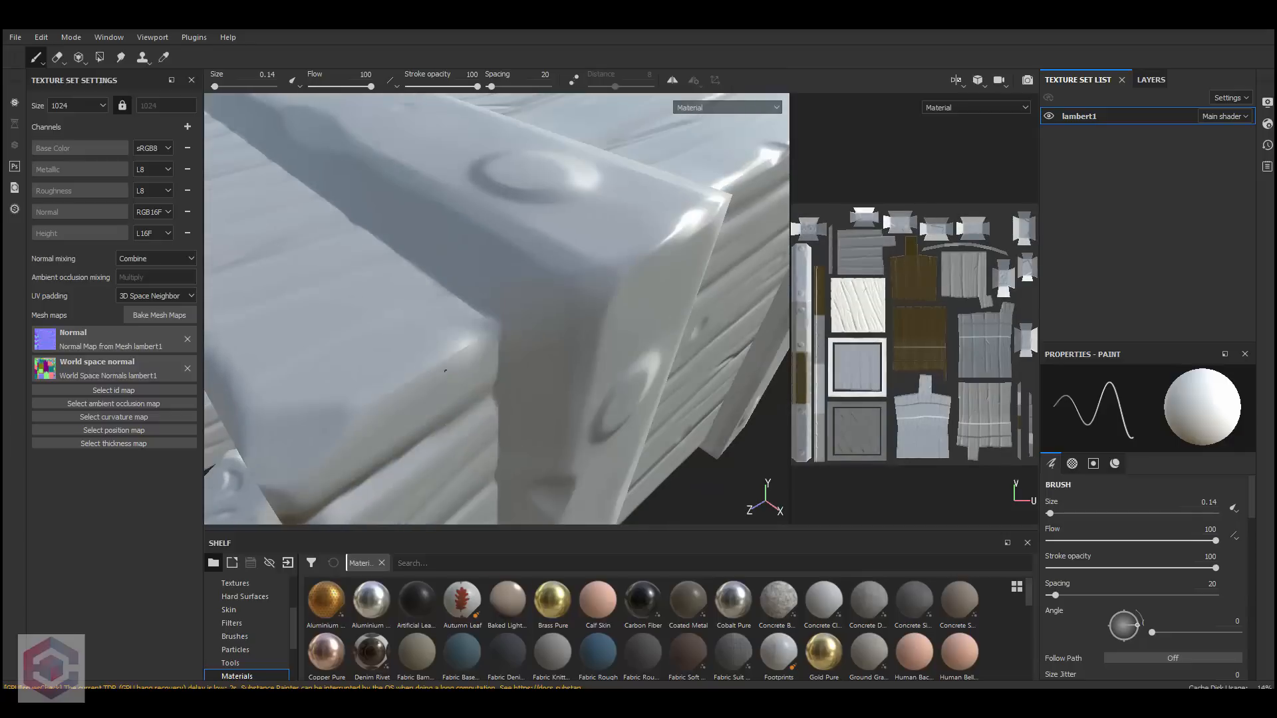
pyautogui.keyDown('alt'); pyautogui.moveTo(593, 386); pyautogui.dragTo(491, 345, button='right'); pyautogui.keyUp('alt')
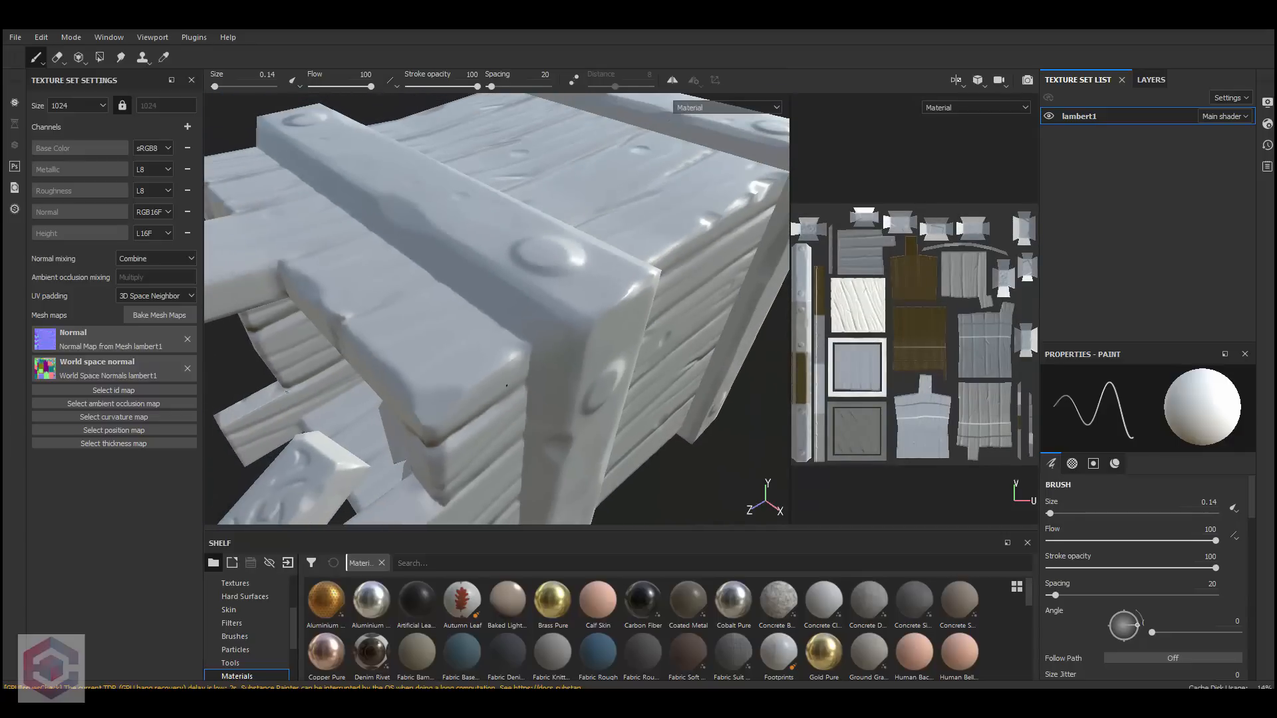
# Step: Rotate the lighting and examine the crate's baked front plank corner and adjoining brace up close, from a distance and from several sides
pyautogui.keyDown('alt'); pyautogui.moveTo(507, 384); pyautogui.dragTo(537, 344, button='right'); pyautogui.keyUp('alt')
pyautogui.keyDown('shift'); pyautogui.moveTo(486, 322); pyautogui.dragTo(511, 327, button='right'); pyautogui.keyUp('shift')
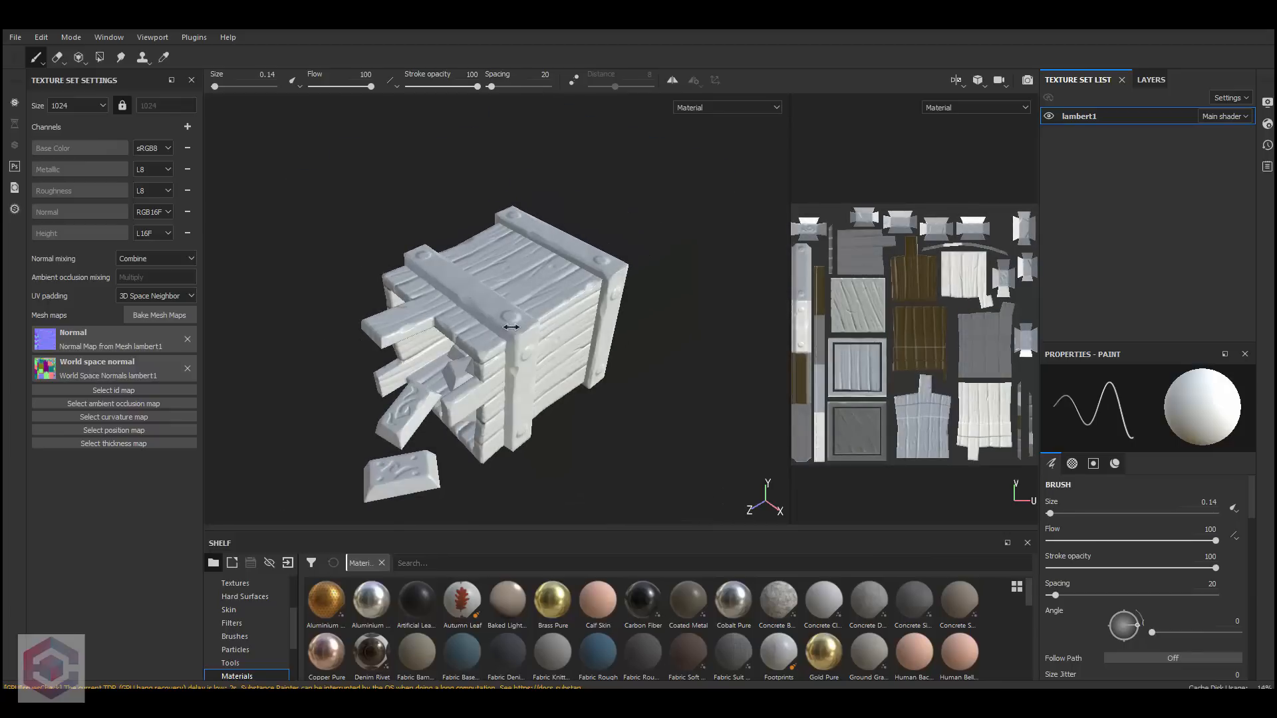
pyautogui.scroll(5, 532, 362)
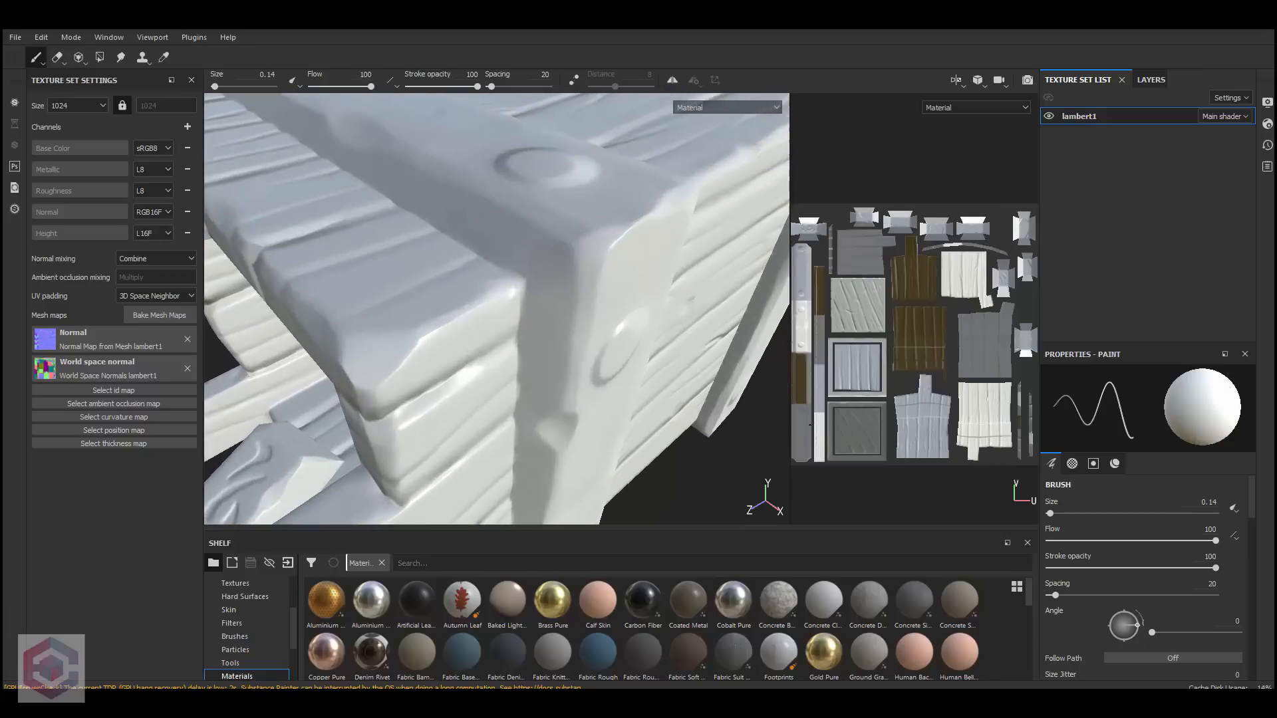
pyautogui.keyDown('alt'); pyautogui.moveTo(577, 324); pyautogui.dragTo(508, 272); pyautogui.keyUp('alt')
pyautogui.keyDown('alt'); pyautogui.moveTo(552, 351); pyautogui.dragTo(414, 303); pyautogui.keyUp('alt')
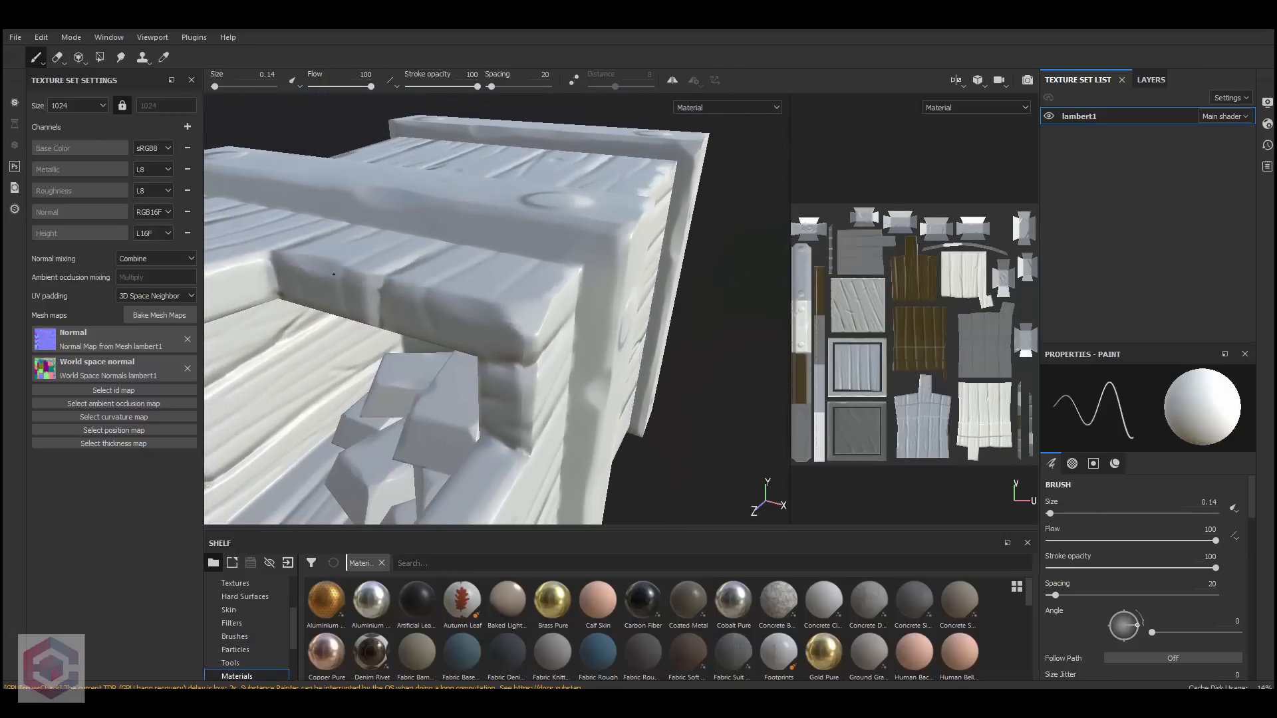
pyautogui.keyDown('alt'); pyautogui.moveTo(588, 381); pyautogui.dragTo(366, 285, button='right'); pyautogui.keyUp('alt')
pyautogui.keyDown('alt'); pyautogui.moveTo(565, 353); pyautogui.dragTo(500, 343); pyautogui.keyUp('alt')
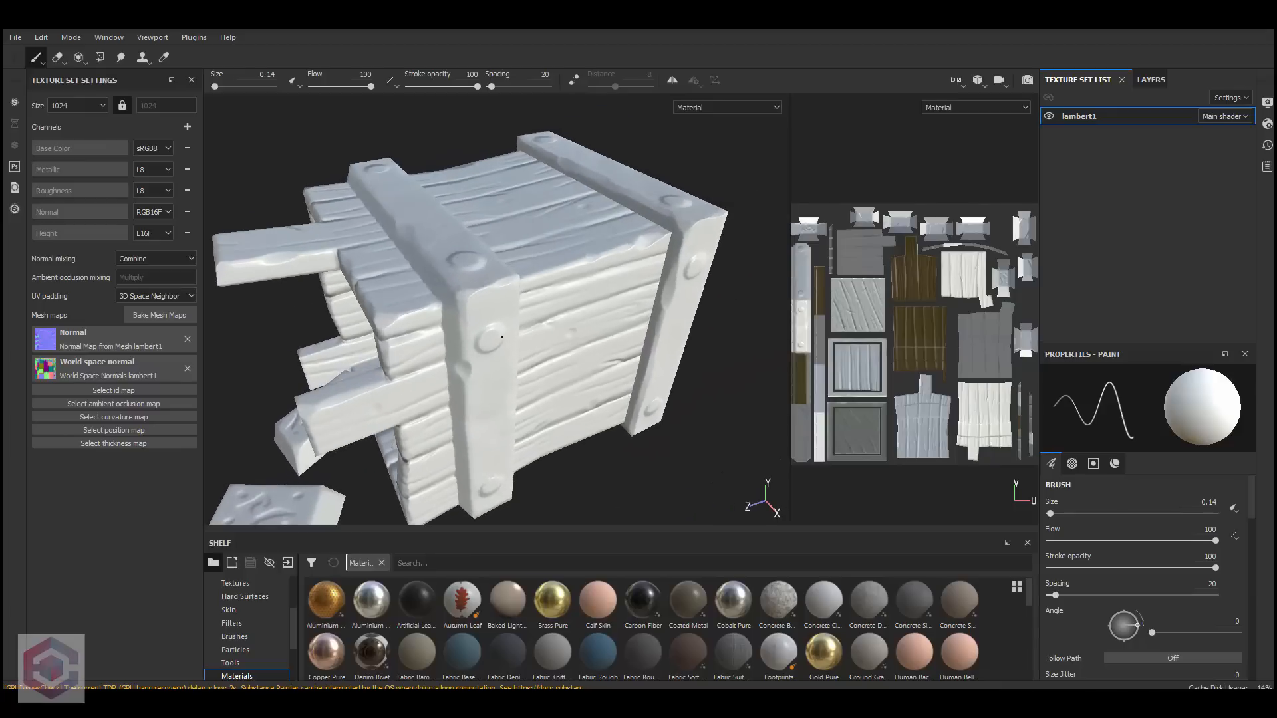
pyautogui.keyDown('alt'); pyautogui.moveTo(541, 350); pyautogui.dragTo(580, 372, button='right'); pyautogui.keyUp('alt')
pyautogui.keyDown('alt'); pyautogui.moveTo(580, 371); pyautogui.dragTo(519, 336); pyautogui.keyUp('alt')
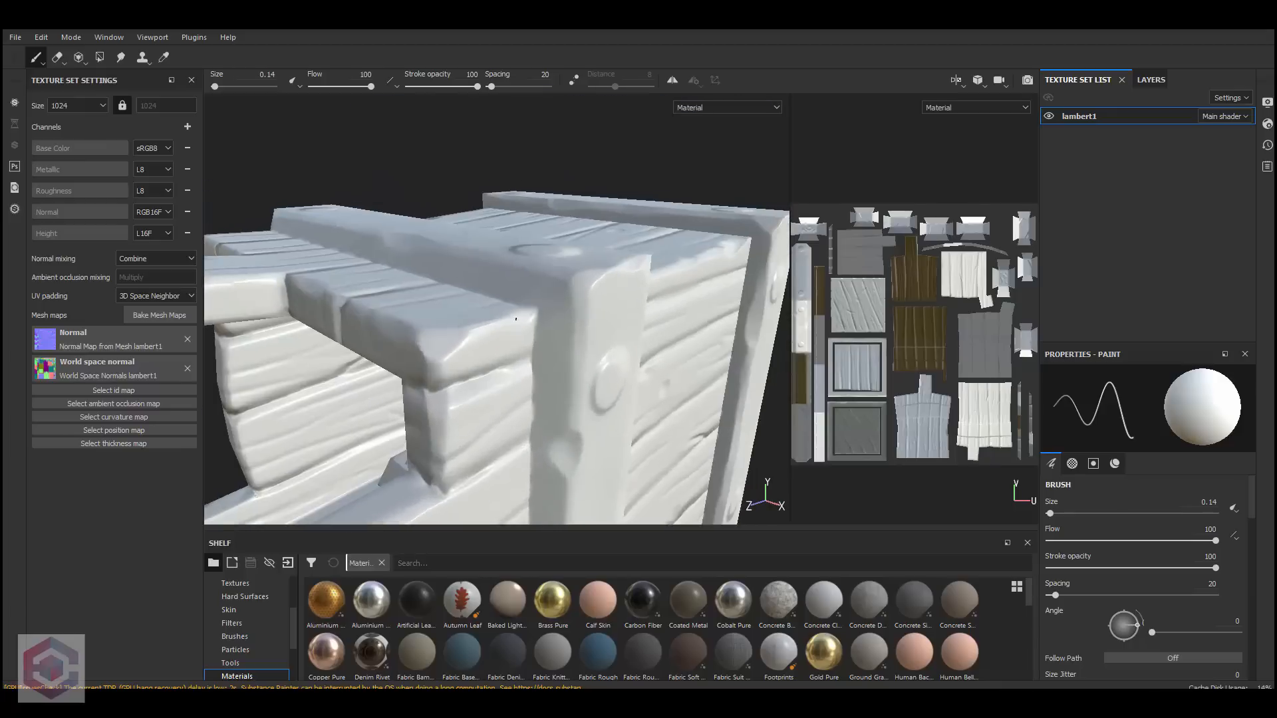
# Step: Examine the upper plank's front edge and the post below it at low viewing angles, and compare that corner with the whole crate
pyautogui.keyDown('alt'); pyautogui.moveTo(519, 336); pyautogui.dragTo(530, 319, button='middle'); pyautogui.keyUp('alt')
pyautogui.keyDown('alt'); pyautogui.moveTo(530, 319); pyautogui.dragTo(559, 345); pyautogui.keyUp('alt')
pyautogui.keyDown('alt'); pyautogui.moveTo(559, 346); pyautogui.dragTo(519, 333, button='right'); pyautogui.keyUp('alt')
pyautogui.keyDown('alt'); pyautogui.moveTo(519, 334); pyautogui.dragTo(615, 371); pyautogui.keyUp('alt')
pyautogui.keyDown('alt'); pyautogui.moveTo(616, 371); pyautogui.dragTo(710, 408, button='right'); pyautogui.keyUp('alt')
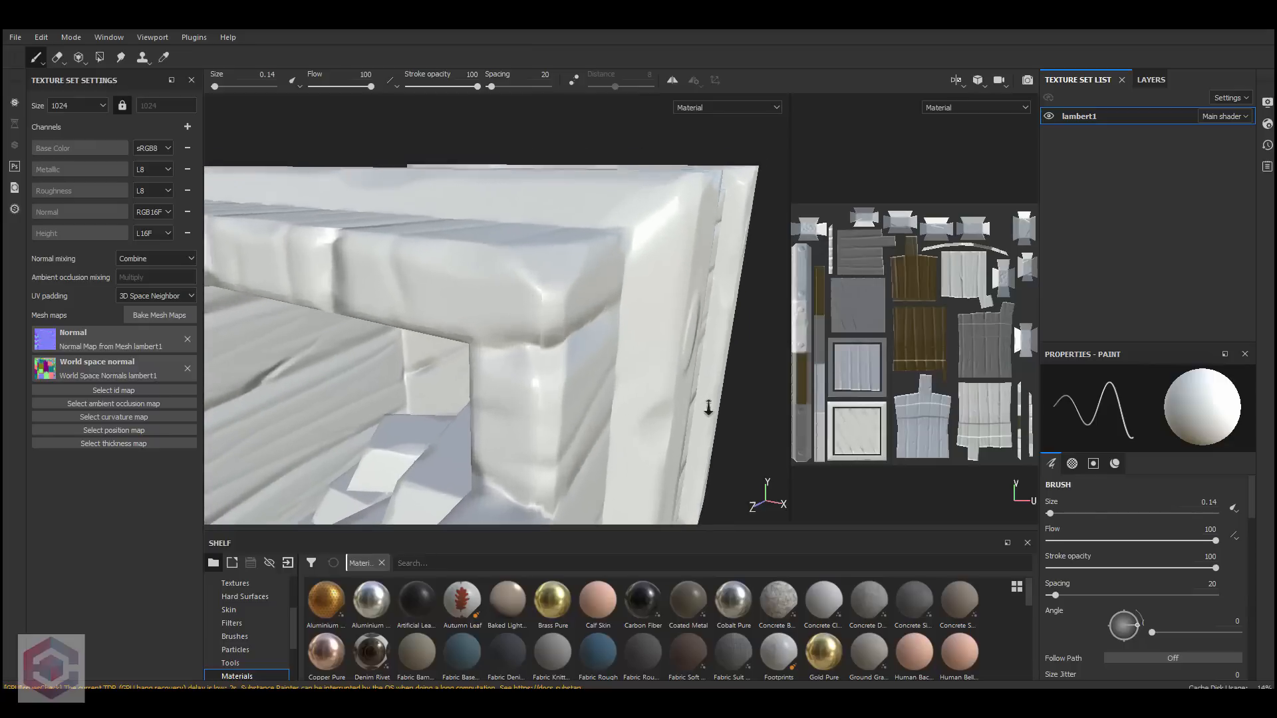
pyautogui.keyDown('alt'); pyautogui.moveTo(709, 408); pyautogui.dragTo(544, 333); pyautogui.keyUp('alt')
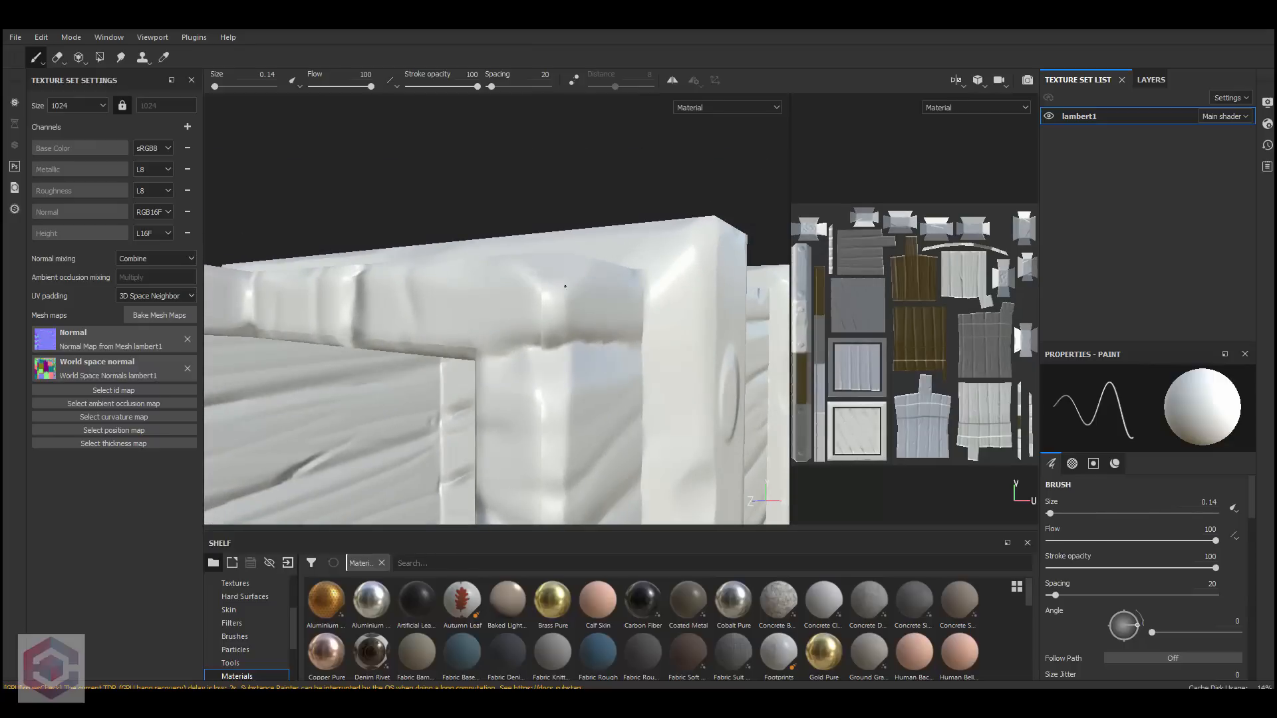
pyautogui.keyDown('alt'); pyautogui.moveTo(565, 286); pyautogui.dragTo(558, 276); pyautogui.keyUp('alt')
pyautogui.keyDown('alt'); pyautogui.moveTo(594, 358); pyautogui.dragTo(633, 347); pyautogui.keyUp('alt')
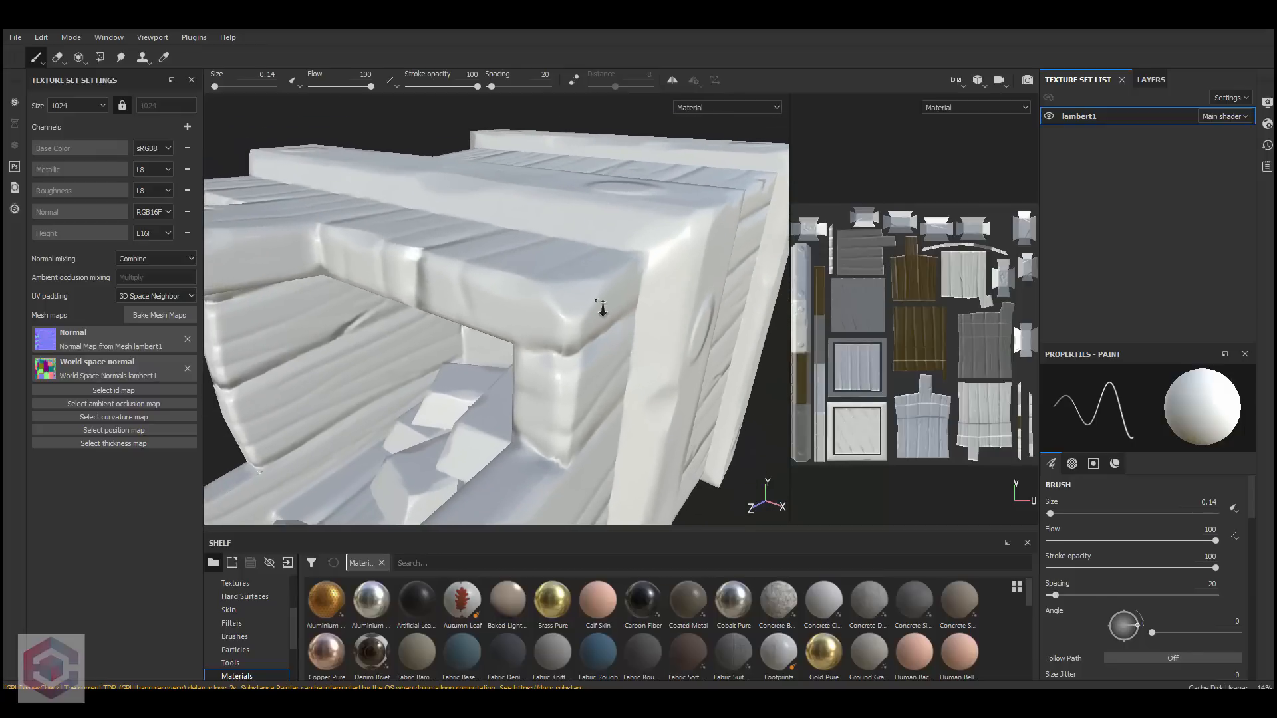
pyautogui.moveTo(603, 307)
pyautogui.keyDown('alt'); pyautogui.mouseDown(button='right')
pyautogui.moveTo(645, 341)
pyautogui.moveTo(658, 334)
pyautogui.moveTo(510, 316)
pyautogui.mouseUp(button='right'); pyautogui.keyUp('alt')
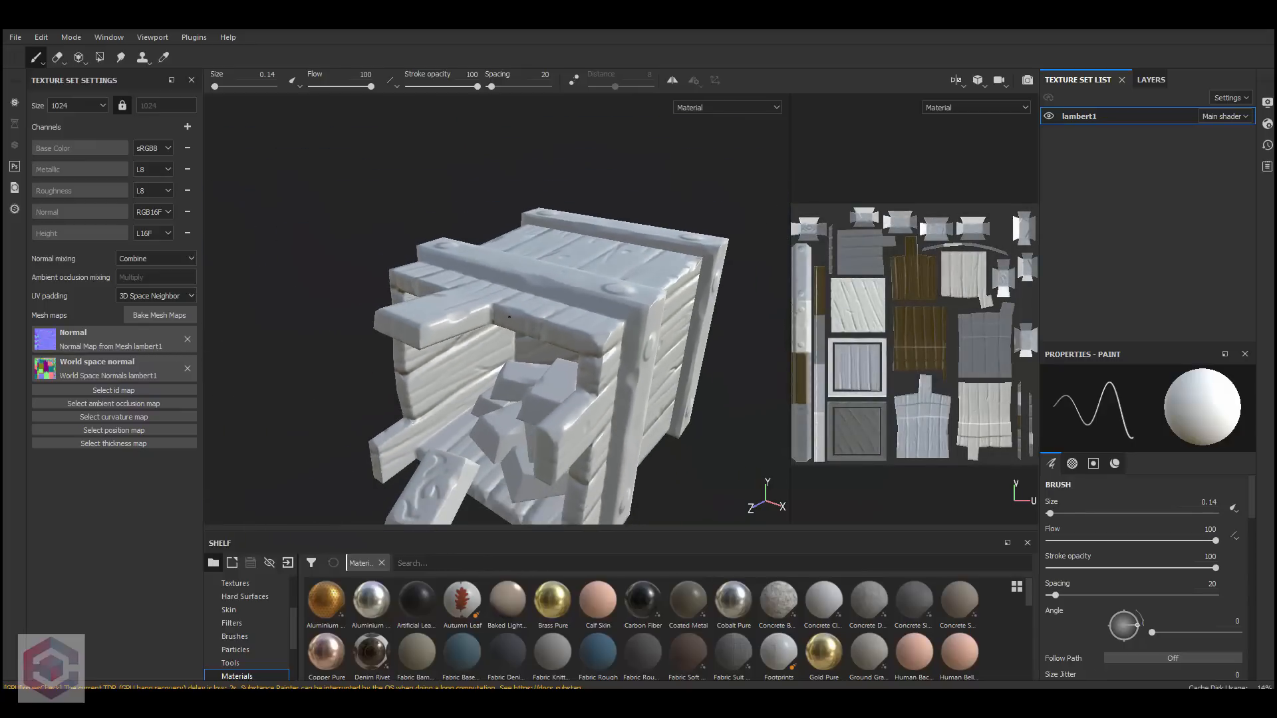
pyautogui.keyDown('alt'); pyautogui.moveTo(510, 316); pyautogui.dragTo(612, 329); pyautogui.keyUp('alt')
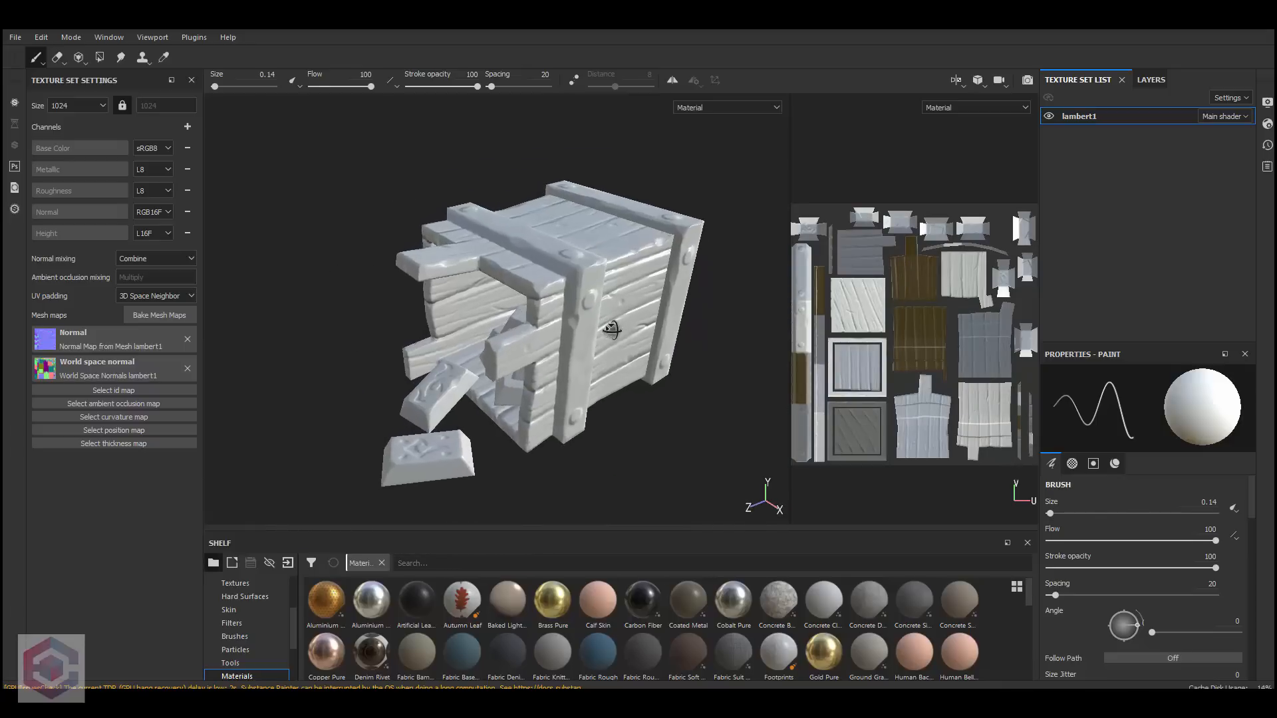
pyautogui.keyDown('alt'); pyautogui.moveTo(612, 329); pyautogui.dragTo(597, 331, button='right'); pyautogui.keyUp('alt')
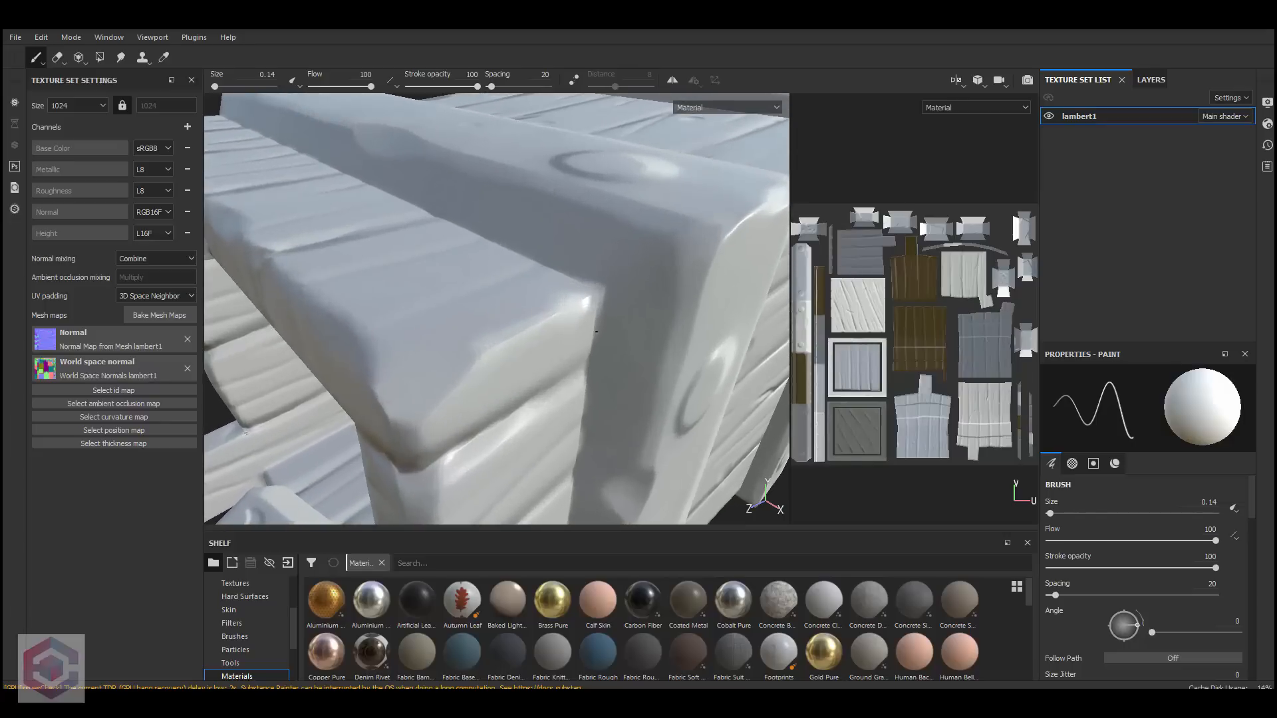
# Step: Rebake the normal and world space normal maps with max frontal distance 0.025 and max rear distance 0.02, and check the plank corner
pyautogui.click(160, 316)
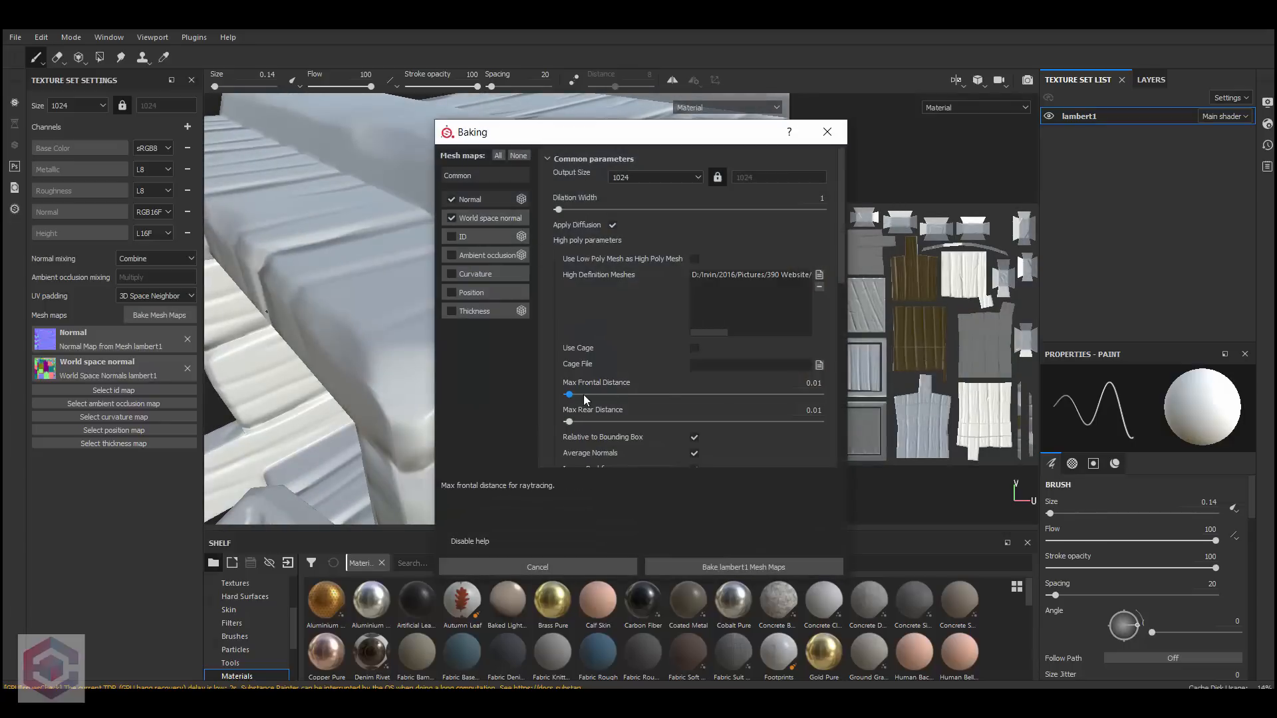
pyautogui.moveTo(570, 394); pyautogui.dragTo(571, 422)
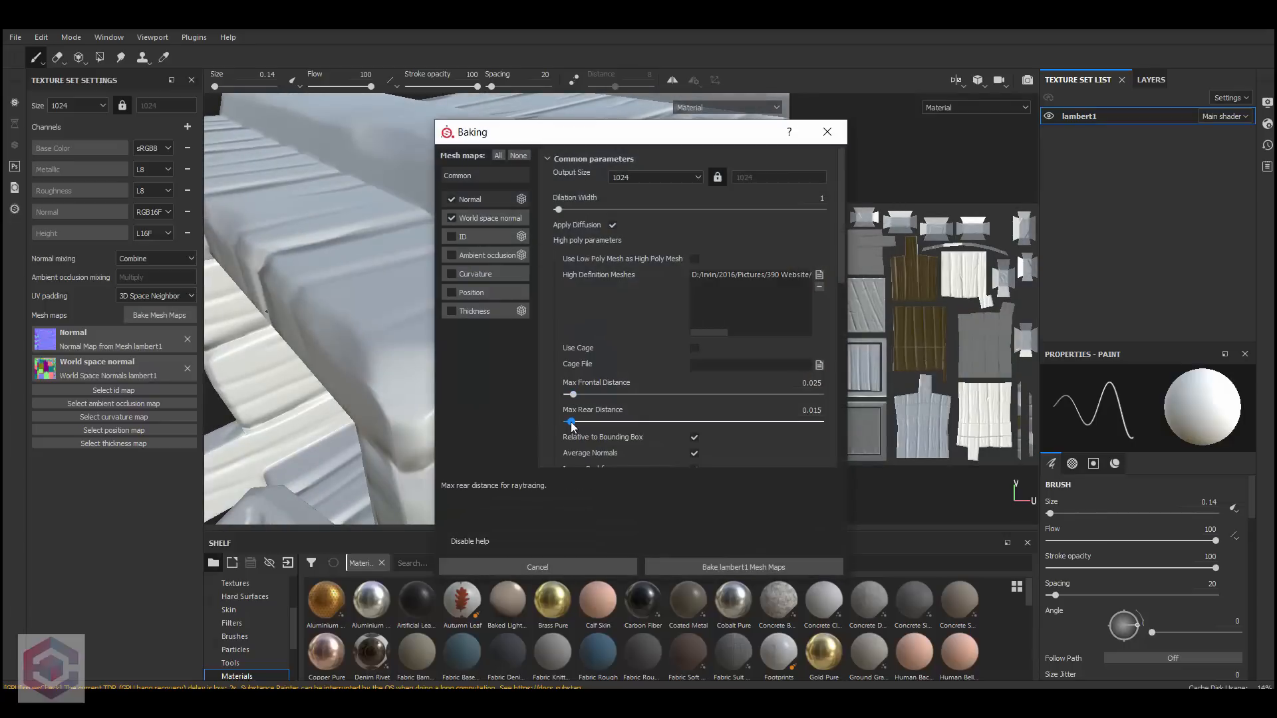
pyautogui.click(744, 568)
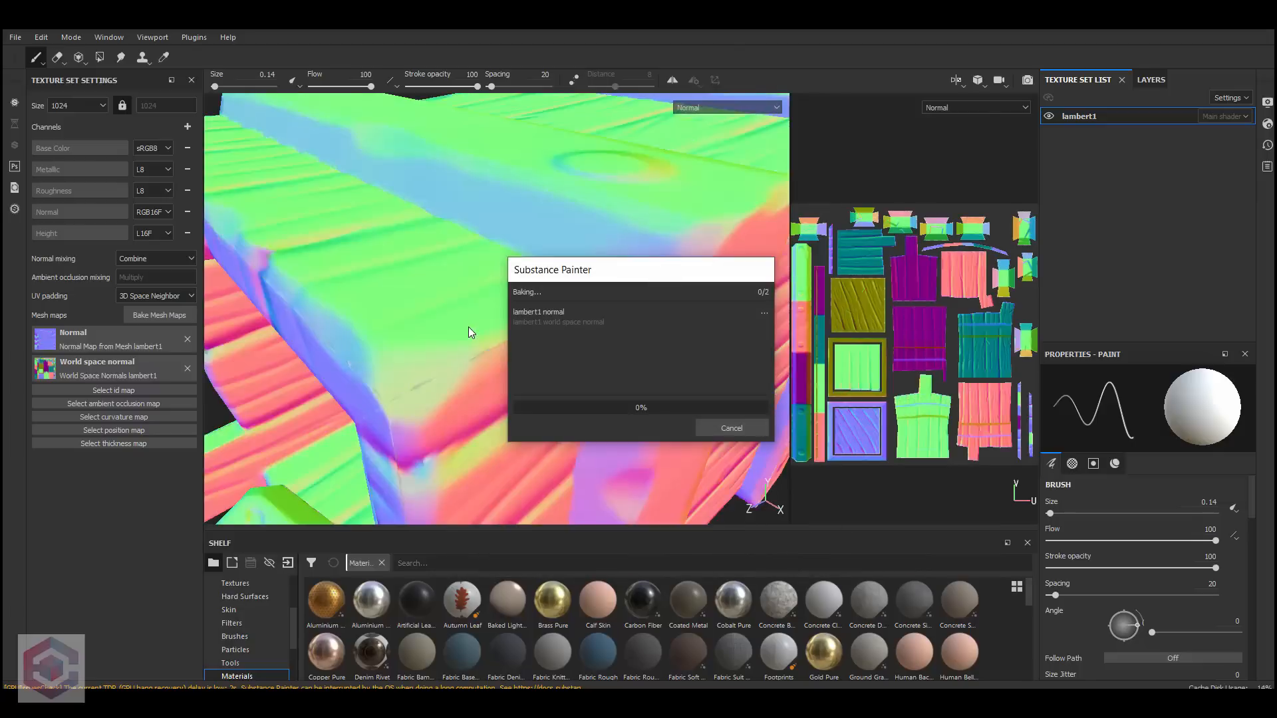
pyautogui.click(749, 434)
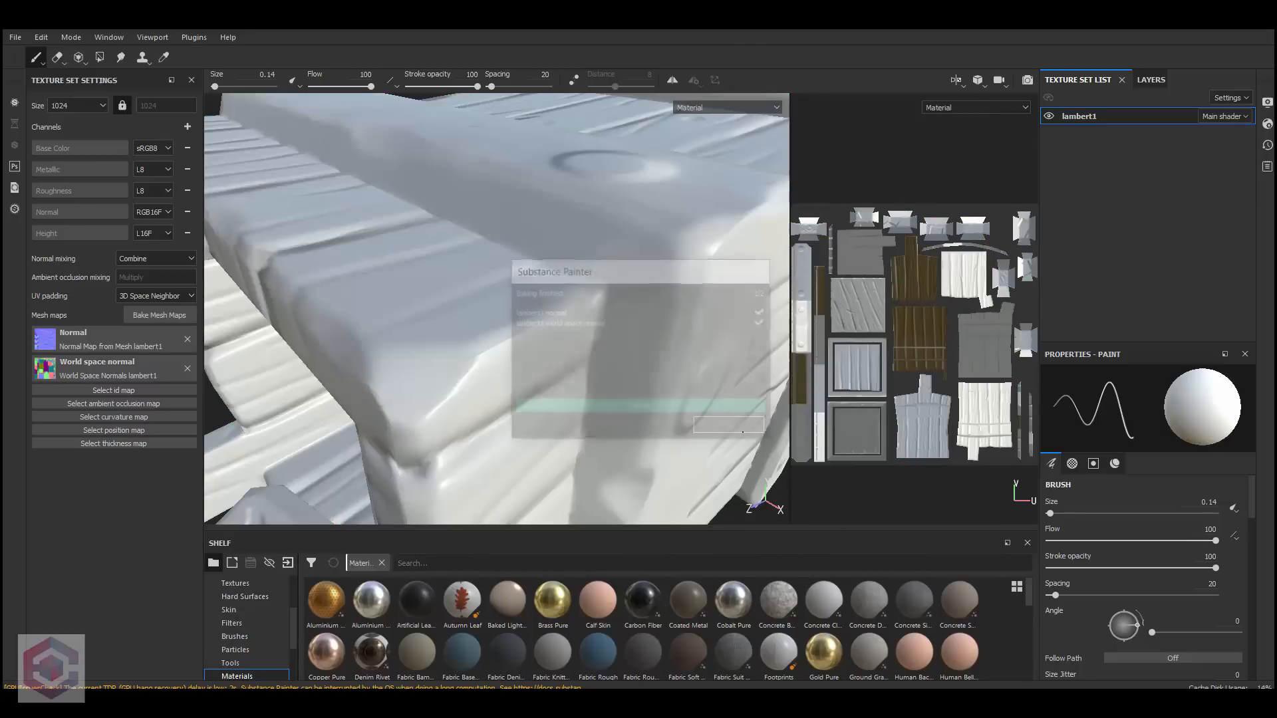
pyautogui.keyDown('alt'); pyautogui.moveTo(596, 272); pyautogui.dragTo(532, 326); pyautogui.keyUp('alt')
pyautogui.keyDown('alt'); pyautogui.moveTo(532, 326); pyautogui.dragTo(558, 335, button='right'); pyautogui.keyUp('alt')
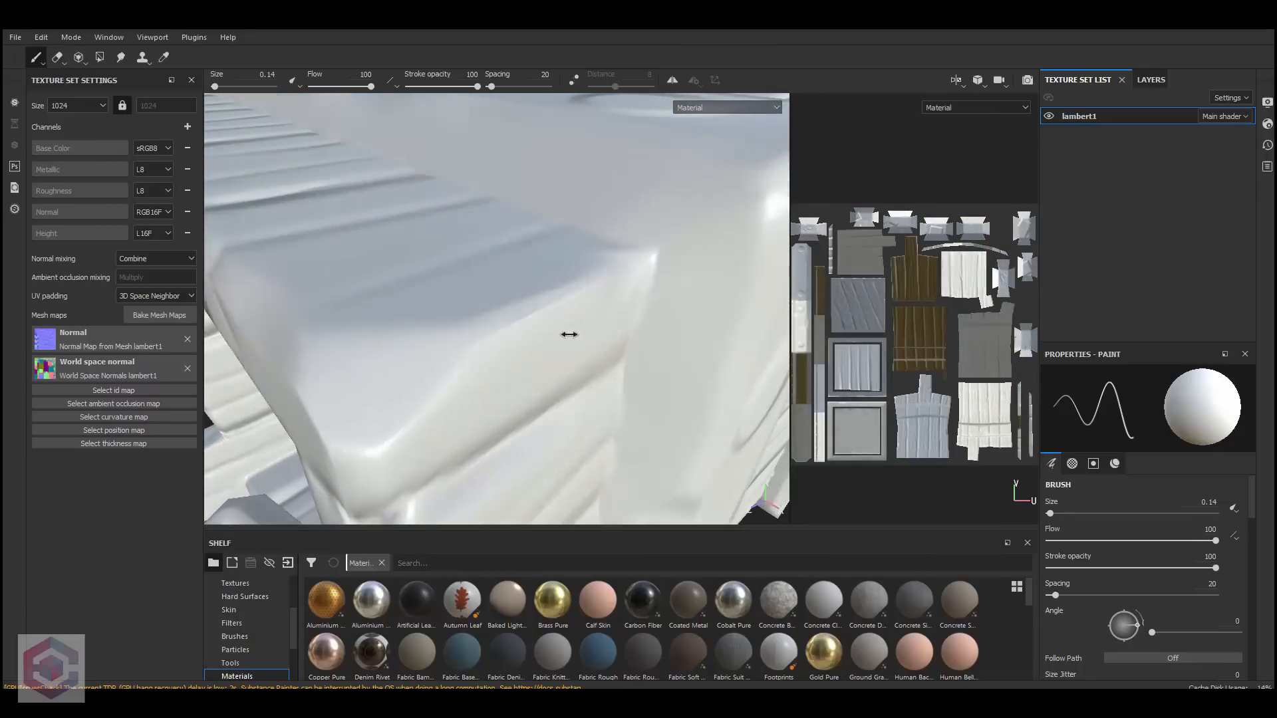
pyautogui.scroll(-5, 570, 335)
pyautogui.scroll(-8, 570, 336)
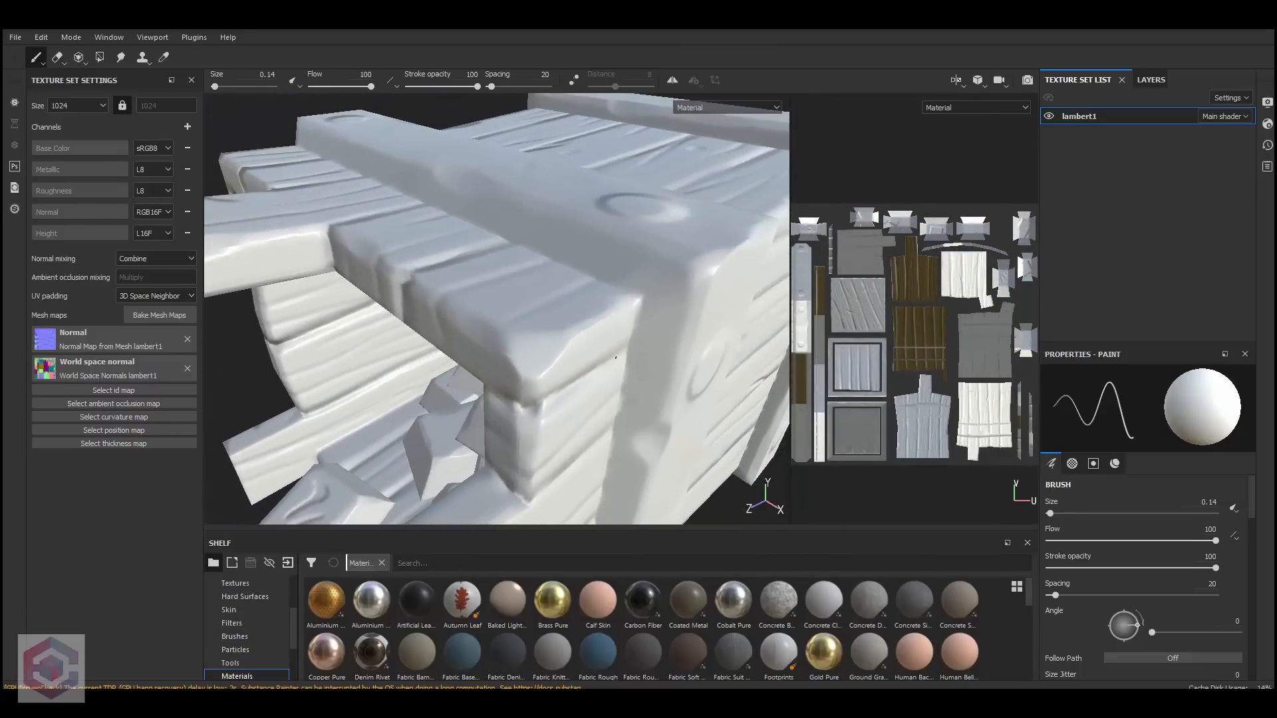
# Step: Limit the next bake to the curvature, position and thickness maps, and go through the curvature and position baker parameters
pyautogui.click(155, 319)
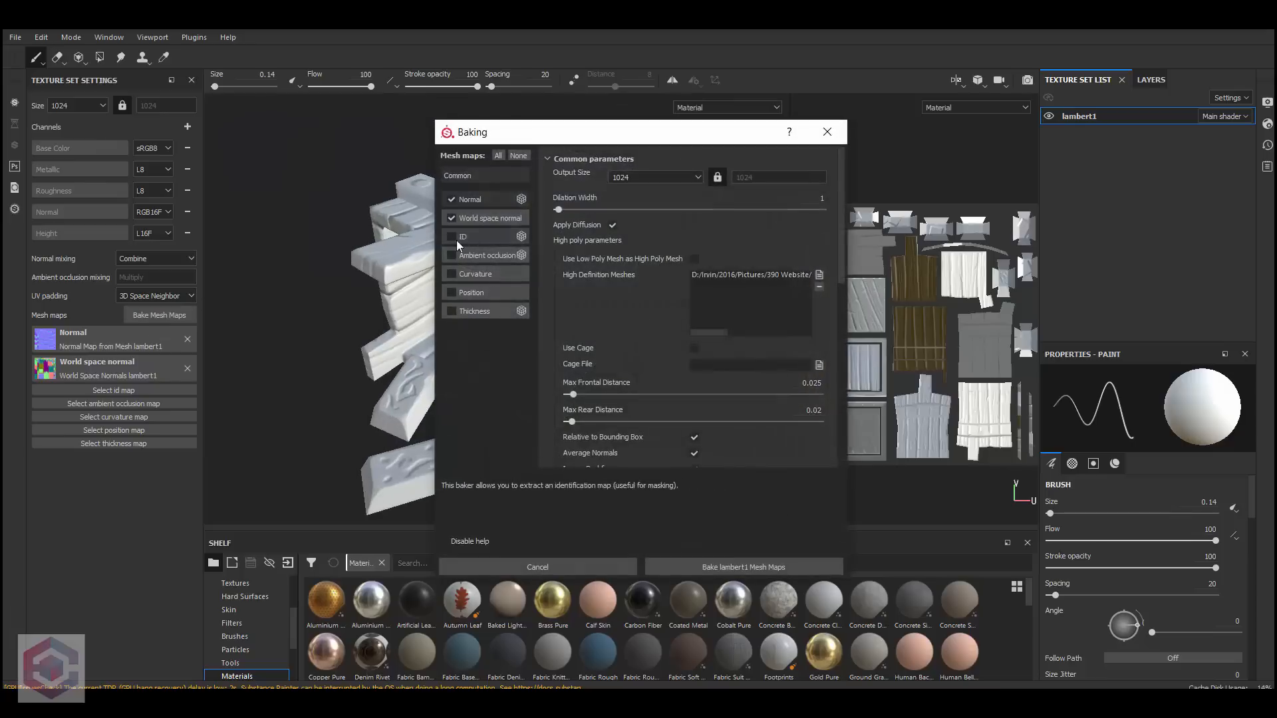
pyautogui.click(452, 293)
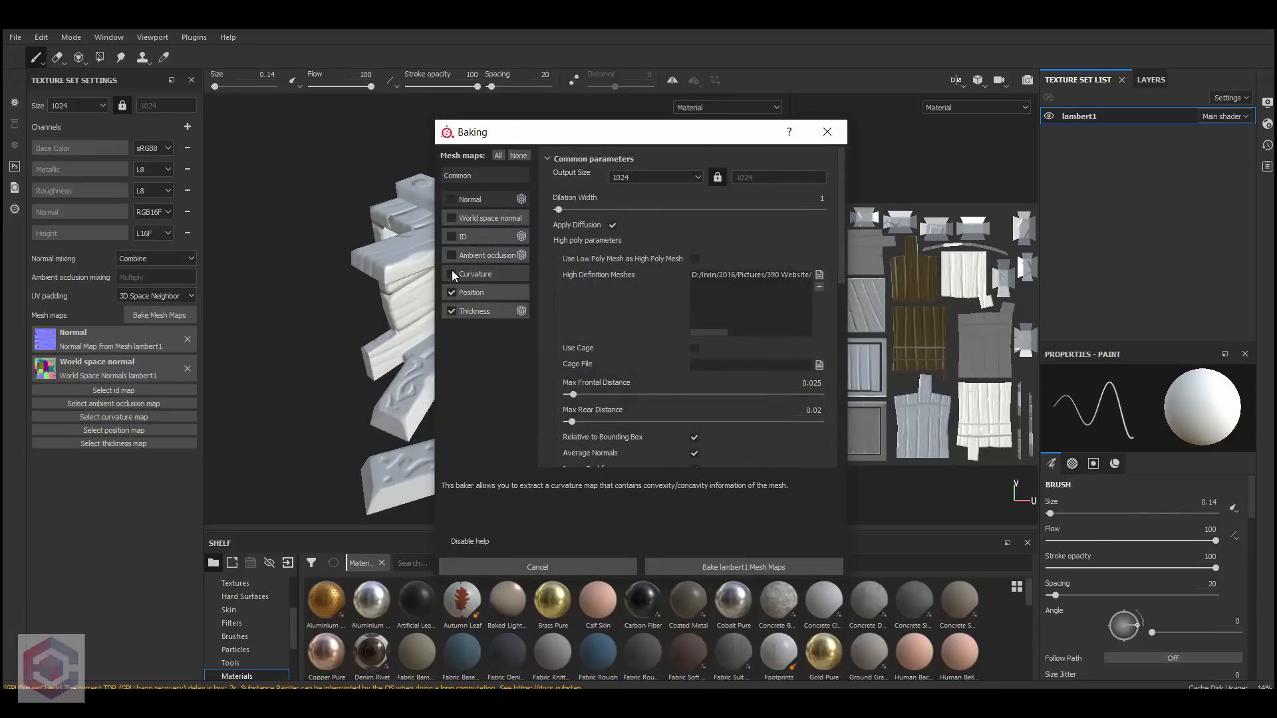
pyautogui.click(476, 277)
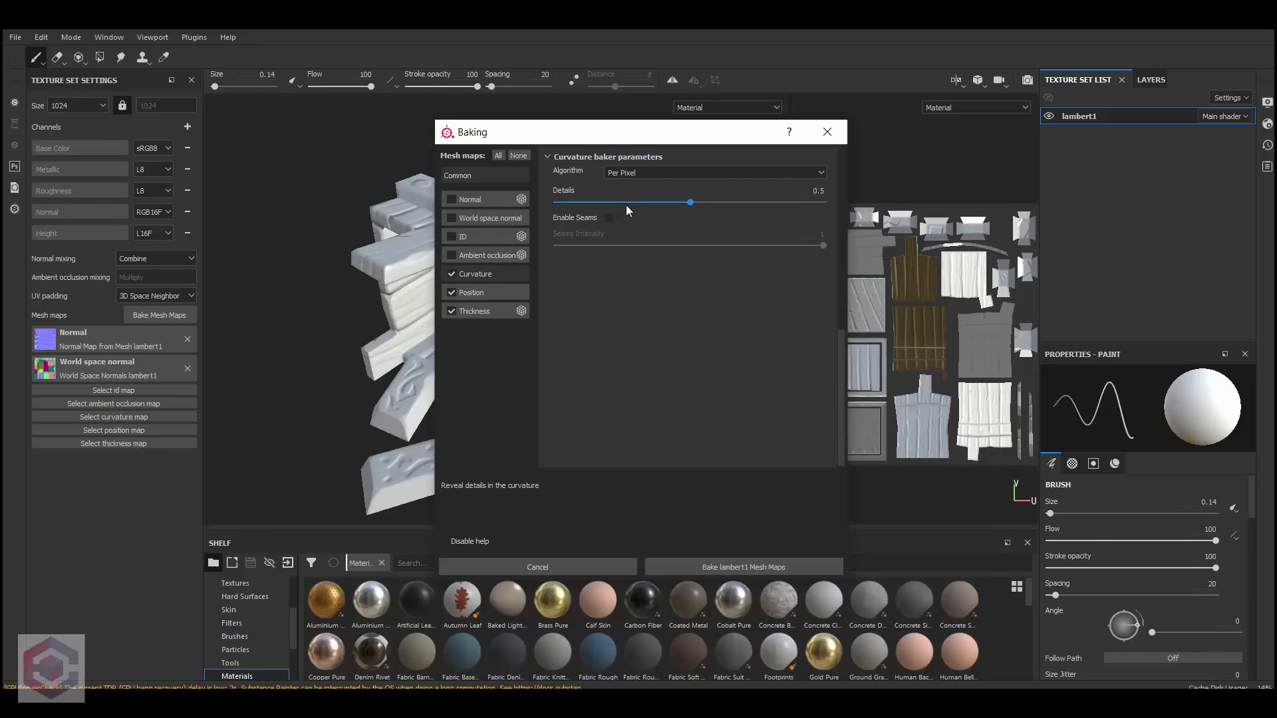
pyautogui.moveTo(637, 204); pyautogui.dragTo(595, 203)
pyautogui.click(480, 294)
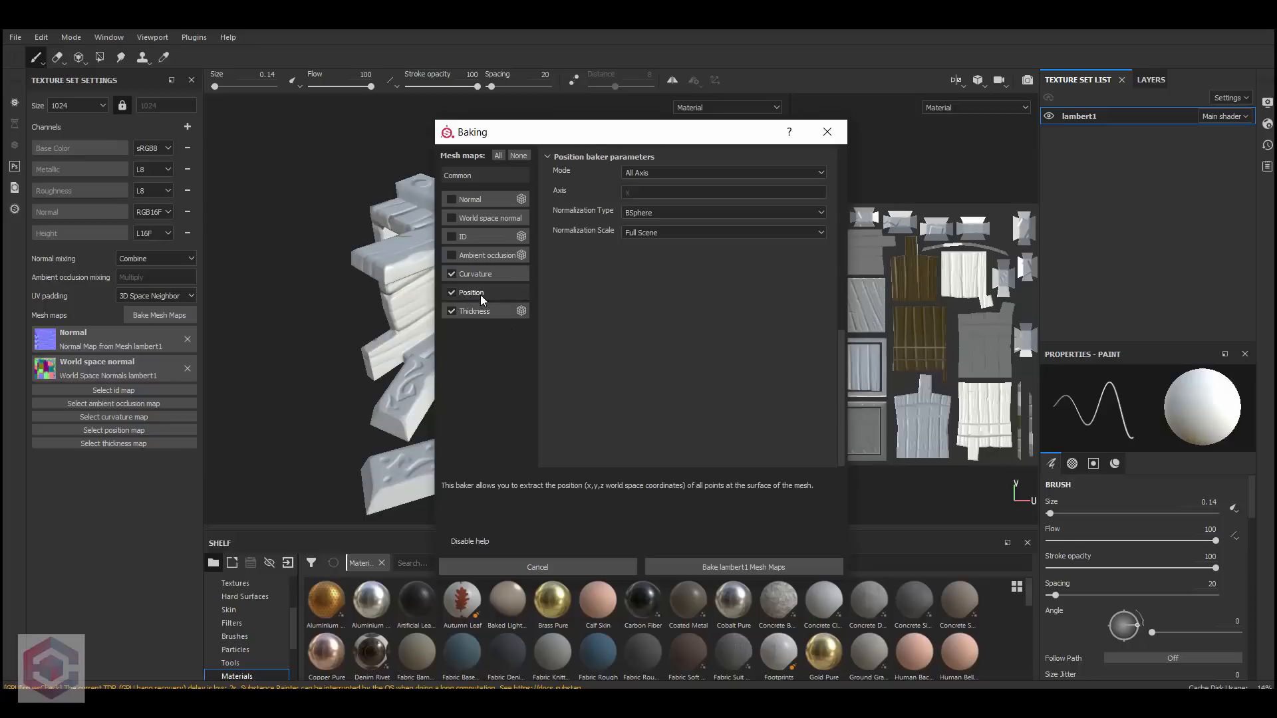
# Step: Set the thickness baker's self occlusion to Only Same Mesh Name and bake the curvature, position and thickness maps
pyautogui.click(489, 308)
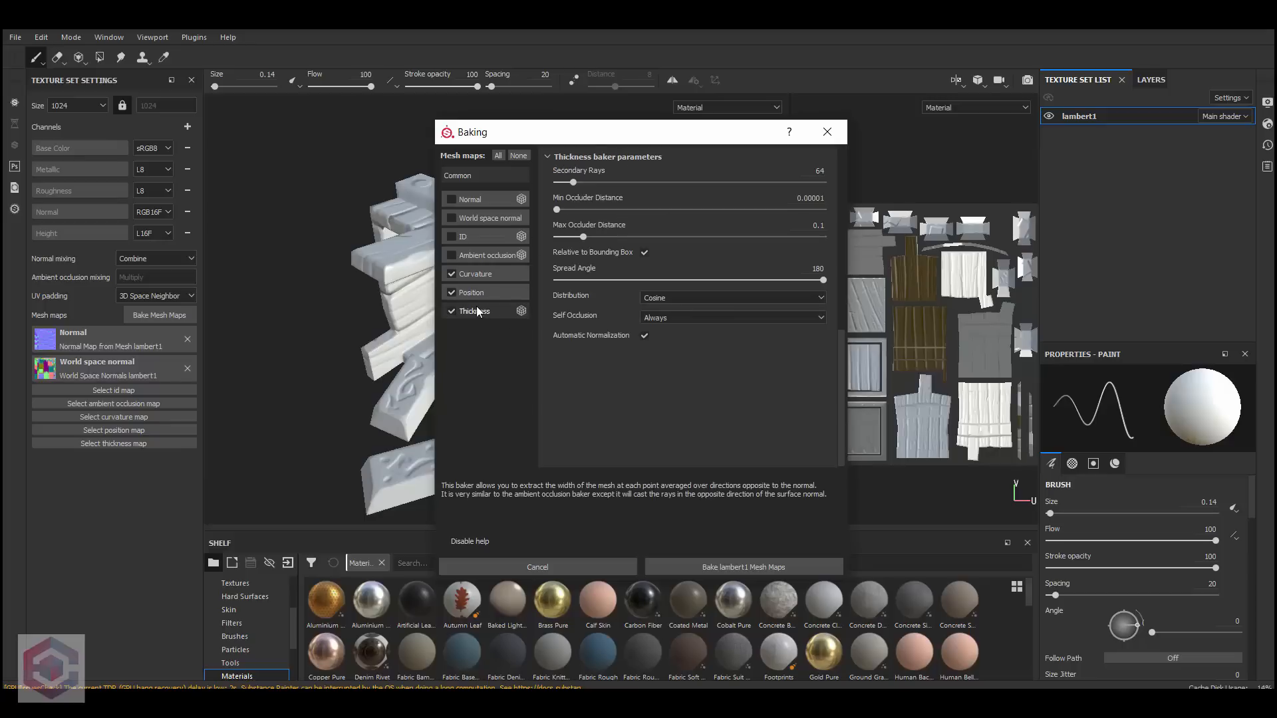
pyautogui.click(677, 318)
pyautogui.click(677, 318)
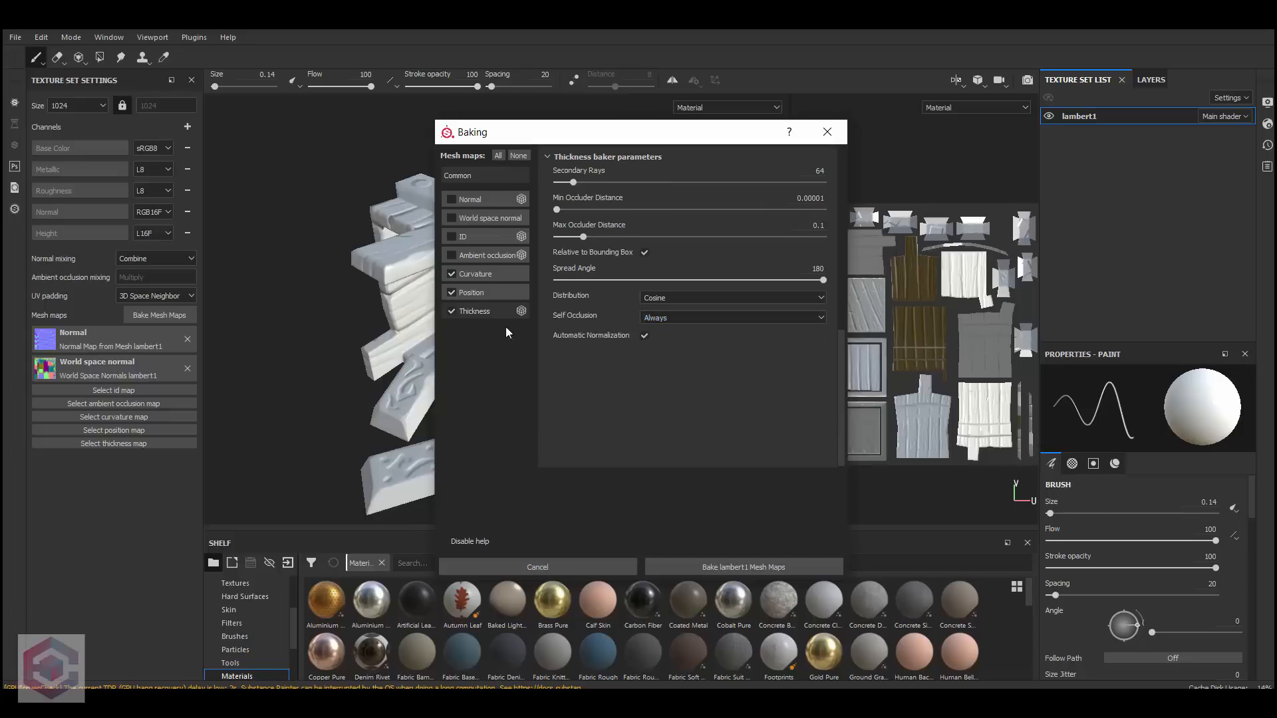
pyautogui.click(682, 316)
pyautogui.click(689, 339)
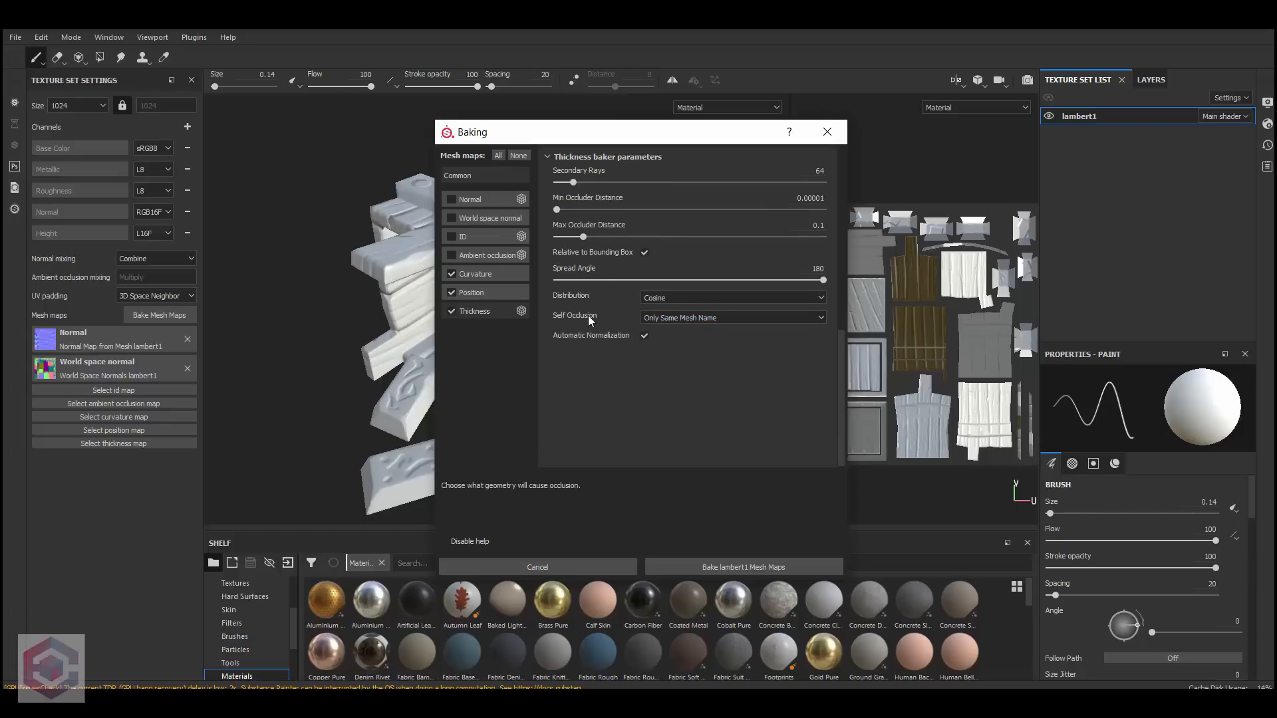
pyautogui.click(741, 570)
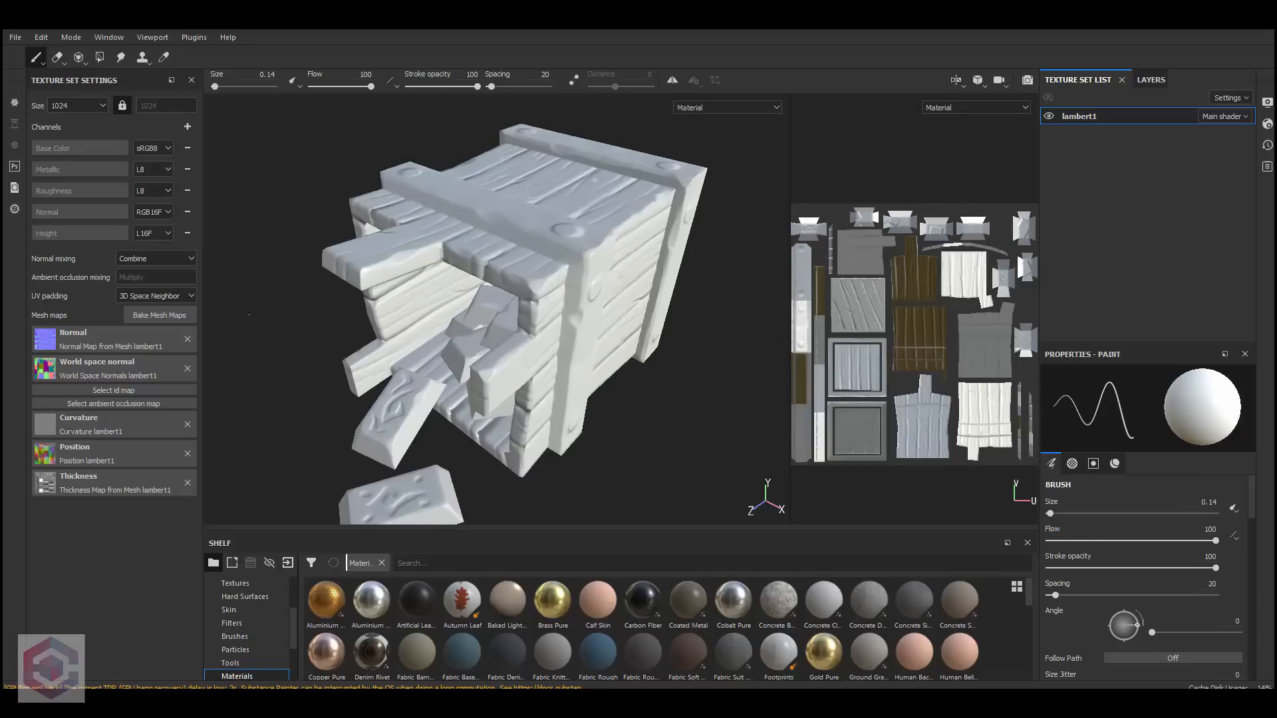
# Step: Limit the next bake to the ambient occlusion map and set its self occlusion to Only Same Mesh Name
pyautogui.click(160, 315)
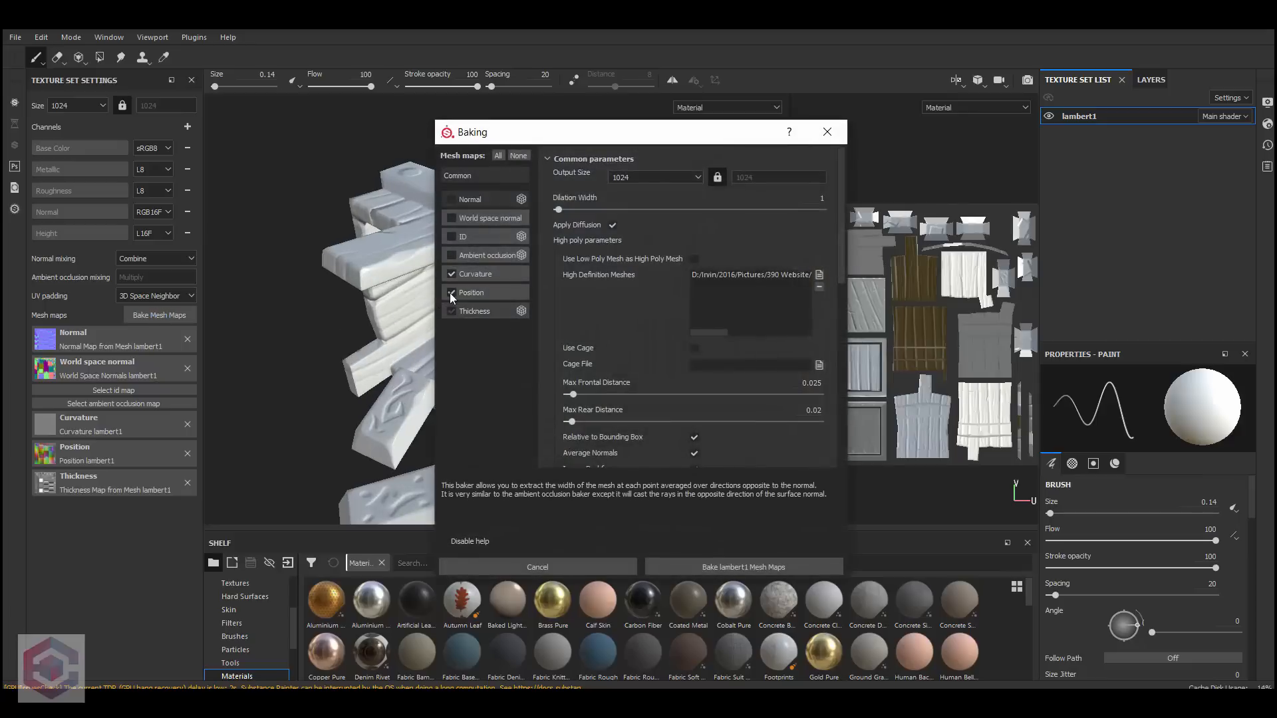
pyautogui.click(450, 293)
pyautogui.click(452, 273)
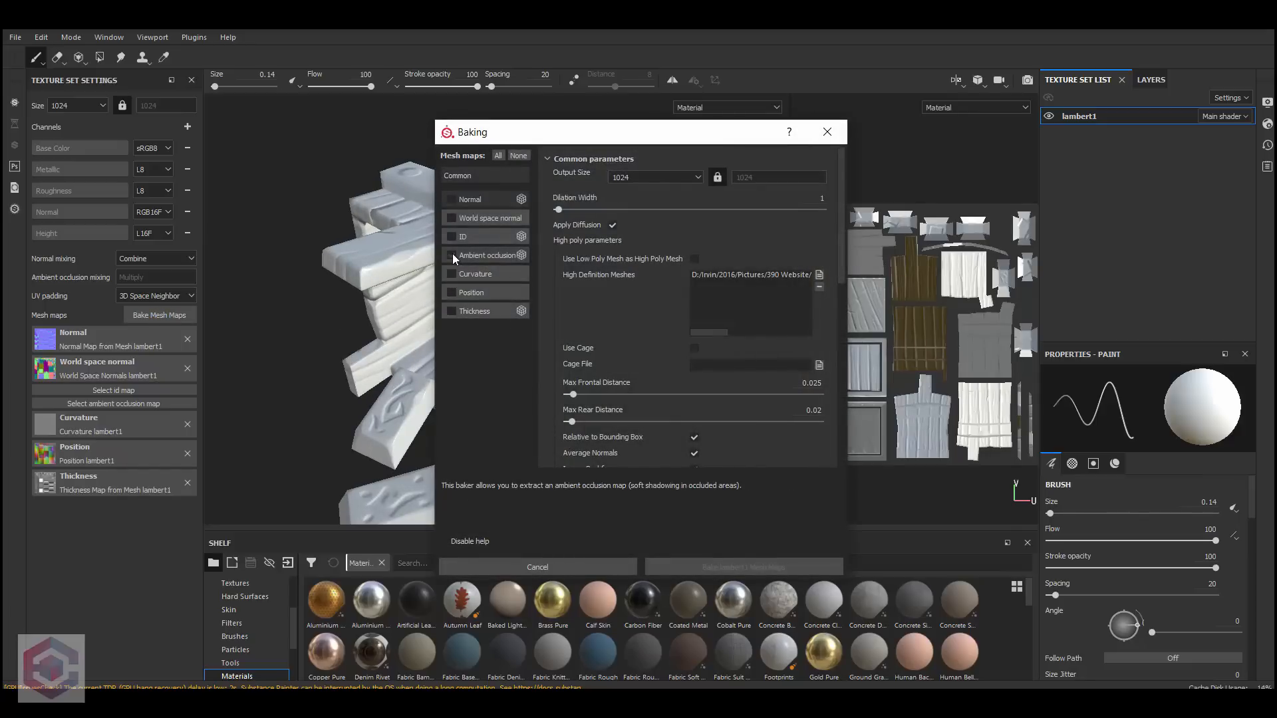
pyautogui.click(452, 255)
pyautogui.click(497, 257)
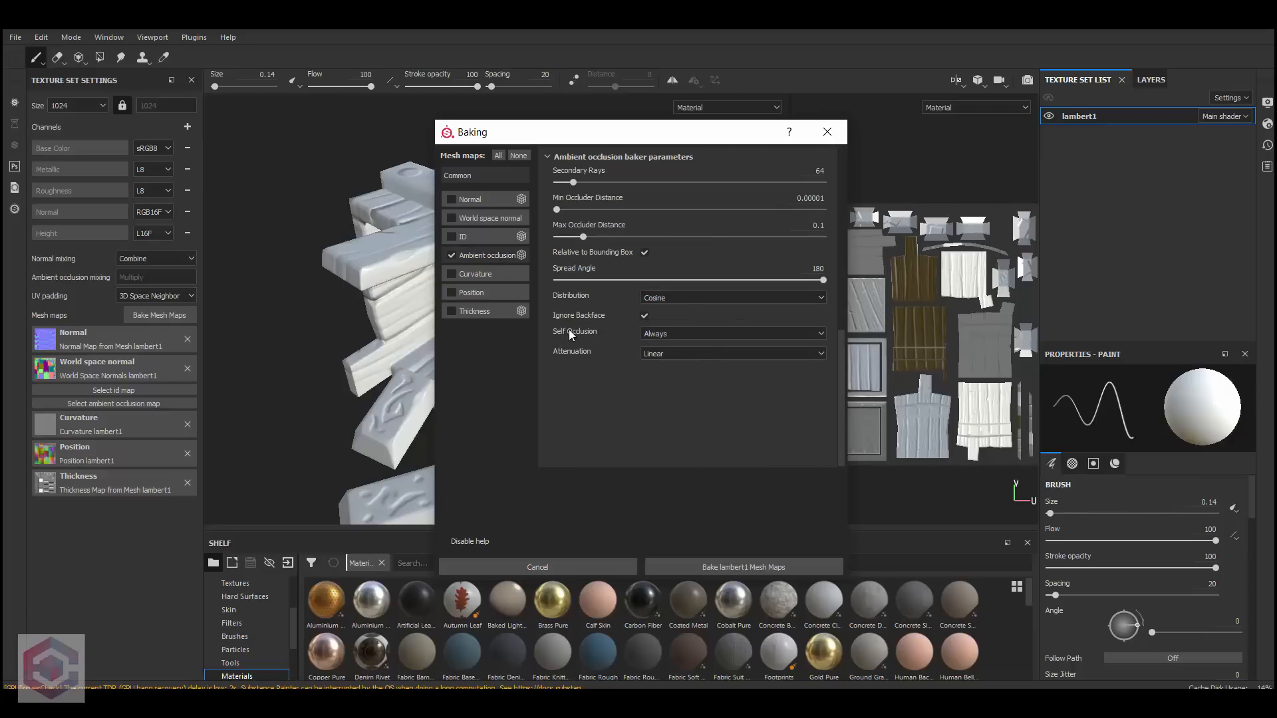
pyautogui.click(673, 336)
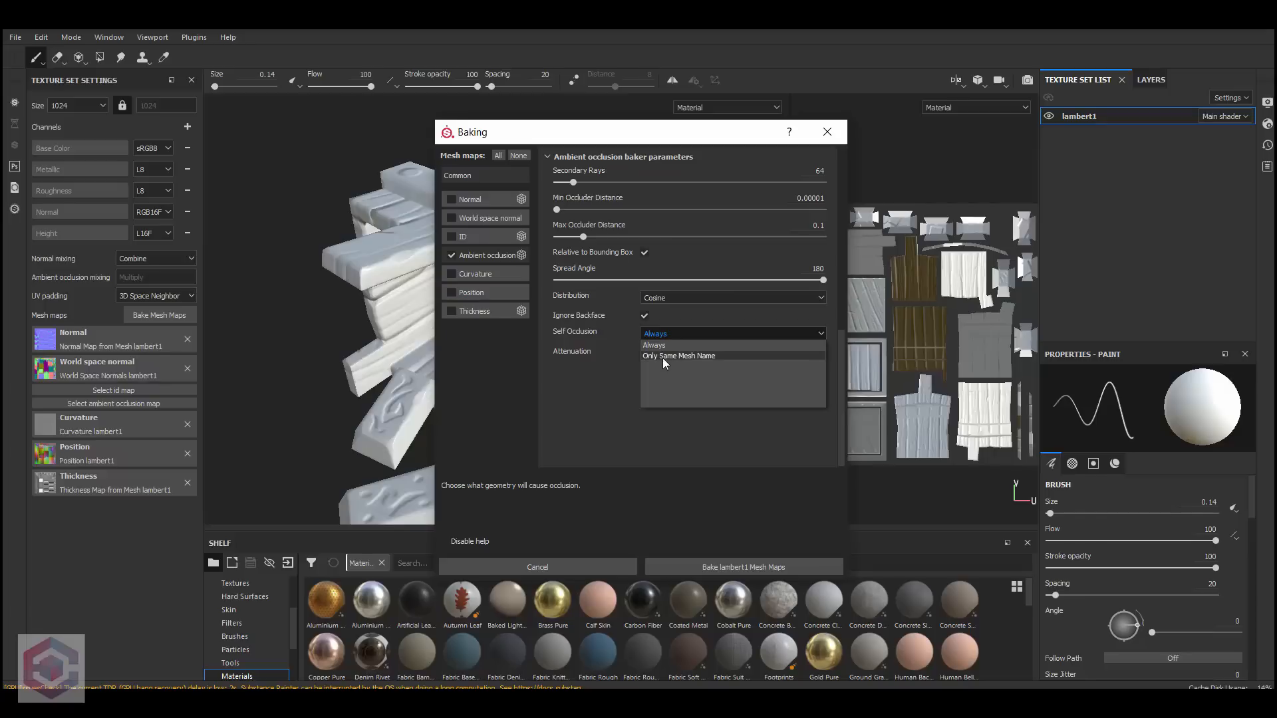
pyautogui.click(685, 357)
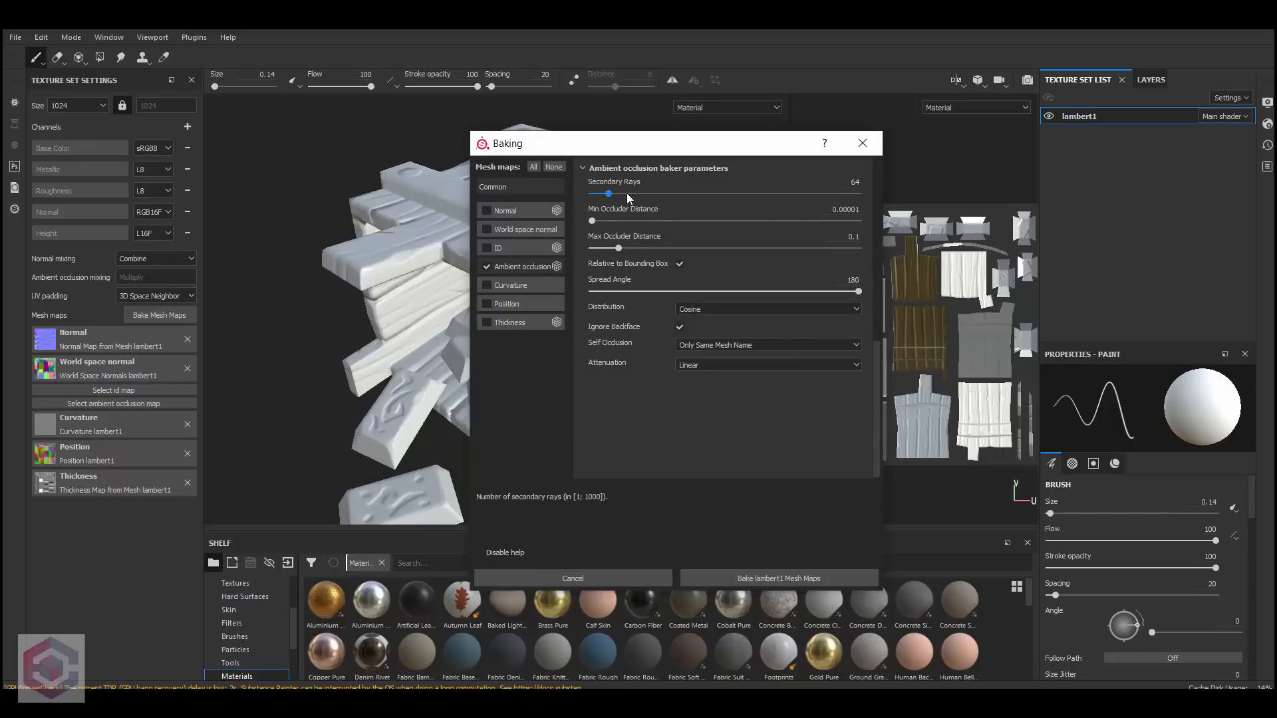
# Step: Bake ambient occlusion with Uniform distribution, max occluder distance 0.205 and 116 secondary rays, and move the bake report off the crate
pyautogui.click(710, 309)
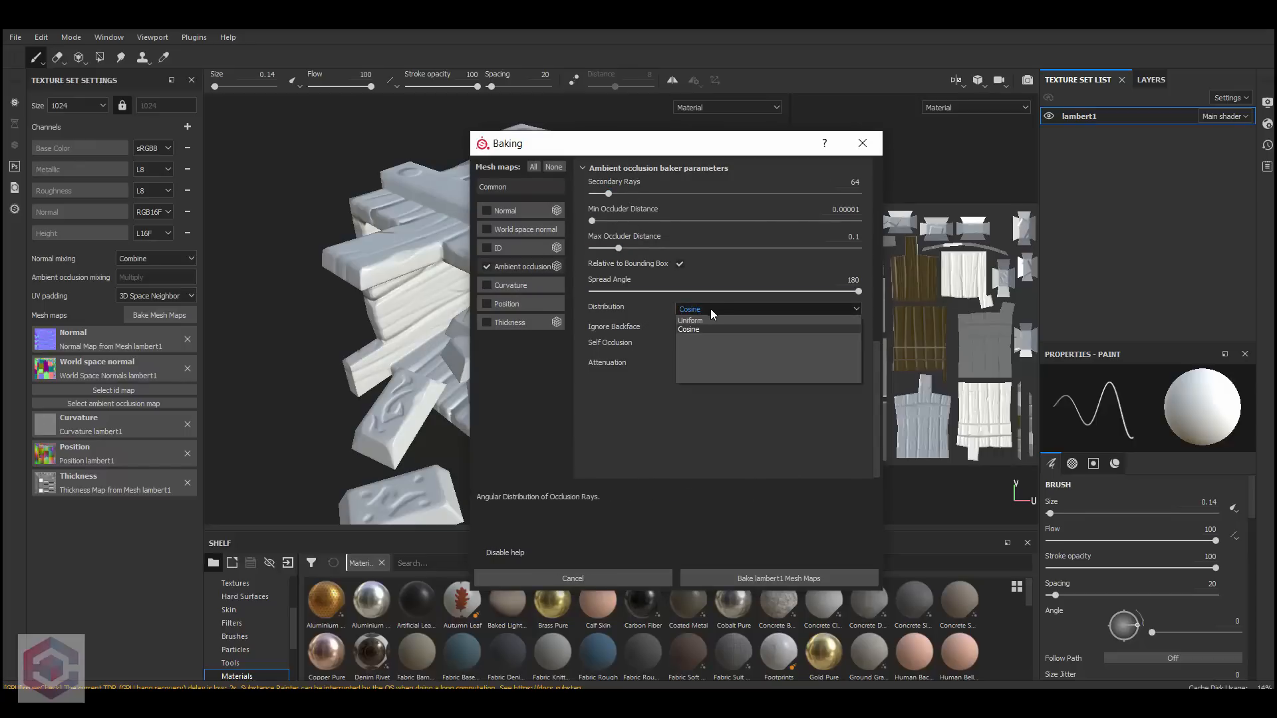
pyautogui.click(715, 320)
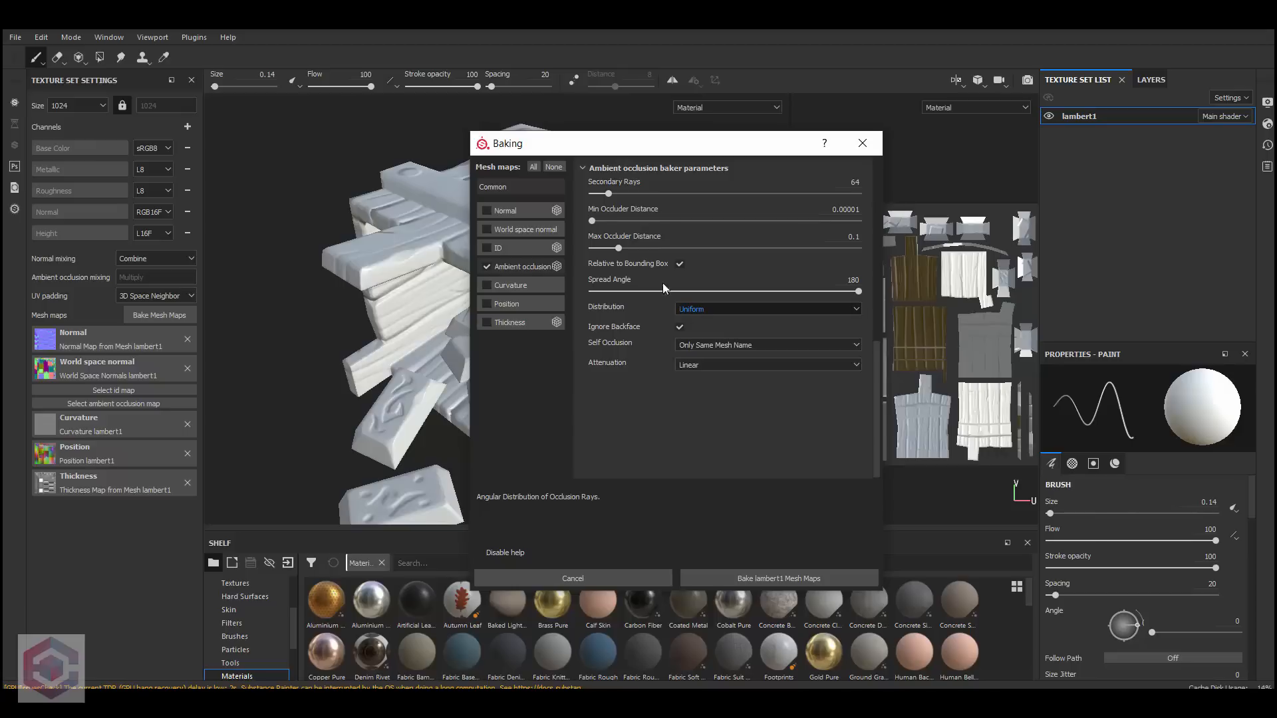
pyautogui.moveTo(619, 249); pyautogui.dragTo(646, 243)
pyautogui.moveTo(616, 194); pyautogui.dragTo(623, 193)
pyautogui.moveTo(699, 146); pyautogui.dragTo(751, 151)
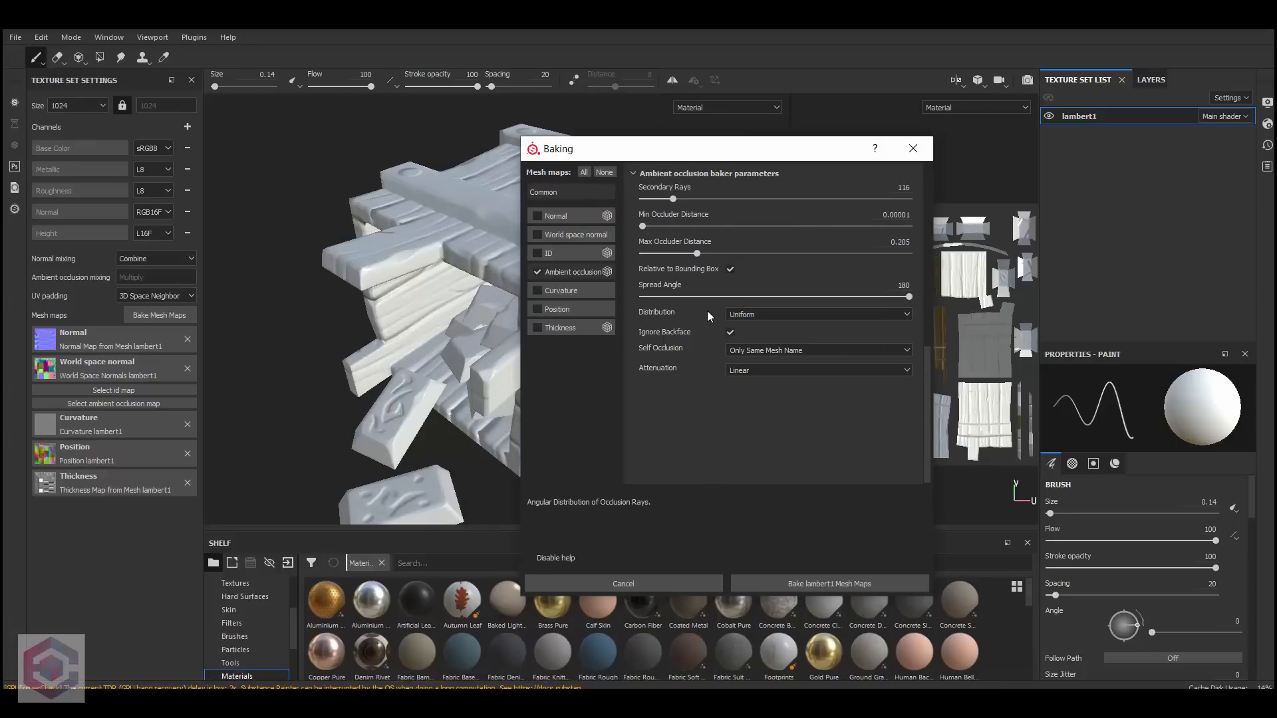
pyautogui.click(853, 579)
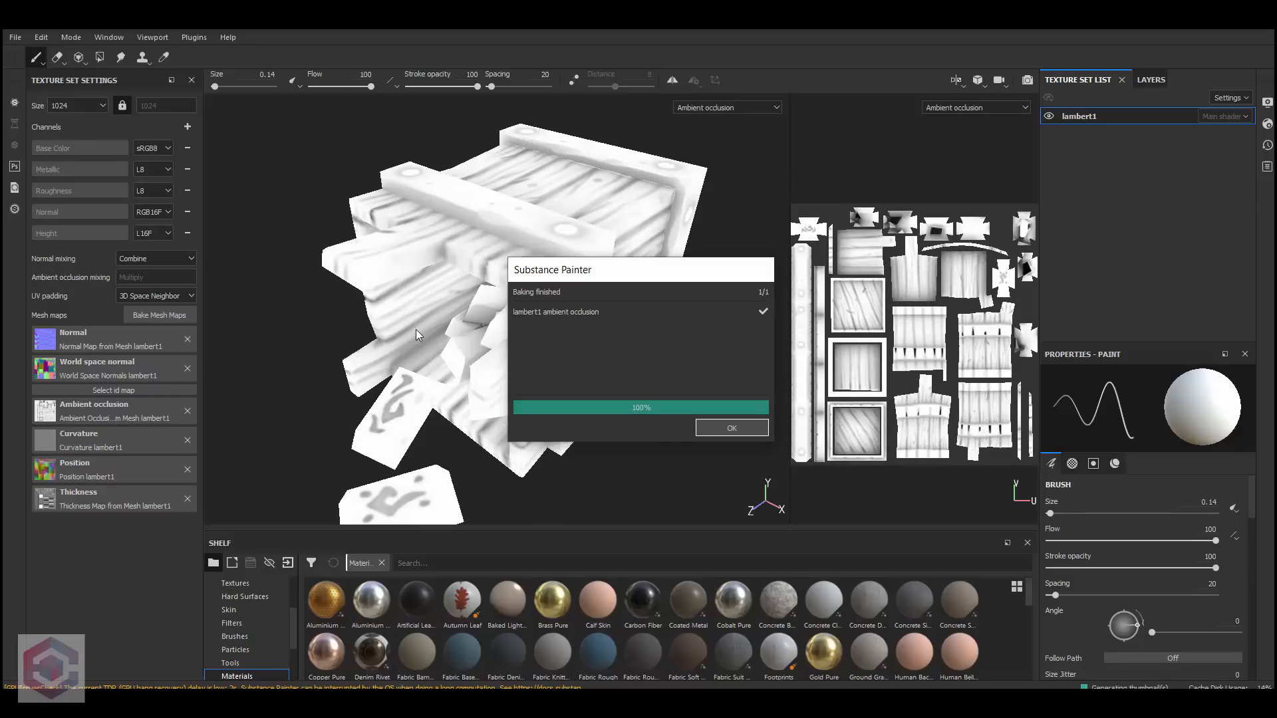
pyautogui.moveTo(600, 270); pyautogui.dragTo(807, 330)
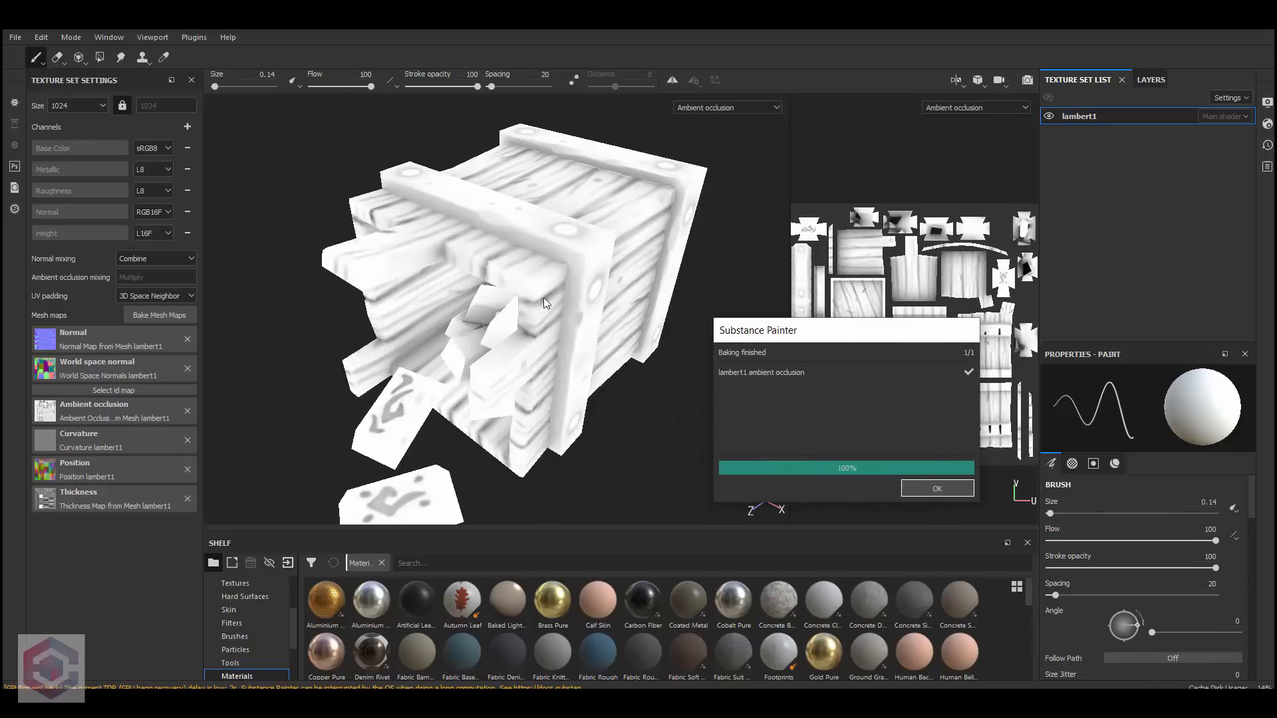
# Step: Dismiss the bake report, close the baking settings and show the smart materials in the shelf
pyautogui.click(938, 489)
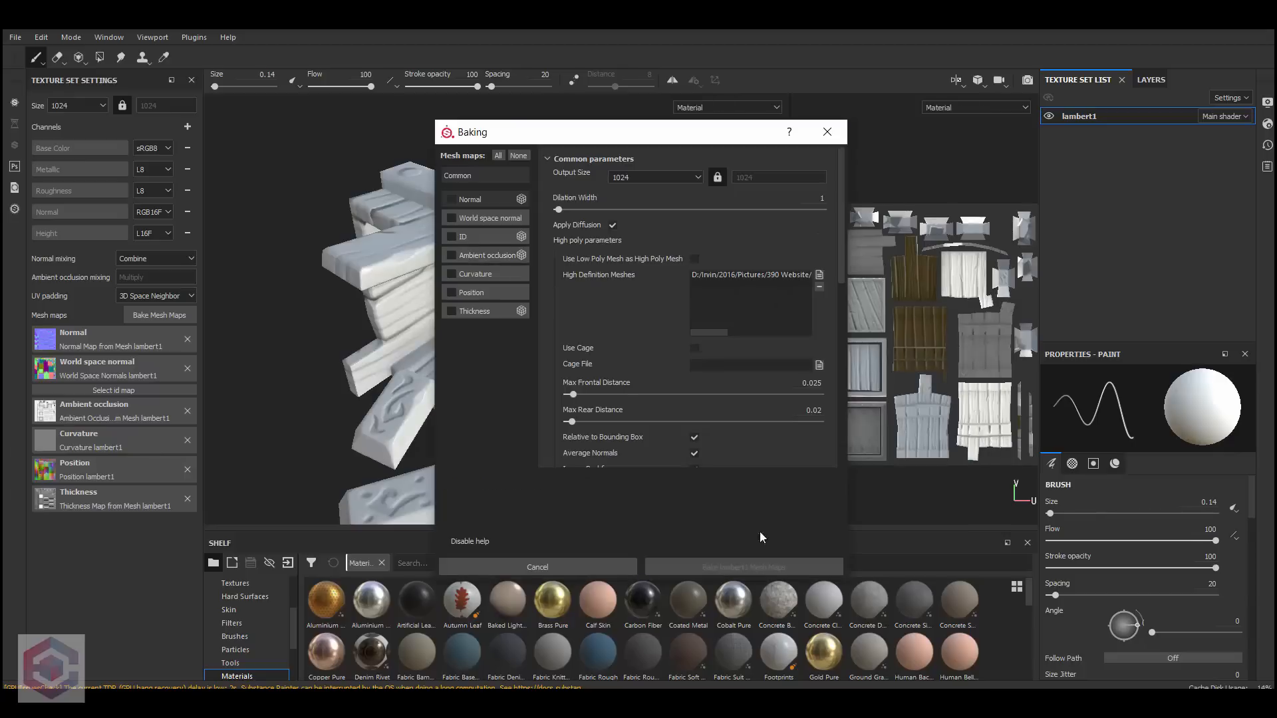
pyautogui.click(828, 132)
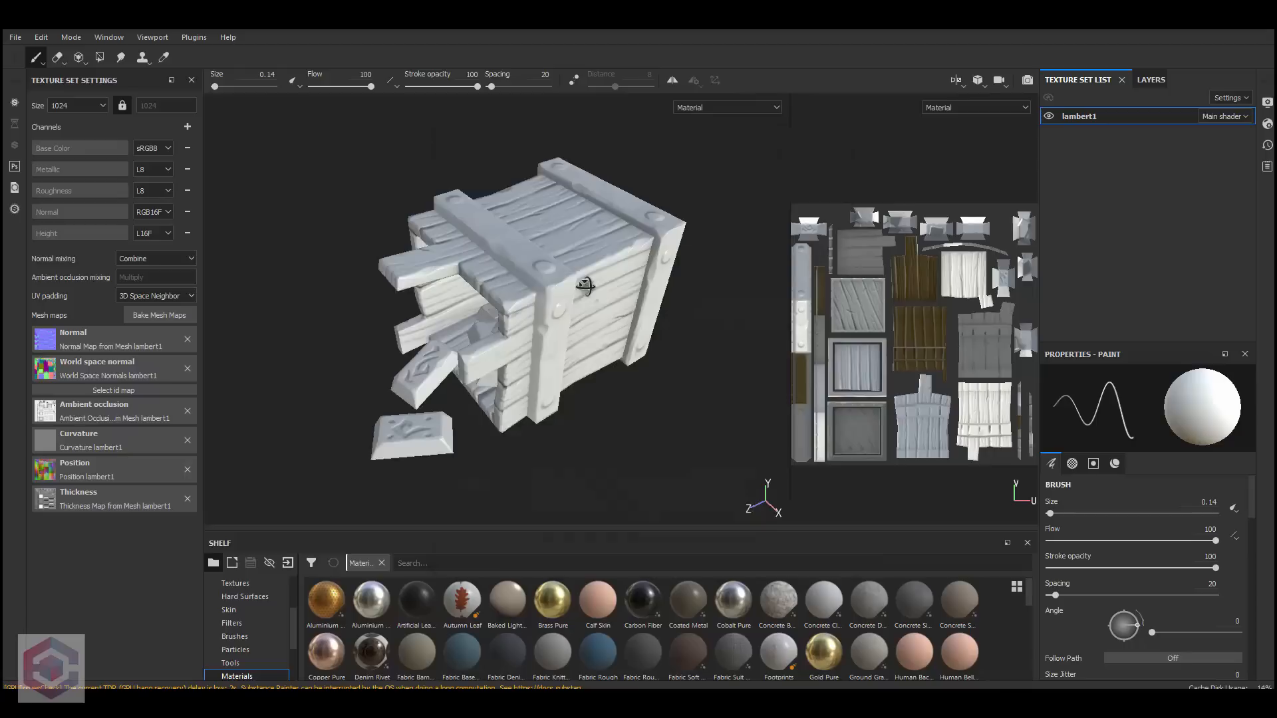
pyautogui.scroll(-2, 260, 626)
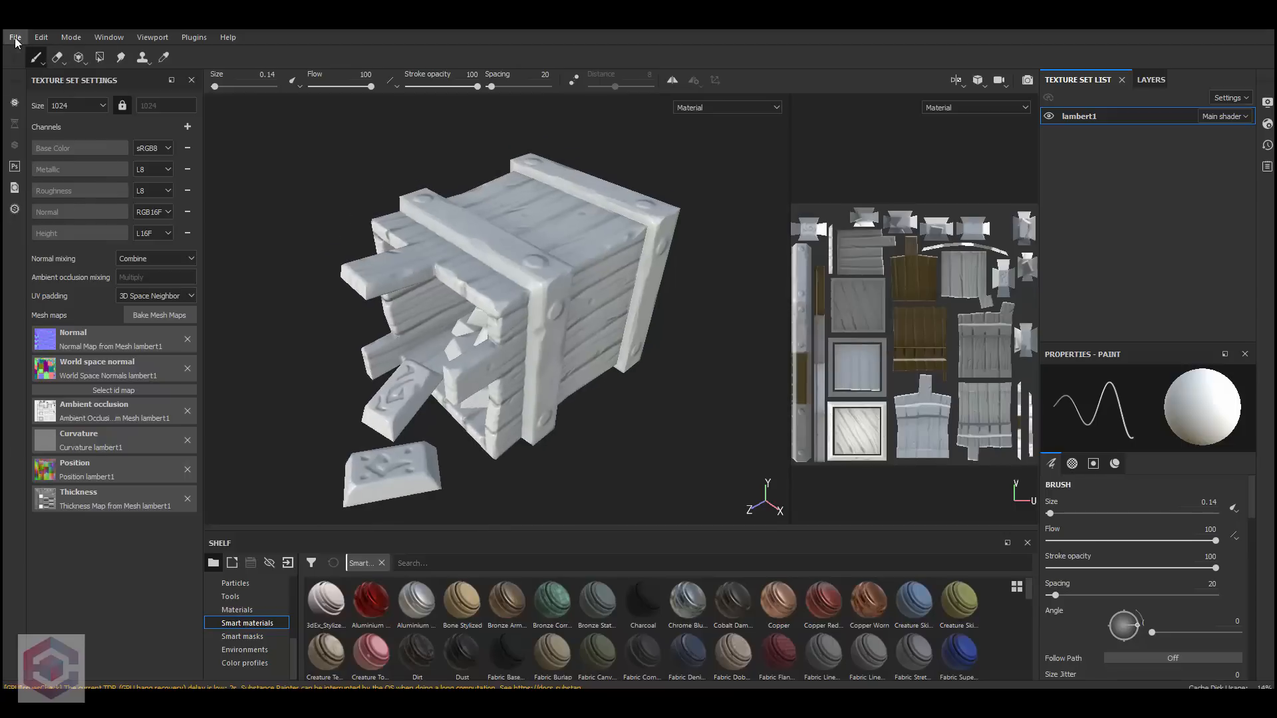
# Step: Open the finished textured crate project from the recent files
pyautogui.click(16, 38)
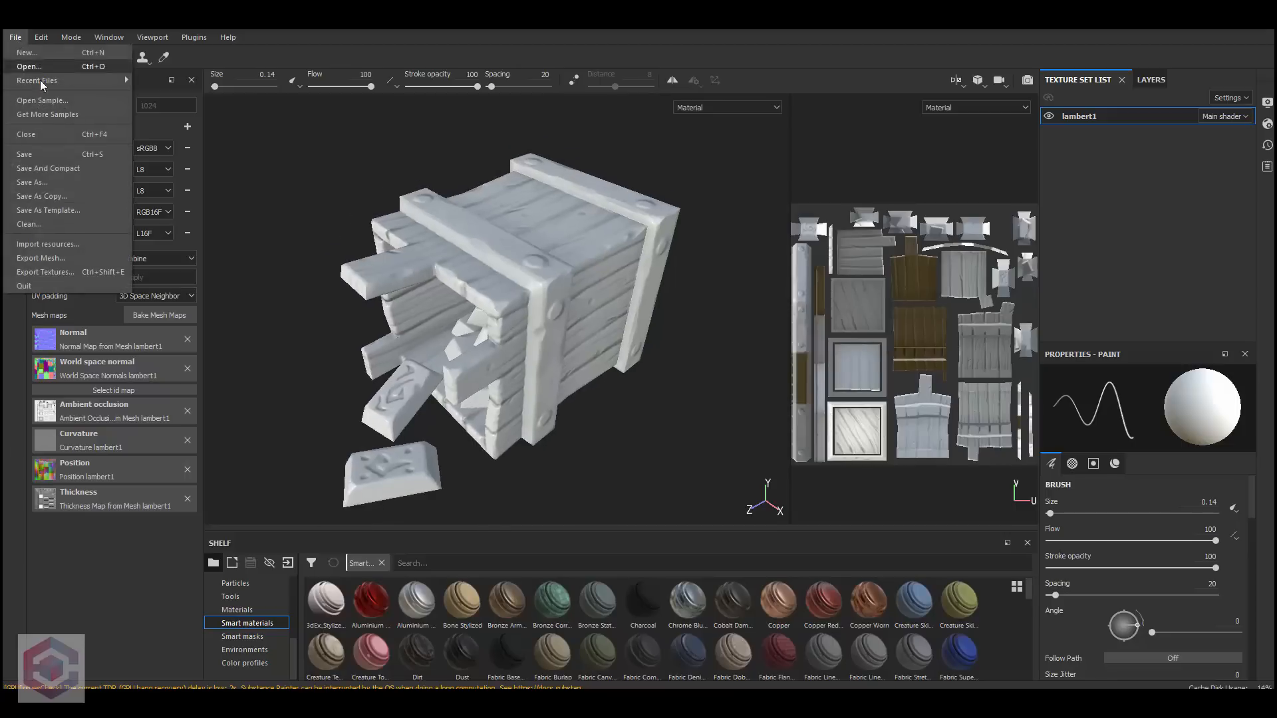
pyautogui.moveTo(74, 78)
pyautogui.click(200, 90)
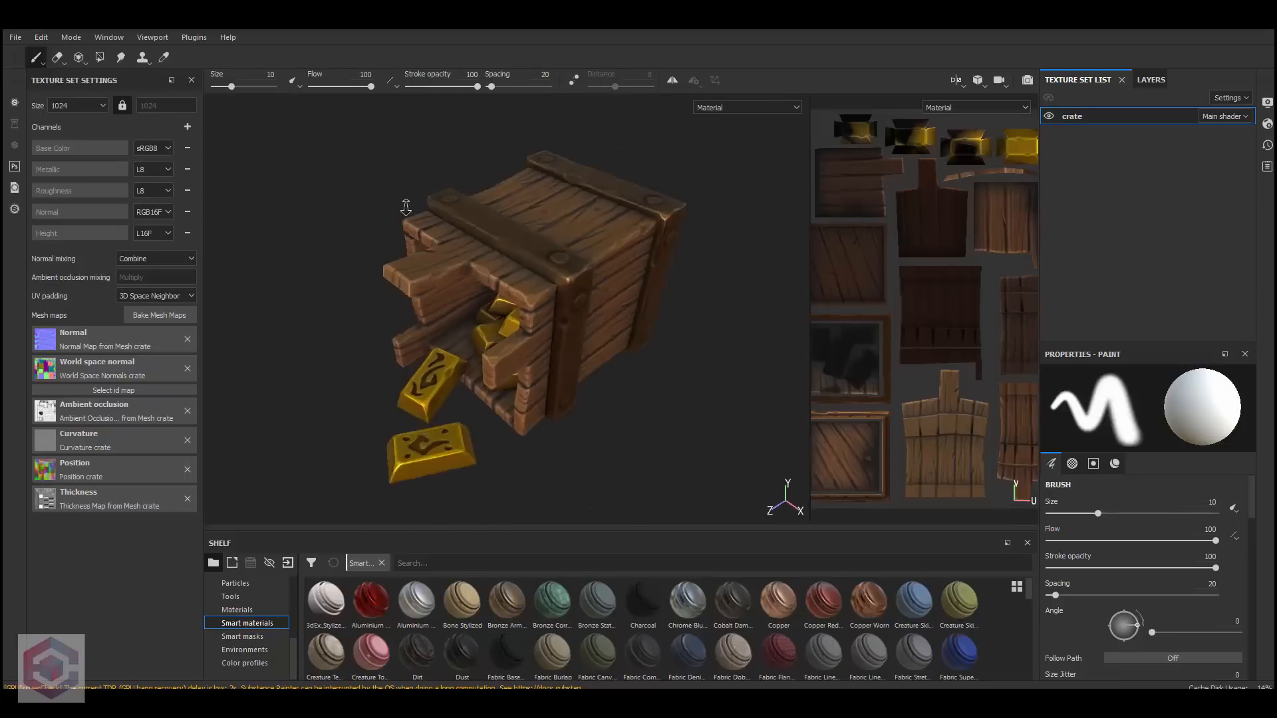
# Step: Examine the broken plank edges and the metal band's corner on the textured crate up close, with the brush size reduced to 0.44
pyautogui.keyDown('alt'); pyautogui.moveTo(692, 312); pyautogui.dragTo(625, 308); pyautogui.keyUp('alt')
pyautogui.keyDown('alt'); pyautogui.moveTo(625, 308); pyautogui.dragTo(575, 304, button='right'); pyautogui.keyUp('alt')
pyautogui.keyDown('alt'); pyautogui.moveTo(522, 293); pyautogui.dragTo(546, 298); pyautogui.keyUp('alt')
pyautogui.moveTo(546, 298)
pyautogui.keyDown('alt'); pyautogui.mouseDown(button='right')
pyautogui.moveTo(570, 293)
pyautogui.moveTo(573, 334)
pyautogui.moveTo(507, 328)
pyautogui.moveTo(524, 307)
pyautogui.moveTo(486, 319)
pyautogui.mouseUp(button='right'); pyautogui.keyUp('alt')
pyautogui.keyDown('alt'); pyautogui.moveTo(486, 319); pyautogui.dragTo(467, 302); pyautogui.keyUp('alt')
pyautogui.keyDown('alt'); pyautogui.moveTo(467, 302); pyautogui.dragTo(582, 350, button='right'); pyautogui.keyUp('alt')
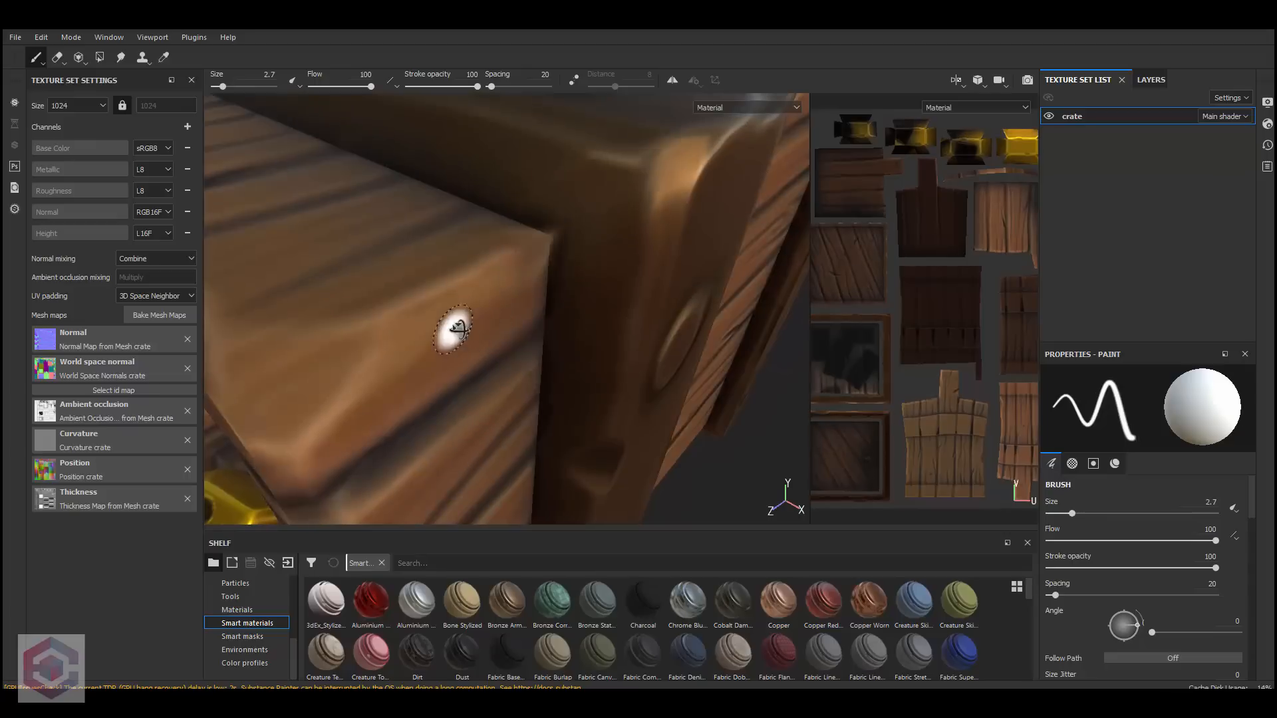
pyautogui.keyDown('alt'); pyautogui.moveTo(531, 337); pyautogui.dragTo(464, 293); pyautogui.keyUp('alt')
pyautogui.keyDown('ctrl'); pyautogui.moveTo(447, 304); pyautogui.dragTo(470, 299, button='right'); pyautogui.keyUp('ctrl')
pyautogui.moveTo(470, 299)
pyautogui.keyDown('alt'); pyautogui.mouseDown()
pyautogui.moveTo(521, 279)
pyautogui.moveTo(434, 283)
pyautogui.moveTo(601, 288)
pyautogui.moveTo(587, 319)
pyautogui.moveTo(494, 298)
pyautogui.mouseUp(); pyautogui.keyUp('alt')
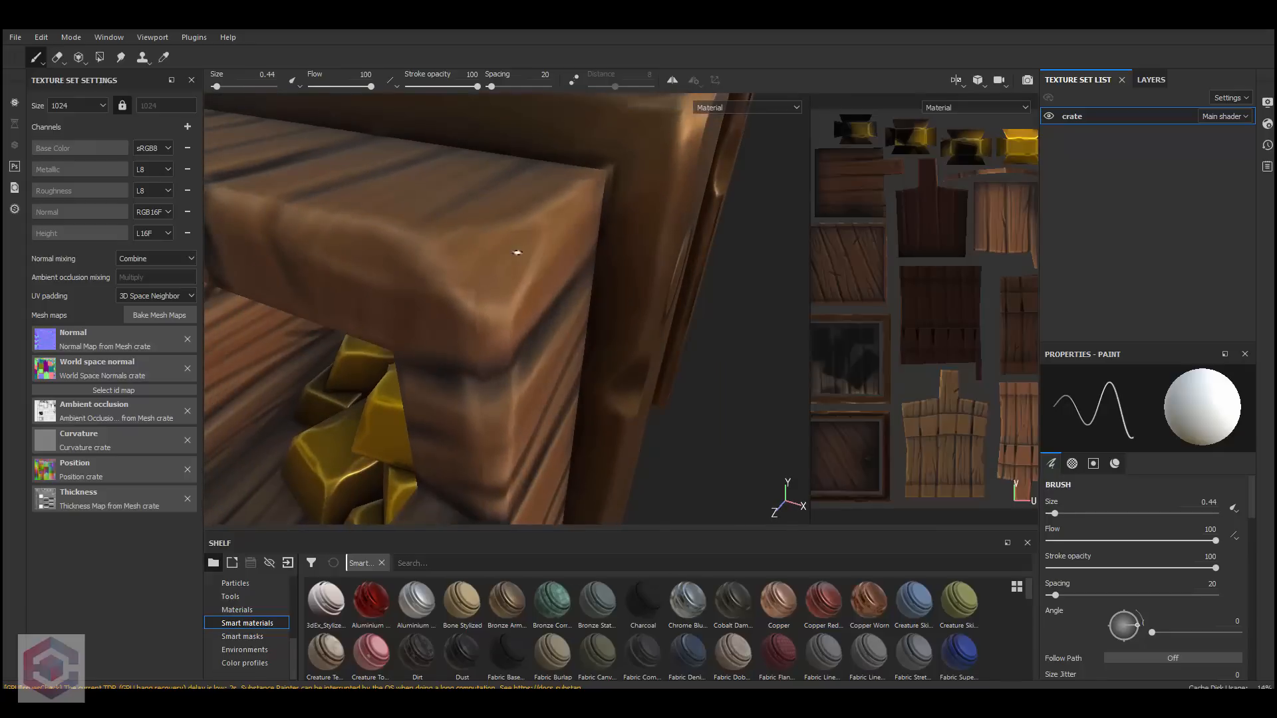
pyautogui.keyDown('alt'); pyautogui.moveTo(518, 252); pyautogui.dragTo(394, 282); pyautogui.keyUp('alt')
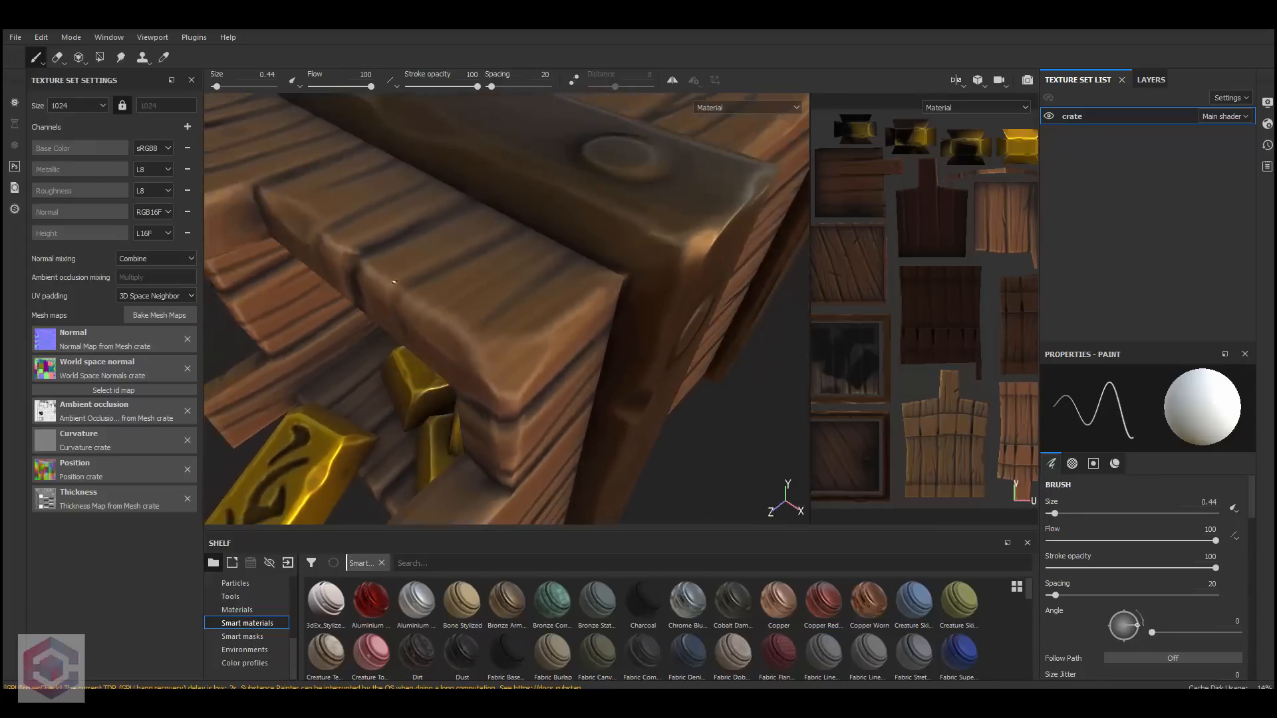
pyautogui.scroll(-5, 394, 282)
pyautogui.scroll(2, 394, 282)
pyautogui.moveTo(519, 264)
pyautogui.keyDown('shift'); pyautogui.mouseDown(button='right')
pyautogui.moveTo(570, 264)
pyautogui.moveTo(528, 253)
pyautogui.mouseUp(button='right'); pyautogui.keyUp('shift')
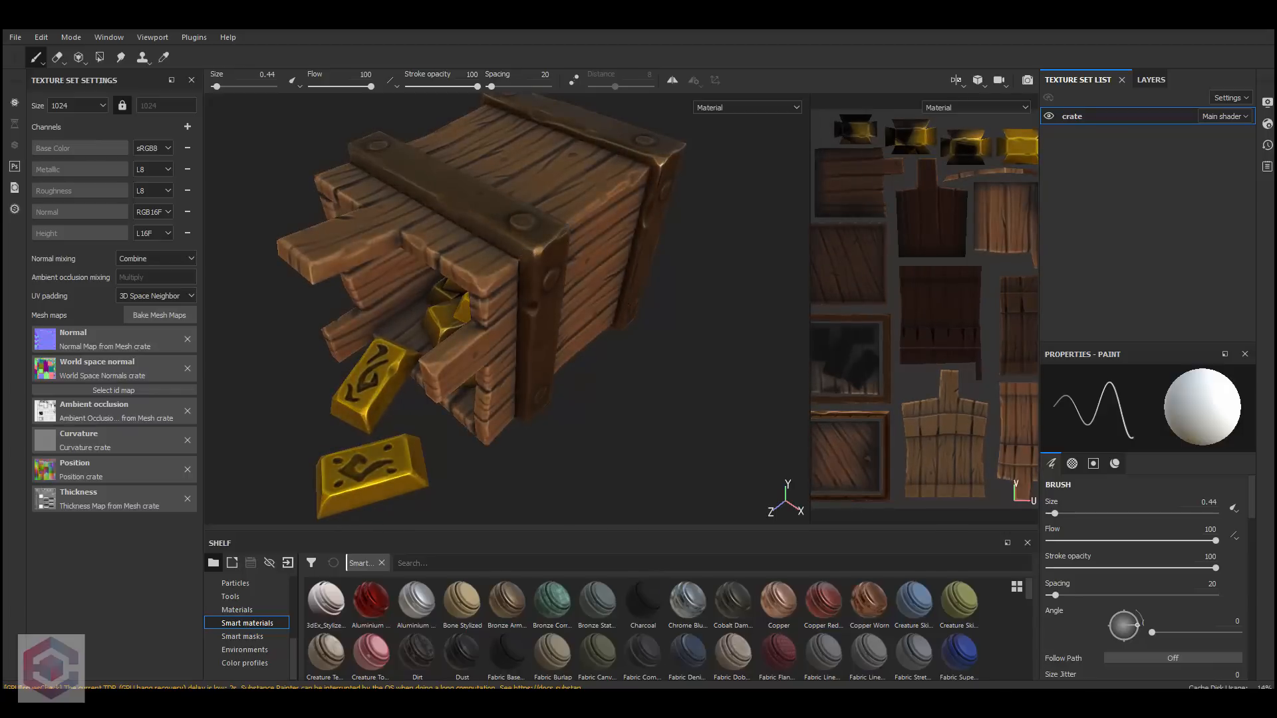
# Step: Examine the crate's protruding front plank and vertical metal bands up close, and review the whole crate with its gold bars
pyautogui.scroll(10, 606, 246)
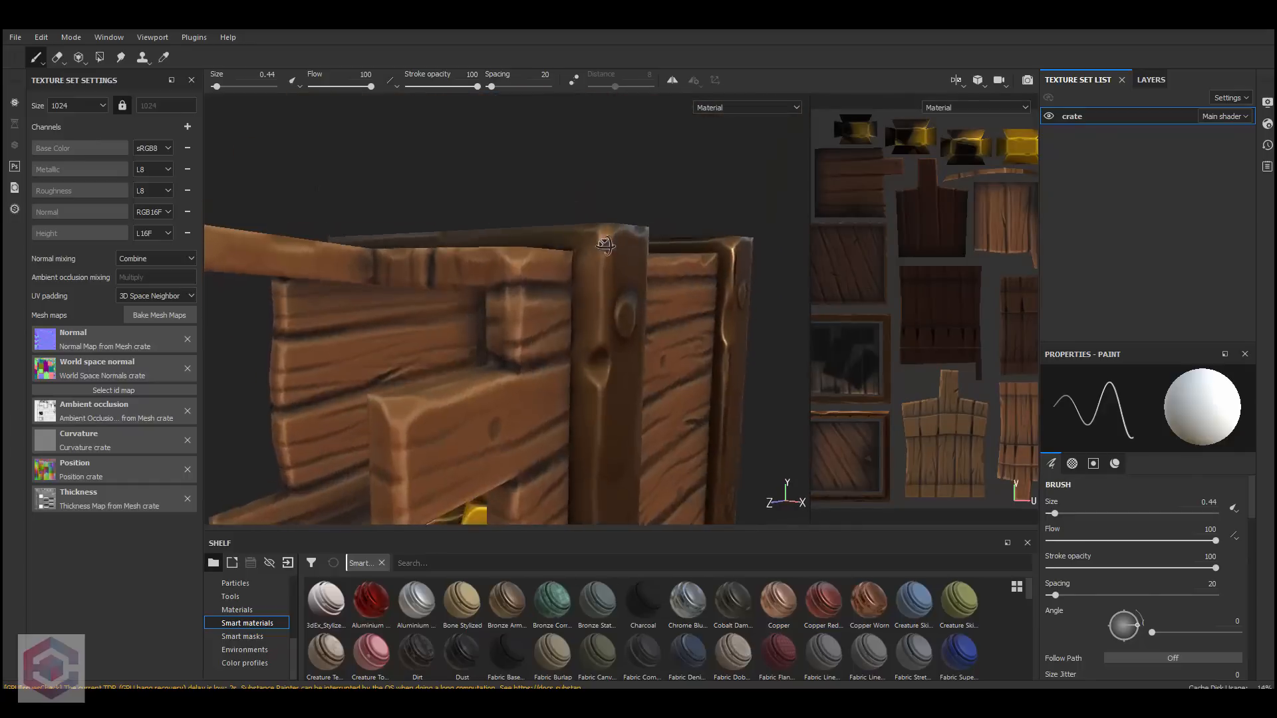
pyautogui.scroll(6, 606, 246)
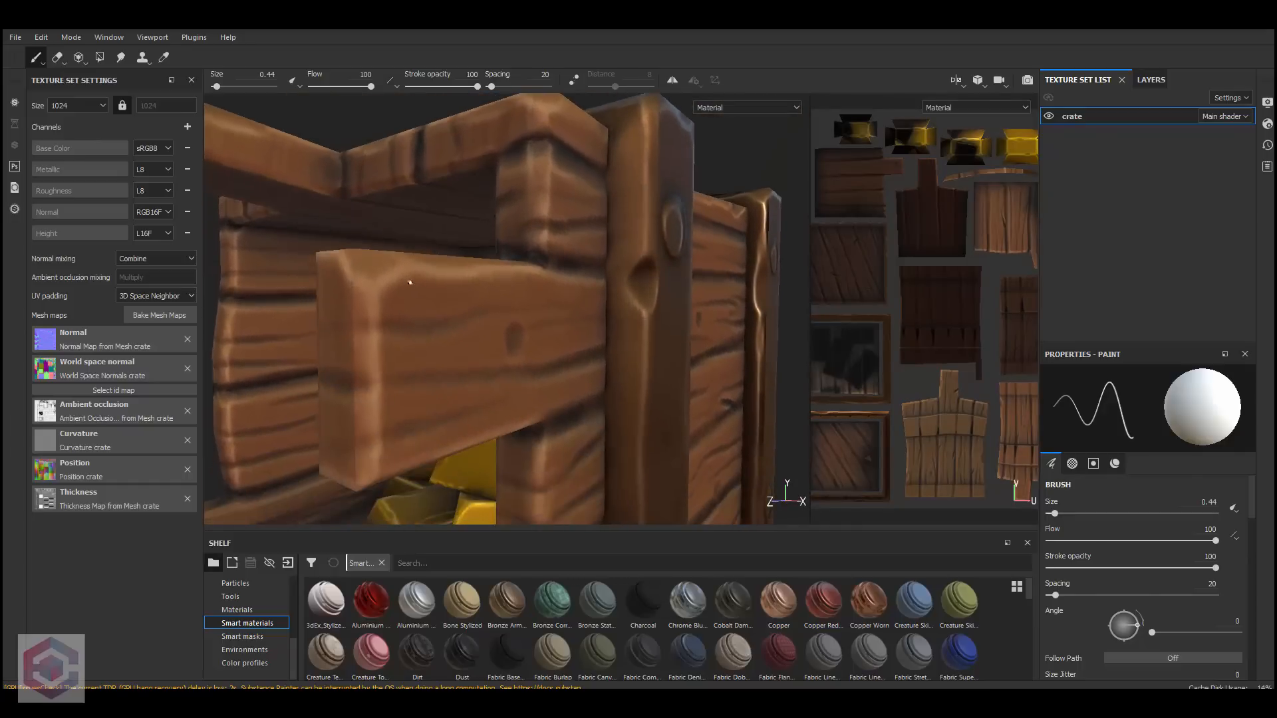
pyautogui.scroll(-10, 607, 382)
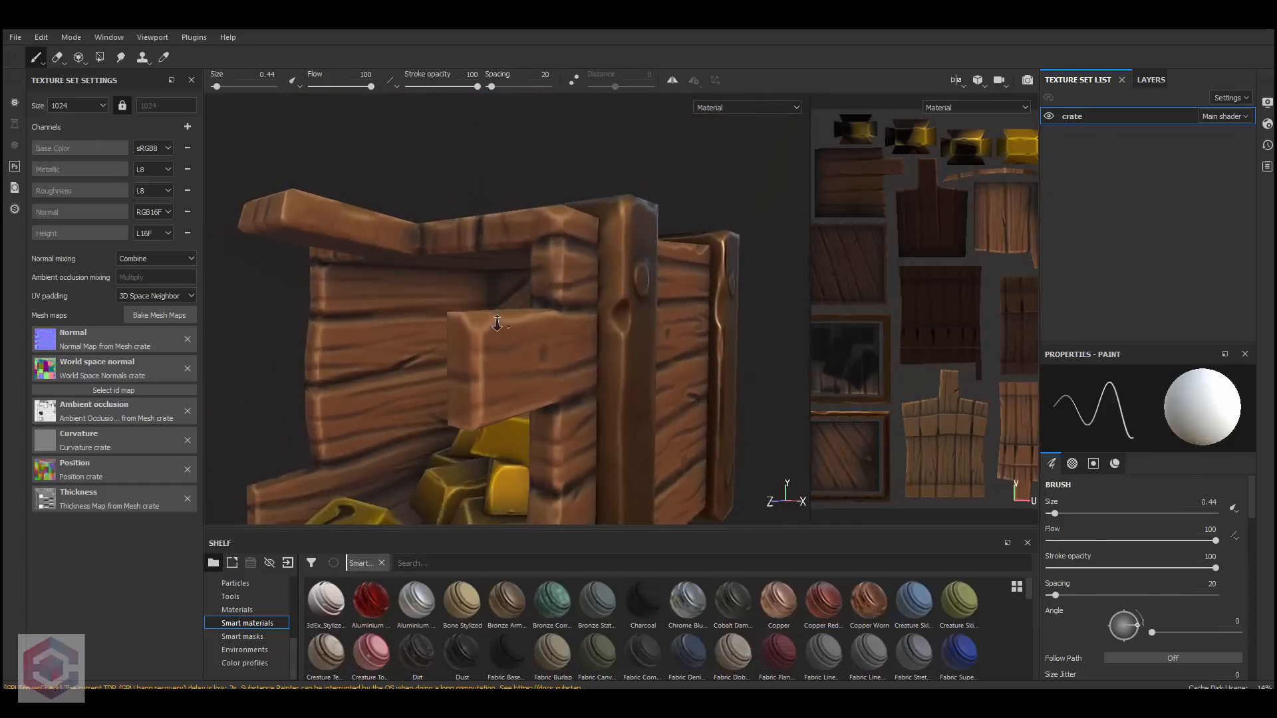
pyautogui.scroll(-4, 546, 349)
pyautogui.keyDown('alt'); pyautogui.moveTo(547, 349); pyautogui.dragTo(545, 269); pyautogui.keyUp('alt')
pyautogui.keyDown('alt'); pyautogui.moveTo(544, 270); pyautogui.dragTo(534, 283, button='middle'); pyautogui.keyUp('alt')
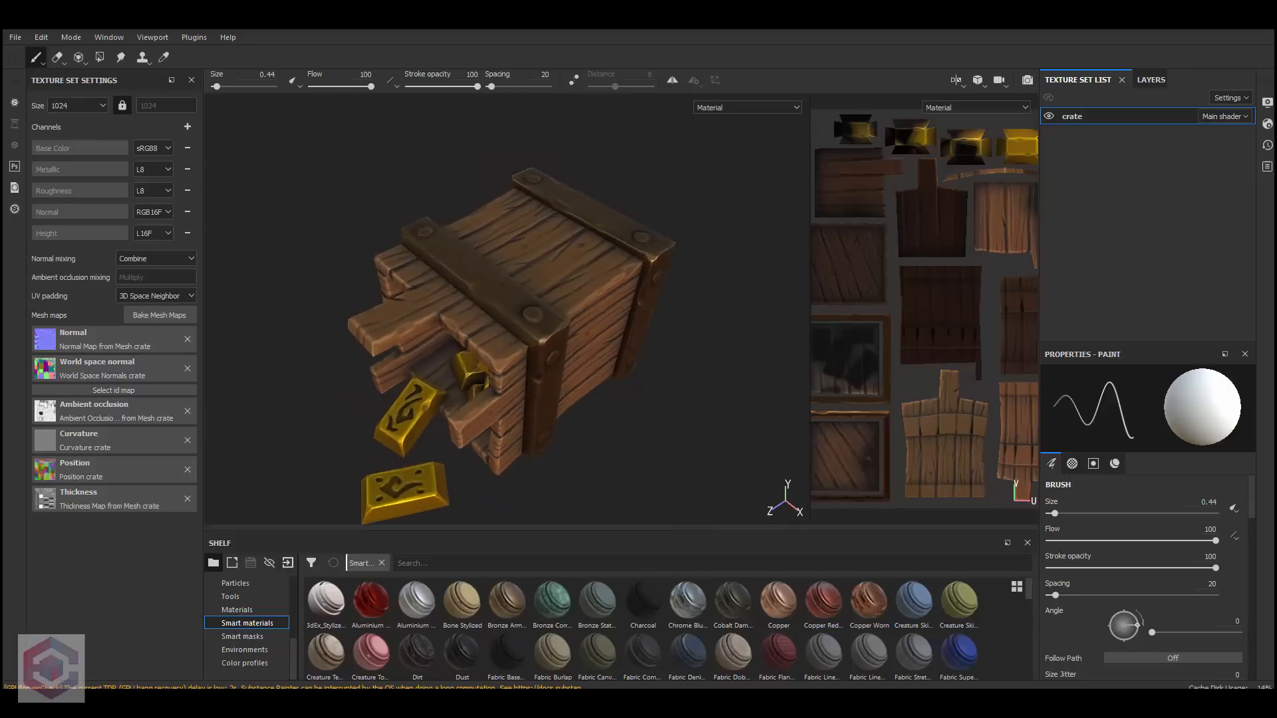
pyautogui.press('alt')
pyautogui.moveTo(535, 302)
pyautogui.keyDown('alt'); pyautogui.mouseDown()
pyautogui.moveTo(542, 311)
pyautogui.moveTo(537, 285)
pyautogui.mouseUp(); pyautogui.keyUp('alt')
pyautogui.keyDown('alt'); pyautogui.moveTo(538, 285); pyautogui.dragTo(528, 293, button='middle'); pyautogui.keyUp('alt')
pyautogui.keyDown('alt'); pyautogui.moveTo(529, 293); pyautogui.dragTo(537, 278); pyautogui.keyUp('alt')
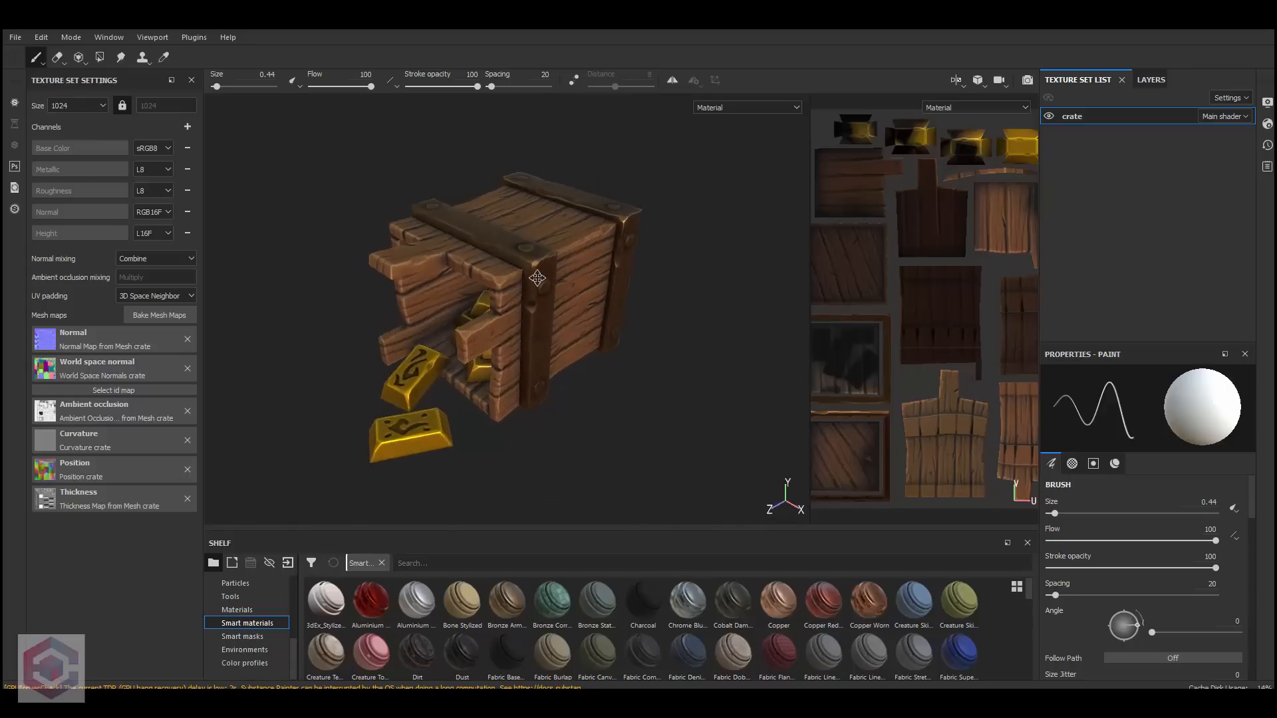
pyautogui.keyDown('alt'); pyautogui.moveTo(536, 278); pyautogui.dragTo(549, 299, button='middle'); pyautogui.keyUp('alt')
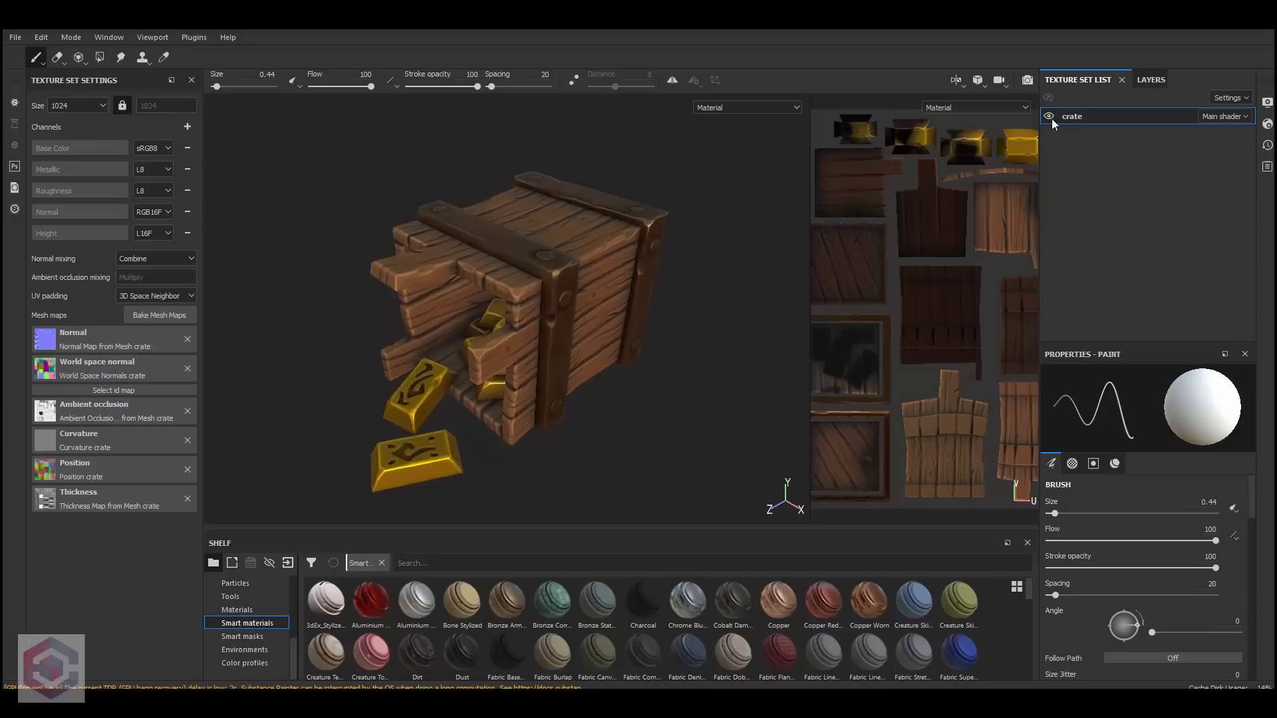
# Step: Keep the texture set name crate and open the texture export settings with the maps of that set listed
pyautogui.doubleClick(1075, 117)
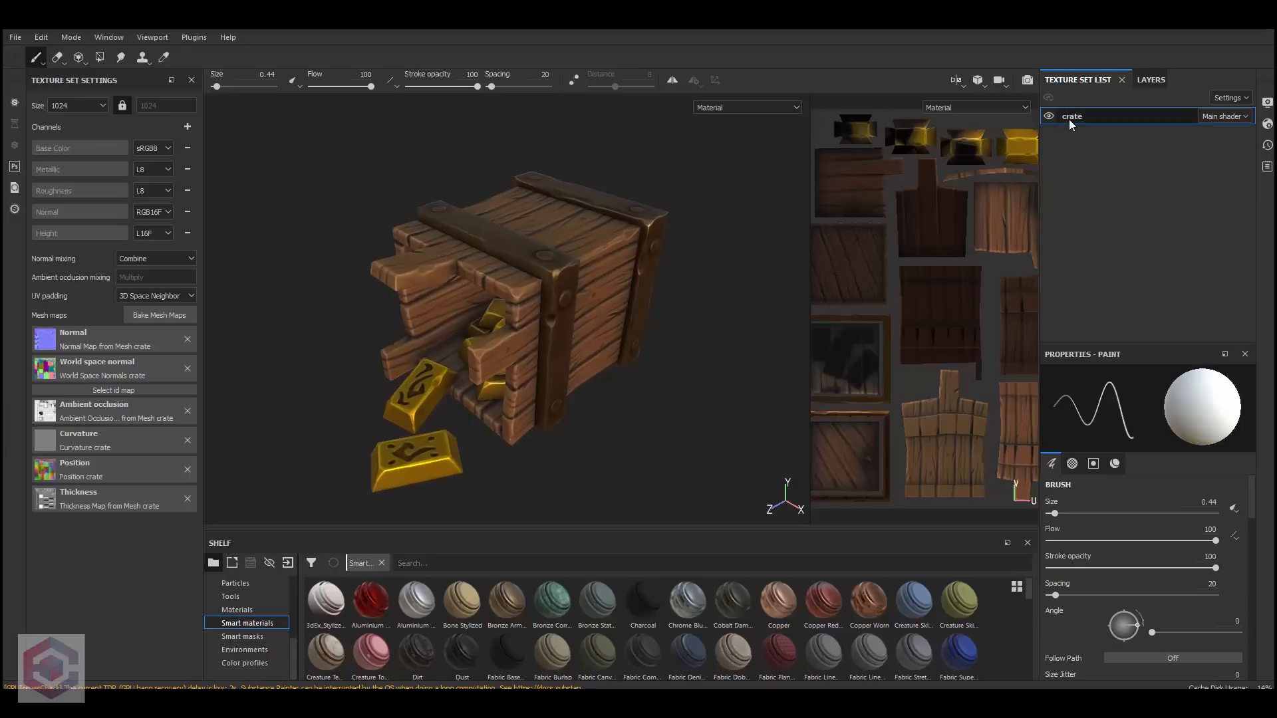
pyautogui.press('Return')
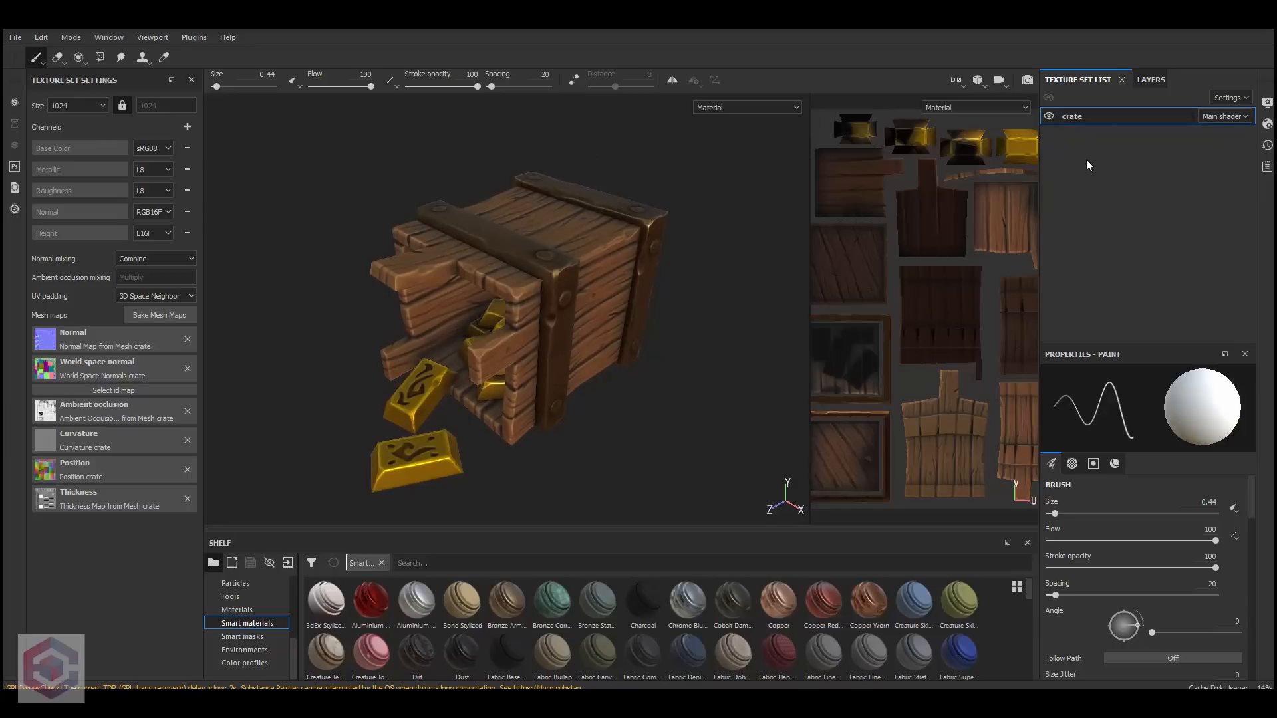
pyautogui.click(11, 40)
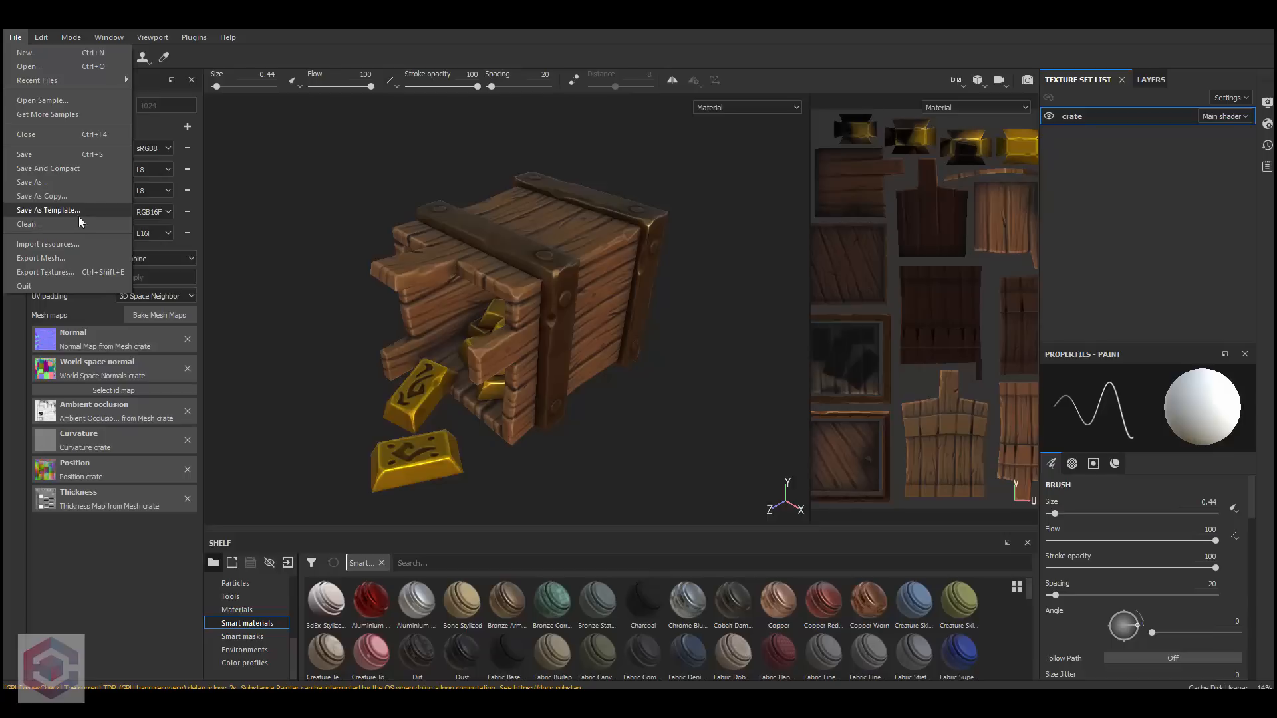
pyautogui.click(83, 270)
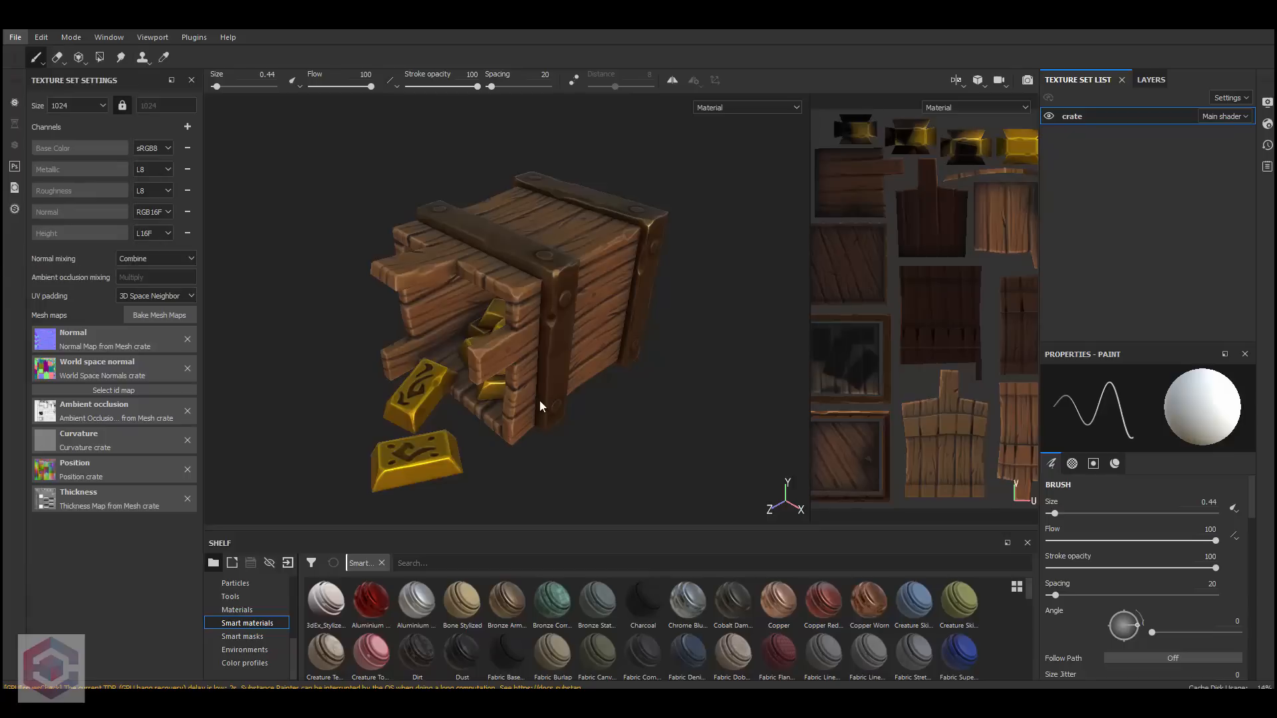
pyautogui.click(323, 251)
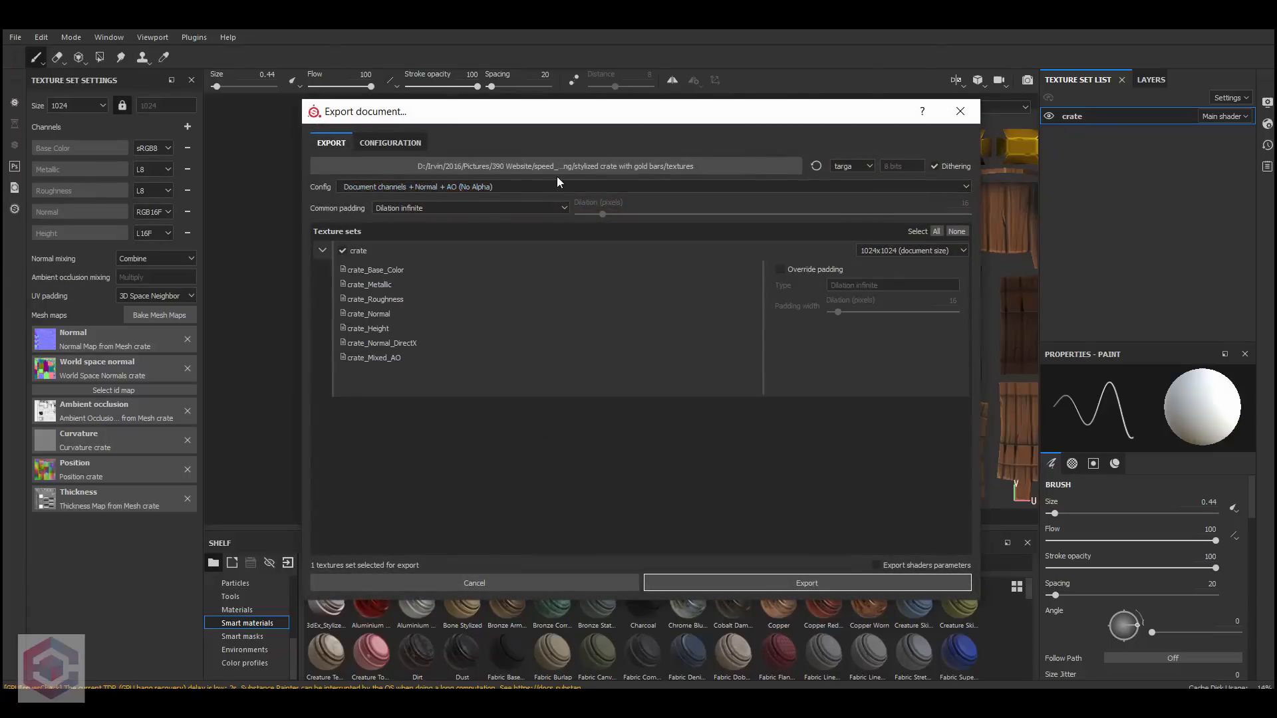
# Step: Try the Unreal Engine 4 (Packed) export configuration for the crate texture set and cancel the export
pyautogui.click(499, 187)
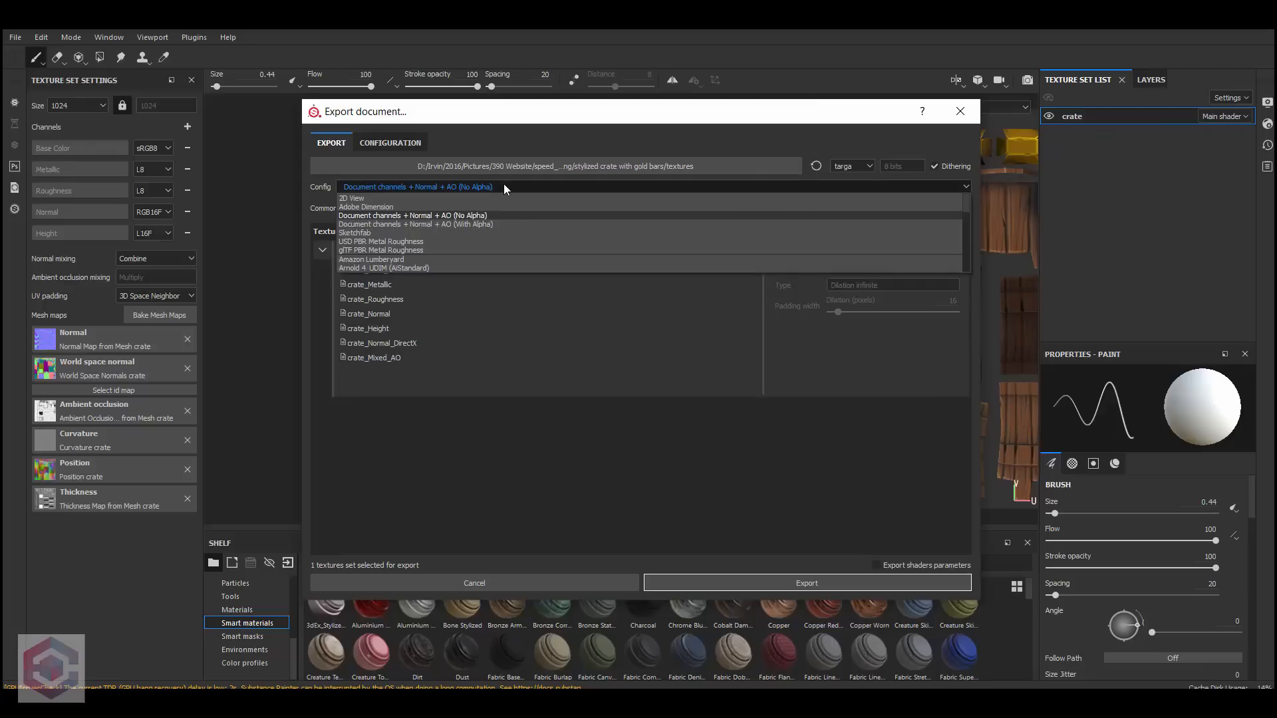
pyautogui.click(528, 185)
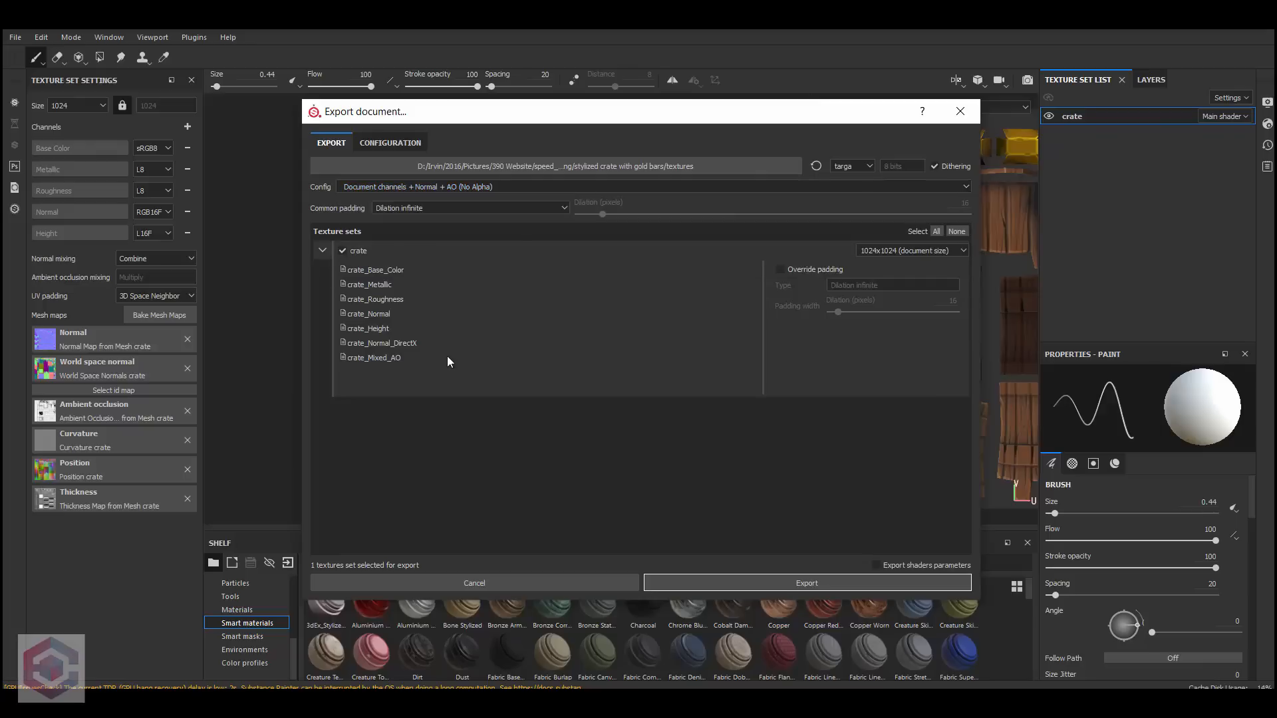
pyautogui.click(484, 186)
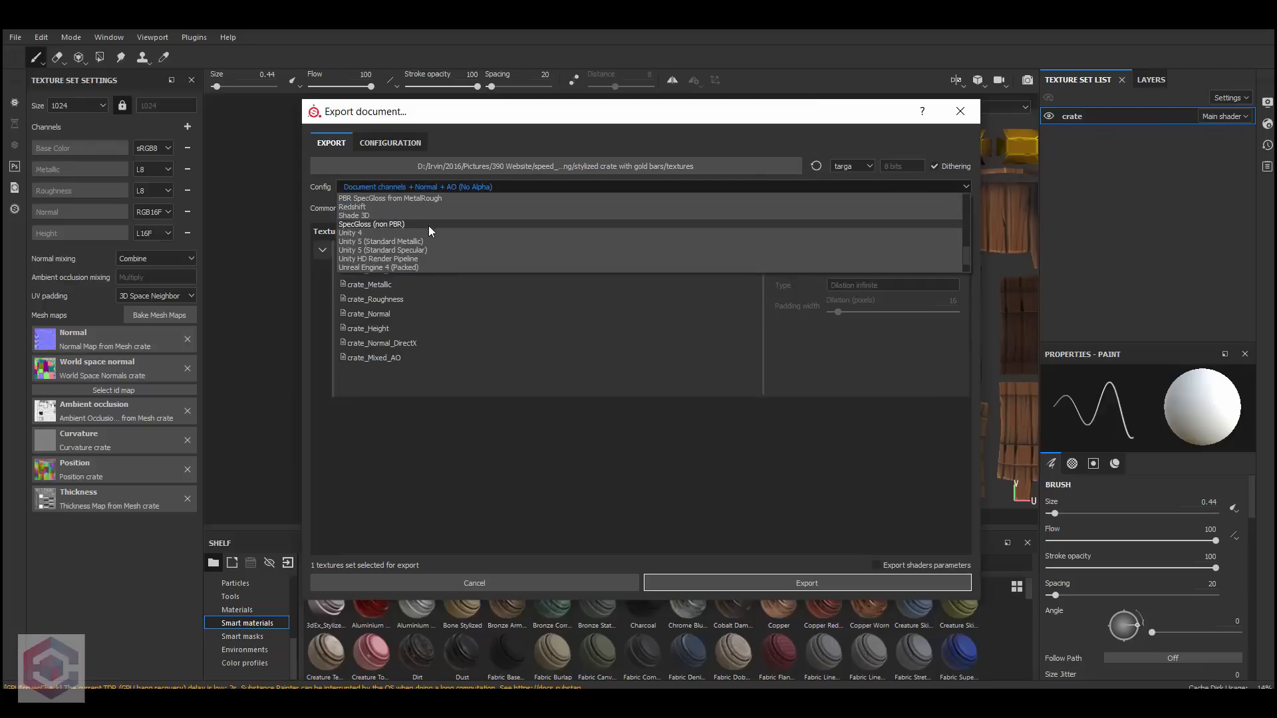
pyautogui.scroll(-5, 428, 226)
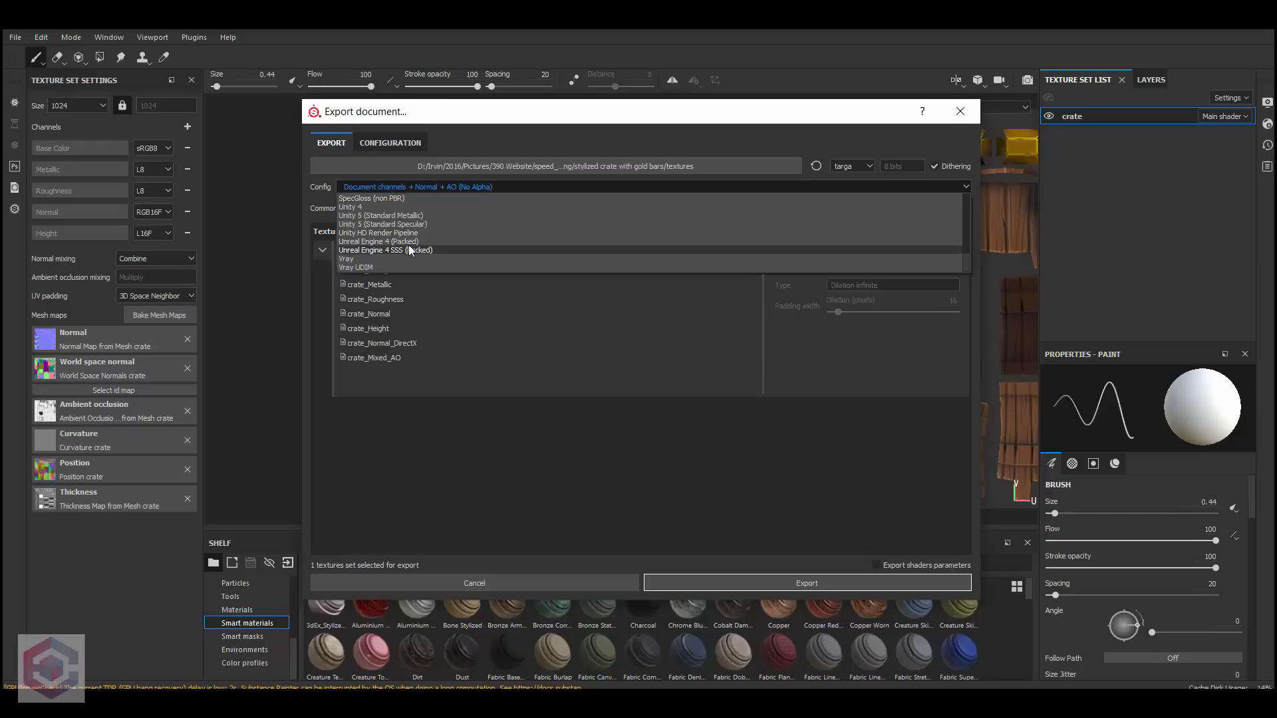
pyautogui.click(411, 241)
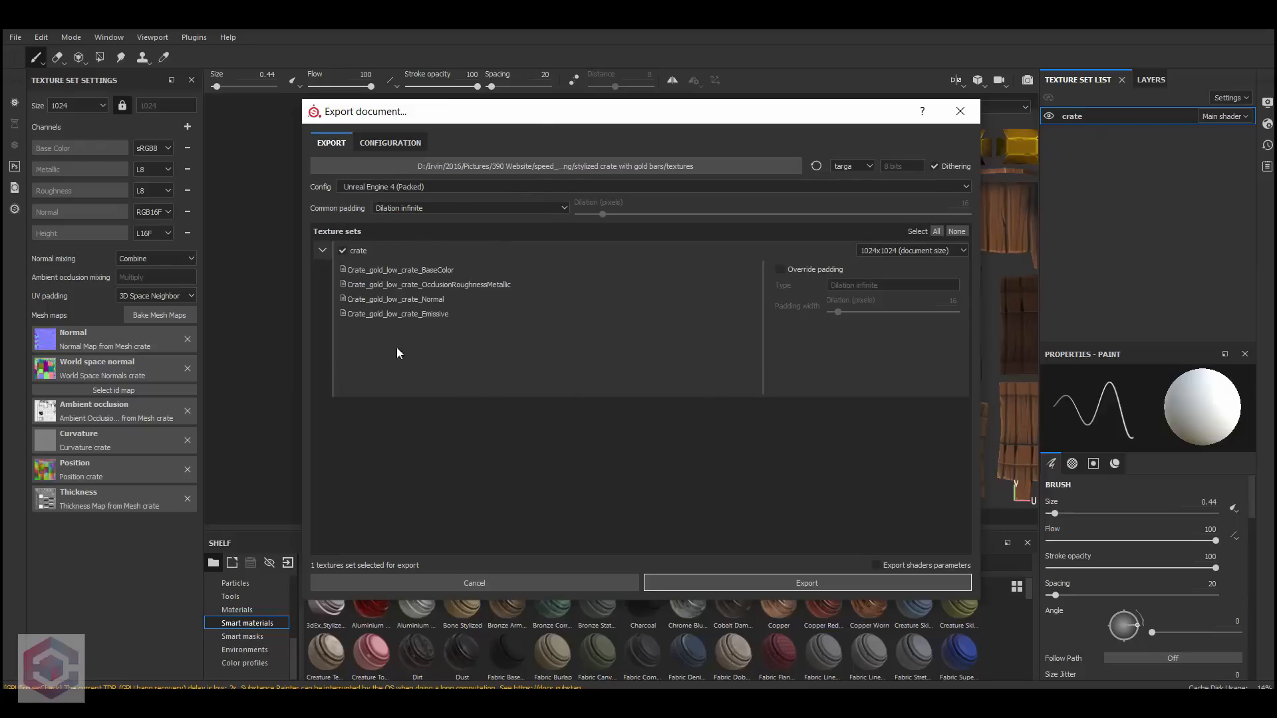
pyautogui.click(400, 185)
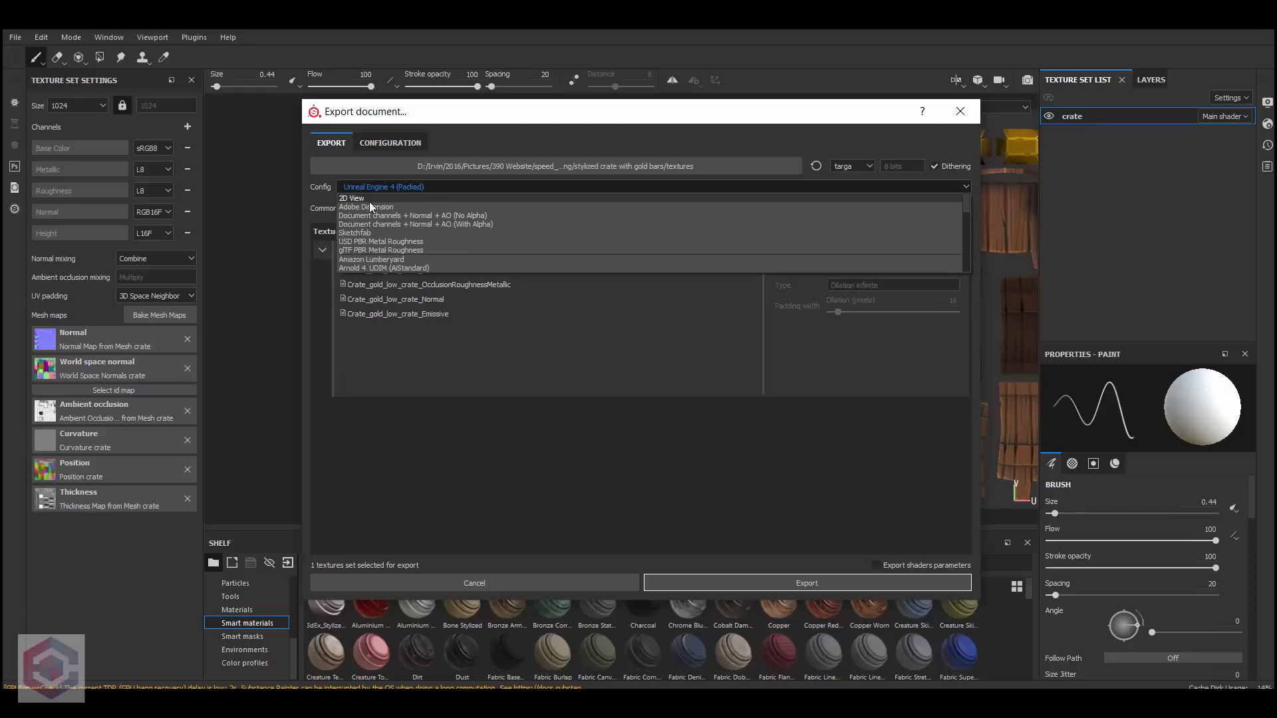
pyautogui.click(545, 458)
pyautogui.click(540, 583)
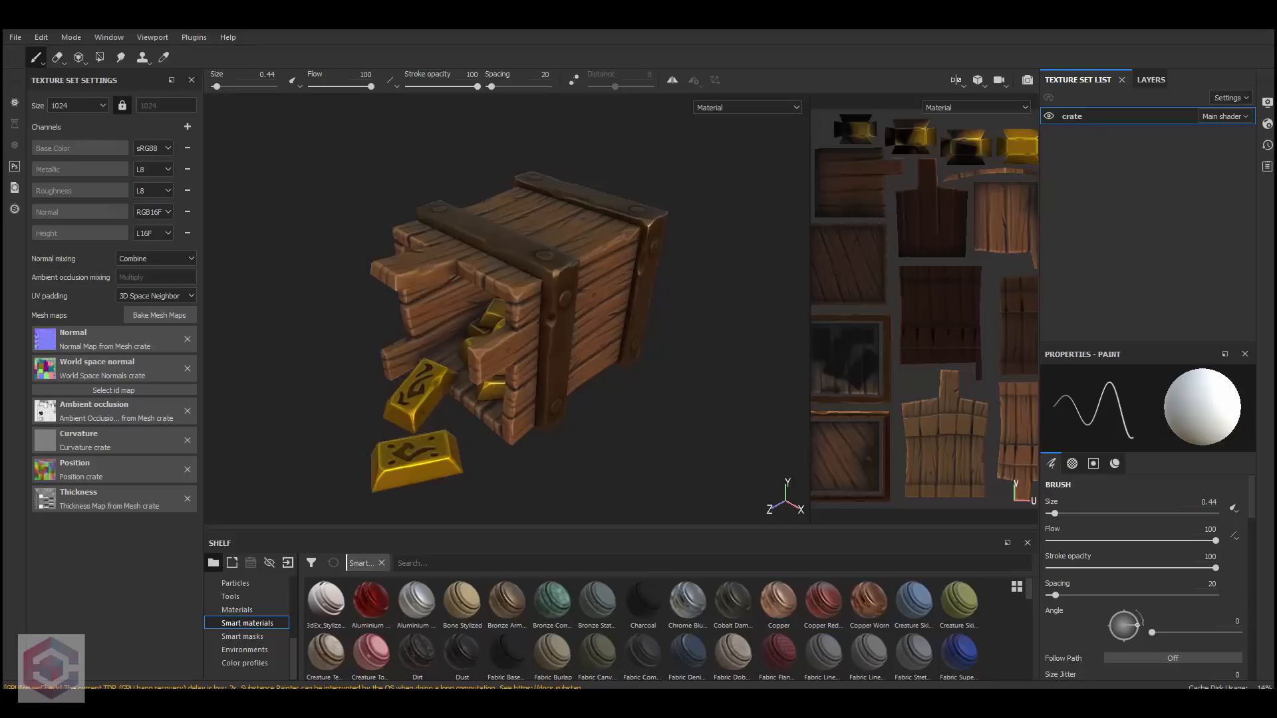
pyautogui.keyDown('alt'); pyautogui.moveTo(865, 332); pyautogui.dragTo(659, 282, button='right'); pyautogui.keyUp('alt')
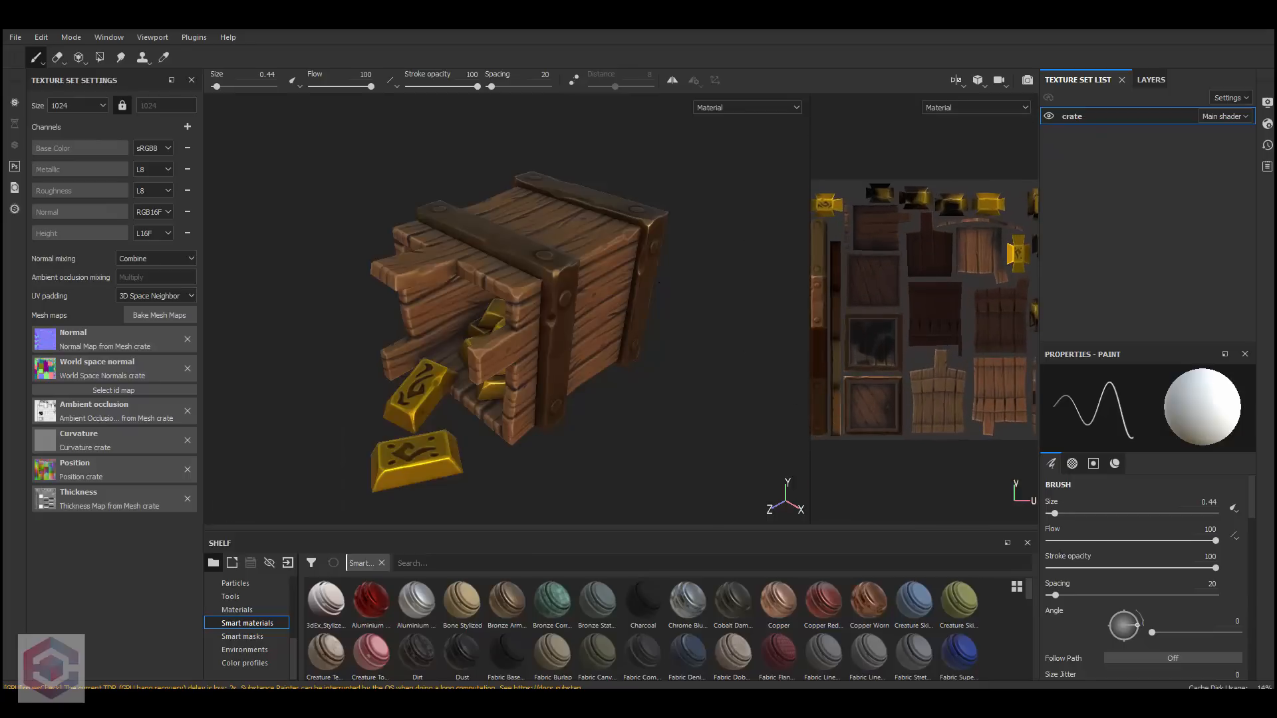
pyautogui.keyDown('alt'); pyautogui.moveTo(659, 282); pyautogui.dragTo(669, 289, button='middle'); pyautogui.keyUp('alt')
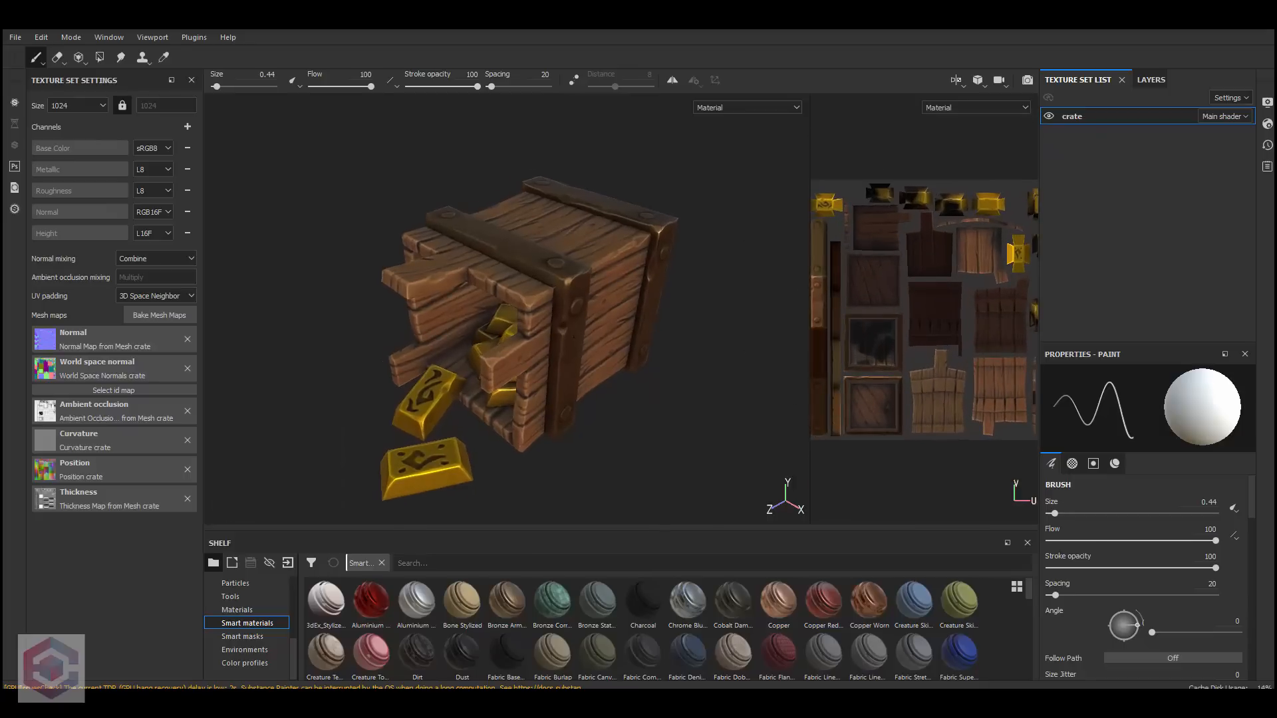
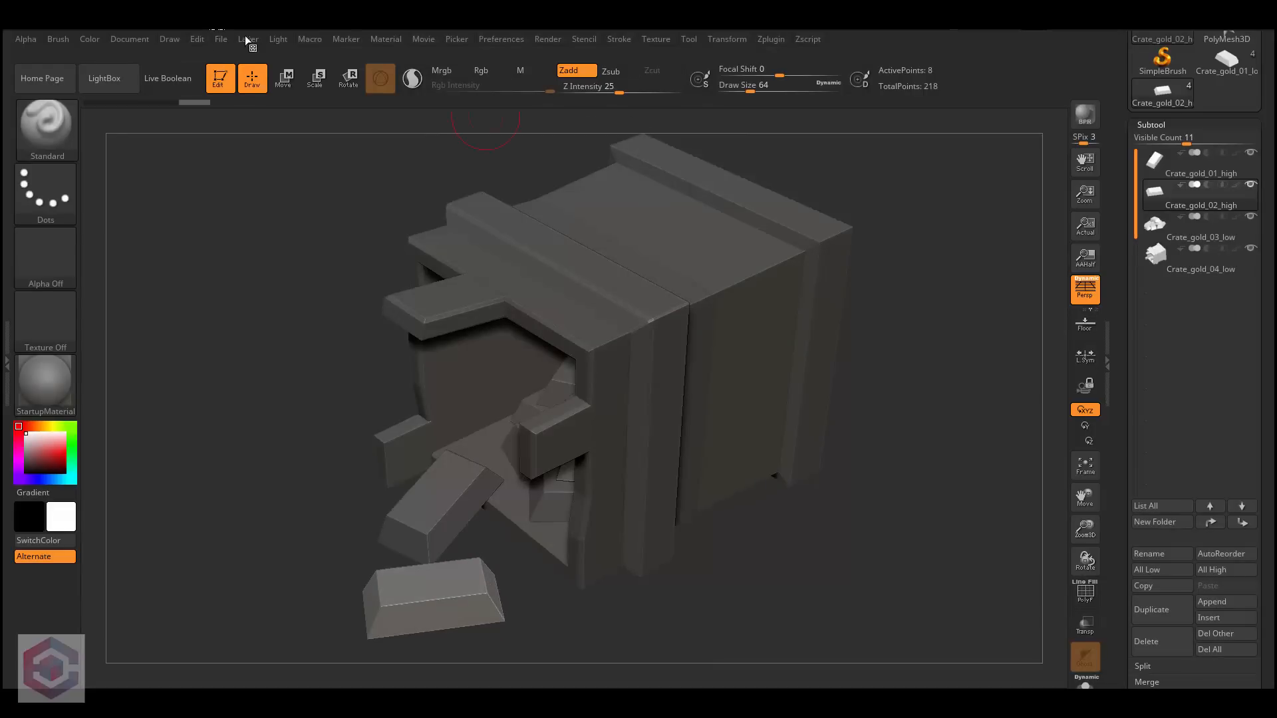
# Step: Switch to ZBrush, load the sculpted high-poly crate project and select the Crate_gold_04_high subtool
pyautogui.click(221, 39)
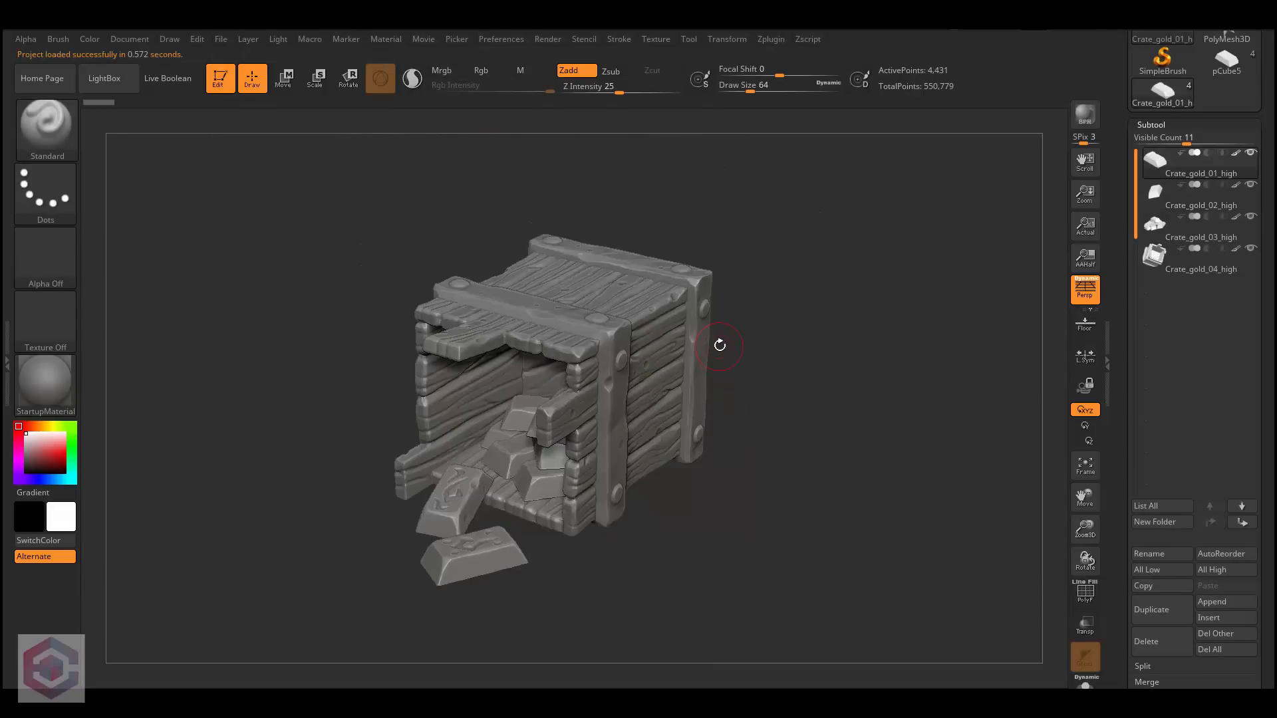
pyautogui.moveTo(638, 373); pyautogui.dragTo(694, 343, button='right')
pyautogui.keyDown('alt'); pyautogui.click(642, 354); pyautogui.keyUp('alt')
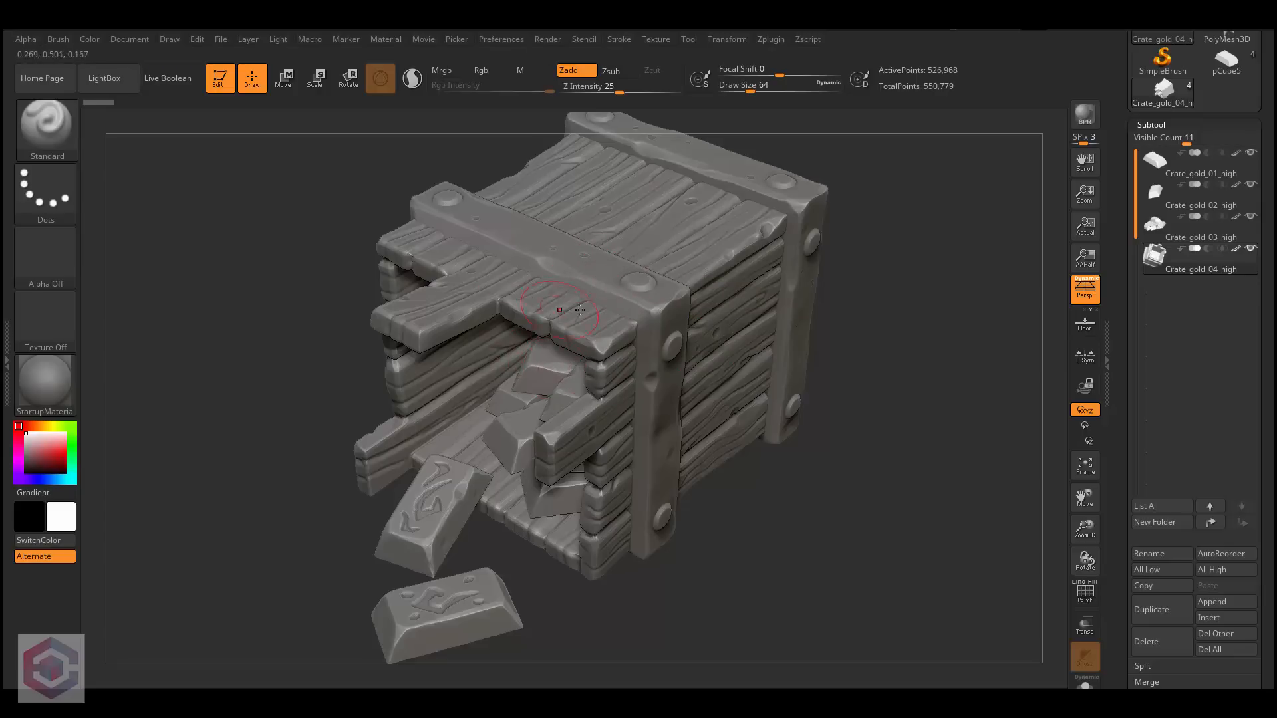
pyautogui.moveTo(683, 389)
pyautogui.keyDown('ctrl'); pyautogui.mouseDown(button='right')
pyautogui.moveTo(644, 342)
pyautogui.moveTo(626, 366)
pyautogui.moveTo(682, 389)
pyautogui.moveTo(690, 358)
pyautogui.moveTo(662, 347)
pyautogui.moveTo(685, 356)
pyautogui.moveTo(709, 342)
pyautogui.moveTo(644, 338)
pyautogui.moveTo(659, 366)
pyautogui.moveTo(695, 372)
pyautogui.moveTo(687, 322)
pyautogui.moveTo(943, 439)
pyautogui.mouseUp(button='right'); pyautogui.keyUp('ctrl')
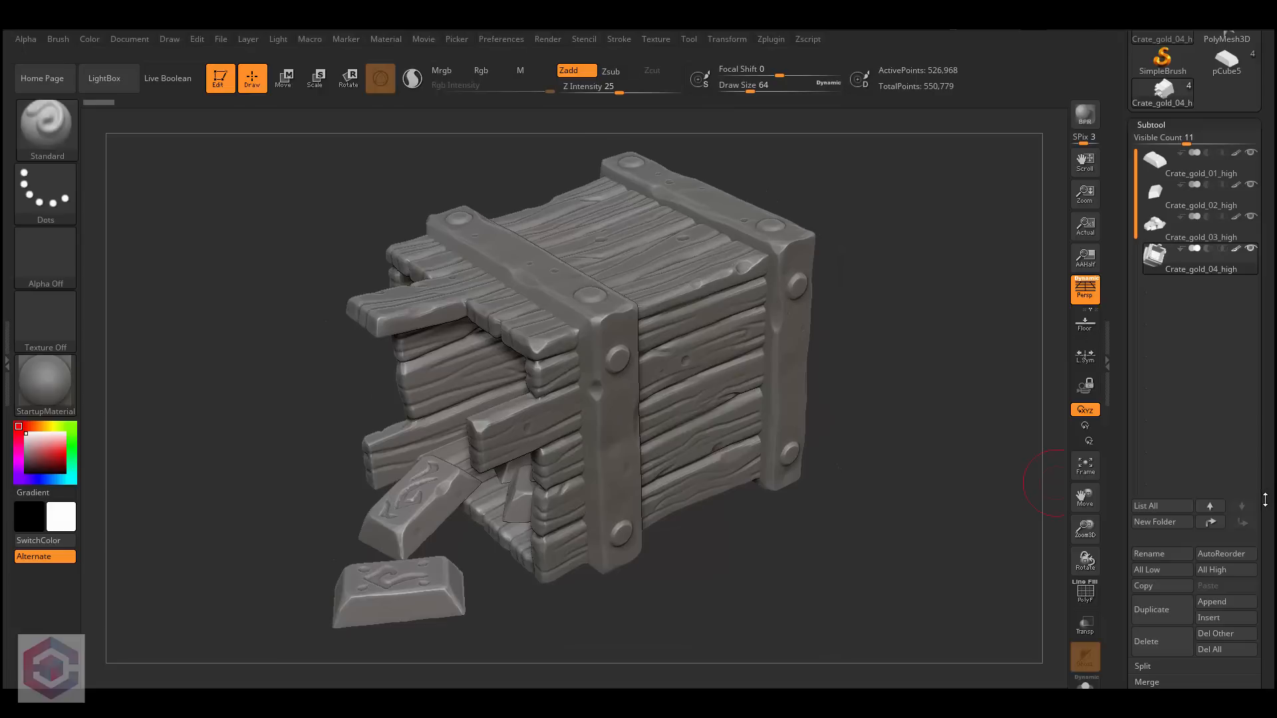
# Step: Open the ZRemesher settings for the Crate_gold_04_high subtool and set its Target Polygons Count to 2
pyautogui.moveTo(1266, 501); pyautogui.dragTo(1264, 386)
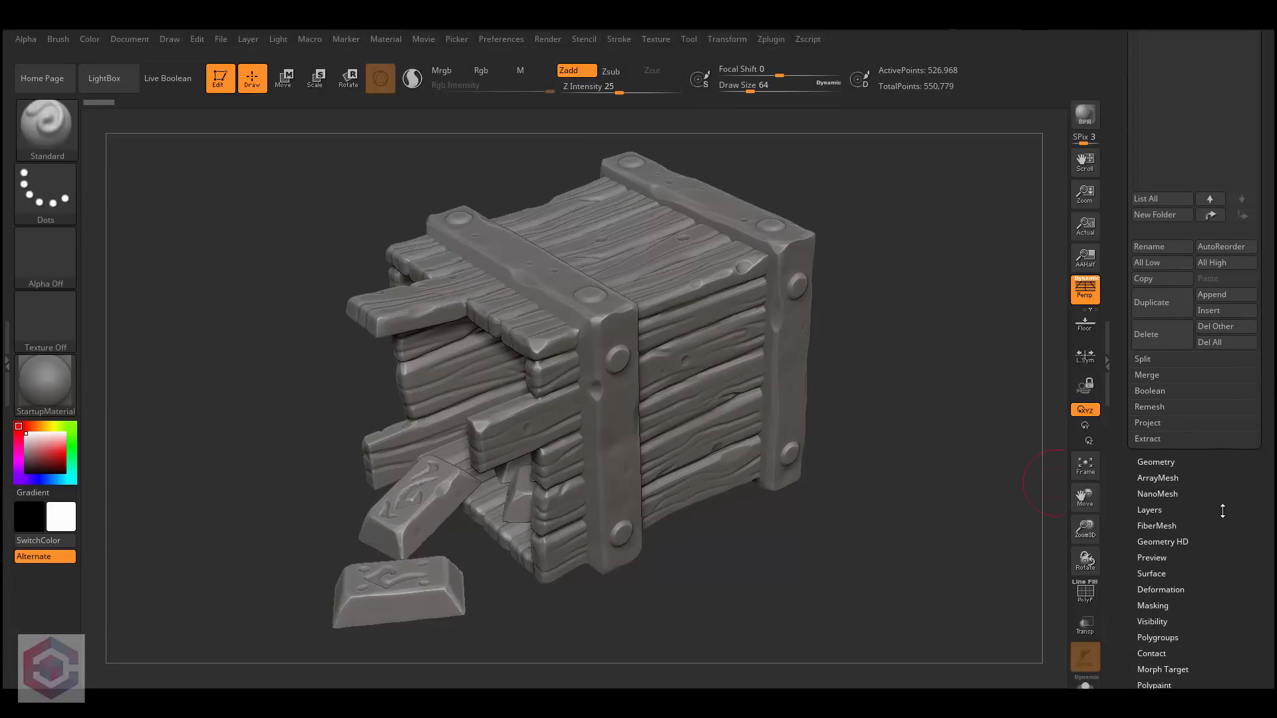
pyautogui.moveTo(1223, 511); pyautogui.dragTo(1233, 461)
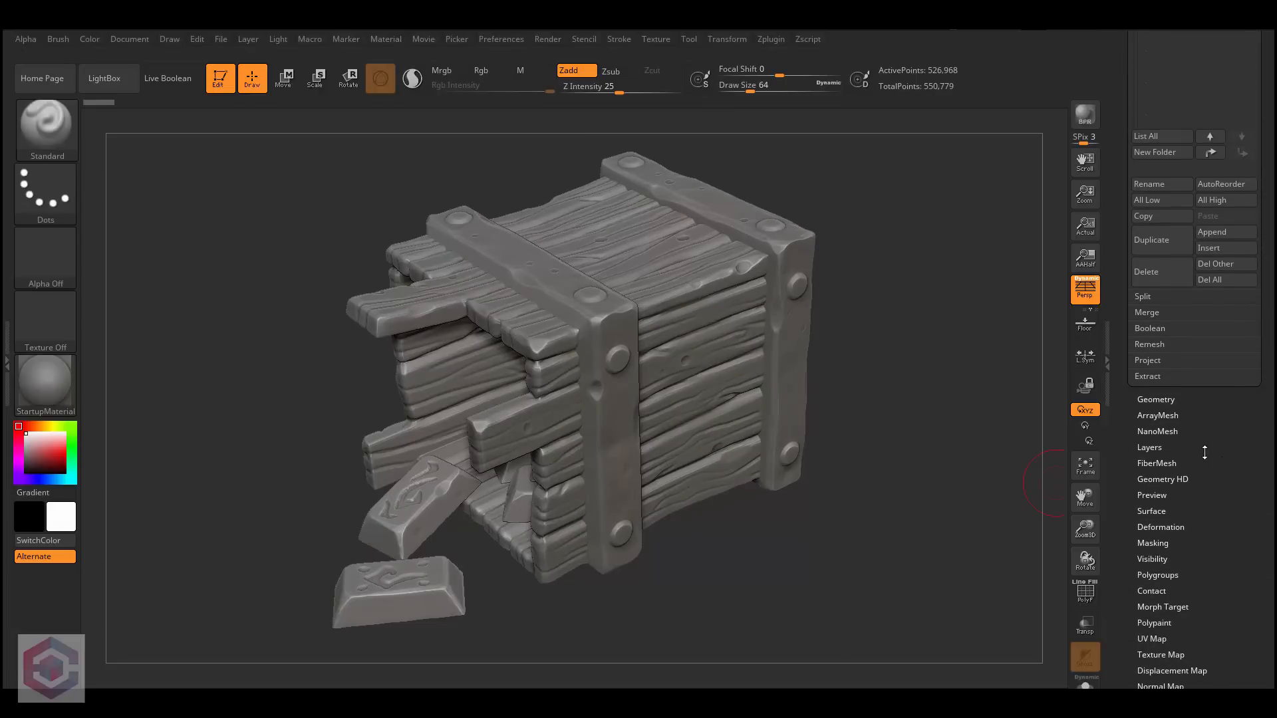
pyautogui.click(1159, 399)
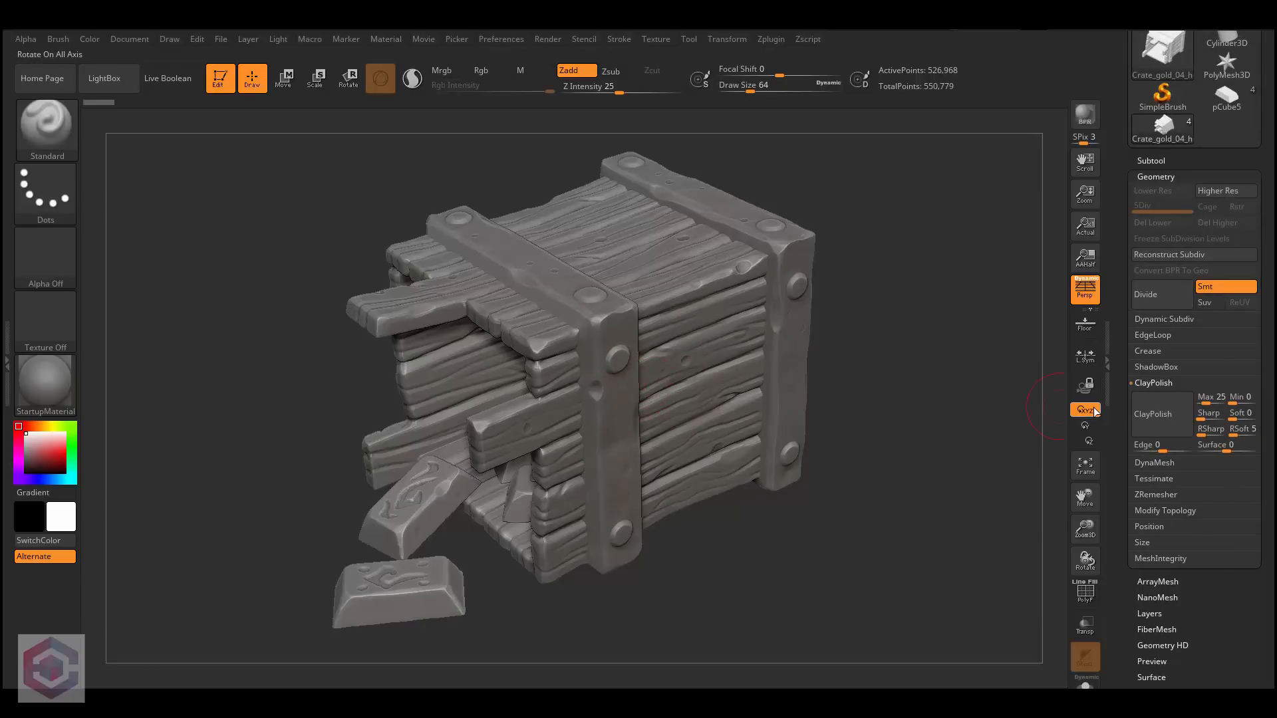
pyautogui.moveTo(1195, 610); pyautogui.dragTo(1201, 541)
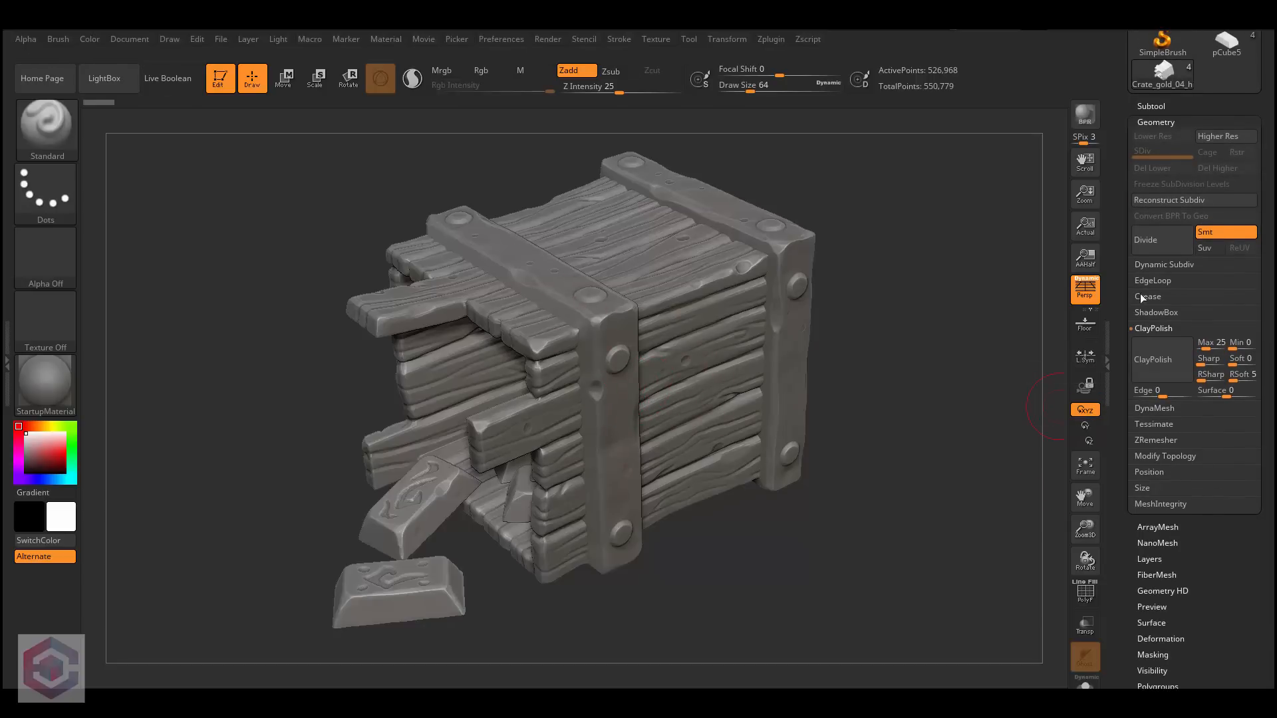
pyautogui.click(1157, 439)
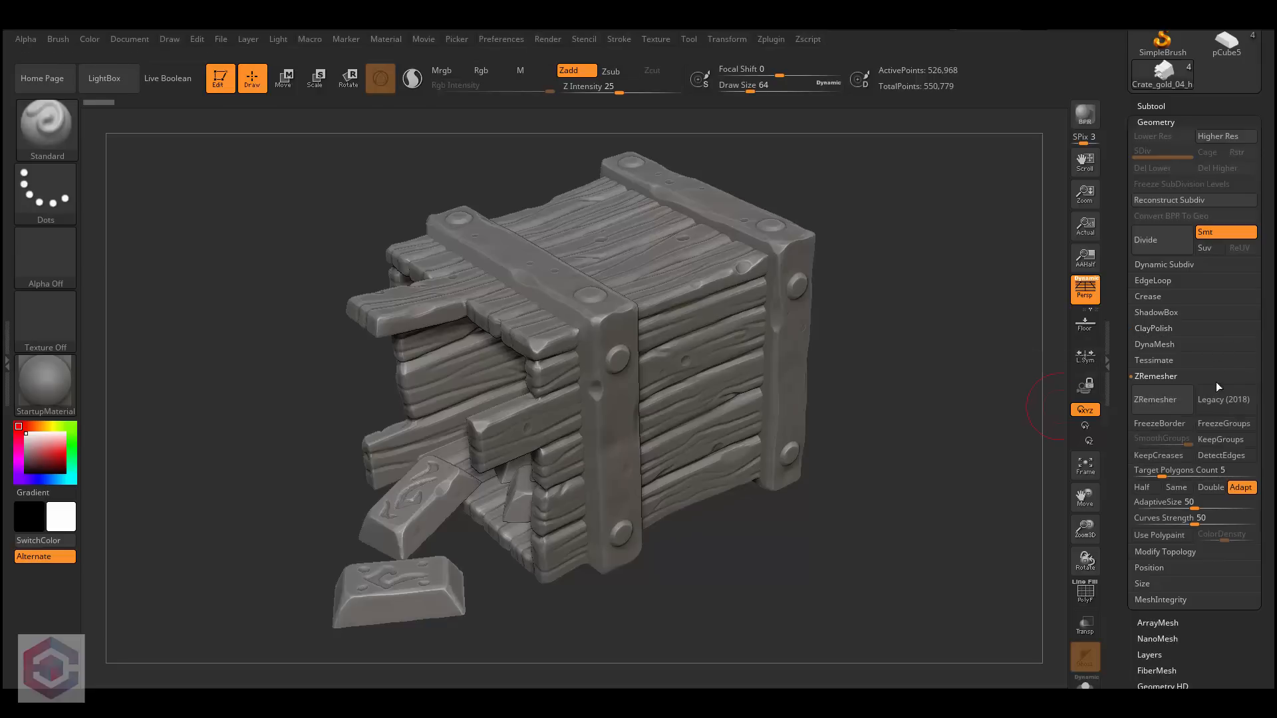
pyautogui.click(1169, 465)
pyautogui.write('2')
pyautogui.press('Return')
# Step: Display the polyframe on the crate and remesh it with ZRemesher
pyautogui.moveTo(884, 299); pyautogui.dragTo(1071, 601)
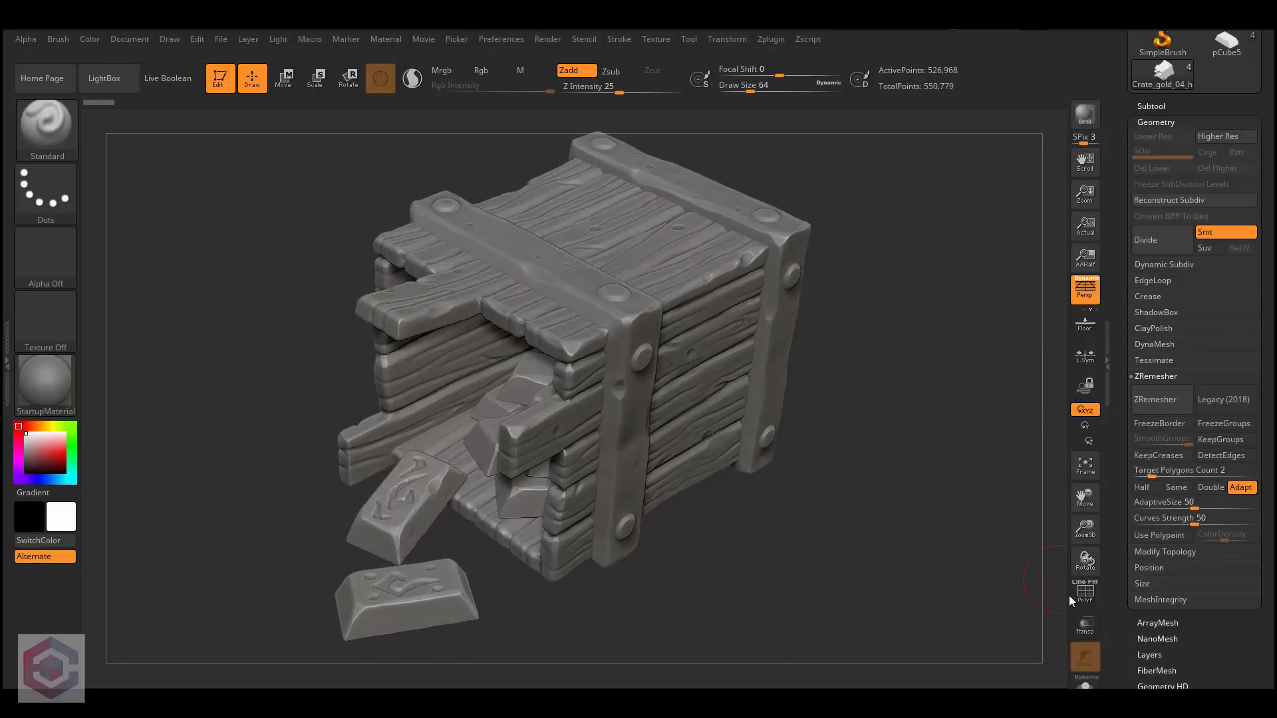
pyautogui.click(1082, 597)
pyautogui.moveTo(792, 280)
pyautogui.mouseDown(button='right')
pyautogui.moveTo(699, 259)
pyautogui.moveTo(705, 313)
pyautogui.moveTo(727, 308)
pyautogui.moveTo(705, 320)
pyautogui.moveTo(704, 303)
pyautogui.mouseUp(button='right')
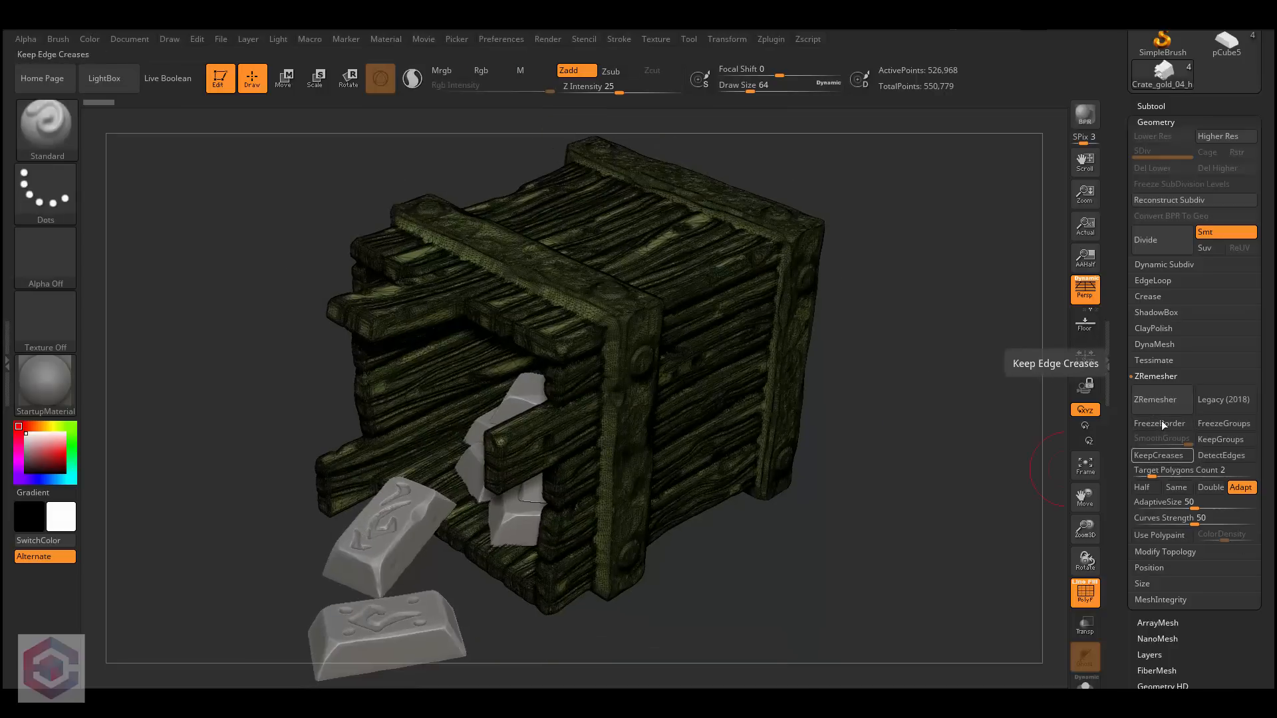
pyautogui.click(1152, 471)
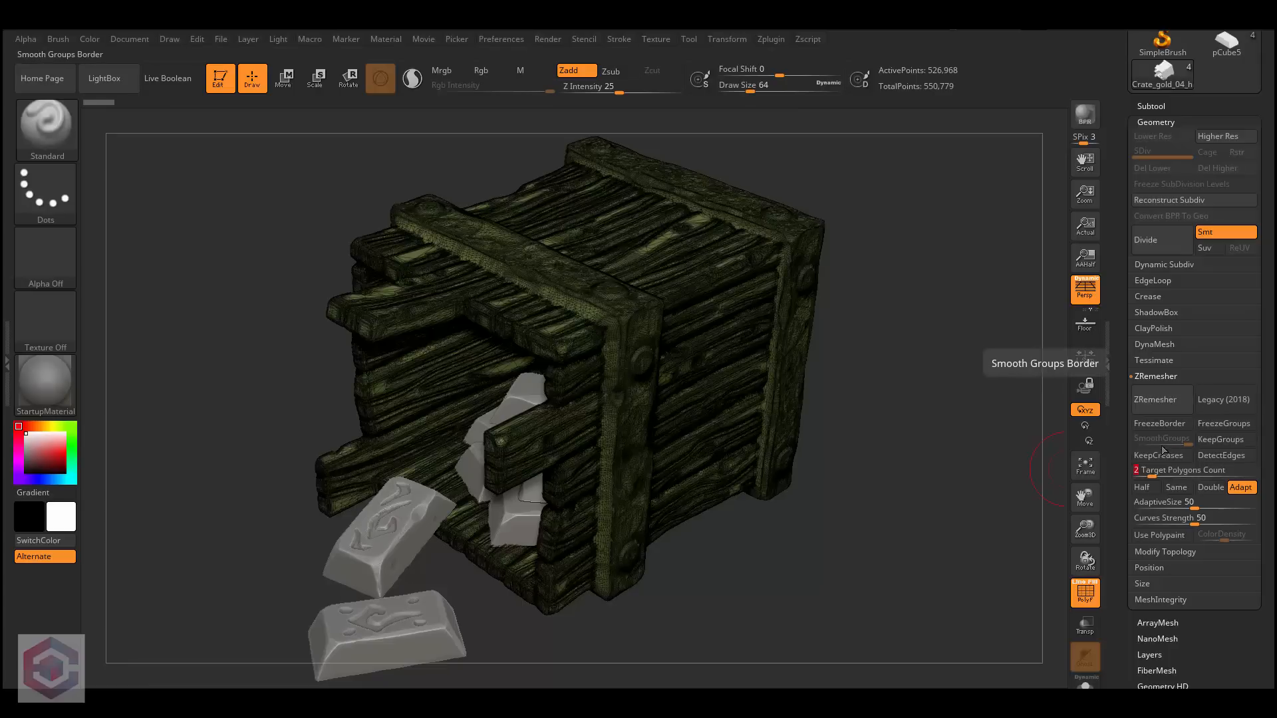
pyautogui.click(1163, 403)
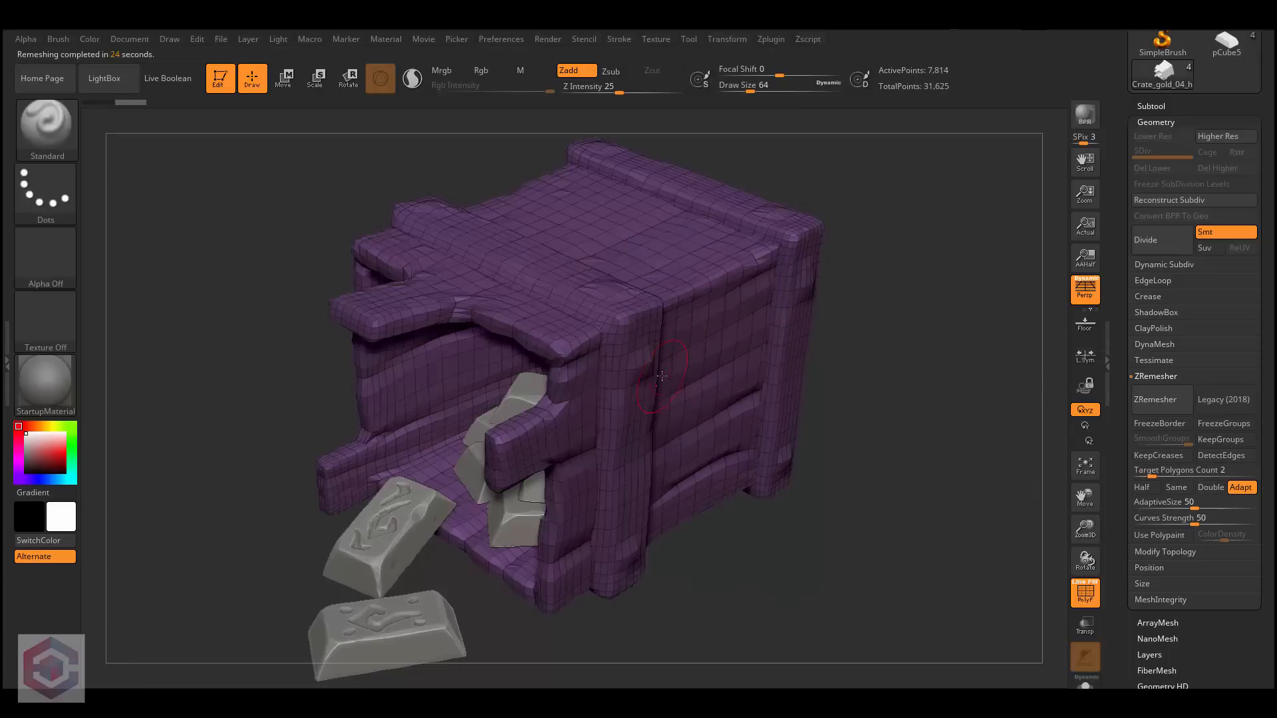
# Step: Inspect the remeshed crate, revert it to the sculpted high-poly version in the undo history, and turn off the polyframe
pyautogui.moveTo(661, 376)
pyautogui.mouseDown(button='right')
pyautogui.moveTo(599, 220)
pyautogui.moveTo(659, 372)
pyautogui.mouseUp(button='right')
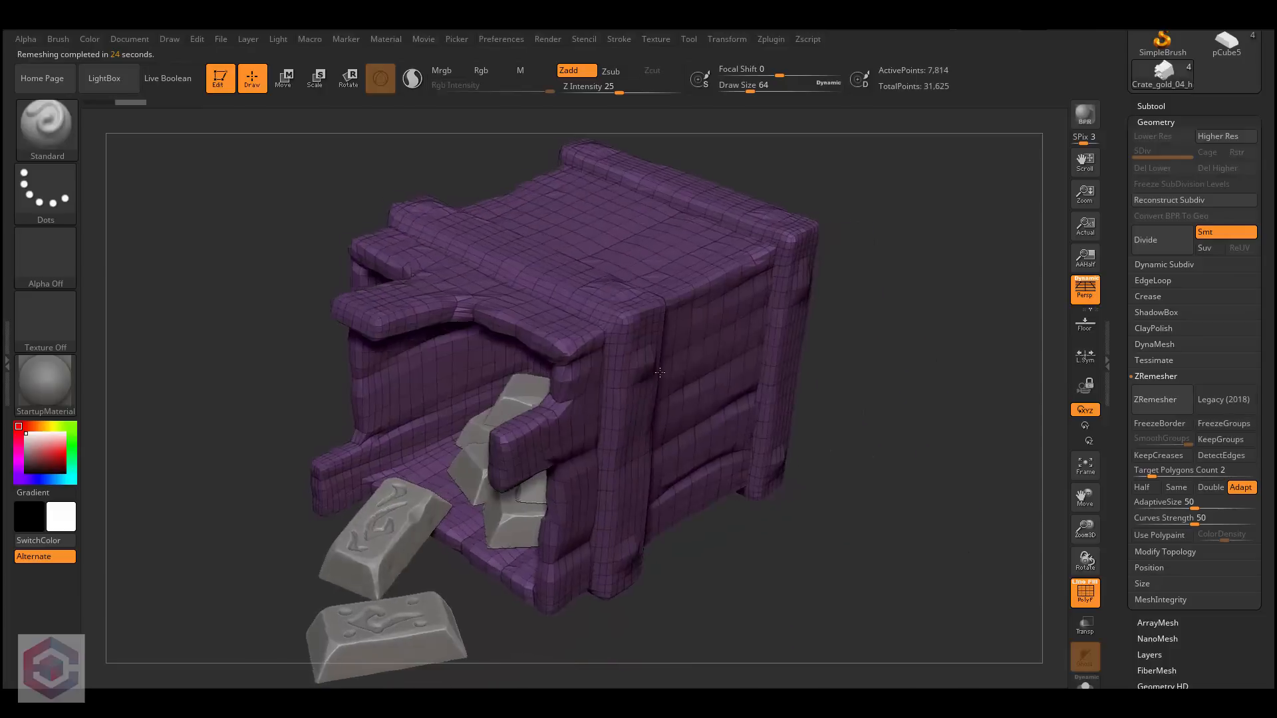
pyautogui.keyDown('ctrl'); pyautogui.moveTo(465, 200); pyautogui.dragTo(433, 141, button='right'); pyautogui.keyUp('ctrl')
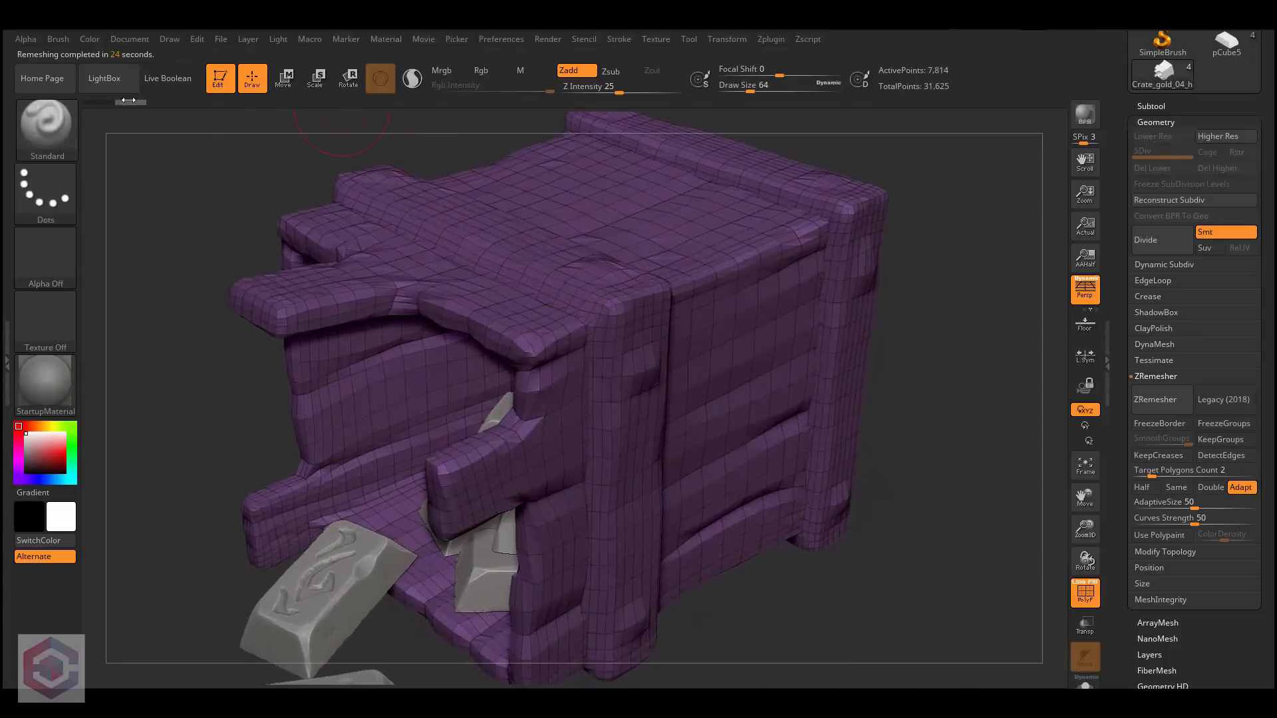
pyautogui.click(109, 103)
pyautogui.click(123, 102)
pyautogui.click(106, 102)
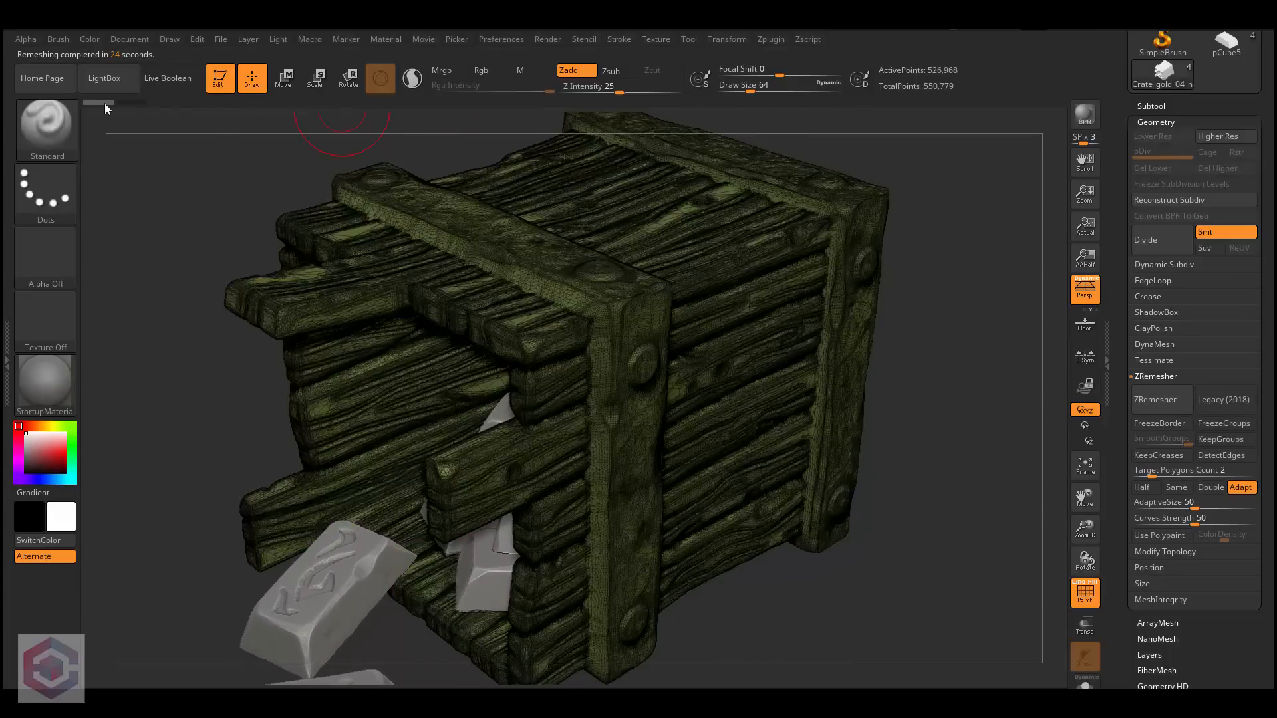
pyautogui.moveTo(105, 104)
pyautogui.mouseDown()
pyautogui.moveTo(139, 110)
pyautogui.moveTo(99, 105)
pyautogui.moveTo(133, 115)
pyautogui.moveTo(103, 118)
pyautogui.moveTo(153, 117)
pyautogui.moveTo(90, 116)
pyautogui.mouseUp()
pyautogui.click(1085, 592)
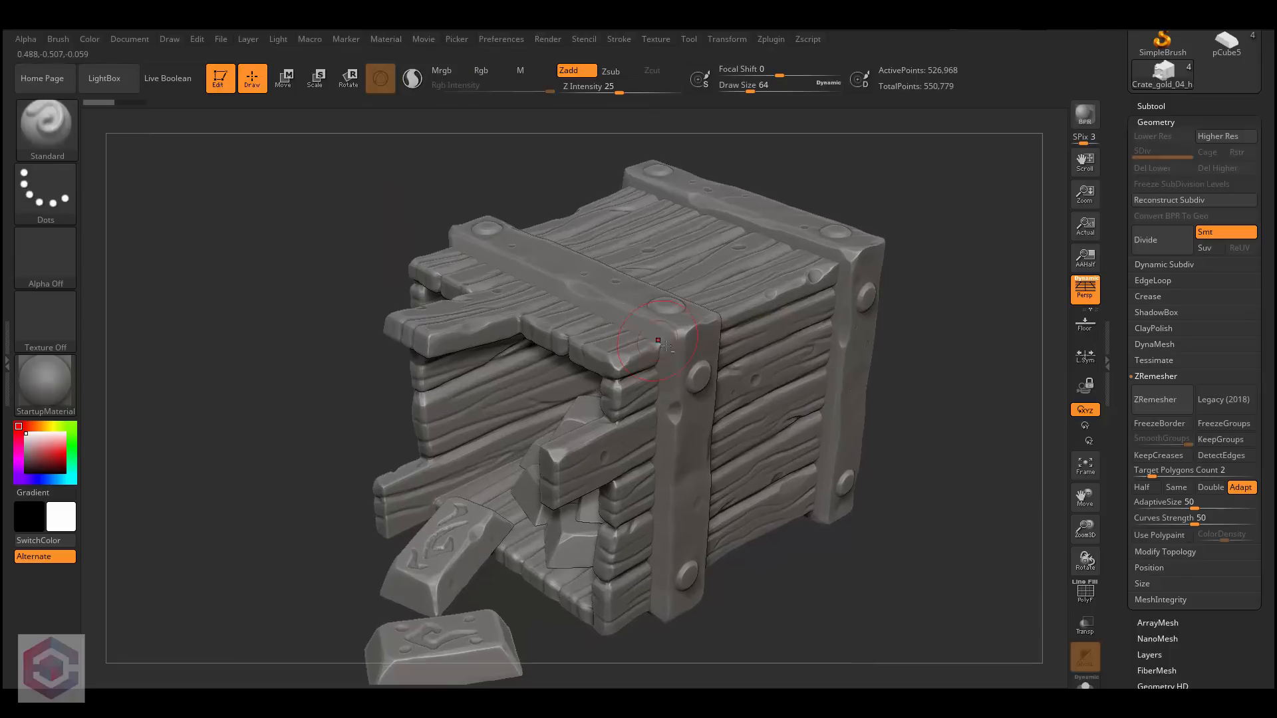
# Step: Open Decimation Master and pre-process the current crate subtool
pyautogui.moveTo(658, 340); pyautogui.dragTo(596, 283, button='right')
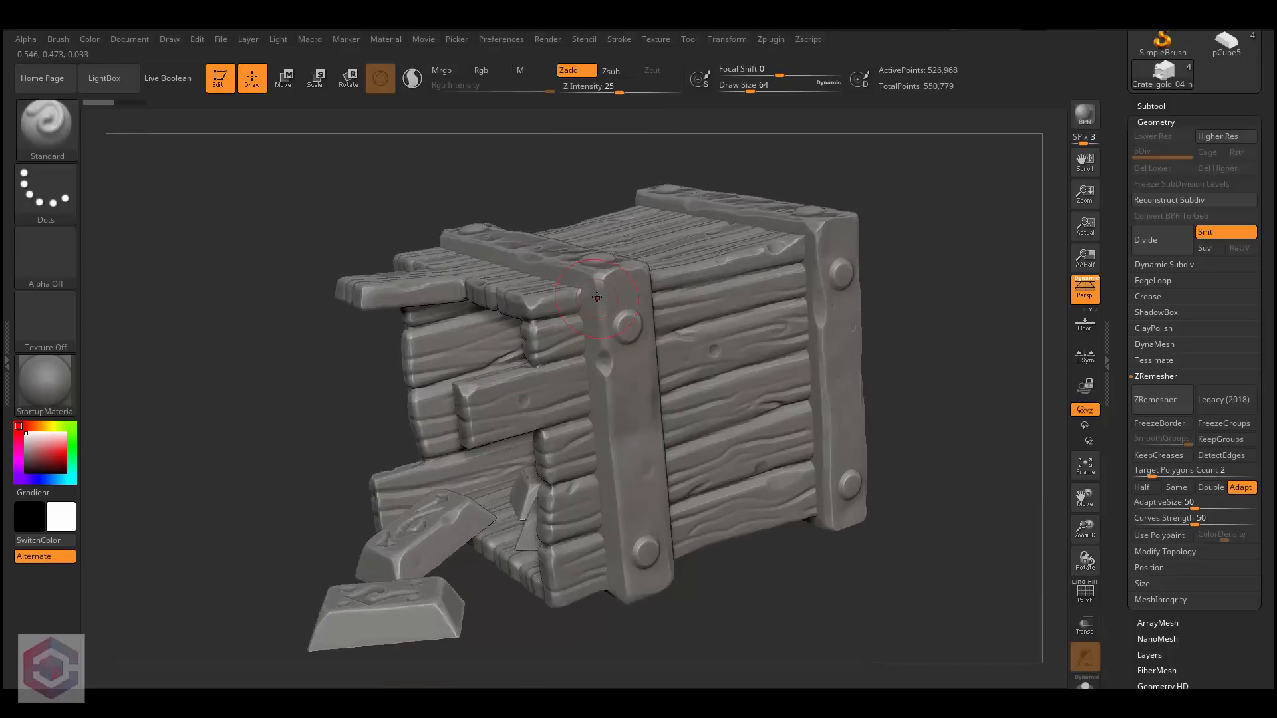
pyautogui.moveTo(714, 294)
pyautogui.mouseDown(button='right')
pyautogui.moveTo(737, 282)
pyautogui.moveTo(729, 302)
pyautogui.mouseUp(button='right')
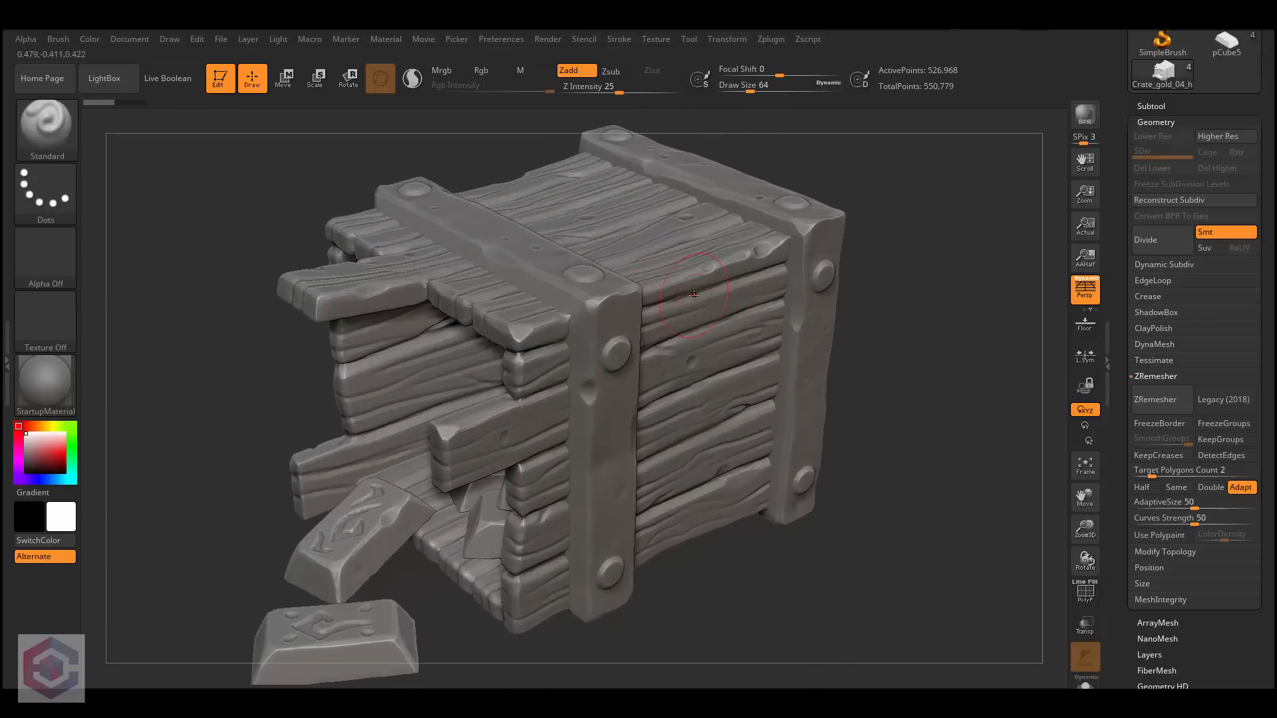
pyautogui.rightClick(694, 295)
pyautogui.moveTo(693, 295); pyautogui.dragTo(677, 295)
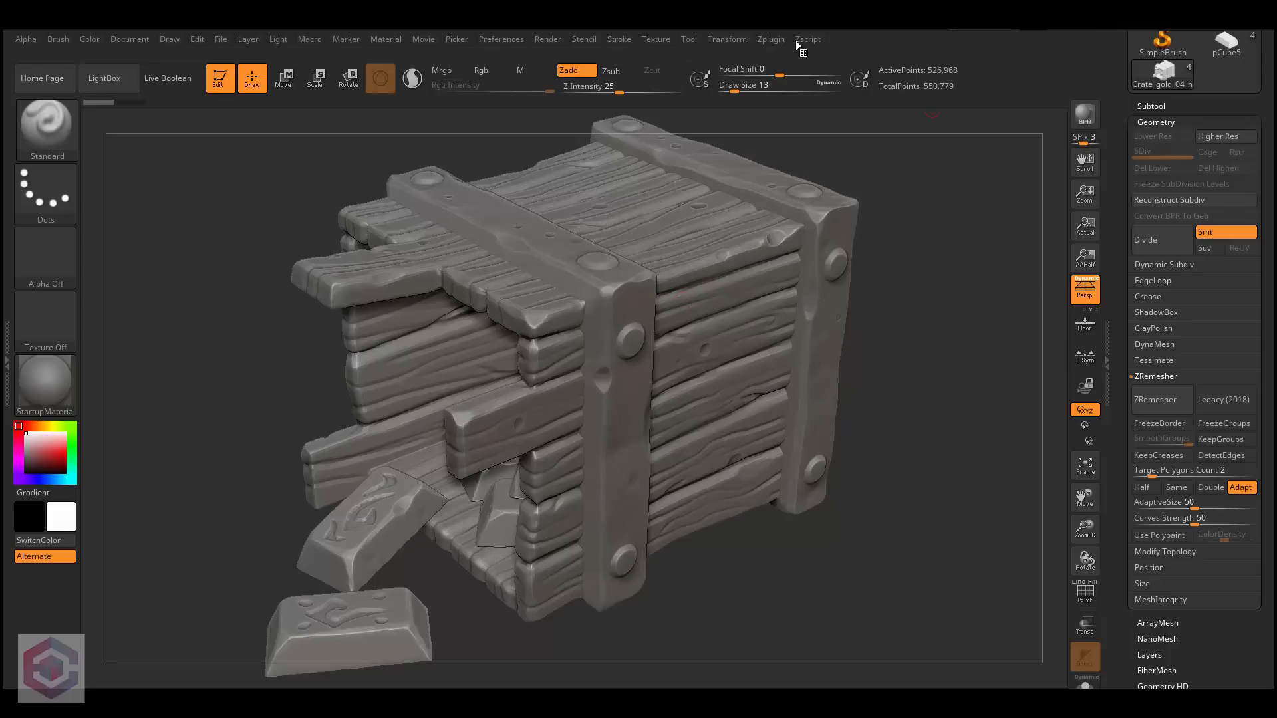
pyautogui.click(765, 40)
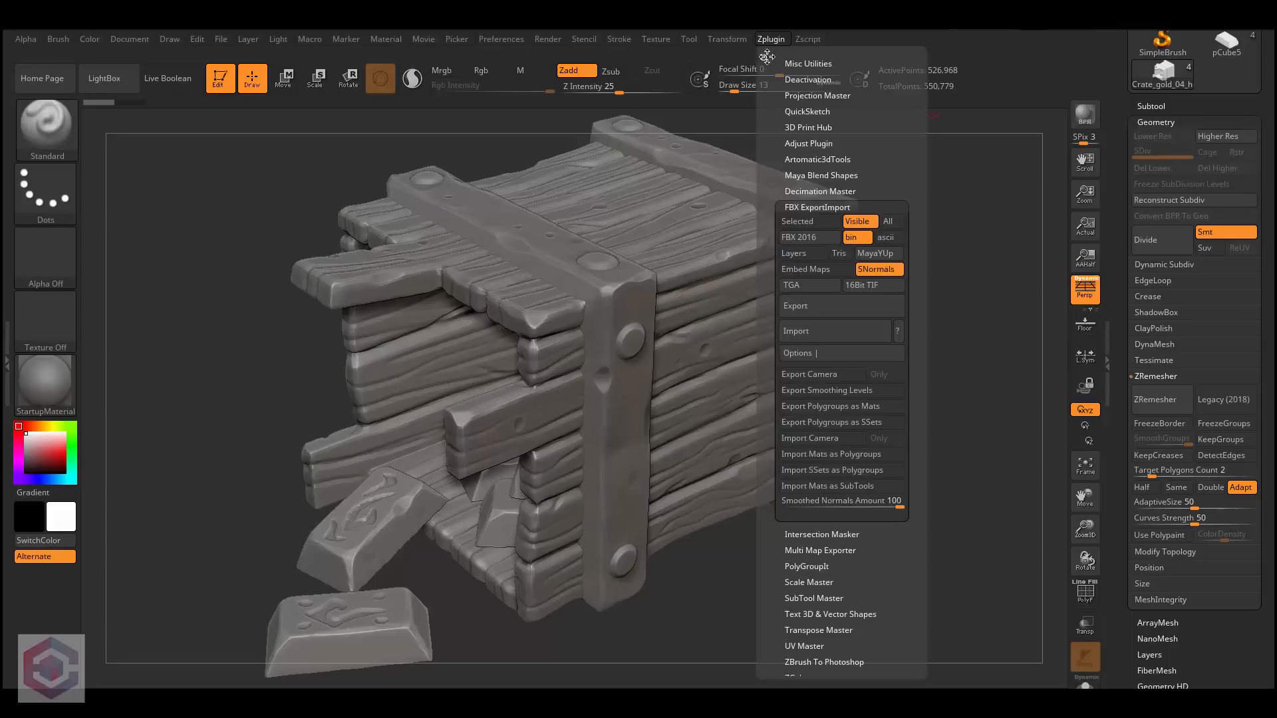
pyautogui.click(823, 206)
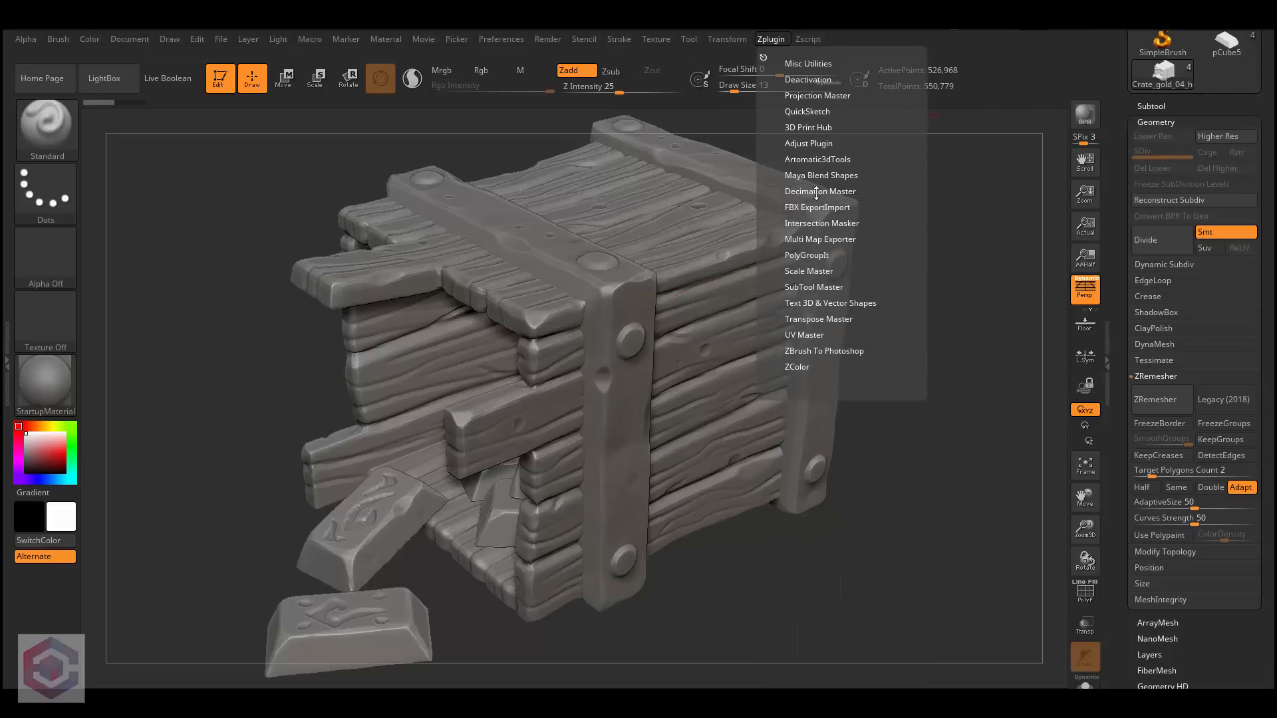
pyautogui.click(820, 191)
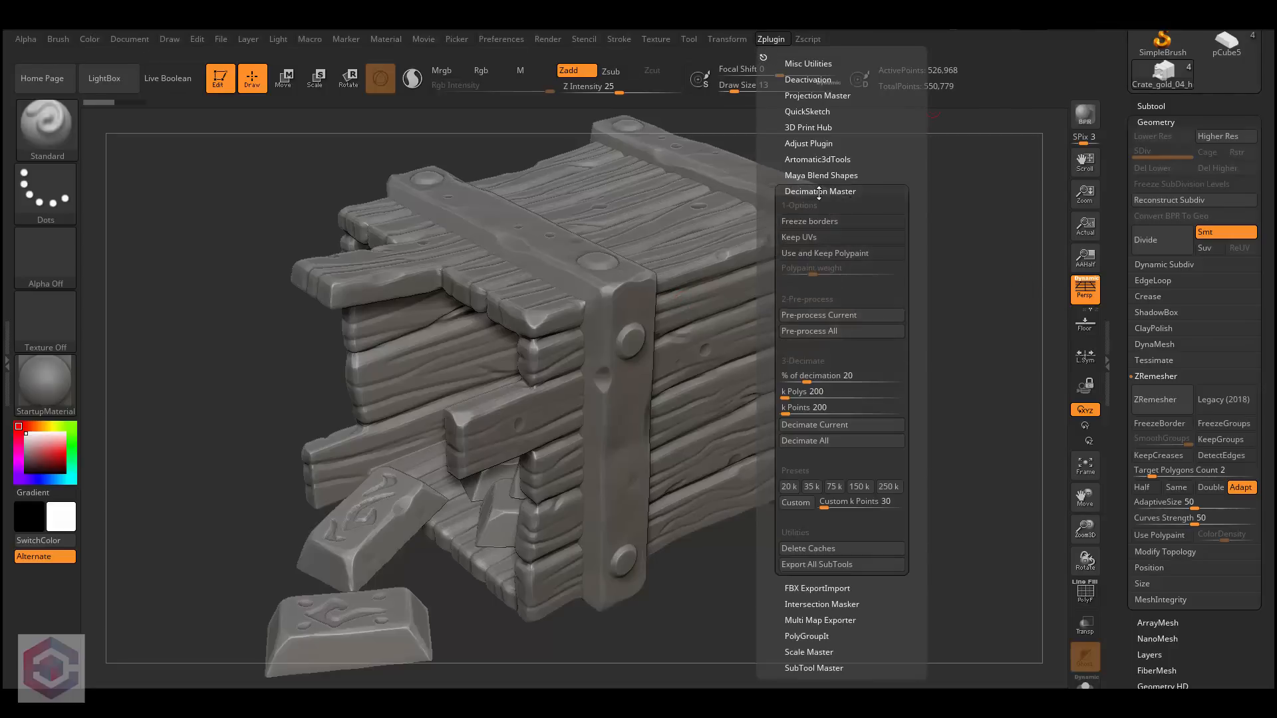
pyautogui.click(847, 317)
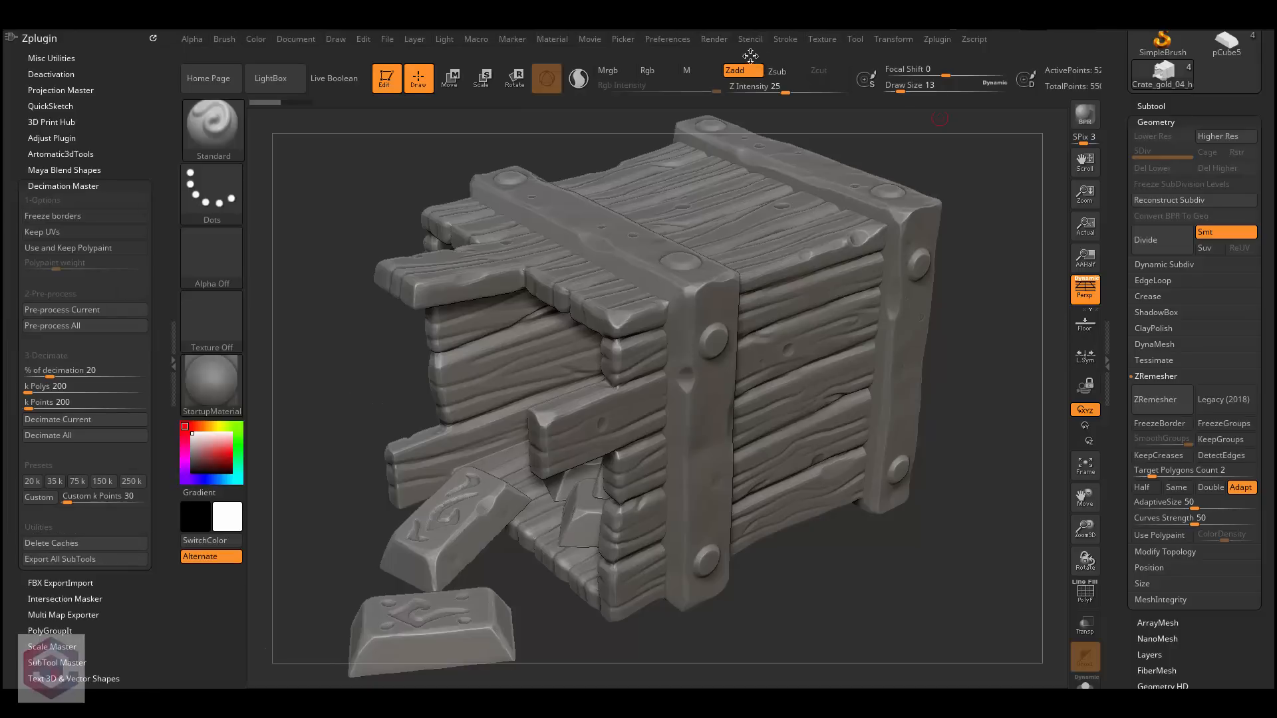
# Step: Decimate the crate subtool to 1 k Polys and display its polyframe
pyautogui.click(56, 384)
pyautogui.write('1')
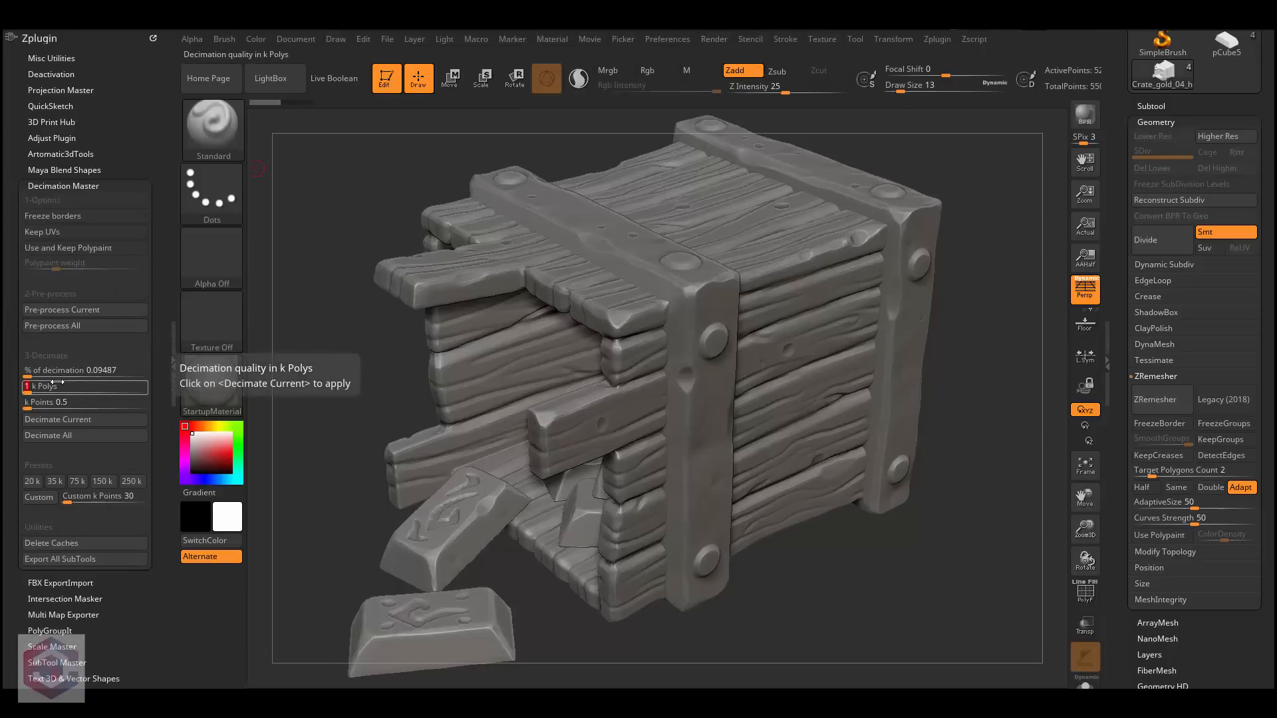
pyautogui.press('Return')
pyautogui.click(58, 419)
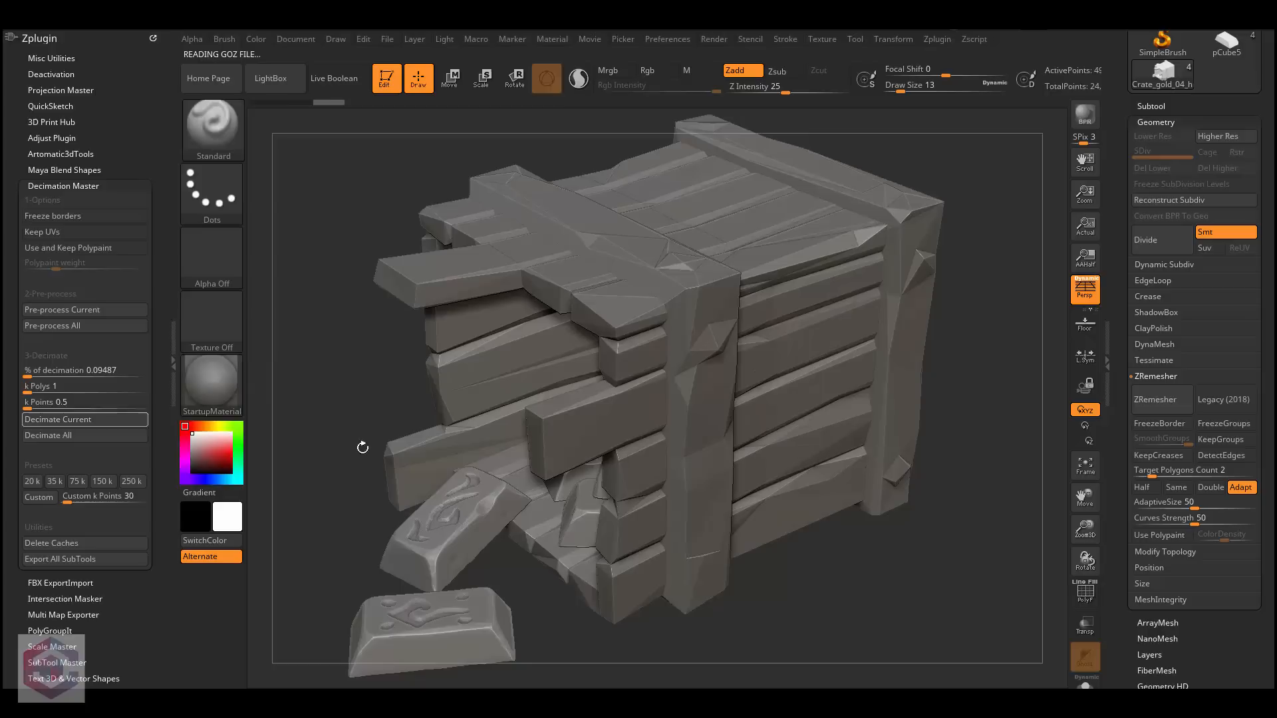
pyautogui.moveTo(746, 333)
pyautogui.mouseDown(button='right')
pyautogui.moveTo(799, 296)
pyautogui.moveTo(705, 286)
pyautogui.moveTo(738, 334)
pyautogui.moveTo(692, 299)
pyautogui.moveTo(831, 372)
pyautogui.moveTo(703, 351)
pyautogui.moveTo(705, 280)
pyautogui.moveTo(599, 266)
pyautogui.moveTo(725, 273)
pyautogui.moveTo(755, 335)
pyautogui.mouseUp(button='right')
pyautogui.click(1090, 597)
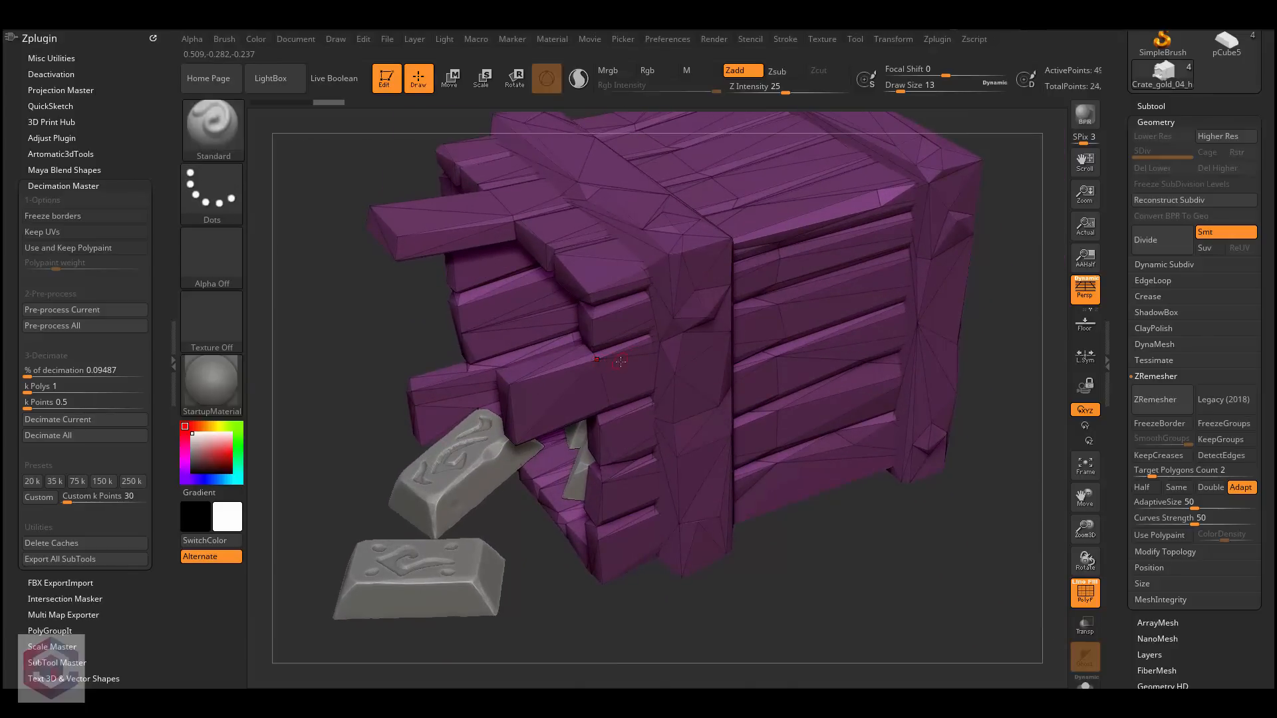
# Step: Examine the decimated crate's wireframe from several sides, both isolated and together with the gold bars
pyautogui.moveTo(599, 362); pyautogui.dragTo(692, 368, button='right')
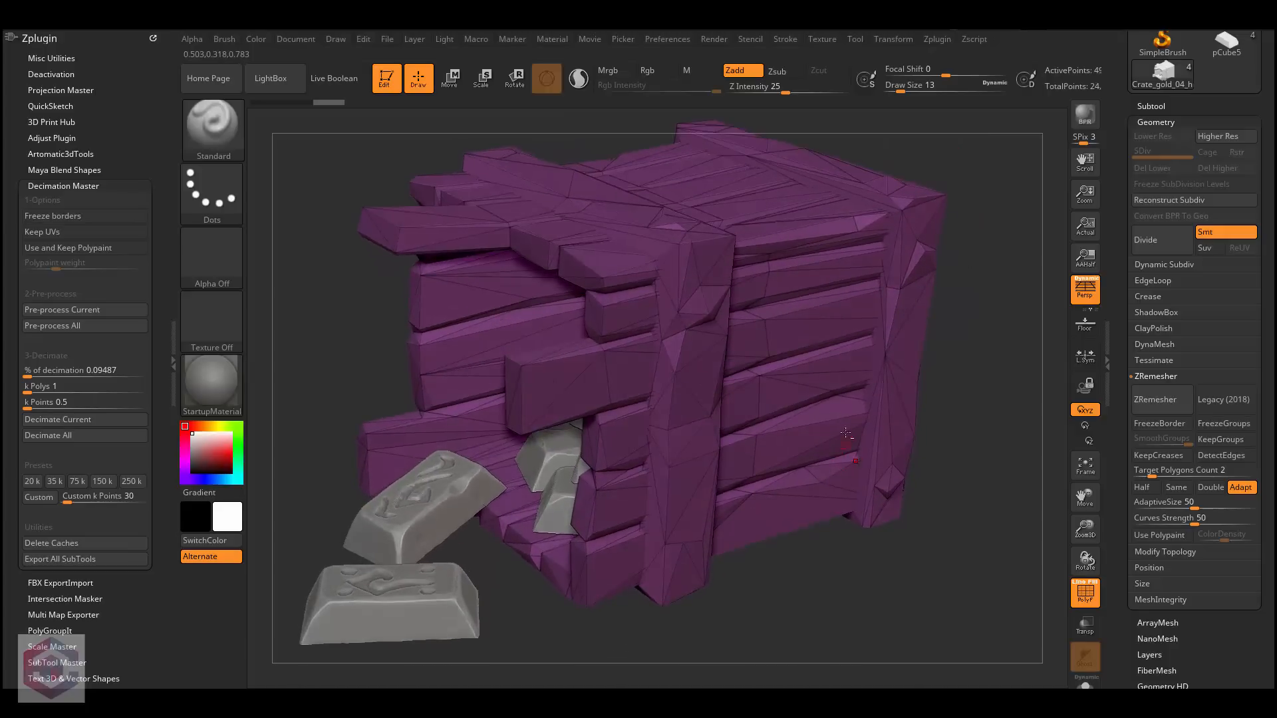
pyautogui.moveTo(846, 433); pyautogui.dragTo(803, 403, button='right')
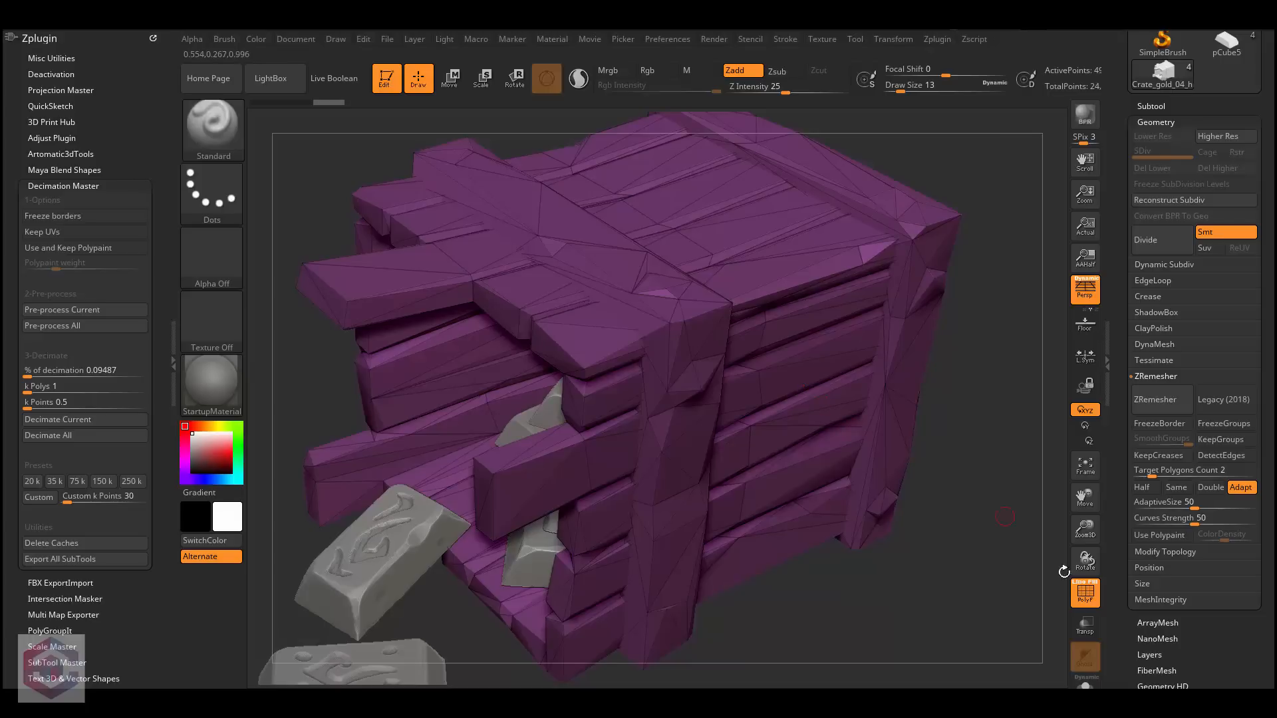
pyautogui.click(1086, 683)
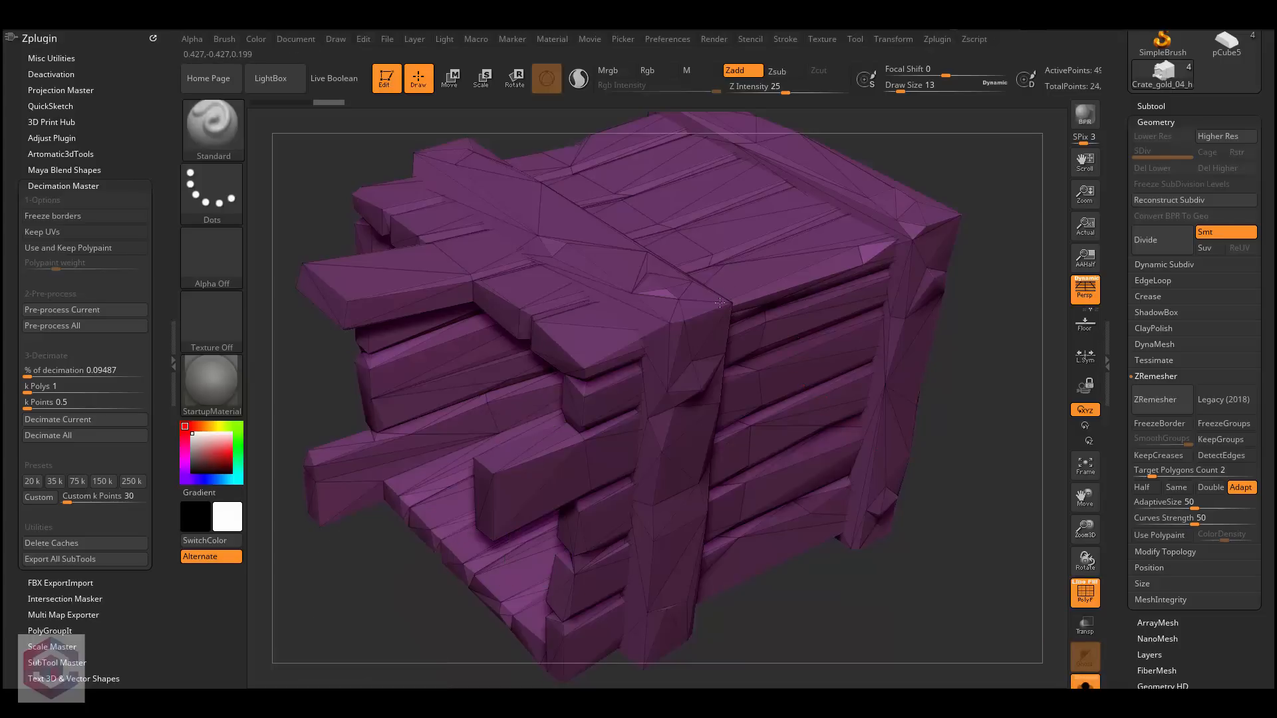
pyautogui.moveTo(719, 126); pyautogui.dragTo(770, 363, button='right')
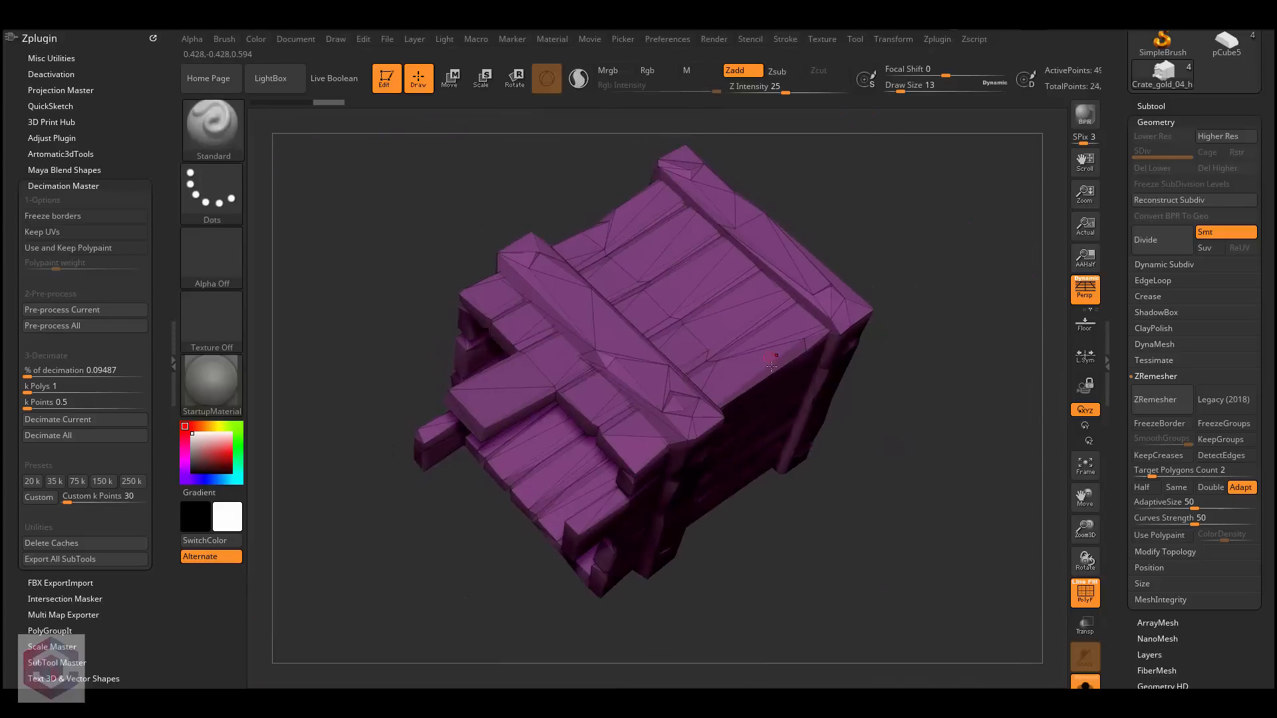
pyautogui.moveTo(778, 408)
pyautogui.mouseDown(button='right')
pyautogui.moveTo(715, 353)
pyautogui.moveTo(672, 346)
pyautogui.moveTo(659, 293)
pyautogui.moveTo(487, 315)
pyautogui.moveTo(745, 397)
pyautogui.moveTo(715, 465)
pyautogui.moveTo(674, 352)
pyautogui.mouseUp(button='right')
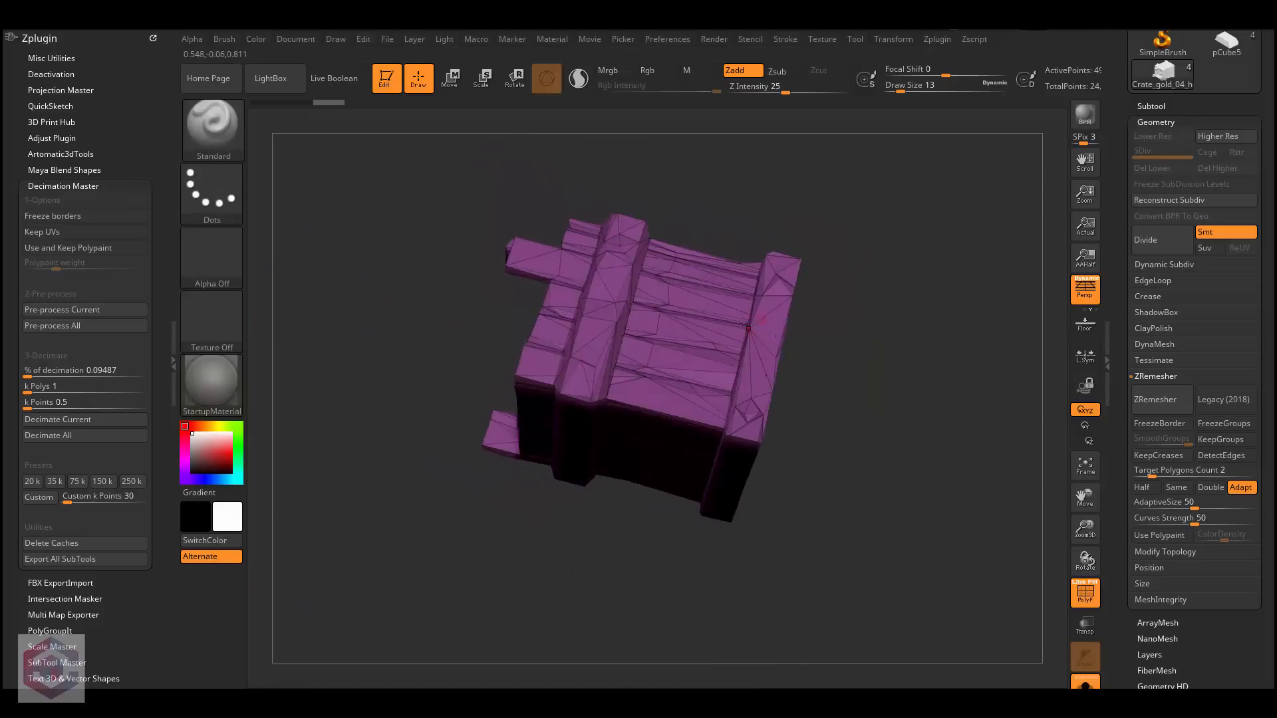
pyautogui.moveTo(741, 323)
pyautogui.mouseDown(button='right')
pyautogui.moveTo(798, 299)
pyautogui.moveTo(772, 320)
pyautogui.moveTo(807, 362)
pyautogui.moveTo(683, 306)
pyautogui.moveTo(715, 356)
pyautogui.moveTo(785, 352)
pyautogui.moveTo(658, 364)
pyautogui.moveTo(688, 338)
pyautogui.moveTo(788, 363)
pyautogui.moveTo(692, 383)
pyautogui.moveTo(768, 412)
pyautogui.moveTo(744, 340)
pyautogui.moveTo(599, 492)
pyautogui.moveTo(639, 492)
pyautogui.moveTo(648, 426)
pyautogui.moveTo(719, 463)
pyautogui.moveTo(672, 426)
pyautogui.moveTo(625, 344)
pyautogui.moveTo(831, 499)
pyautogui.moveTo(780, 457)
pyautogui.moveTo(819, 506)
pyautogui.moveTo(731, 499)
pyautogui.moveTo(668, 429)
pyautogui.moveTo(674, 384)
pyautogui.moveTo(692, 372)
pyautogui.moveTo(667, 402)
pyautogui.mouseUp(button='right')
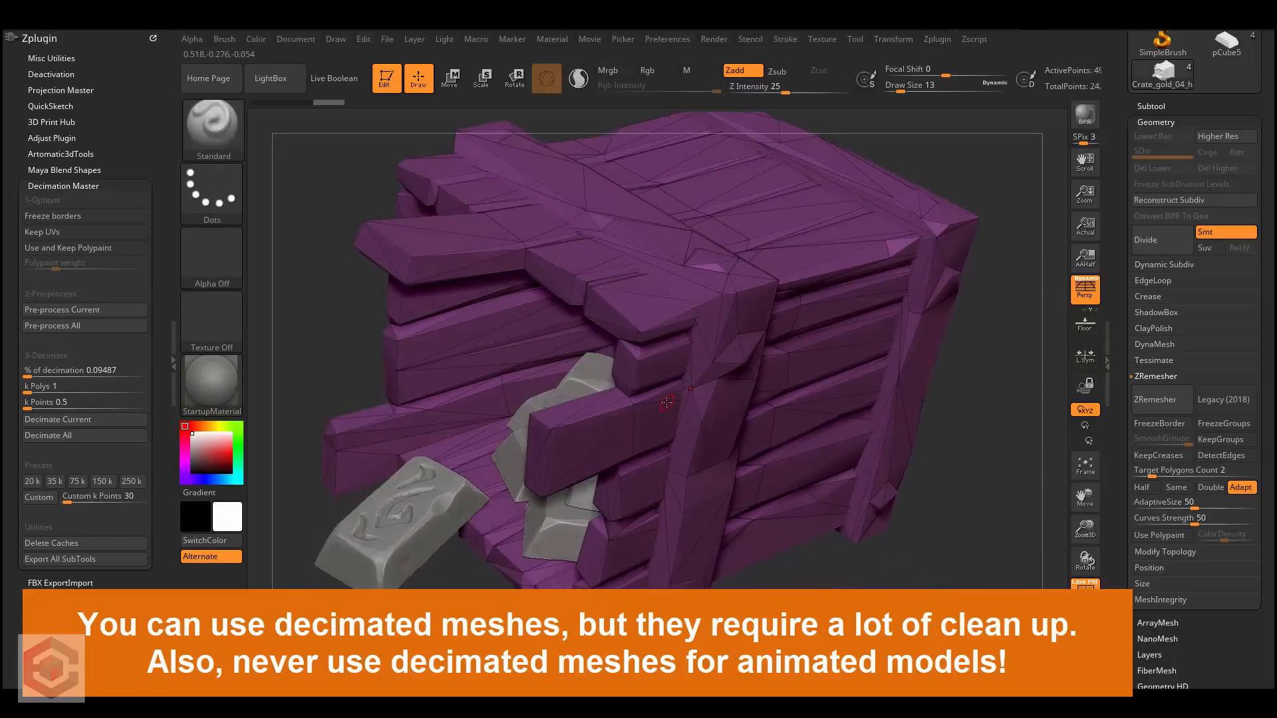
pyautogui.moveTo(791, 369)
pyautogui.keyDown('ctrl'); pyautogui.mouseDown(button='right')
pyautogui.moveTo(832, 433)
pyautogui.moveTo(734, 312)
pyautogui.mouseUp(button='right'); pyautogui.keyUp('ctrl')
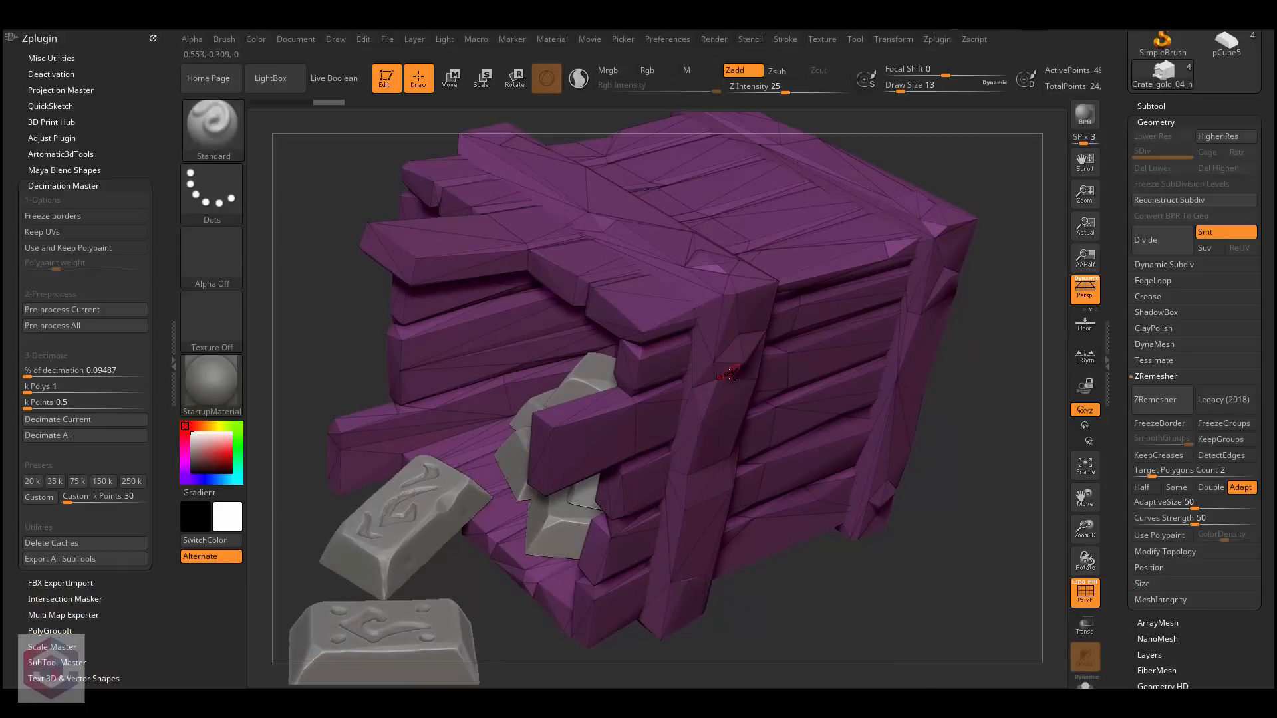
pyautogui.moveTo(696, 402)
pyautogui.mouseDown(button='right')
pyautogui.moveTo(619, 360)
pyautogui.moveTo(692, 406)
pyautogui.moveTo(632, 360)
pyautogui.moveTo(666, 392)
pyautogui.moveTo(699, 324)
pyautogui.moveTo(718, 379)
pyautogui.moveTo(750, 345)
pyautogui.mouseUp(button='right')
pyautogui.keyDown('alt'); pyautogui.moveTo(614, 419); pyautogui.dragTo(705, 338, button='right'); pyautogui.keyUp('alt')
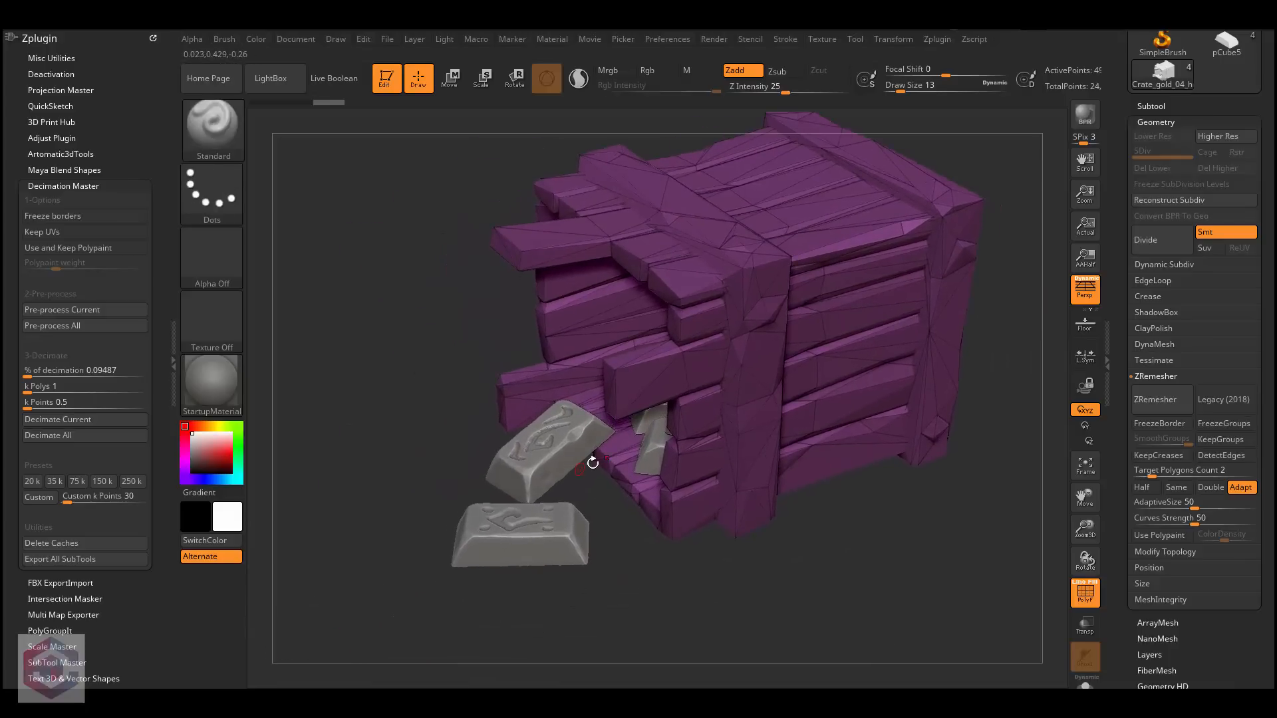
# Step: Inspect the wireframe of the tilted gold bar Crate_gold_01_high up close, and make the crate the active subtool again
pyautogui.keyDown('alt'); pyautogui.click(596, 430); pyautogui.keyUp('alt')
pyautogui.keyDown('ctrl'); pyautogui.moveTo(596, 416); pyautogui.dragTo(548, 487, button='right'); pyautogui.keyUp('ctrl')
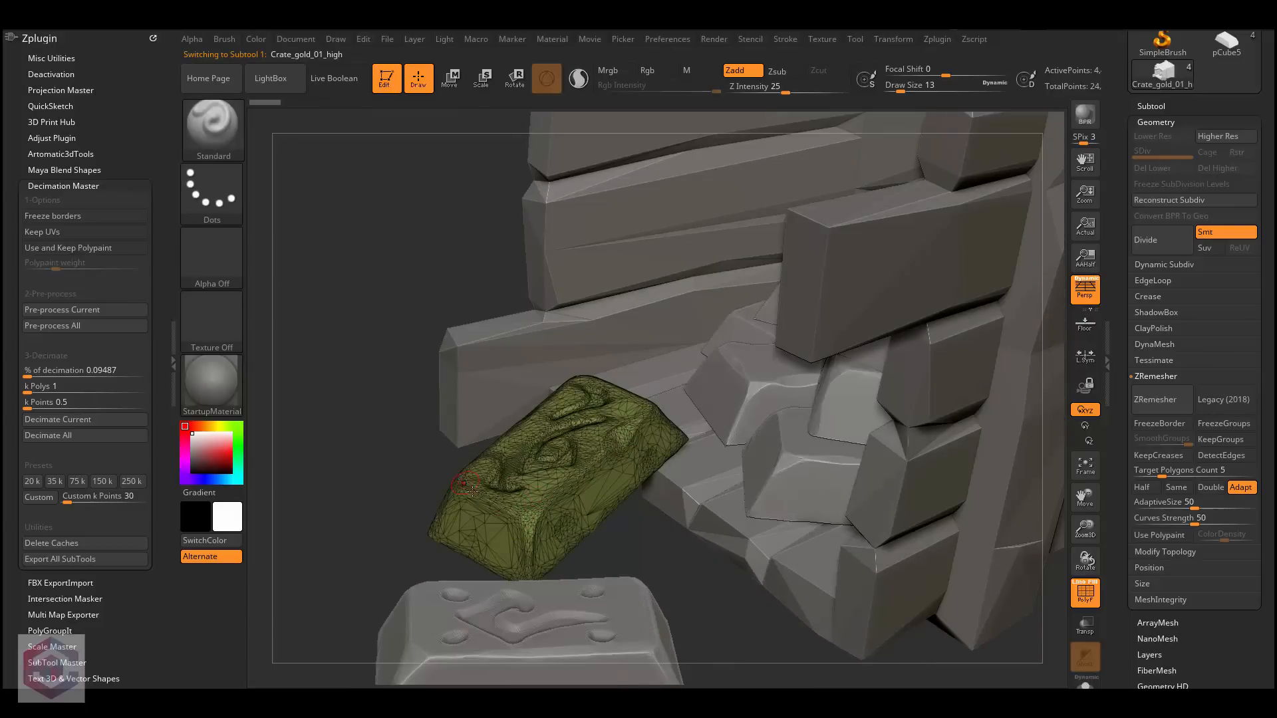
pyautogui.keyDown('alt'); pyautogui.click(685, 453); pyautogui.keyUp('alt')
pyautogui.keyDown('ctrl'); pyautogui.moveTo(685, 453); pyautogui.dragTo(763, 324, button='right'); pyautogui.keyUp('ctrl')
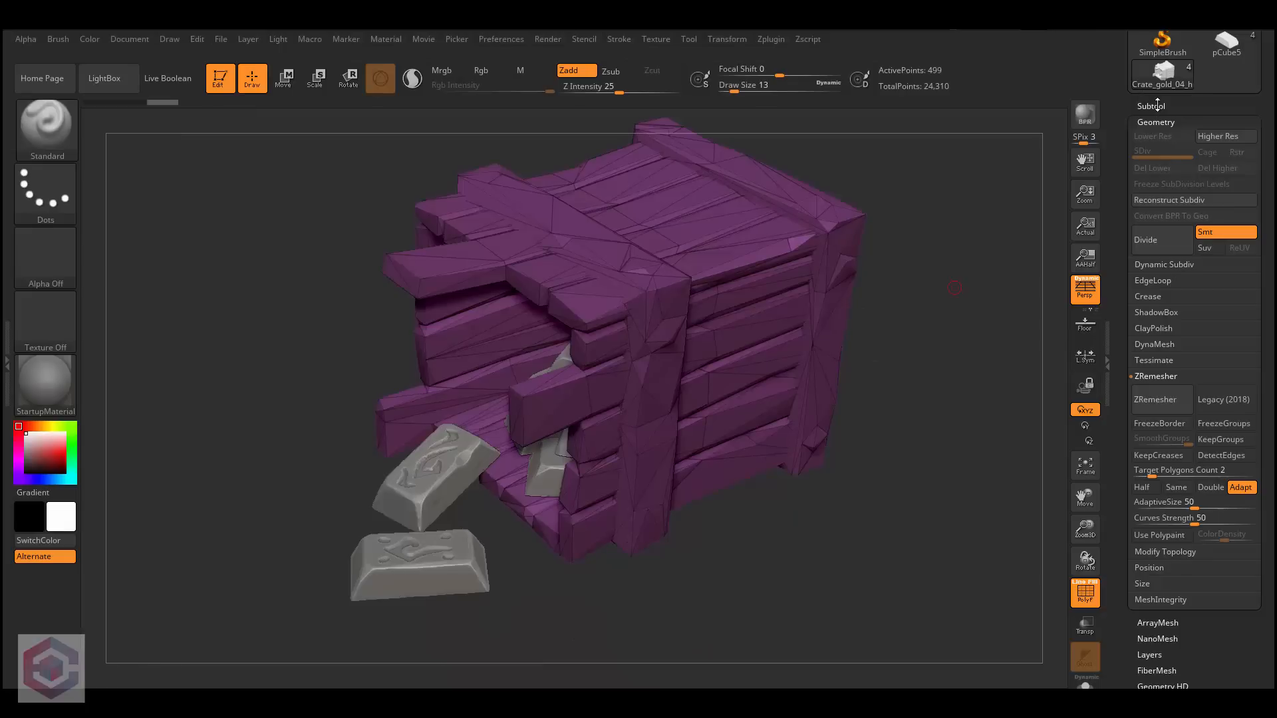
# Step: Hide the three gold bar subtools and export only the visible decimated crate subtool Crate_gold_04_high as FBX
pyautogui.click(1156, 106)
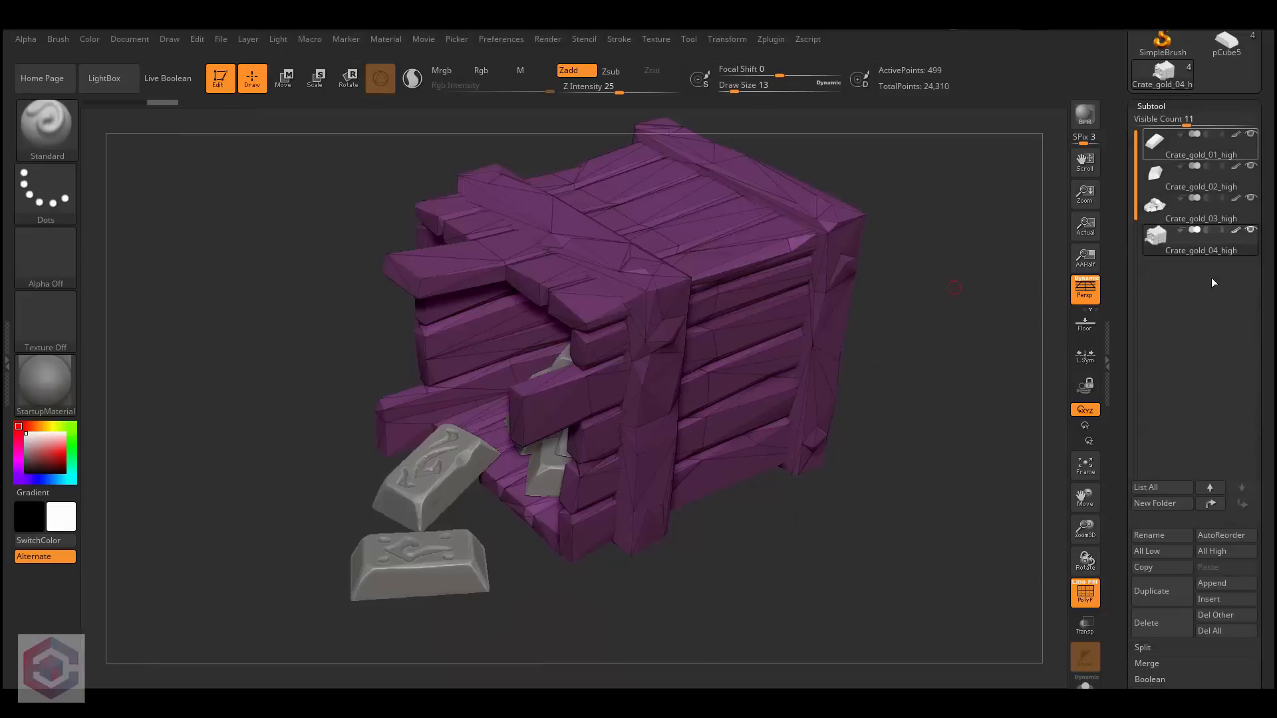
pyautogui.moveTo(1270, 250); pyautogui.dragTo(1269, 387)
pyautogui.click(1250, 339)
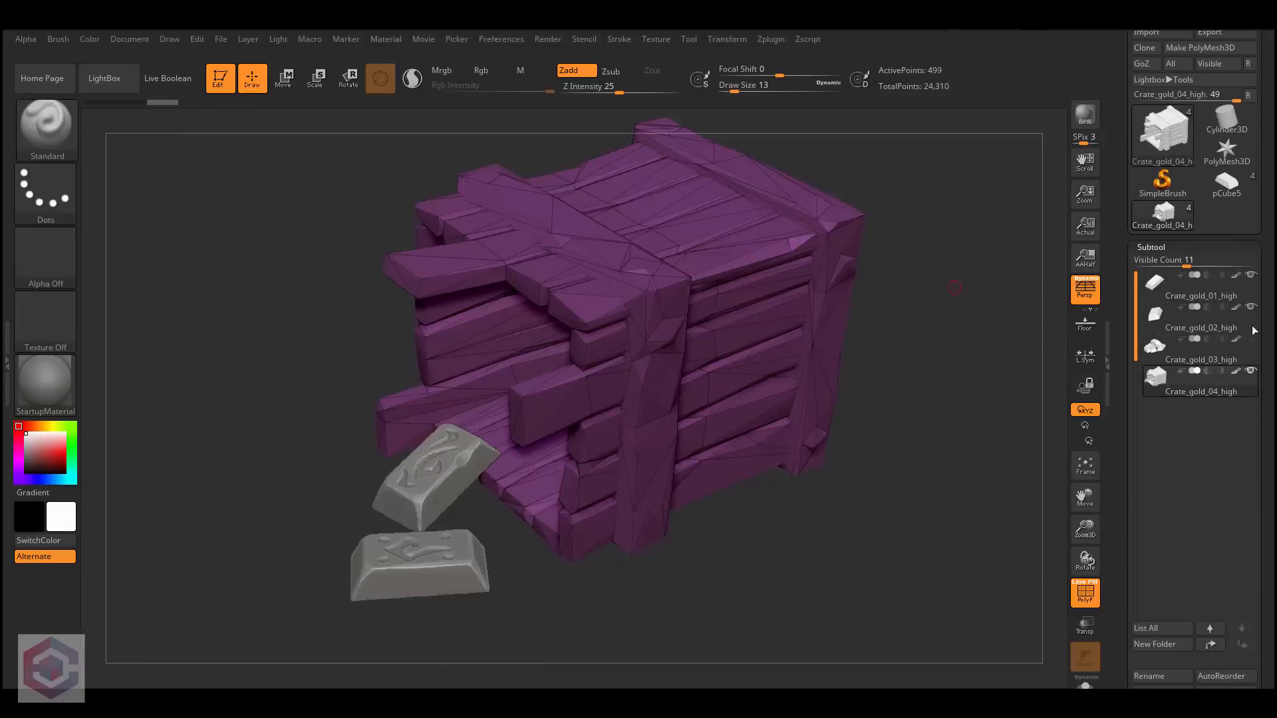
pyautogui.click(1251, 307)
pyautogui.click(1251, 274)
pyautogui.click(771, 39)
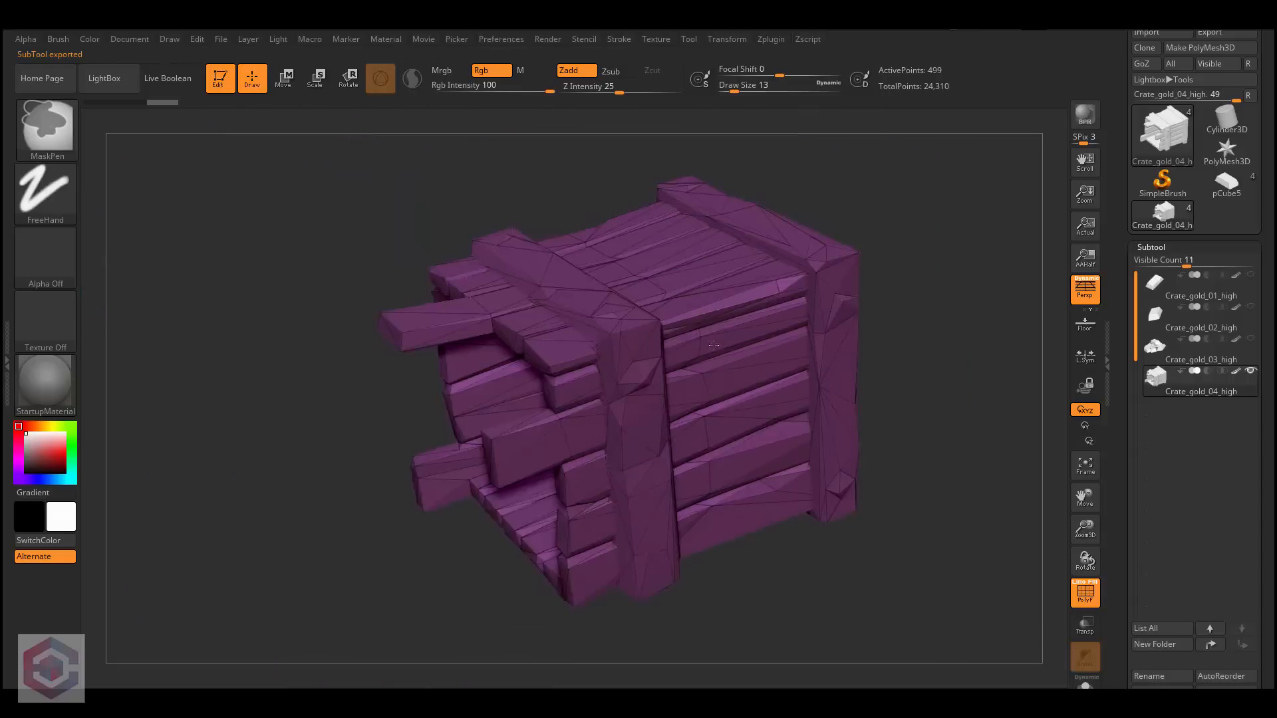
# Step: Step the crate subtool back in its undo history to the full-resolution sculpt before decimation
pyautogui.keyDown('ctrl'); pyautogui.moveTo(676, 328); pyautogui.dragTo(510, 316, button='right'); pyautogui.keyUp('ctrl')
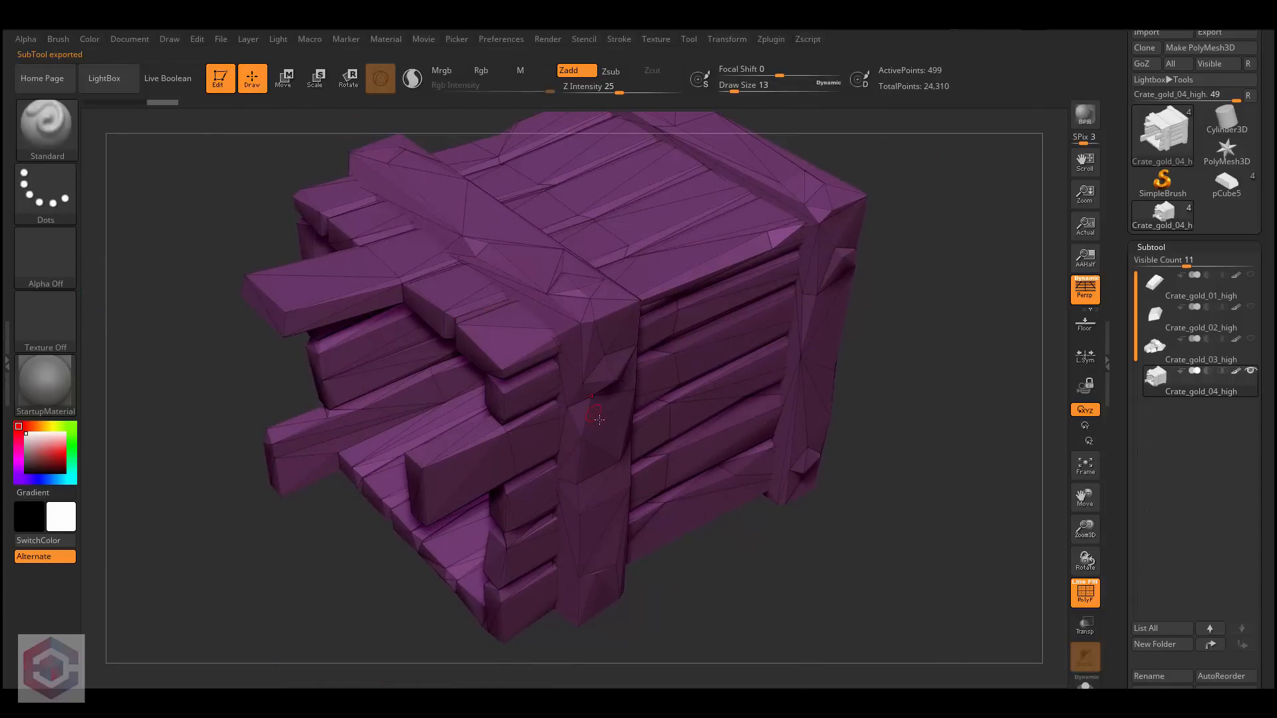
pyautogui.moveTo(641, 414)
pyautogui.keyDown('ctrl'); pyautogui.mouseDown(button='right')
pyautogui.moveTo(641, 312)
pyautogui.moveTo(652, 395)
pyautogui.moveTo(622, 222)
pyautogui.moveTo(284, 147)
pyautogui.mouseUp(button='right'); pyautogui.keyUp('ctrl')
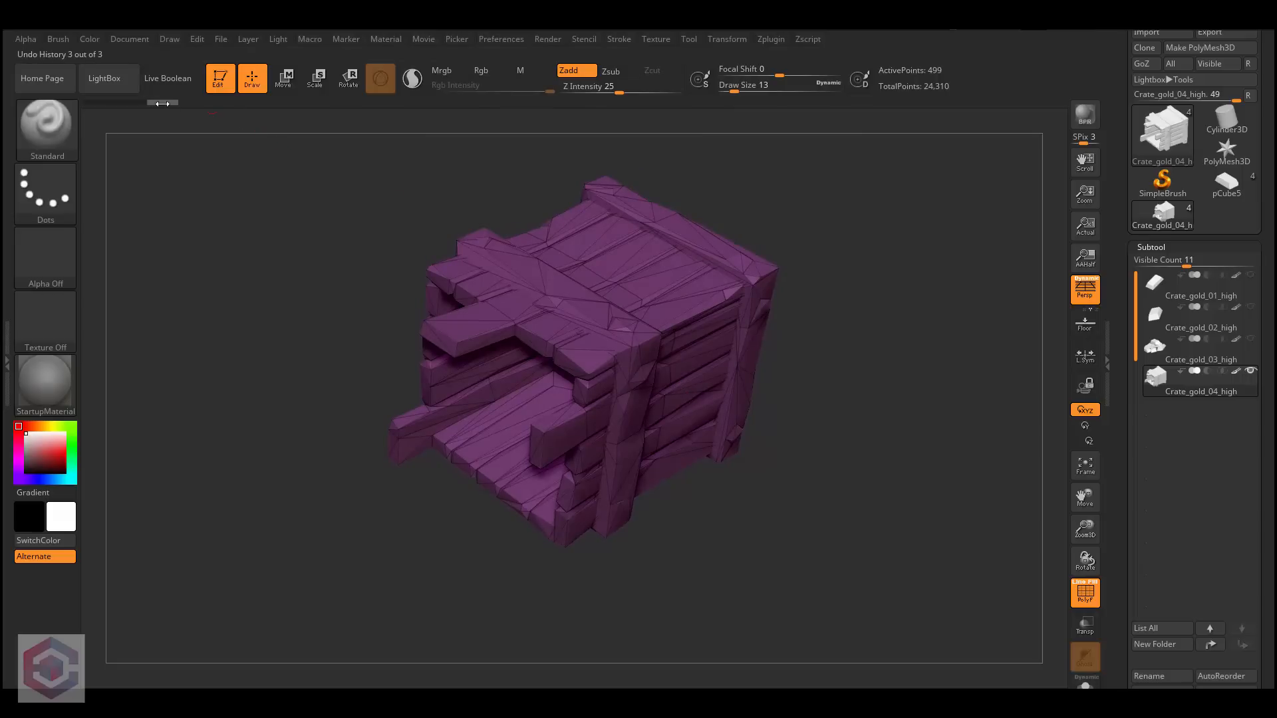
pyautogui.click(137, 103)
pyautogui.moveTo(651, 375)
pyautogui.mouseDown(button='right')
pyautogui.moveTo(631, 342)
pyautogui.moveTo(612, 352)
pyautogui.mouseUp(button='right')
pyautogui.keyDown('ctrl'); pyautogui.moveTo(612, 353); pyautogui.dragTo(622, 456, button='right'); pyautogui.keyUp('ctrl')
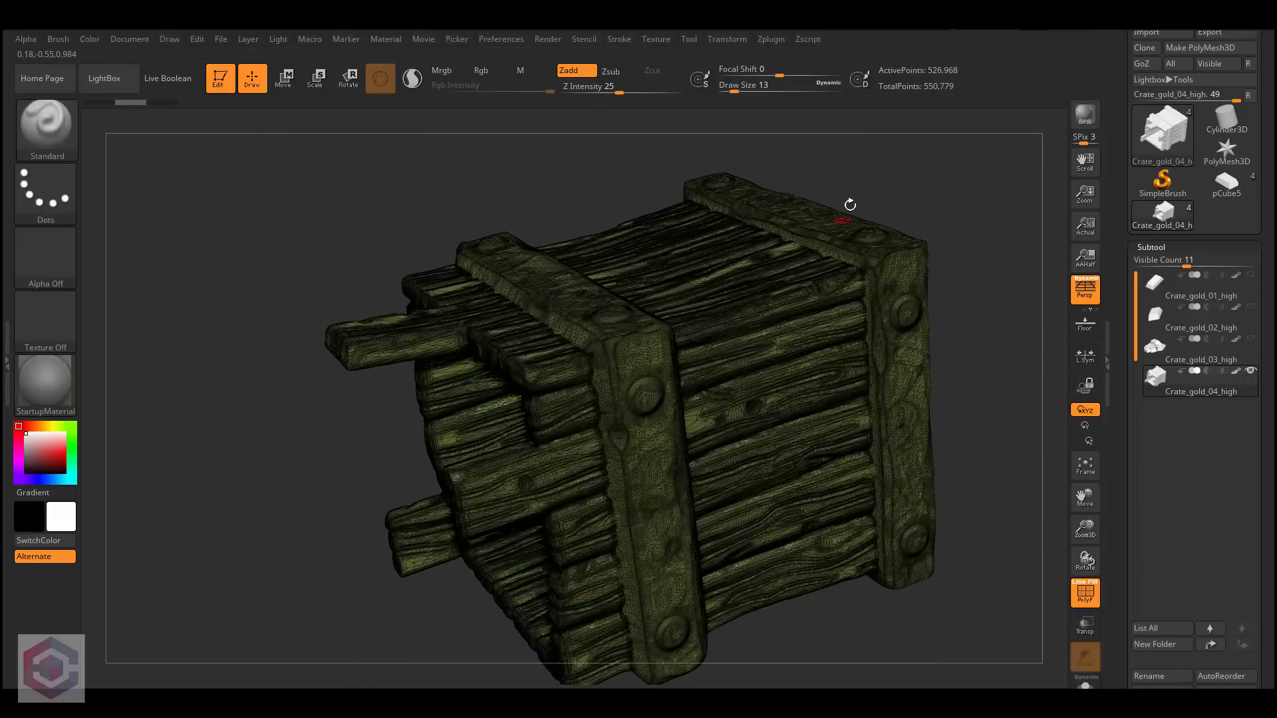
# Step: Set Decimation Master's k Polys to about 66.6 and try to decimate the full-resolution crate
pyautogui.click(776, 39)
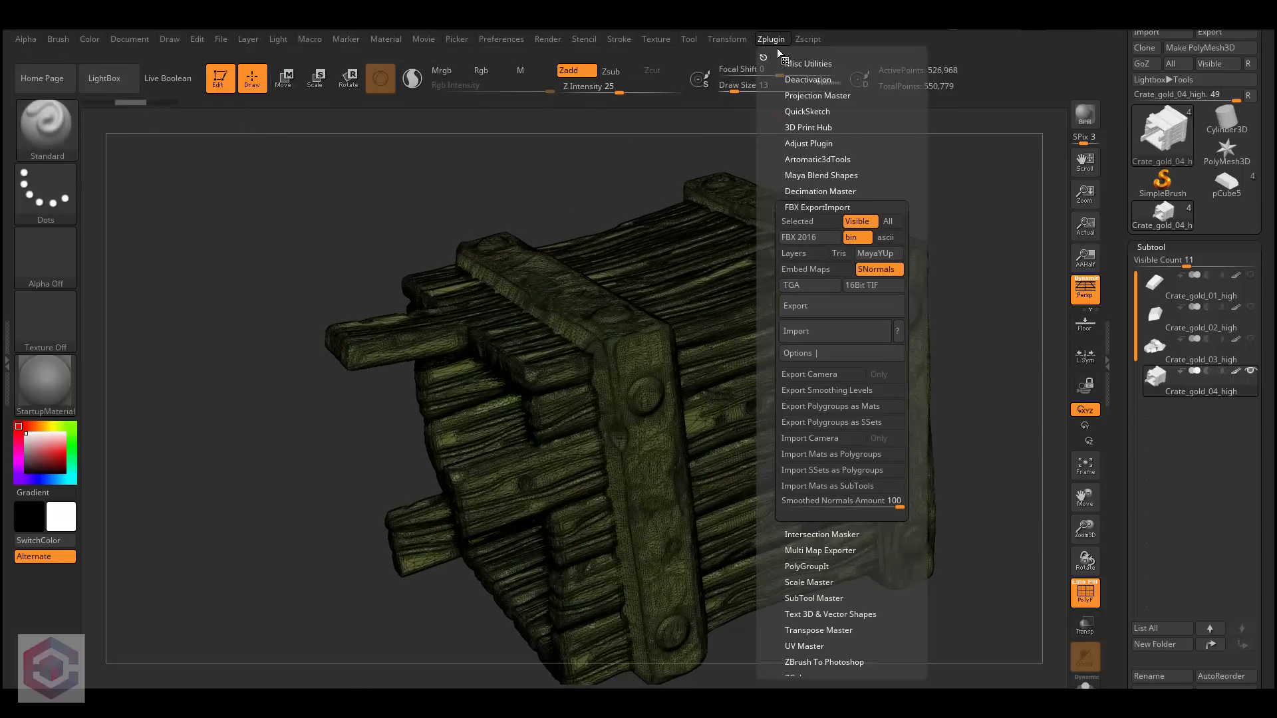
pyautogui.click(817, 207)
pyautogui.click(820, 191)
pyautogui.click(801, 394)
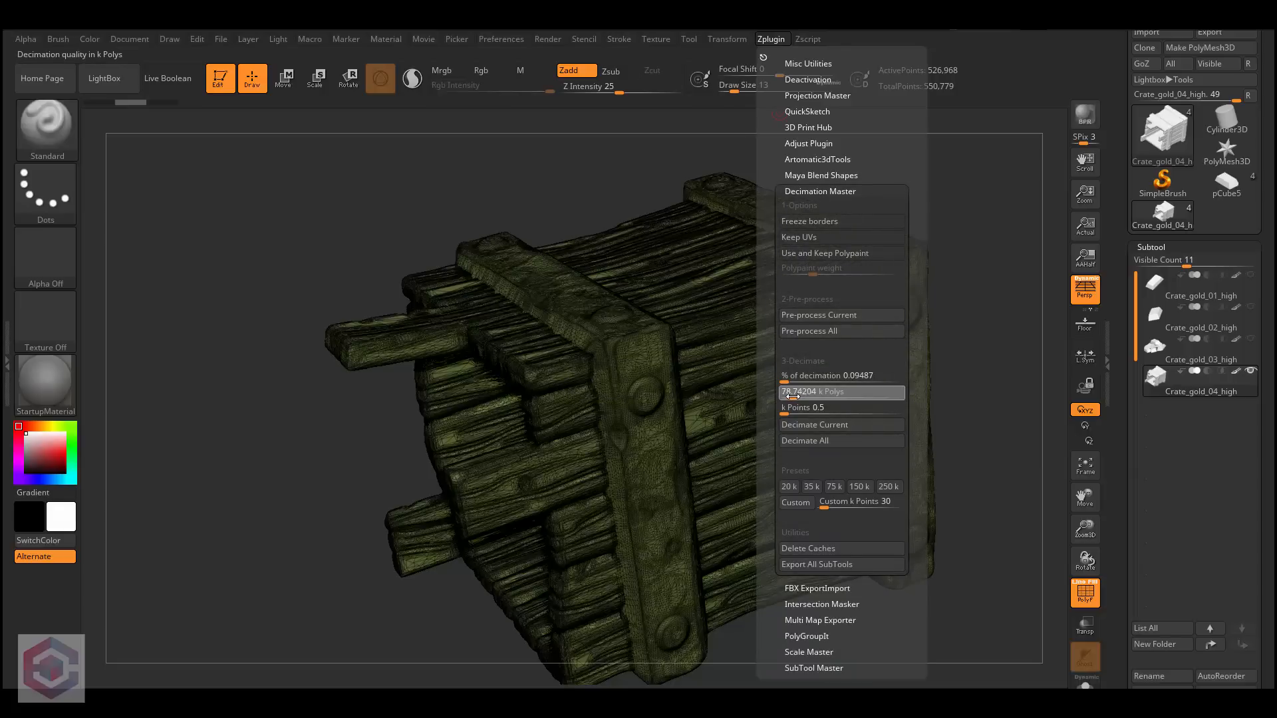
pyautogui.click(832, 425)
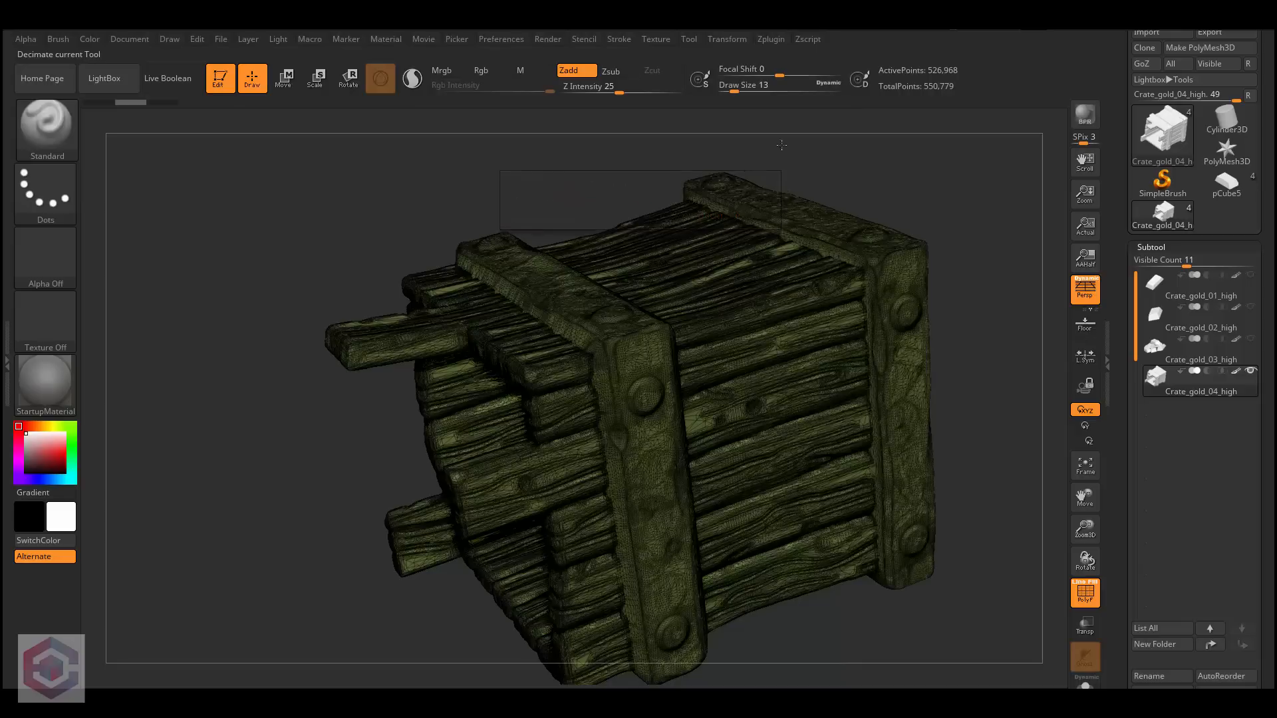
# Step: Pre-process and decimate the current crate subtool, and display it isolated without its polyframe
pyautogui.click(782, 42)
pyautogui.click(829, 331)
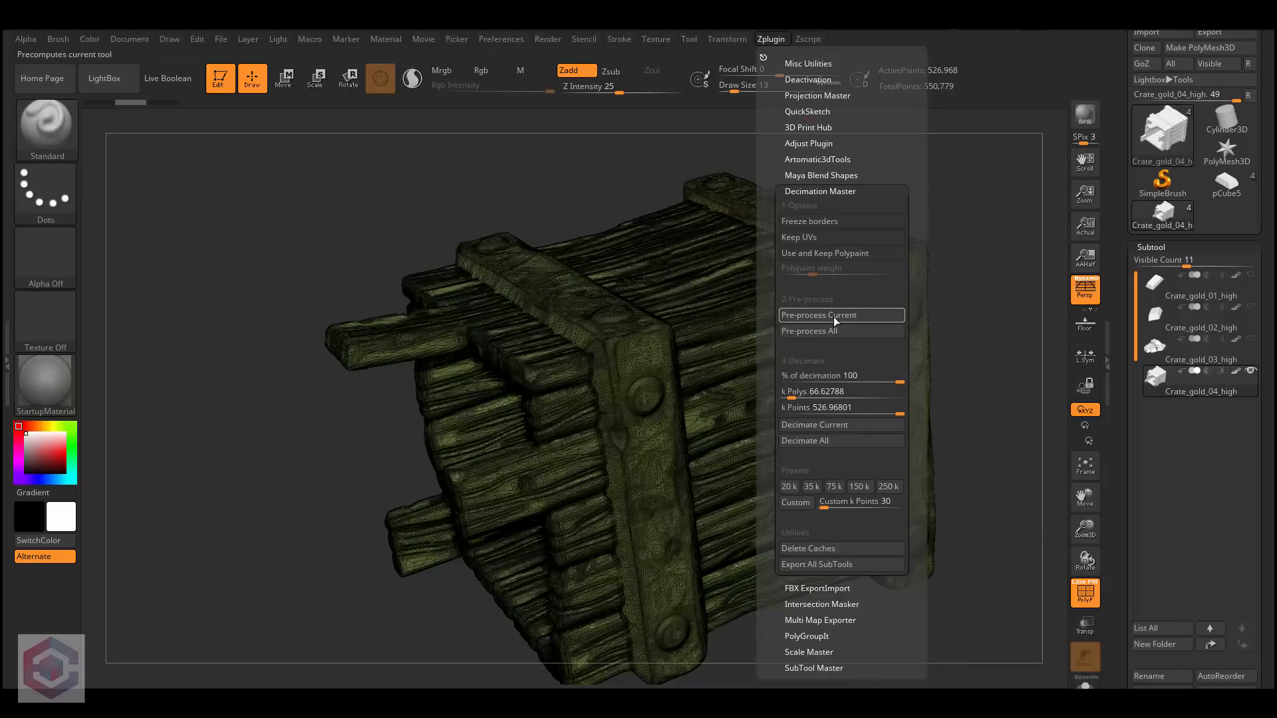
pyautogui.click(1085, 683)
pyautogui.hotkey('shift', 'f')
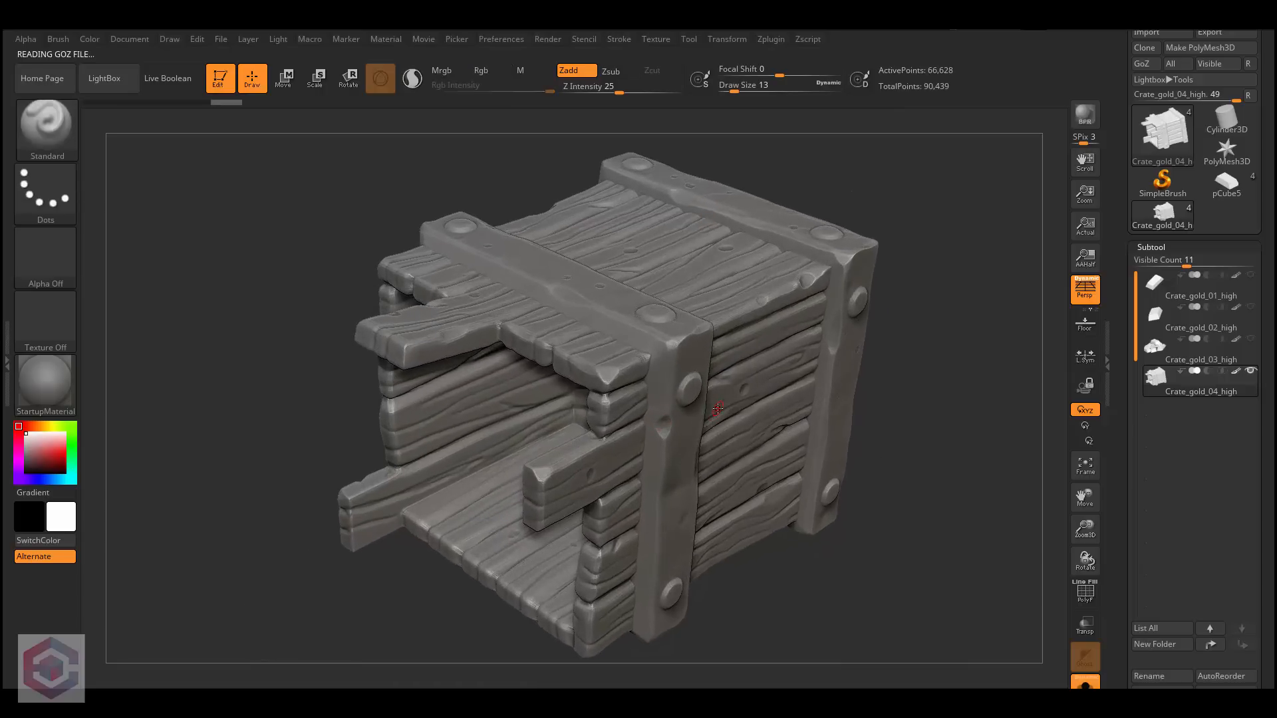
# Step: Examine the wood detail and mesh density of the moderately decimated crate, with and without the polyframe
pyautogui.moveTo(709, 370)
pyautogui.mouseDown(button='right')
pyautogui.moveTo(693, 331)
pyautogui.moveTo(807, 302)
pyautogui.moveTo(695, 279)
pyautogui.moveTo(659, 316)
pyautogui.moveTo(632, 393)
pyautogui.moveTo(641, 366)
pyautogui.mouseUp(button='right')
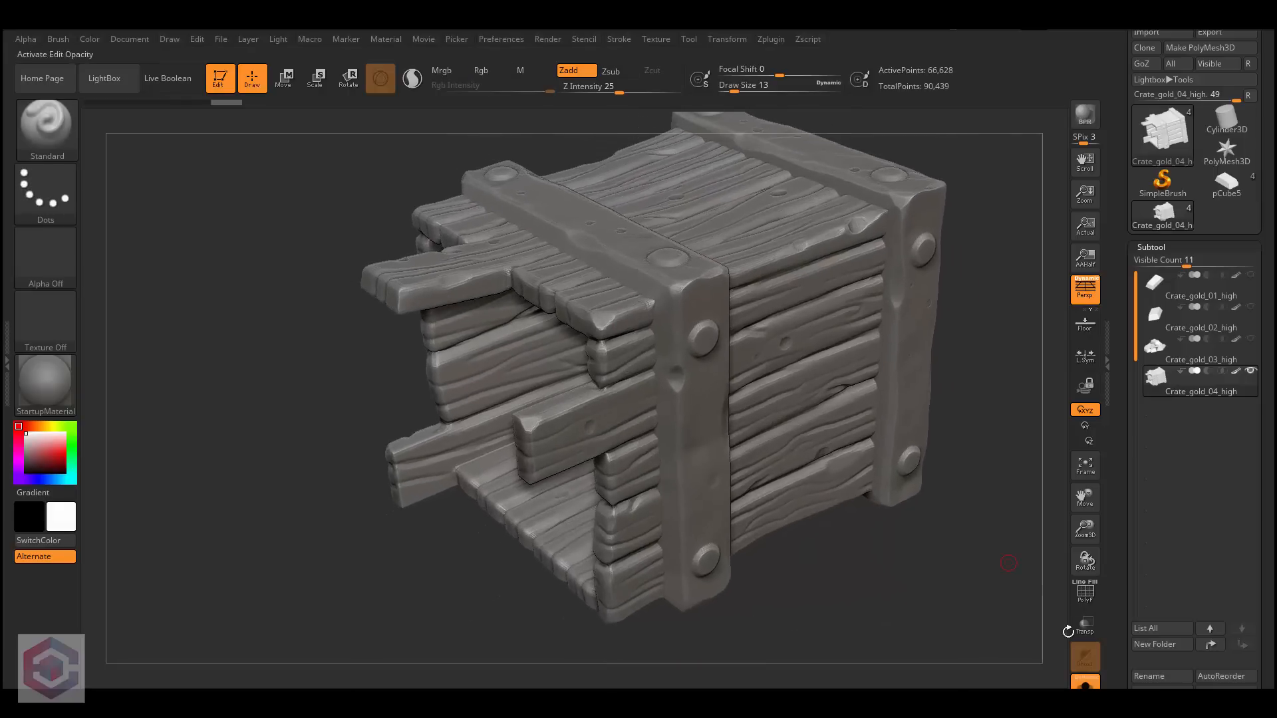
pyautogui.click(1085, 593)
pyautogui.click(1076, 603)
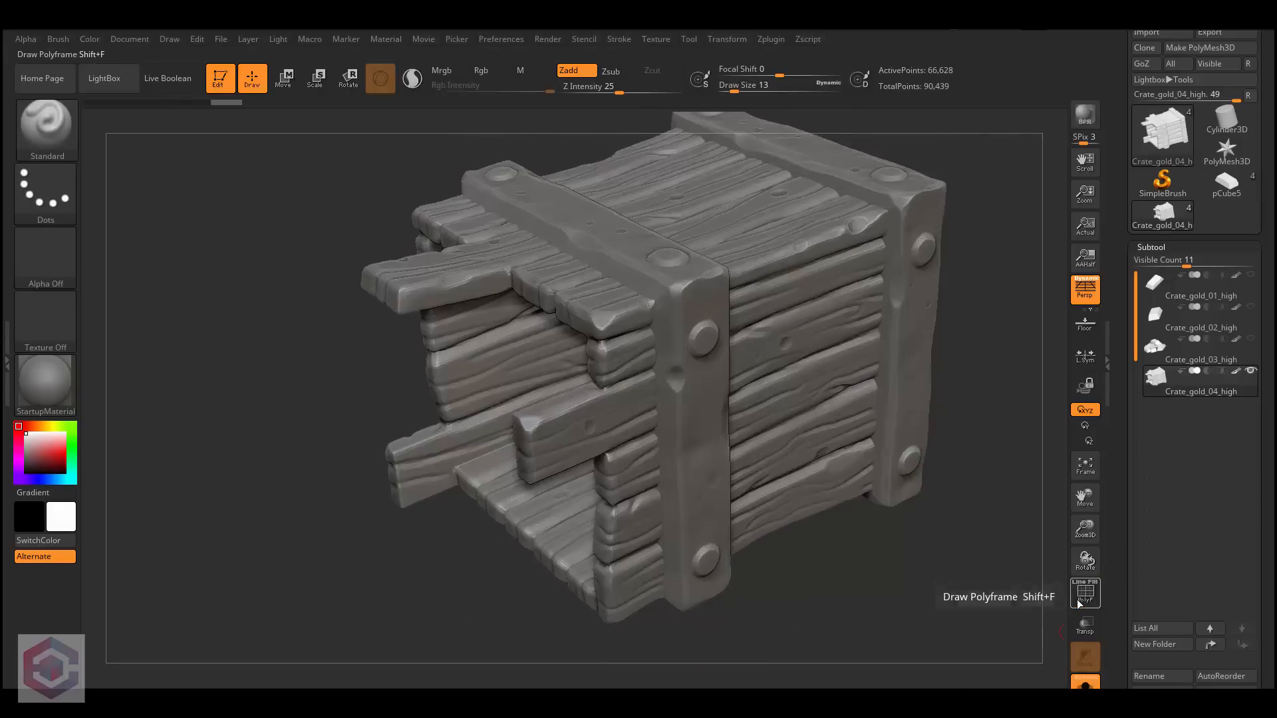
pyautogui.click(1079, 603)
pyautogui.moveTo(639, 346)
pyautogui.keyDown('ctrl'); pyautogui.mouseDown(button='right')
pyautogui.moveTo(632, 409)
pyautogui.moveTo(620, 358)
pyautogui.moveTo(649, 420)
pyautogui.moveTo(666, 424)
pyautogui.moveTo(699, 376)
pyautogui.moveTo(745, 391)
pyautogui.moveTo(829, 362)
pyautogui.moveTo(778, 372)
pyautogui.mouseUp(button='right'); pyautogui.keyUp('ctrl')
pyautogui.keyDown('ctrl'); pyautogui.moveTo(778, 372); pyautogui.dragTo(772, 302, button='right'); pyautogui.keyUp('ctrl')
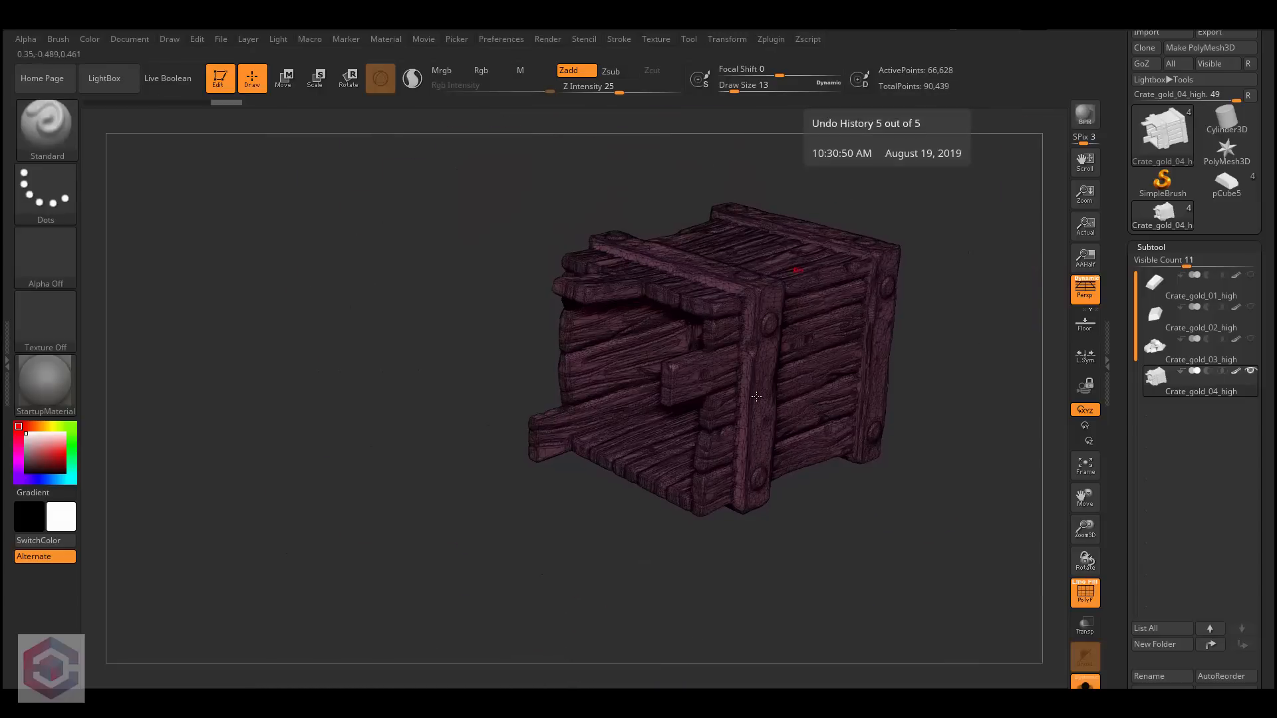
pyautogui.keyDown('ctrl'); pyautogui.moveTo(743, 429); pyautogui.dragTo(694, 304, button='right'); pyautogui.keyUp('ctrl')
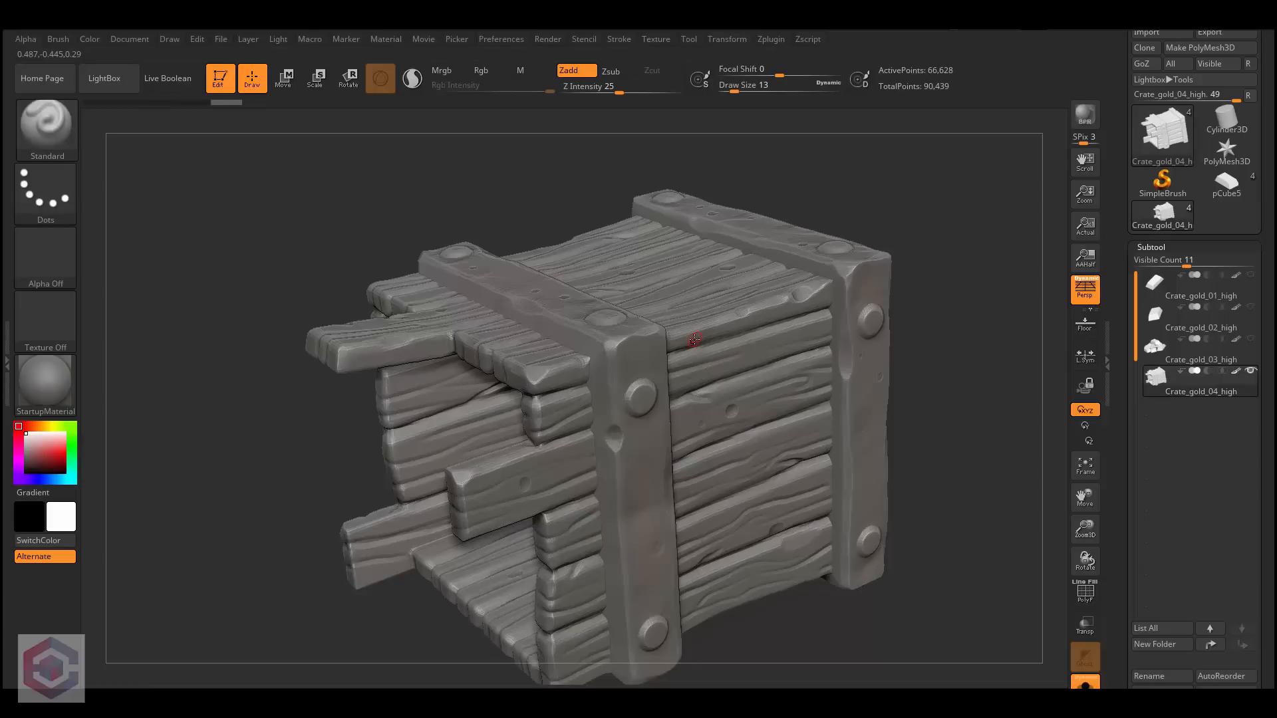
pyautogui.moveTo(688, 345)
pyautogui.mouseDown(button='right')
pyautogui.moveTo(718, 393)
pyautogui.moveTo(692, 379)
pyautogui.moveTo(679, 347)
pyautogui.moveTo(713, 382)
pyautogui.moveTo(705, 320)
pyautogui.moveTo(646, 630)
pyautogui.mouseUp(button='right')
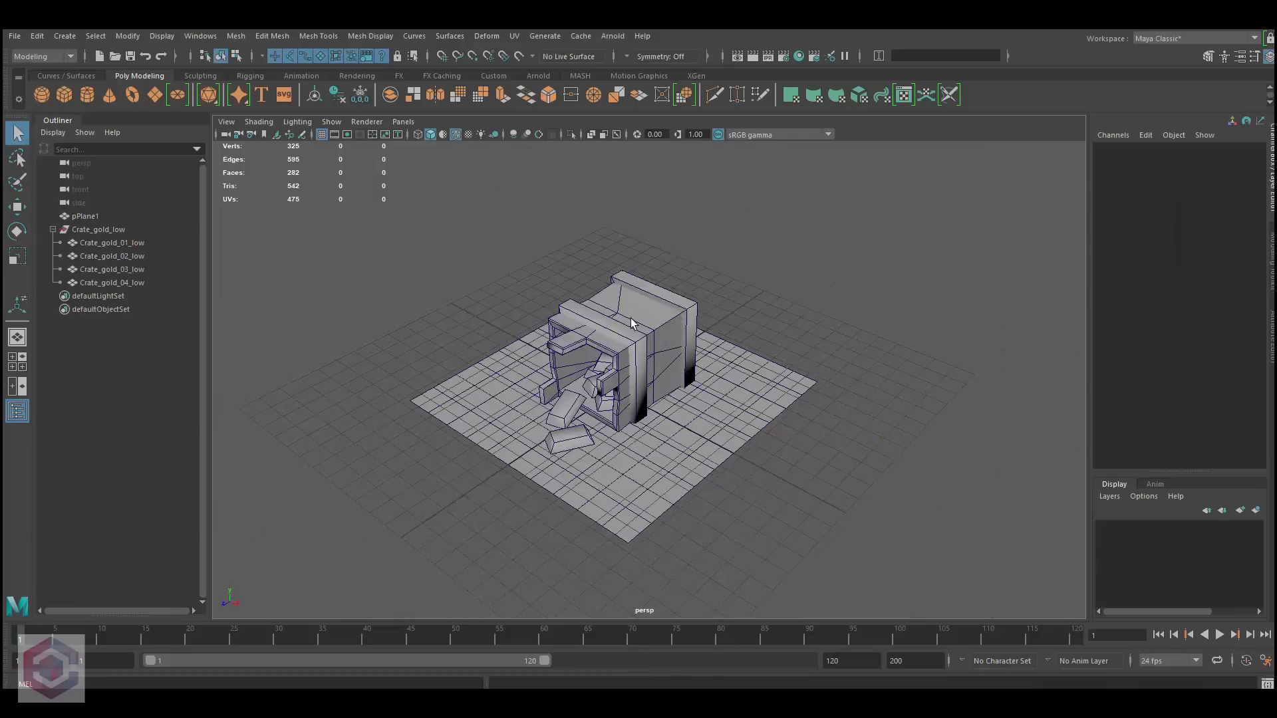
# Step: Switch to Maya, import the decimated crate Crate_gold_04_high and frame it up close
pyautogui.click(661, 308)
pyautogui.press('f')
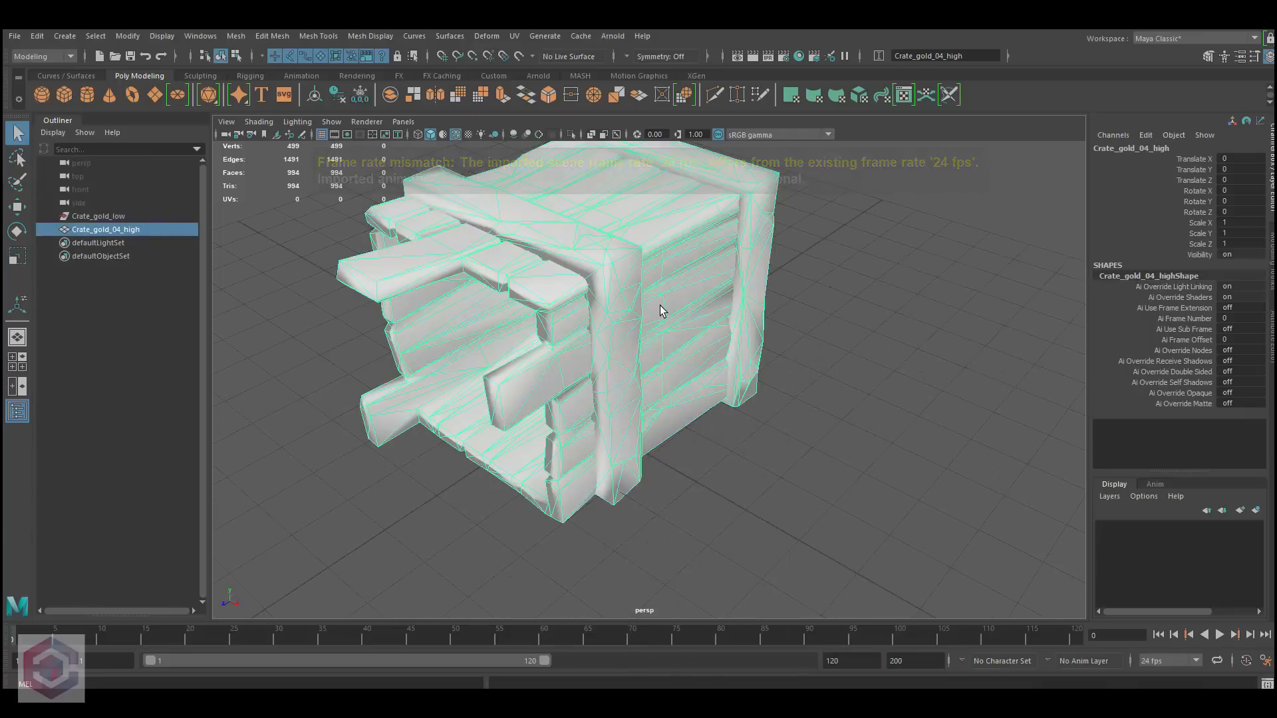
pyautogui.keyDown('alt'); pyautogui.moveTo(662, 308); pyautogui.dragTo(742, 330); pyautogui.keyUp('alt')
pyautogui.keyDown('alt'); pyautogui.moveTo(742, 331); pyautogui.dragTo(755, 367, button='middle'); pyautogui.keyUp('alt')
pyautogui.scroll(3, 756, 368)
pyautogui.keyDown('alt'); pyautogui.moveTo(756, 368); pyautogui.dragTo(707, 328); pyautogui.keyUp('alt')
# Step: Check the front frame's faces, return to object mode and assign an existing material to the whole crate
pyautogui.rightClick(665, 248)
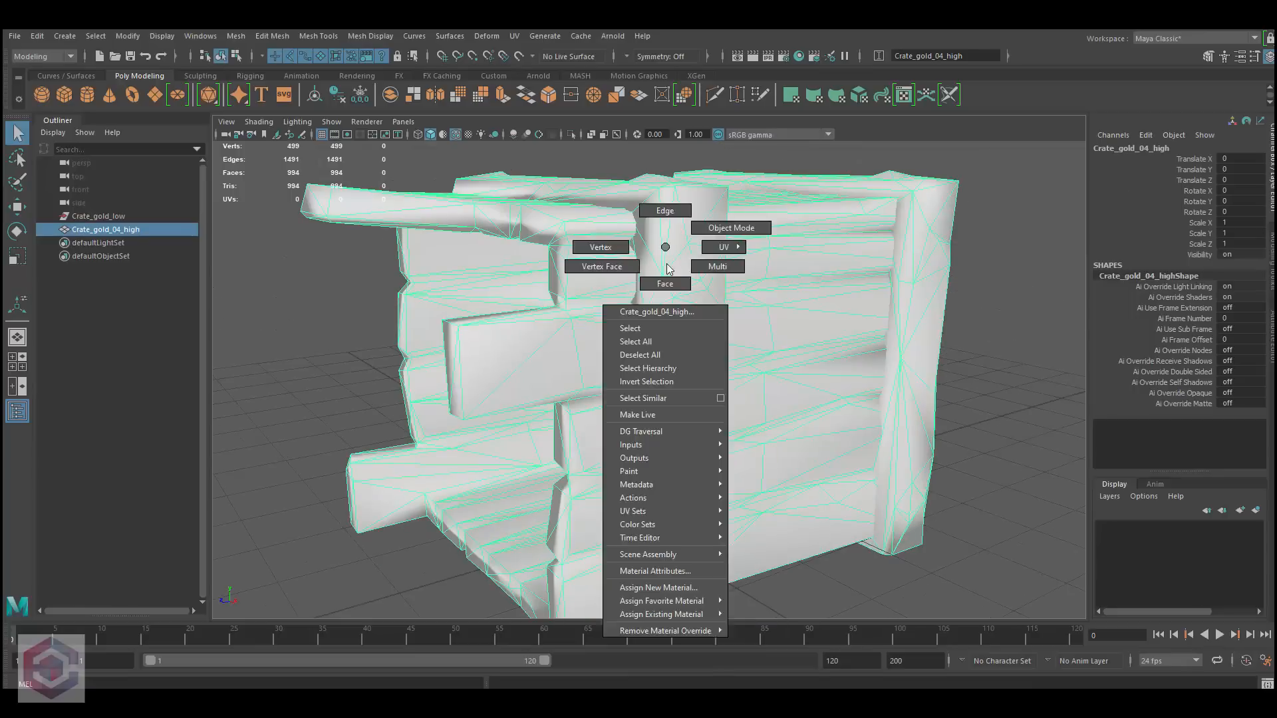
pyautogui.rightClick(680, 331)
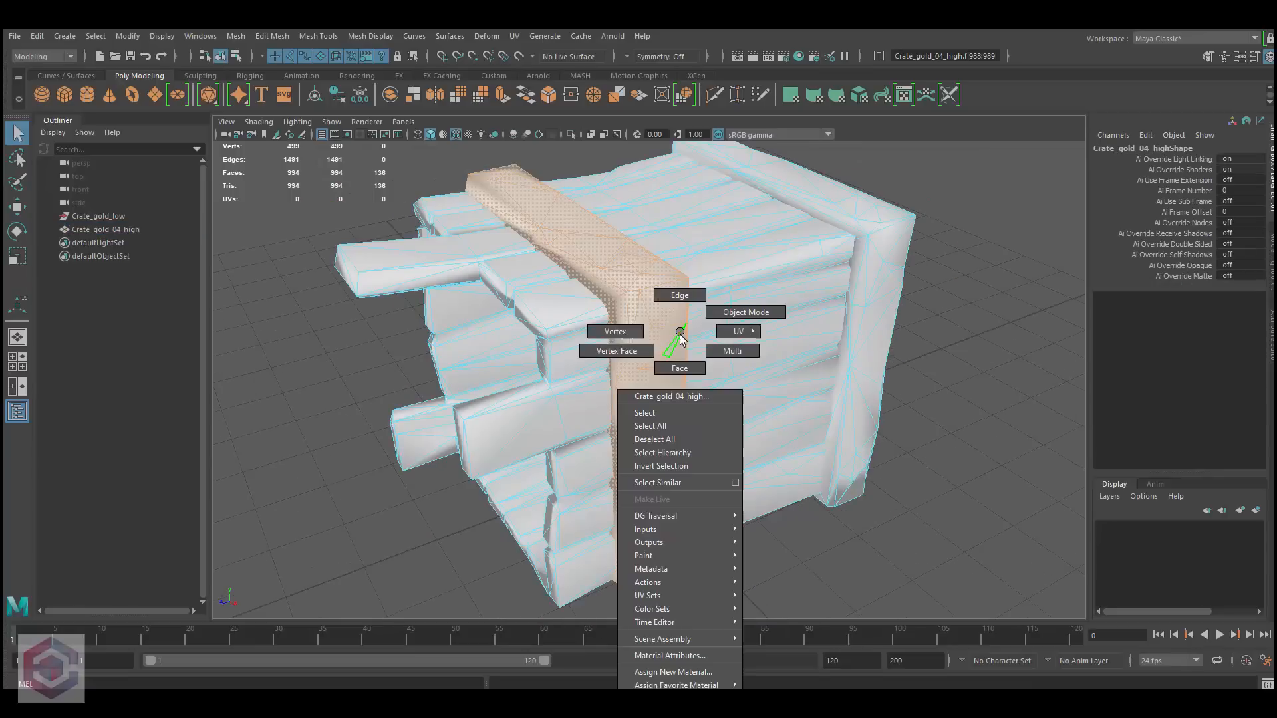
pyautogui.moveTo(680, 334); pyautogui.dragTo(704, 281, button='right')
pyautogui.scroll(2, 655, 320)
pyautogui.rightClick(639, 300)
pyautogui.moveTo(680, 292); pyautogui.dragTo(813, 664, button='right')
pyautogui.click(954, 470)
# Step: Enter the crate's vertex mode and use Target Weld to merge stray vertices on the upper front corner post
pyautogui.click(646, 282)
pyautogui.scroll(2, 659, 292)
pyautogui.moveTo(673, 300); pyautogui.dragTo(615, 300, button='right')
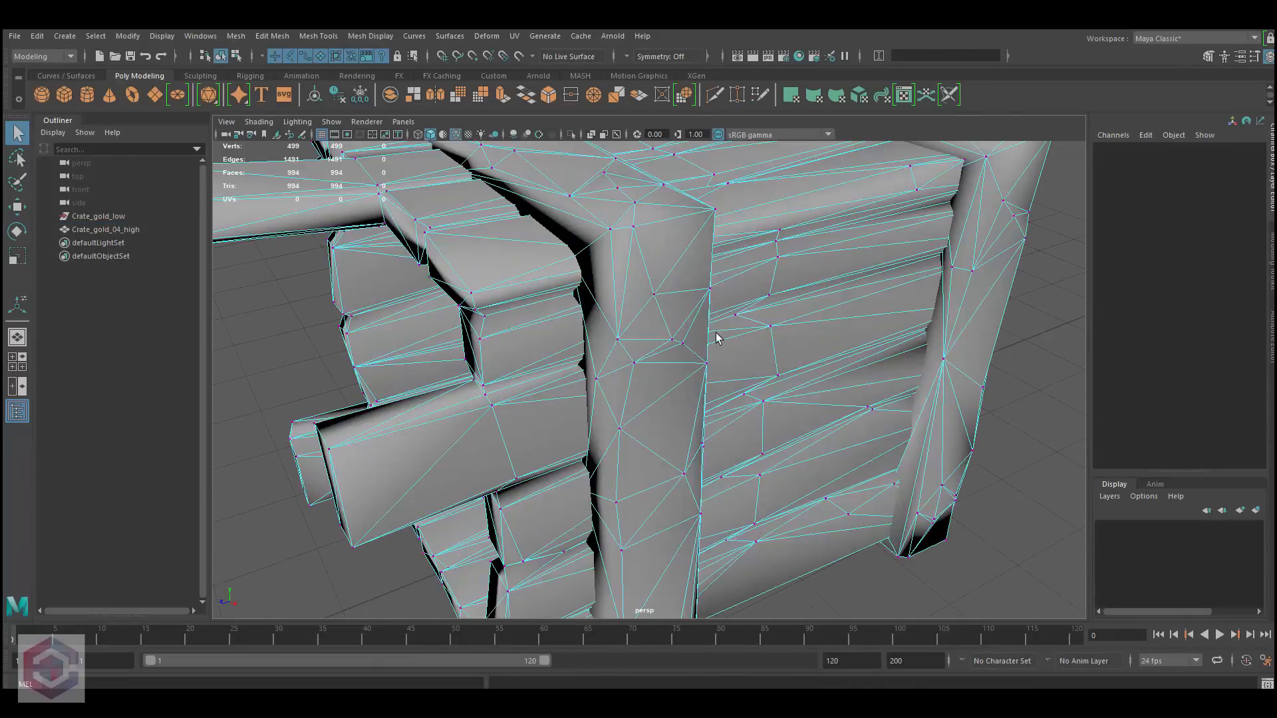
pyautogui.keyDown('alt'); pyautogui.moveTo(716, 332); pyautogui.dragTo(739, 333); pyautogui.keyUp('alt')
pyautogui.moveTo(739, 333)
pyautogui.keyDown('alt'); pyautogui.mouseDown(button='middle')
pyautogui.moveTo(725, 337)
pyautogui.moveTo(733, 324)
pyautogui.mouseUp(button='middle'); pyautogui.keyUp('alt')
pyautogui.moveTo(733, 270)
pyautogui.keyDown('shift'); pyautogui.mouseDown(button='right')
pyautogui.moveTo(727, 228)
pyautogui.moveTo(741, 318)
pyautogui.moveTo(749, 278)
pyautogui.mouseUp(button='right'); pyautogui.keyUp('shift')
pyautogui.moveTo(744, 293); pyautogui.dragTo(703, 359)
# Step: Weld the surplus vertices down the middle and lower part of the front corner post into their neighbours
pyautogui.keyDown('alt'); pyautogui.moveTo(704, 359); pyautogui.dragTo(592, 283); pyautogui.keyUp('alt')
pyautogui.moveTo(582, 328); pyautogui.dragTo(575, 338)
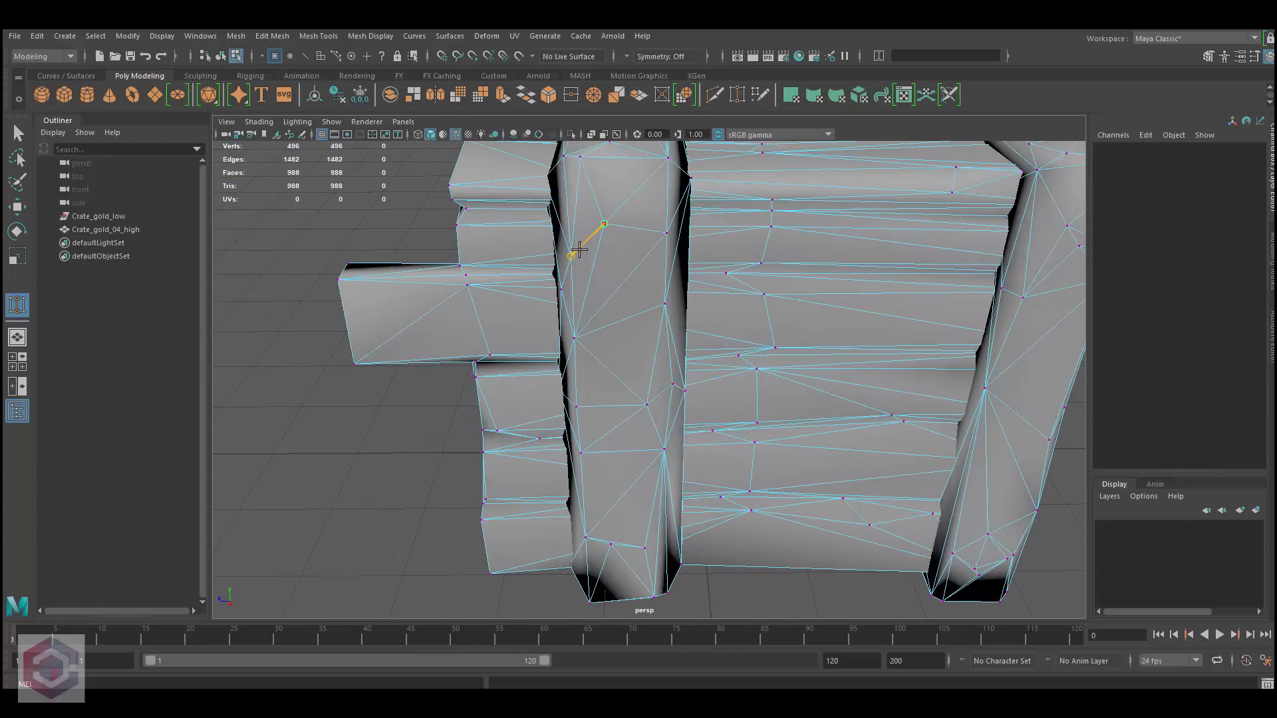
pyautogui.moveTo(579, 249); pyautogui.dragTo(572, 256)
pyautogui.keyDown('alt'); pyautogui.moveTo(572, 255); pyautogui.dragTo(705, 343); pyautogui.keyUp('alt')
pyautogui.keyDown('alt'); pyautogui.moveTo(705, 343); pyautogui.dragTo(698, 377); pyautogui.keyUp('alt')
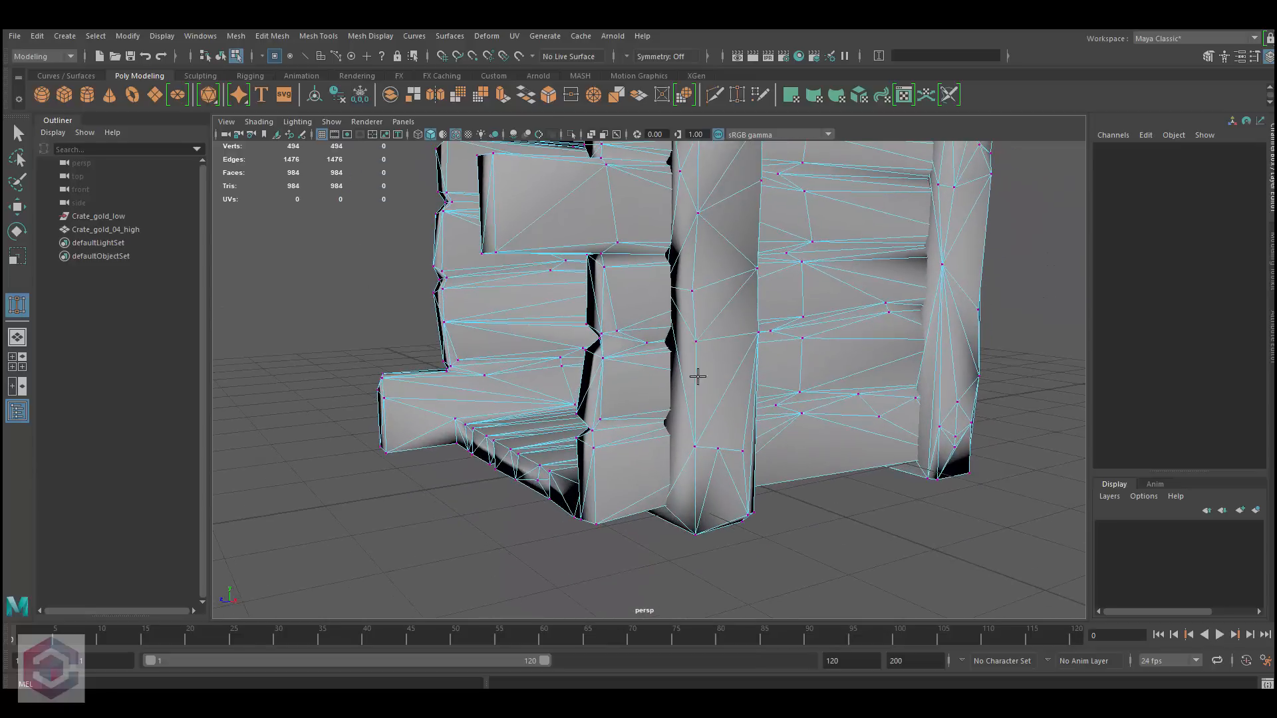
pyautogui.moveTo(697, 447); pyautogui.dragTo(696, 448)
pyautogui.keyDown('alt'); pyautogui.moveTo(697, 448); pyautogui.dragTo(716, 342); pyautogui.keyUp('alt')
# Step: Delete the unneeded diagonal edges across the front corner post's outer face and return to object mode
pyautogui.press('q')
pyautogui.moveTo(700, 335); pyautogui.dragTo(703, 274, button='right')
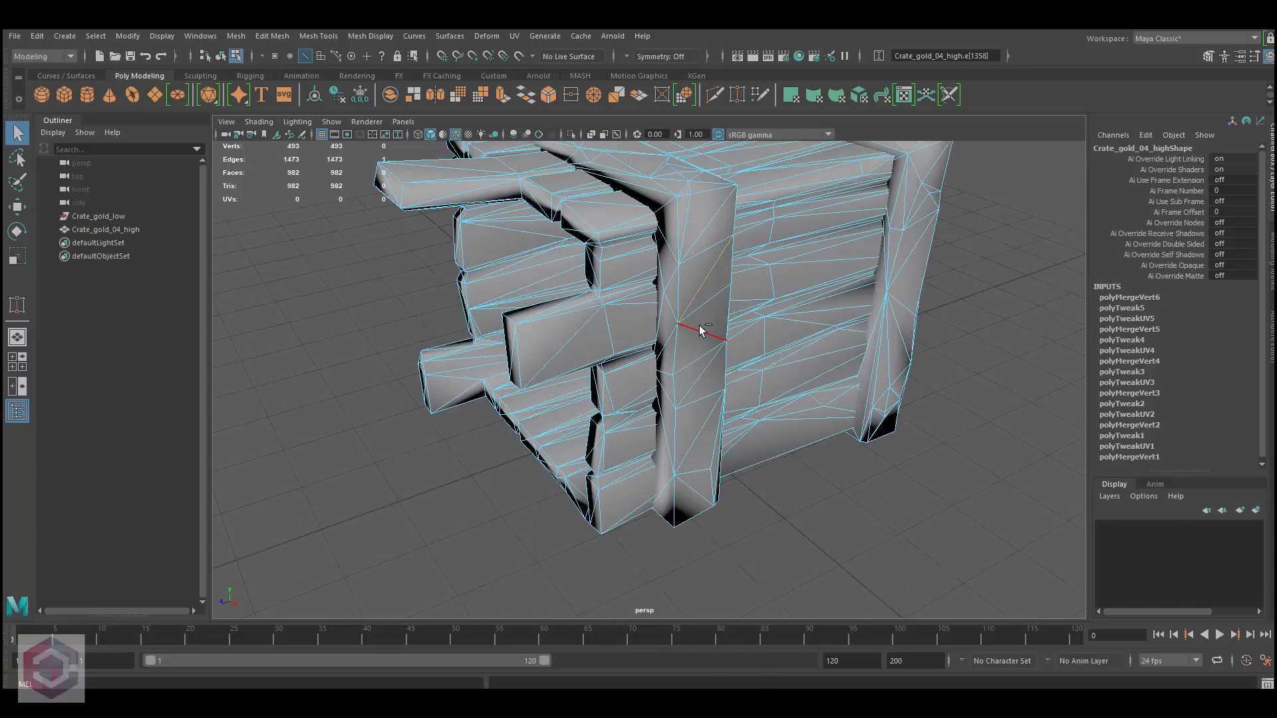
pyautogui.click(702, 384)
pyautogui.keyDown('shift'); pyautogui.click(698, 427); pyautogui.keyUp('shift')
pyautogui.press('Delete')
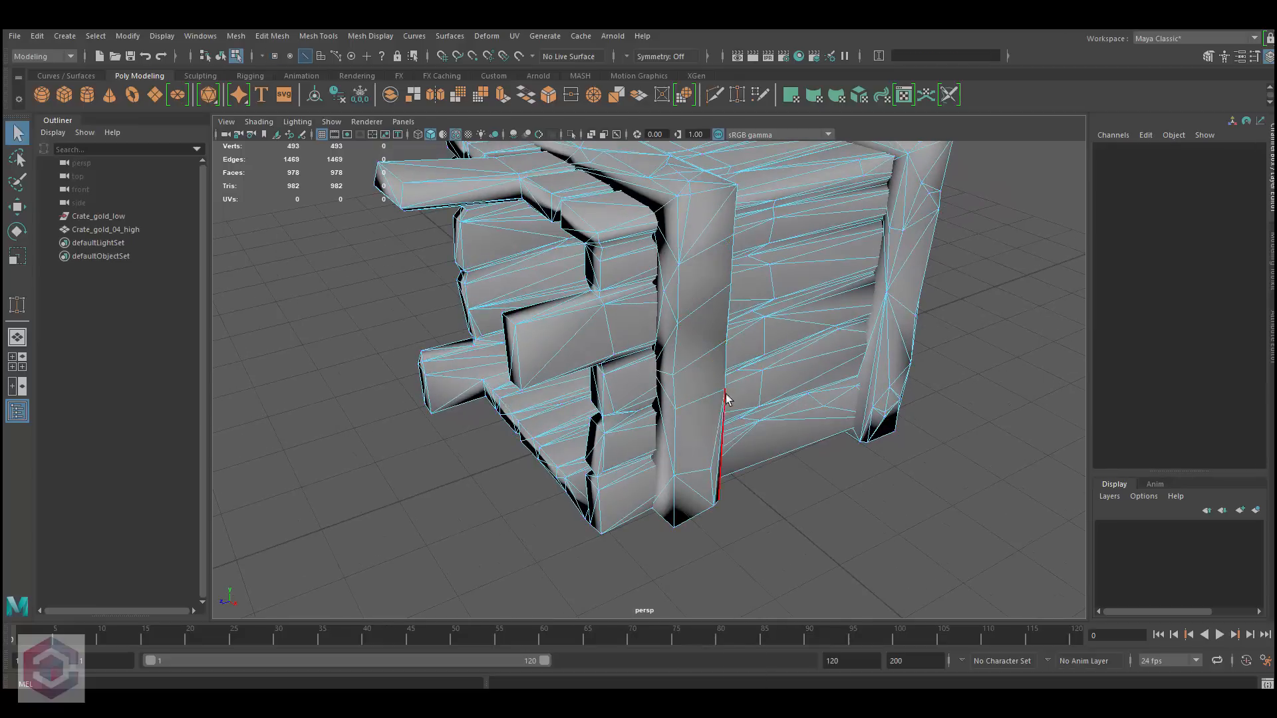
pyautogui.keyDown('alt'); pyautogui.moveTo(700, 276); pyautogui.dragTo(698, 300, button='middle'); pyautogui.keyUp('alt')
pyautogui.click(702, 252)
pyautogui.press('Delete')
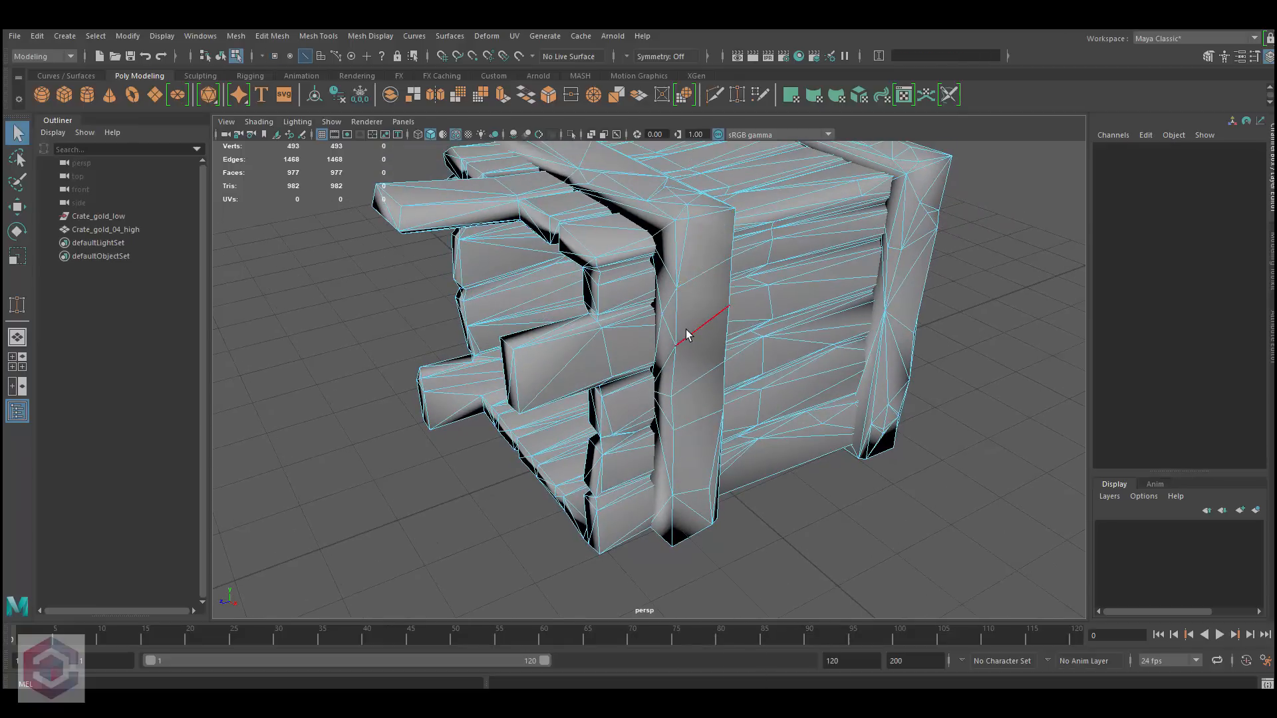
pyautogui.press('F8')
pyautogui.keyDown('alt'); pyautogui.moveTo(684, 327); pyautogui.dragTo(579, 412); pyautogui.keyUp('alt')
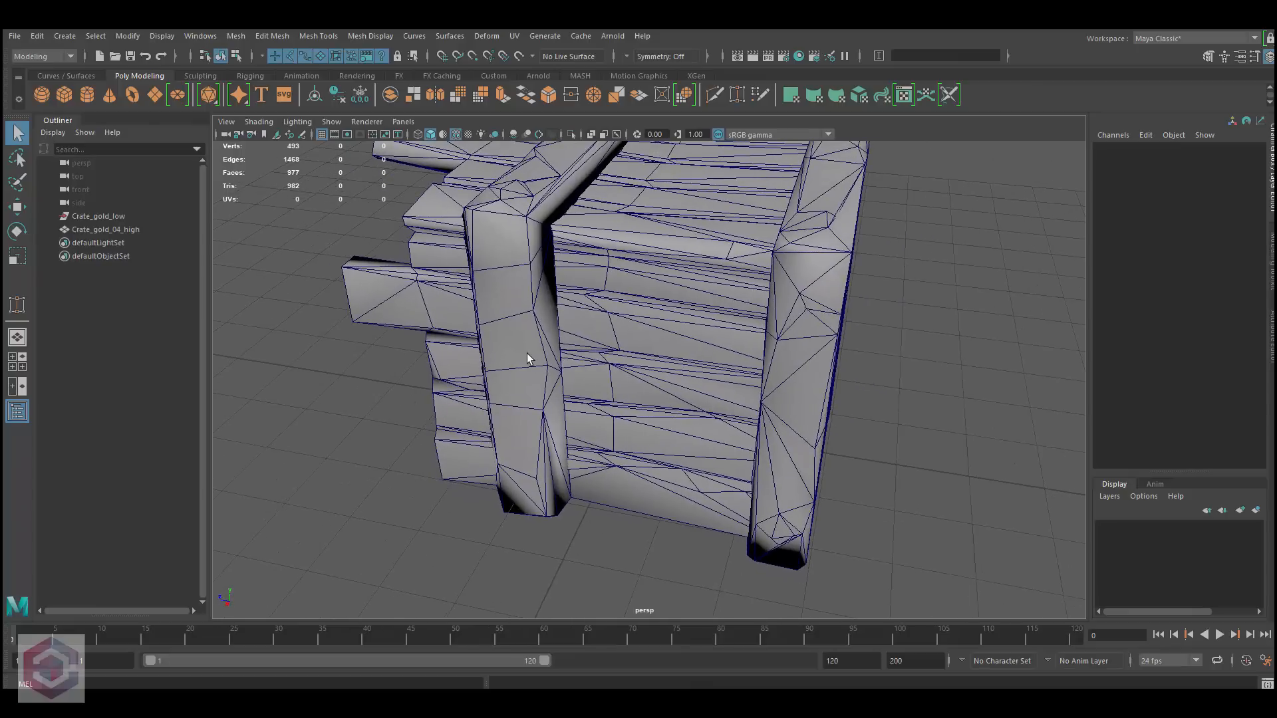
# Step: Target-weld the redundant vertices along the side edge of the front corner post that faces the side planks
pyautogui.click(567, 322)
pyautogui.moveTo(567, 322); pyautogui.dragTo(444, 328, button='right')
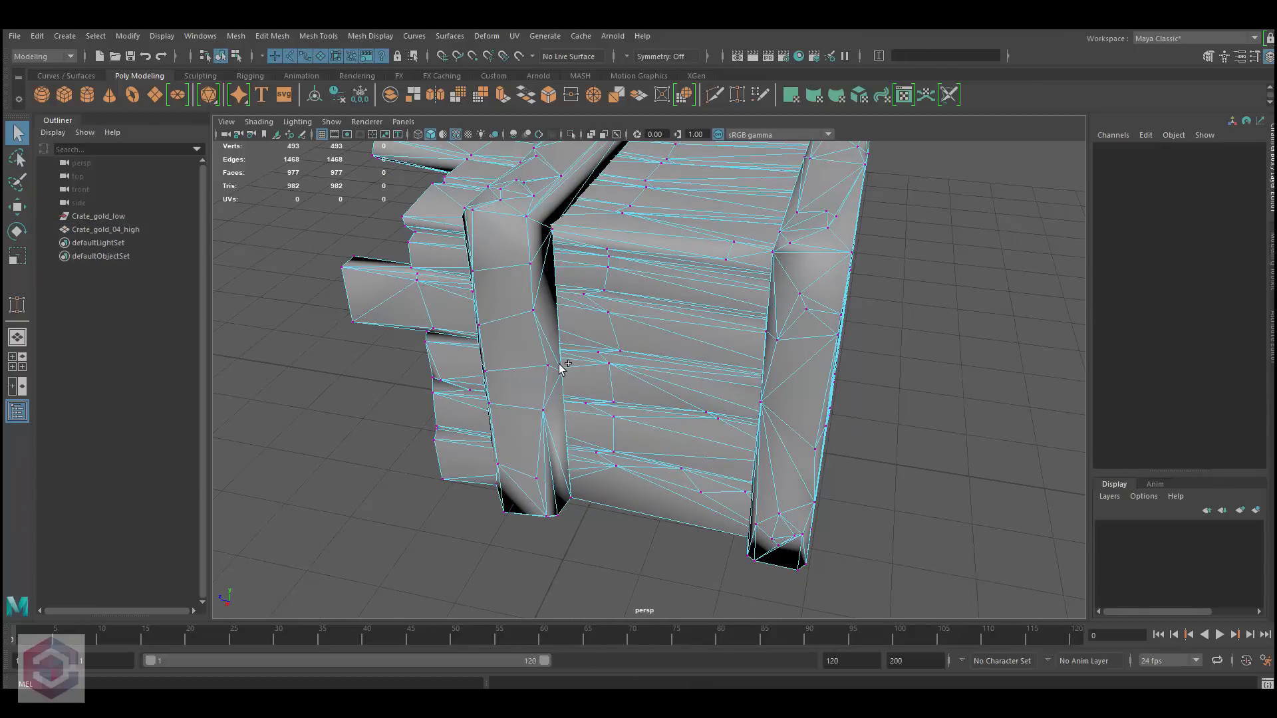
pyautogui.moveTo(560, 366)
pyautogui.keyDown('shift'); pyautogui.mouseDown(button='right')
pyautogui.moveTo(570, 320)
pyautogui.moveTo(567, 356)
pyautogui.mouseUp(button='right'); pyautogui.keyUp('shift')
pyautogui.keyDown('alt'); pyautogui.moveTo(558, 358); pyautogui.dragTo(693, 452); pyautogui.keyUp('alt')
pyautogui.keyDown('alt'); pyautogui.moveTo(727, 373); pyautogui.dragTo(739, 359); pyautogui.keyUp('alt')
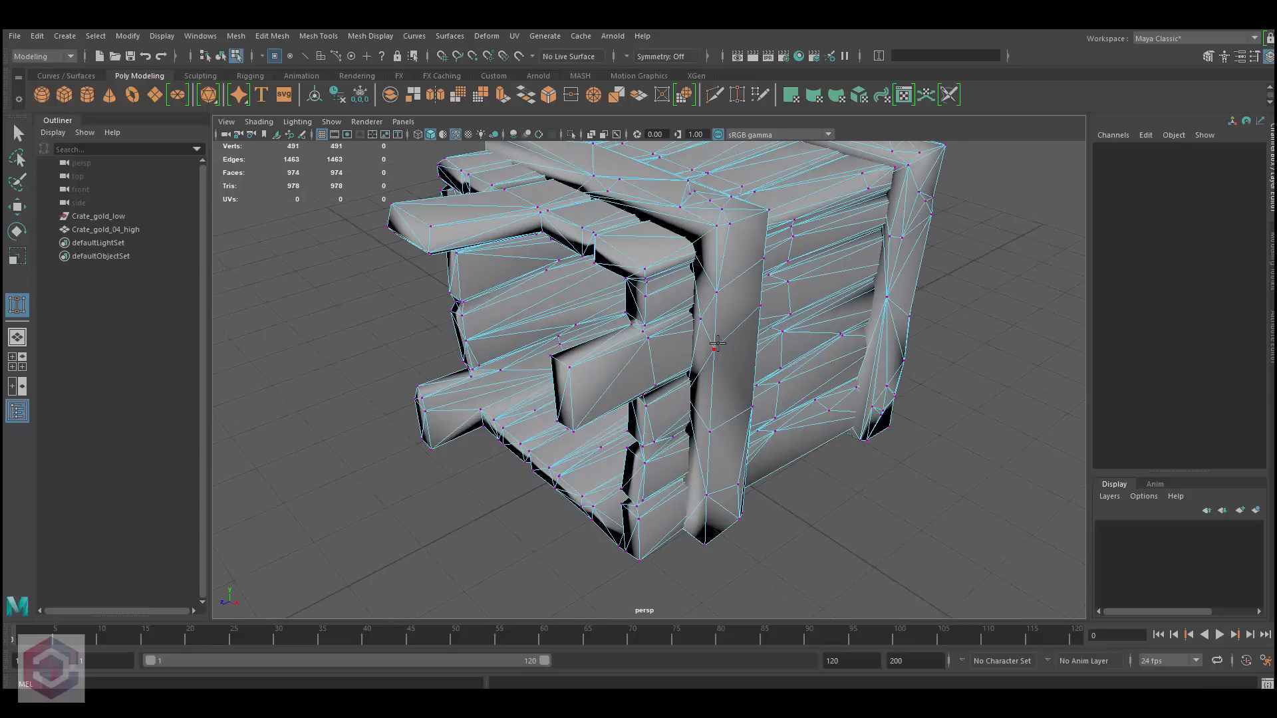
# Step: Weld more surplus vertices on the upper part of the front corner post
pyautogui.moveTo(719, 290); pyautogui.dragTo(509, 293)
pyautogui.moveTo(521, 233); pyautogui.dragTo(520, 234)
pyautogui.keyDown('alt'); pyautogui.moveTo(521, 234); pyautogui.dragTo(705, 489); pyautogui.keyUp('alt')
pyautogui.keyDown('alt'); pyautogui.moveTo(665, 443); pyautogui.dragTo(634, 481); pyautogui.keyUp('alt')
pyautogui.keyDown('alt'); pyautogui.moveTo(667, 391); pyautogui.dragTo(742, 380); pyautogui.keyUp('alt')
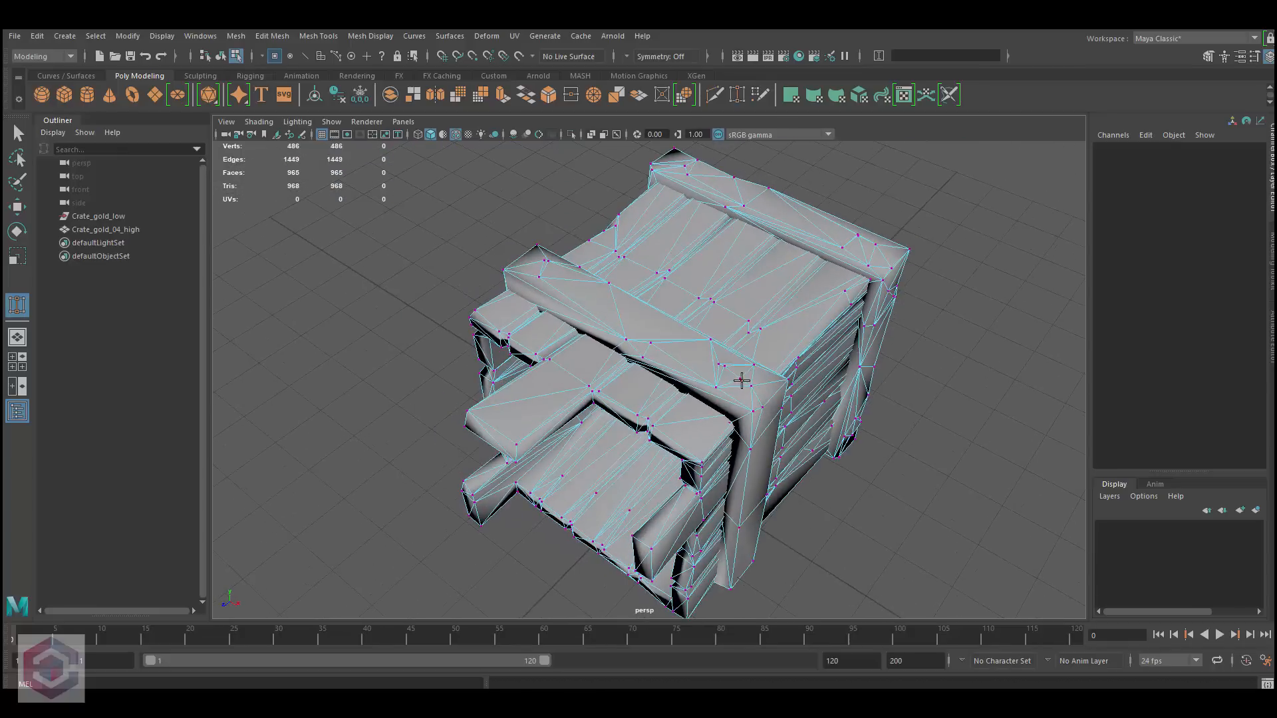
# Step: Weld the cluster of extra vertices on the front top beam where it meets the corner post
pyautogui.press('q')
pyautogui.scroll(8, 735, 379)
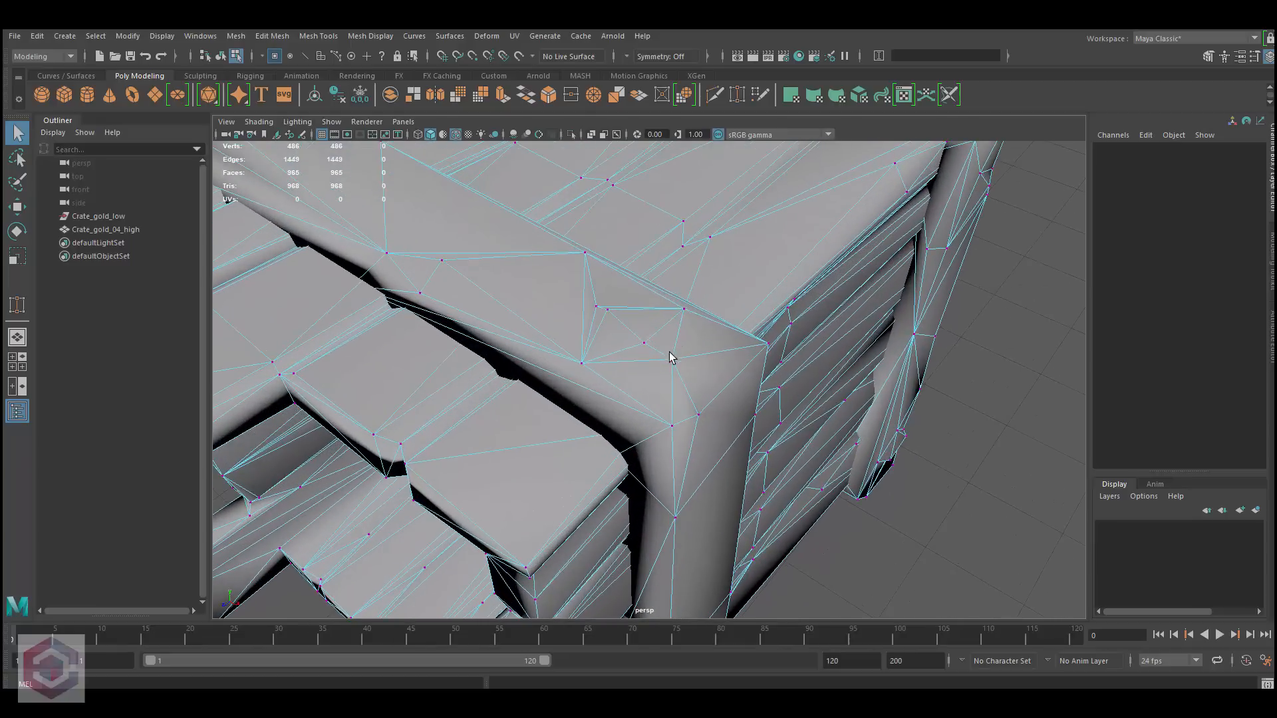
pyautogui.press('y')
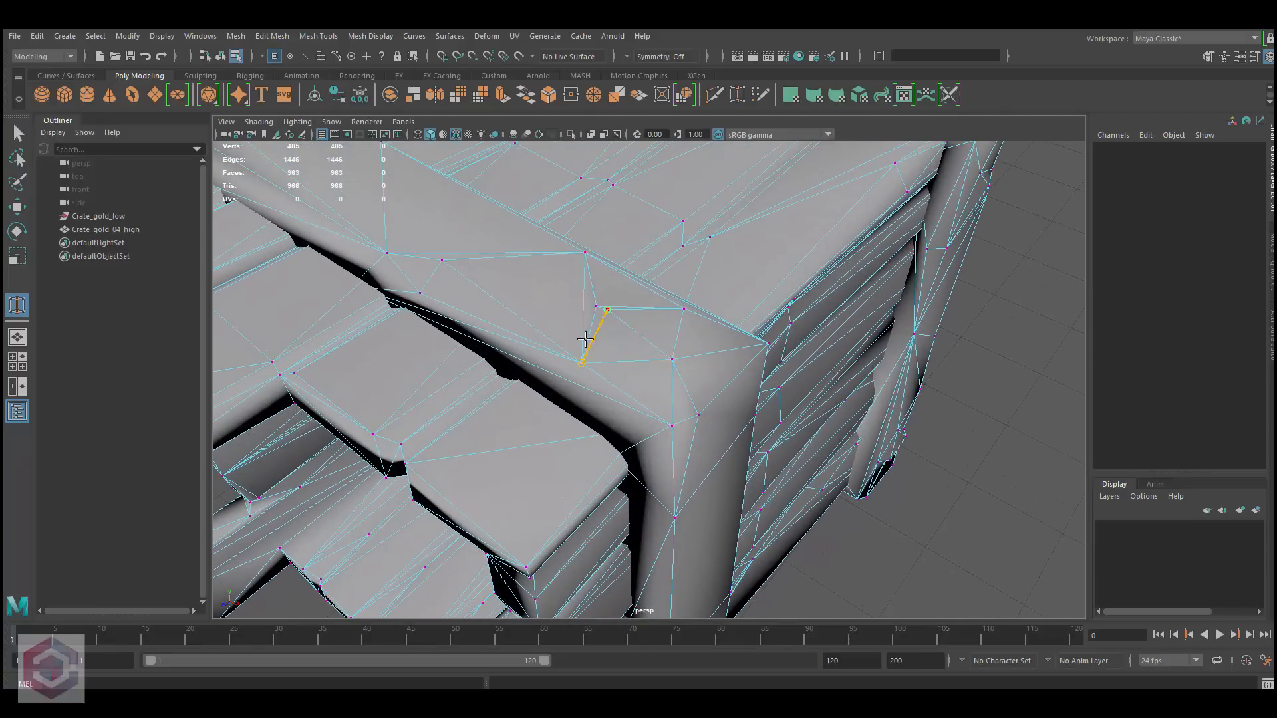
pyautogui.moveTo(585, 340); pyautogui.dragTo(585, 343)
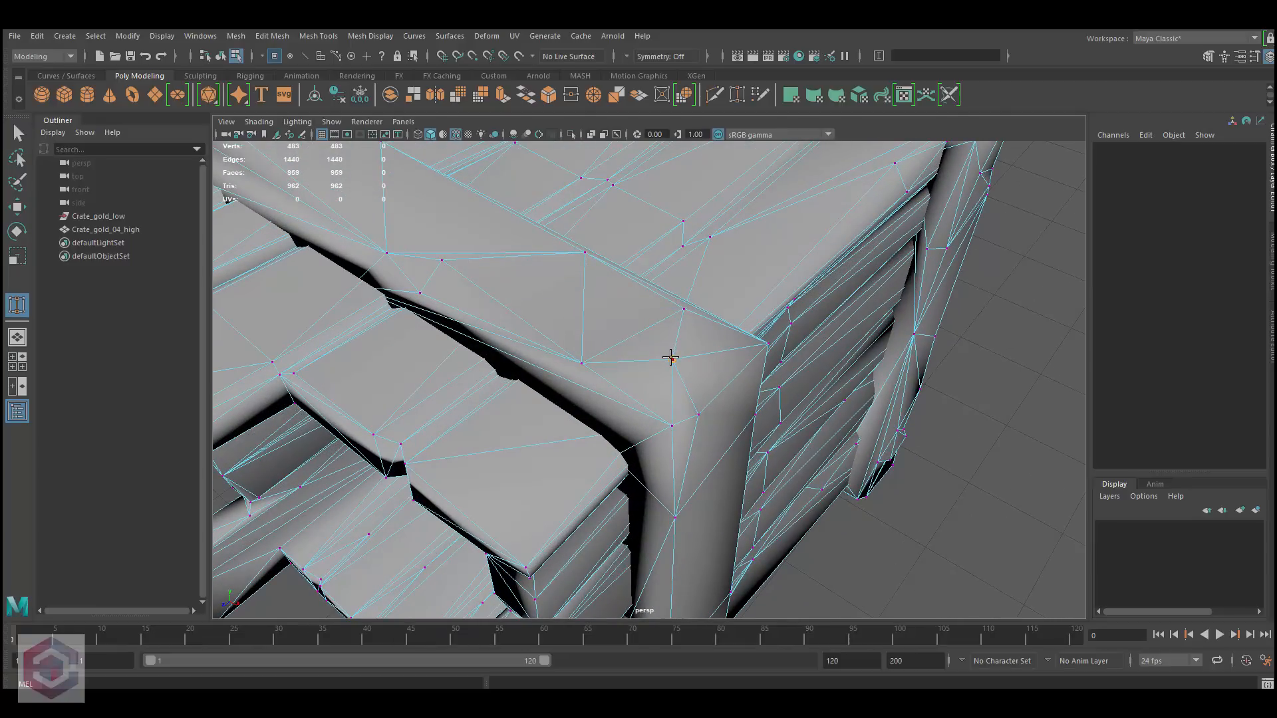
pyautogui.keyDown('alt'); pyautogui.moveTo(692, 359); pyautogui.dragTo(633, 361); pyautogui.keyUp('alt')
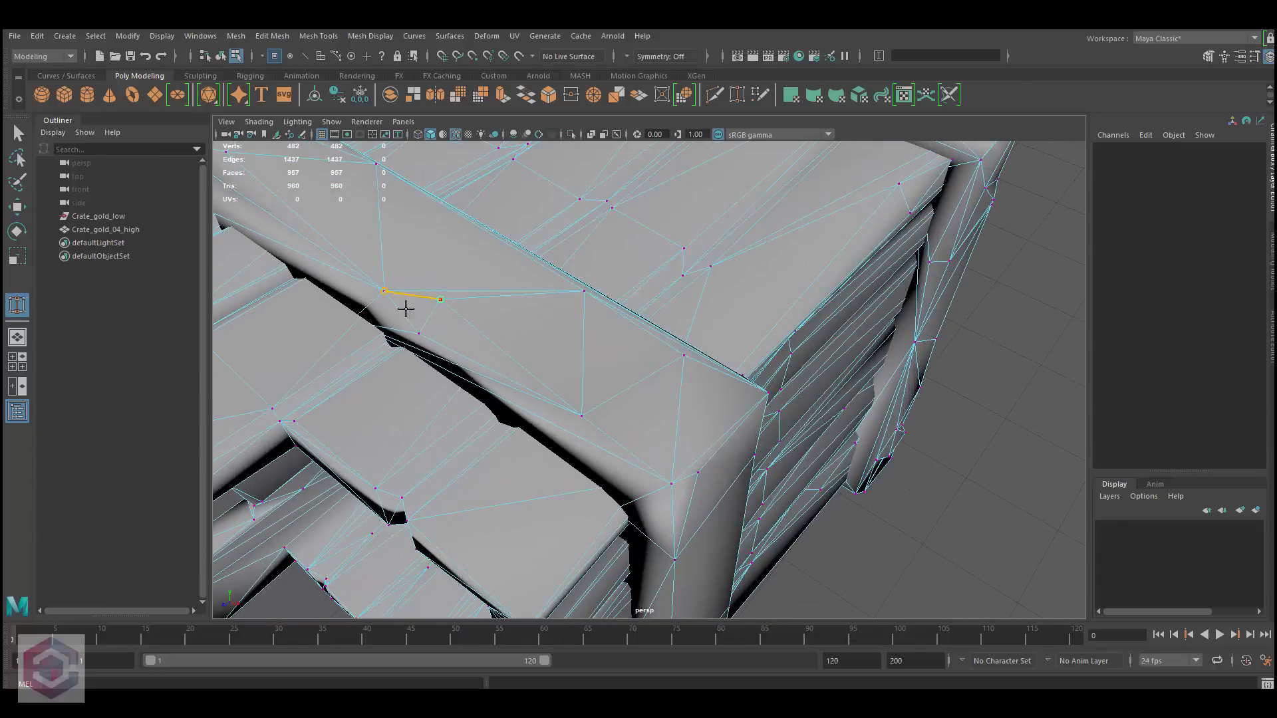
# Step: Weld two surplus vertices in the middle of the front top beam into the vertex on its edge
pyautogui.moveTo(405, 309); pyautogui.dragTo(385, 292)
pyautogui.moveTo(418, 332); pyautogui.dragTo(386, 291)
pyautogui.keyDown('alt'); pyautogui.moveTo(638, 377); pyautogui.dragTo(582, 288, button='right'); pyautogui.keyUp('alt')
pyautogui.keyDown('alt'); pyautogui.moveTo(581, 289); pyautogui.dragTo(616, 295); pyautogui.keyUp('alt')
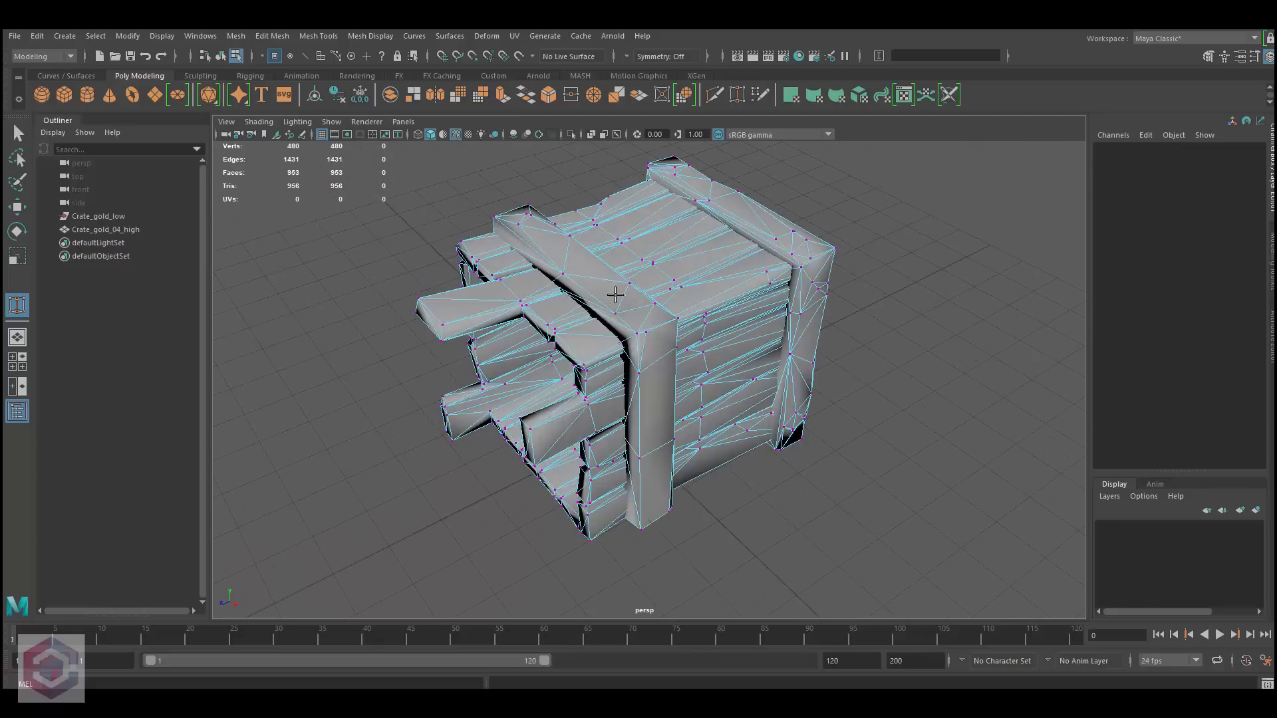
# Step: Weld the surplus vertices at the far end of the front top beam into its corner vertices
pyautogui.scroll(3, 615, 294)
pyautogui.moveTo(528, 231); pyautogui.dragTo(528, 231)
pyautogui.keyDown('alt'); pyautogui.moveTo(528, 231); pyautogui.dragTo(663, 309); pyautogui.keyUp('alt')
pyautogui.scroll(2, 663, 309)
pyautogui.moveTo(612, 268); pyautogui.dragTo(612, 266)
pyautogui.keyDown('alt'); pyautogui.moveTo(613, 266); pyautogui.dragTo(566, 291); pyautogui.keyUp('alt')
pyautogui.moveTo(479, 280); pyautogui.dragTo(471, 278)
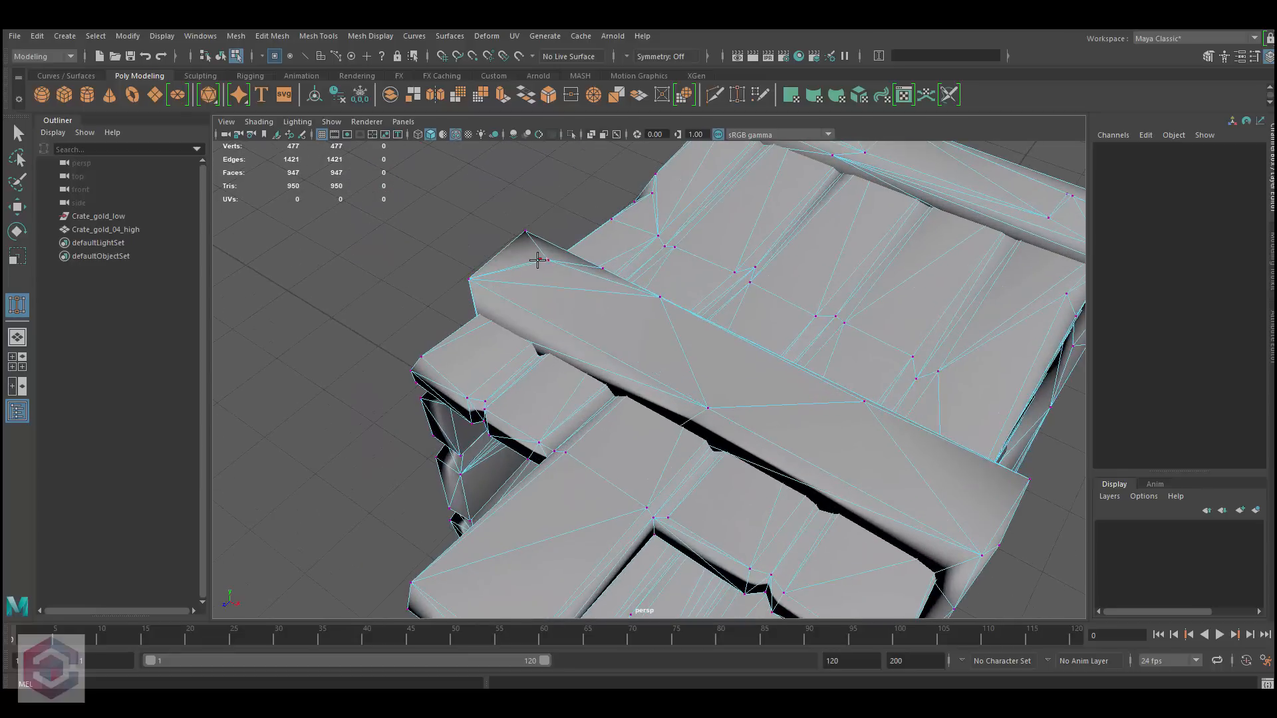
# Step: Weld the surplus vertices along the front top beam and at its far end into the beam's edge vertices
pyautogui.keyDown('alt'); pyautogui.moveTo(640, 296); pyautogui.dragTo(551, 293); pyautogui.keyUp('alt')
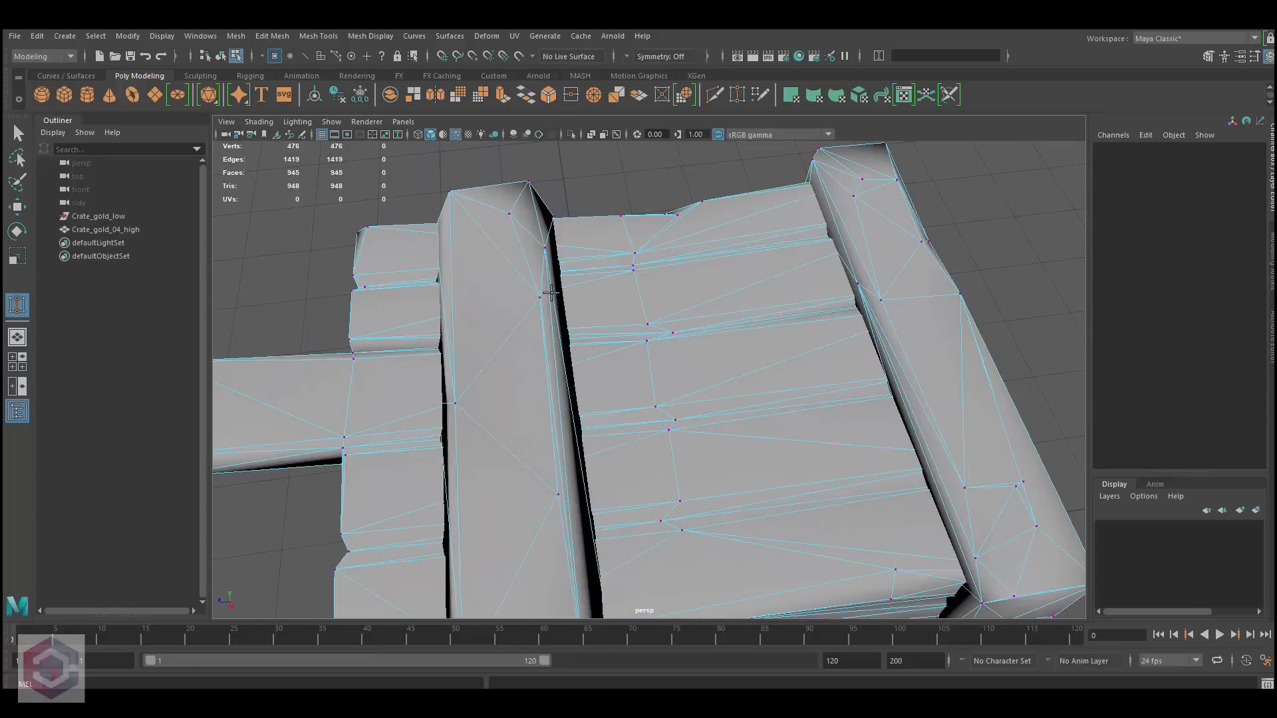
pyautogui.moveTo(520, 195); pyautogui.dragTo(543, 229)
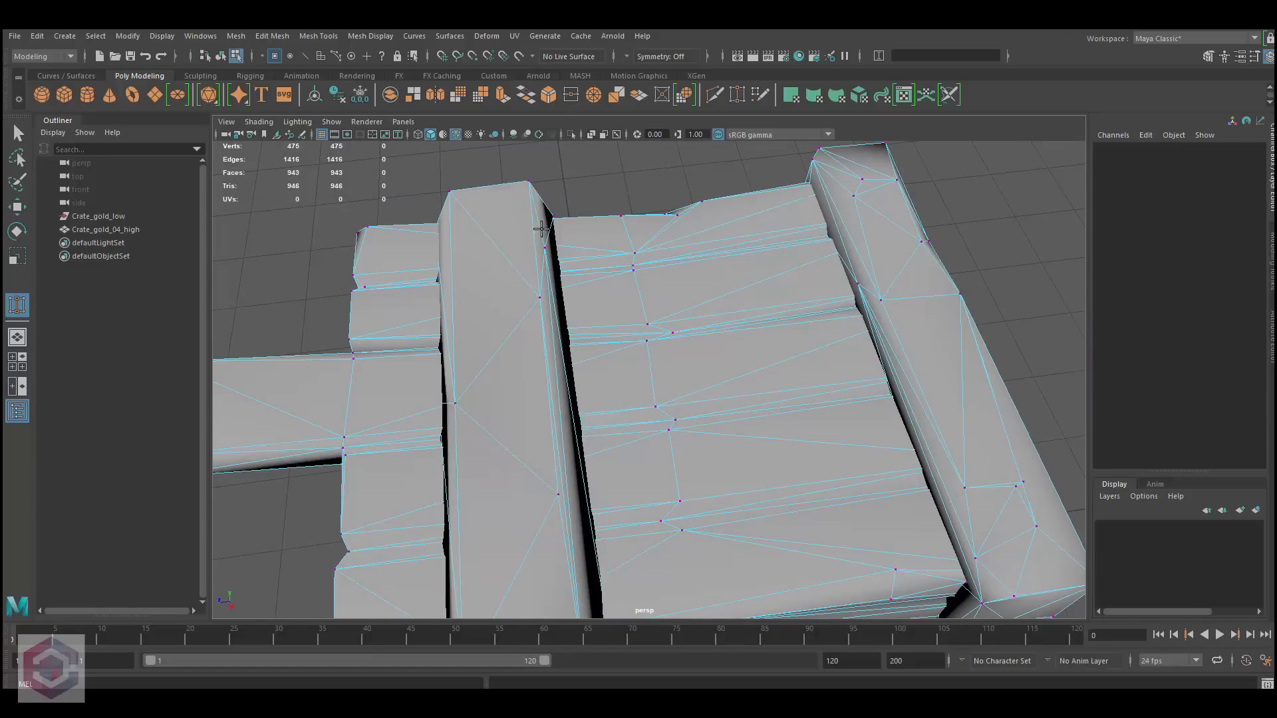
pyautogui.scroll(-5, 585, 313)
pyautogui.scroll(3, 607, 359)
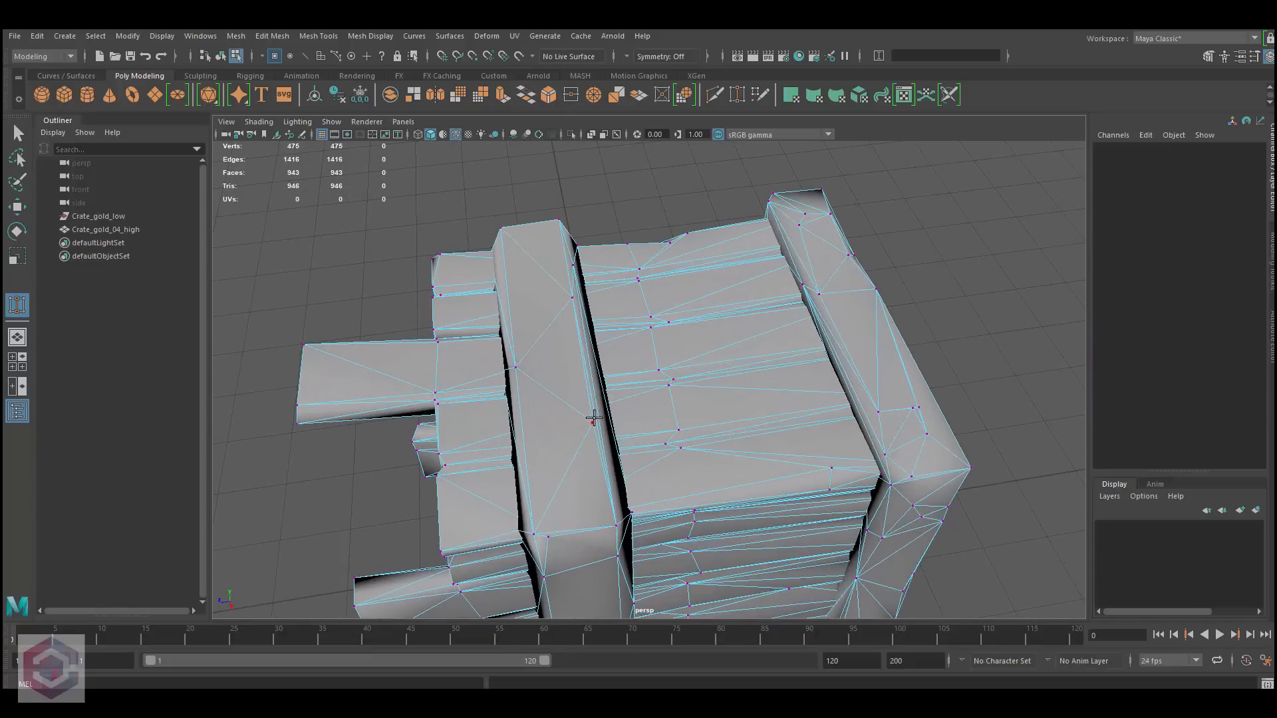
pyautogui.moveTo(562, 324); pyautogui.dragTo(517, 366)
pyautogui.keyDown('alt'); pyautogui.moveTo(517, 366); pyautogui.dragTo(672, 348); pyautogui.keyUp('alt')
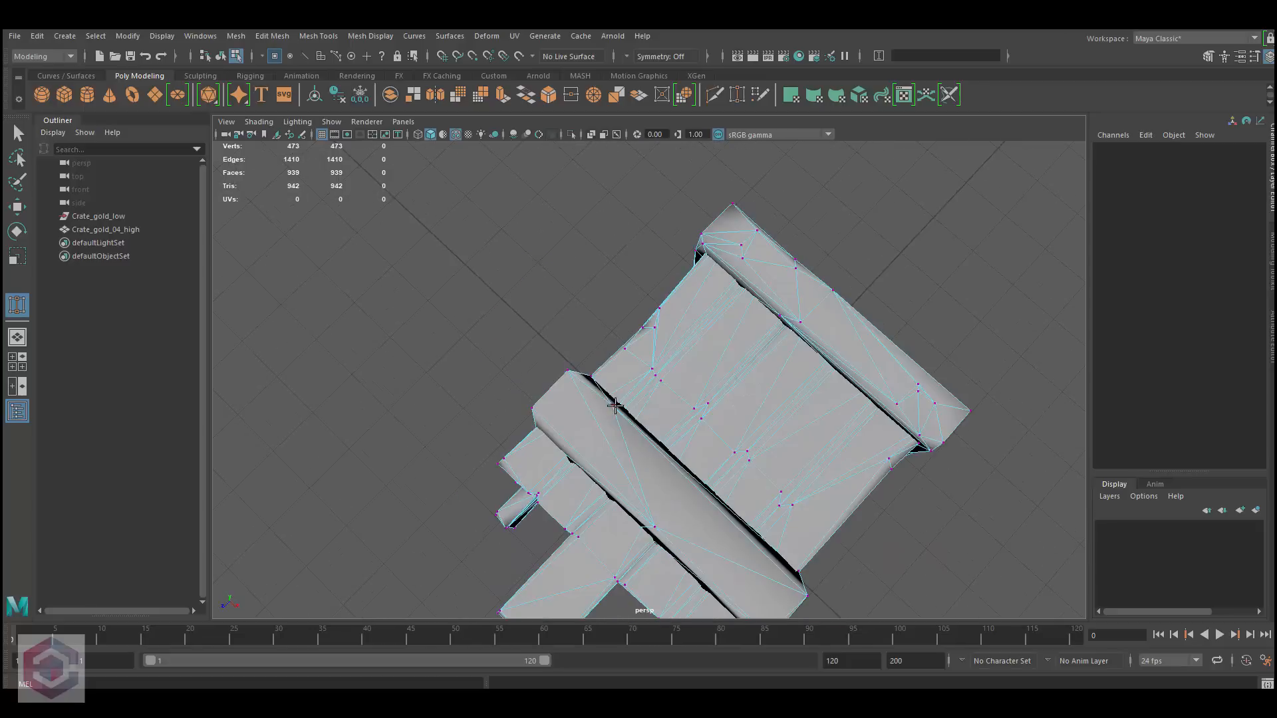
pyautogui.moveTo(570, 372); pyautogui.dragTo(568, 370)
pyautogui.keyDown('alt'); pyautogui.moveTo(673, 433); pyautogui.dragTo(695, 366); pyautogui.keyUp('alt')
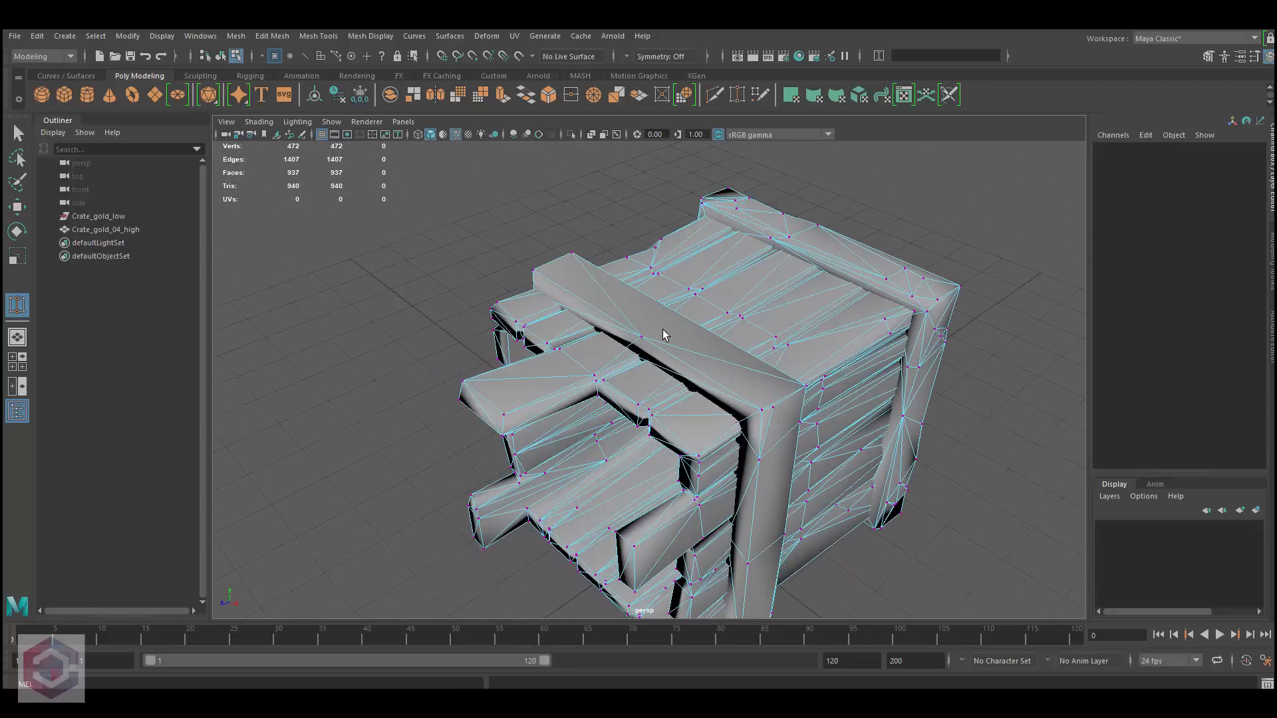
# Step: Leave vertex welding for object mode and select the Crate_gold_04_high mesh
pyautogui.press('q')
pyautogui.press('F8')
pyautogui.keyDown('alt'); pyautogui.moveTo(656, 320); pyautogui.dragTo(632, 300); pyautogui.keyUp('alt')
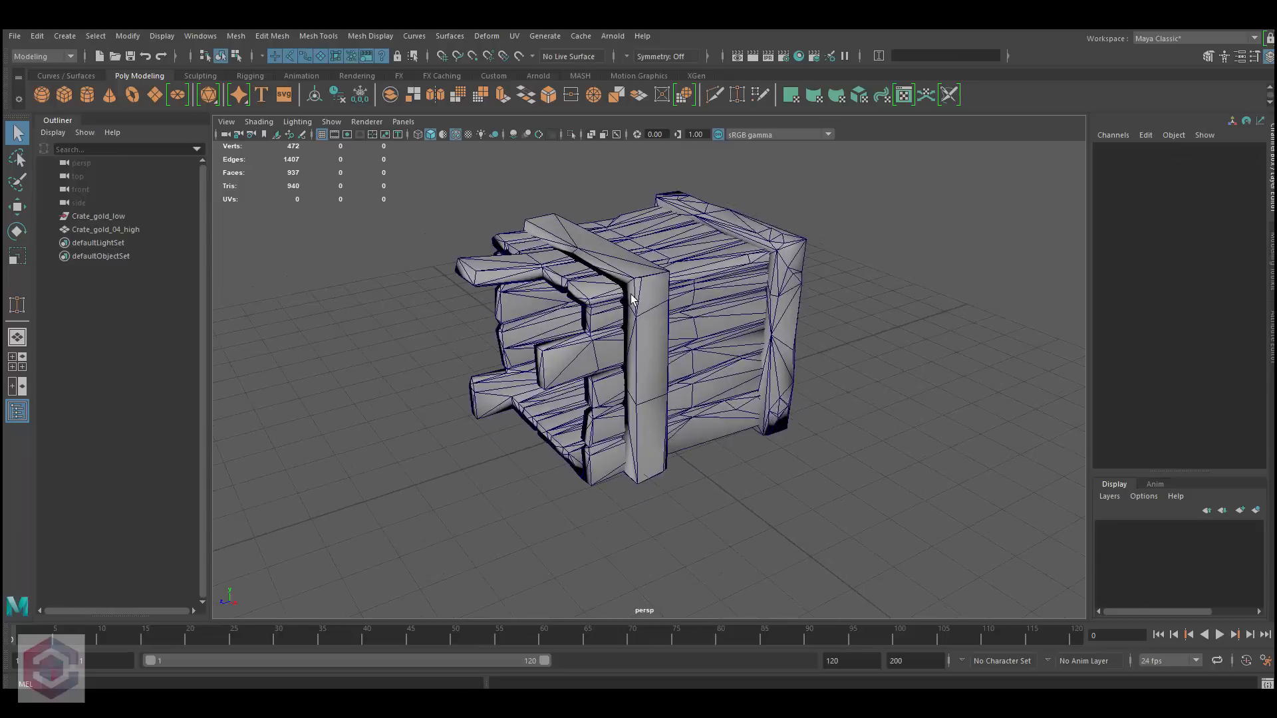
pyautogui.keyDown('alt'); pyautogui.moveTo(631, 299); pyautogui.dragTo(690, 331, button='right'); pyautogui.keyUp('alt')
pyautogui.keyDown('alt'); pyautogui.moveTo(689, 330); pyautogui.dragTo(715, 273); pyautogui.keyUp('alt')
pyautogui.click(719, 271)
pyautogui.press('f')
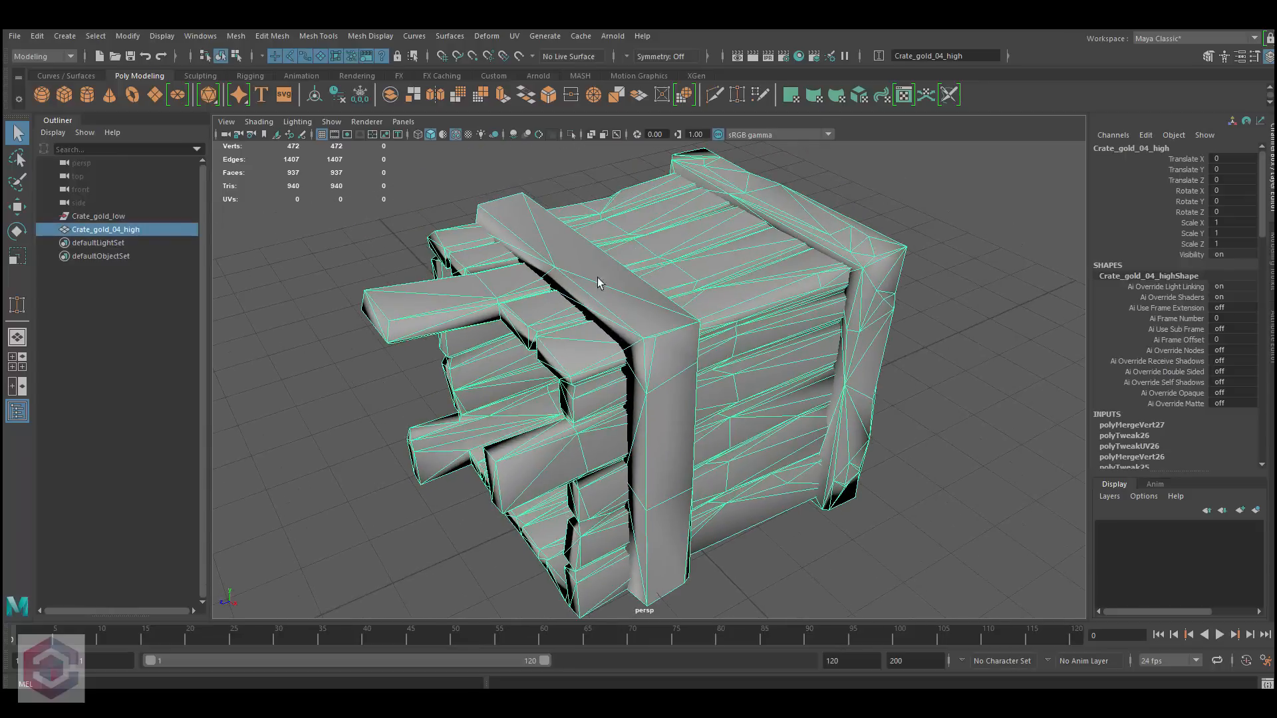
pyautogui.keyDown('alt'); pyautogui.moveTo(678, 348); pyautogui.dragTo(770, 315); pyautogui.keyUp('alt')
pyautogui.keyDown('alt'); pyautogui.moveTo(712, 345); pyautogui.dragTo(810, 357); pyautogui.keyUp('alt')
pyautogui.click(903, 95)
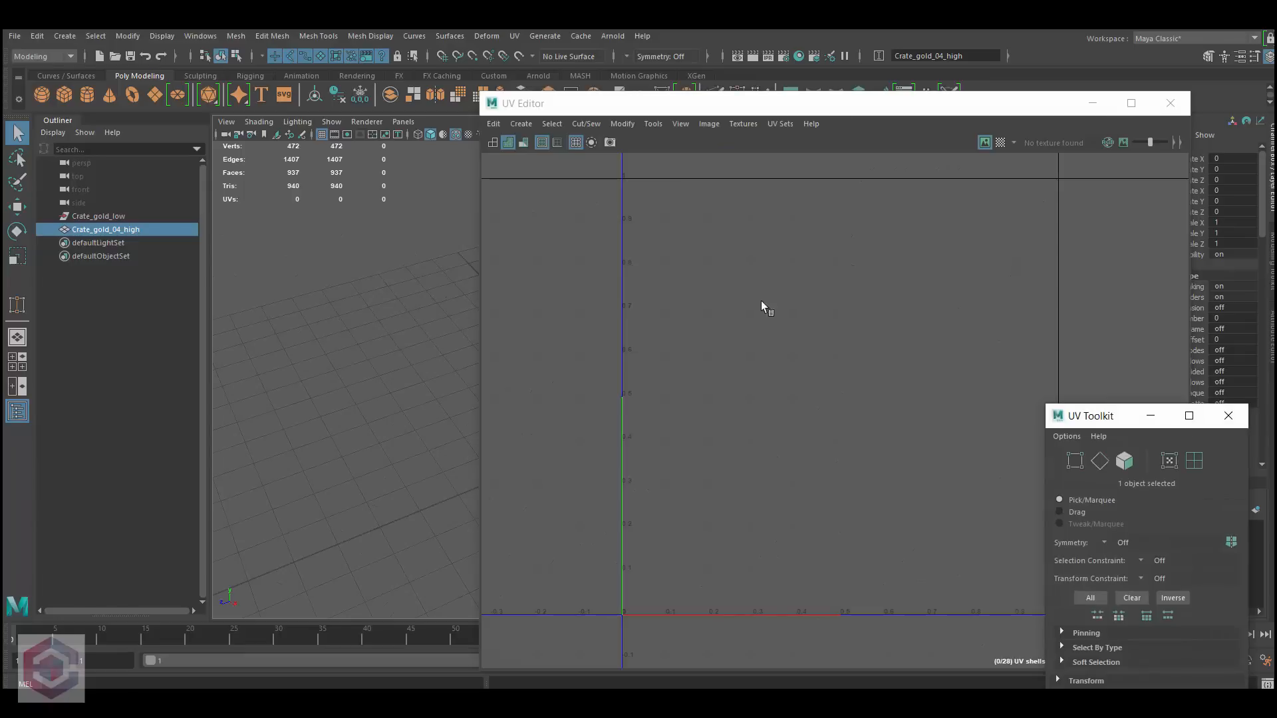
pyautogui.click(1171, 103)
pyautogui.click(1246, 418)
pyautogui.press('f')
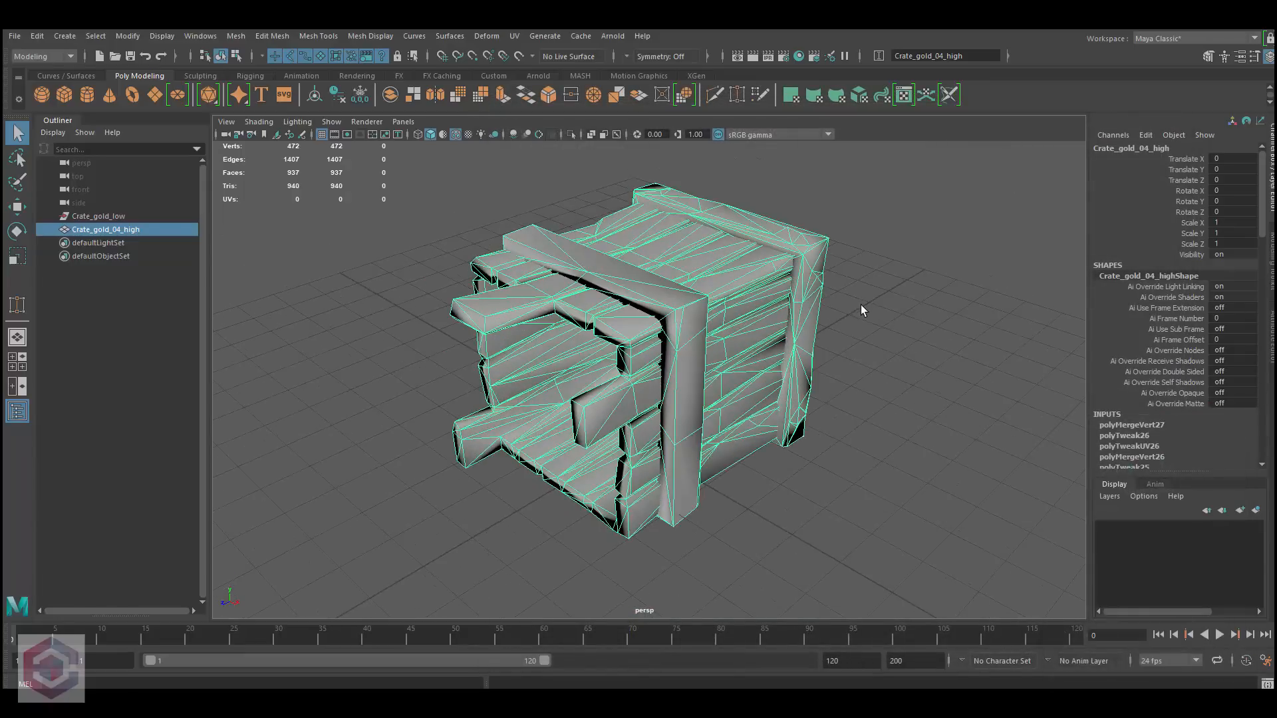
pyautogui.keyDown('alt'); pyautogui.moveTo(667, 301); pyautogui.dragTo(661, 291, button='middle'); pyautogui.keyUp('alt')
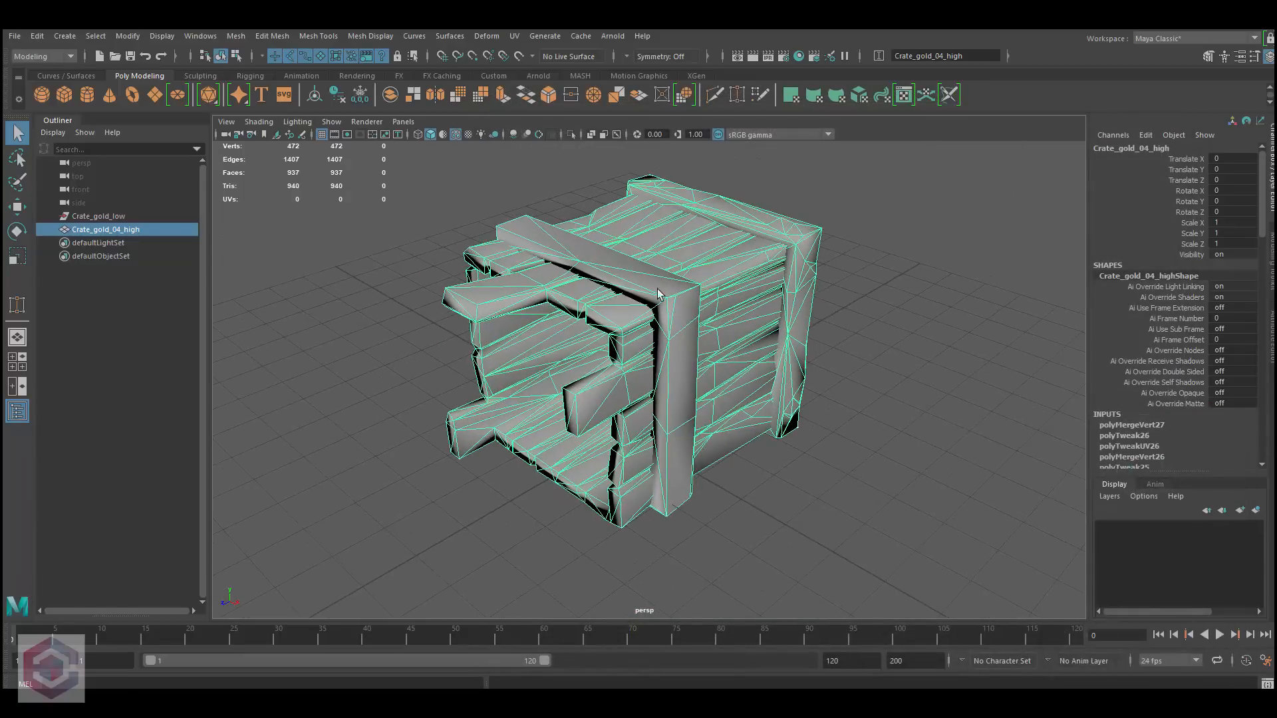
pyautogui.keyDown('alt'); pyautogui.moveTo(661, 290); pyautogui.dragTo(736, 350, button='right'); pyautogui.keyUp('alt')
pyautogui.keyDown('alt'); pyautogui.moveTo(736, 351); pyautogui.dragTo(607, 322); pyautogui.keyUp('alt')
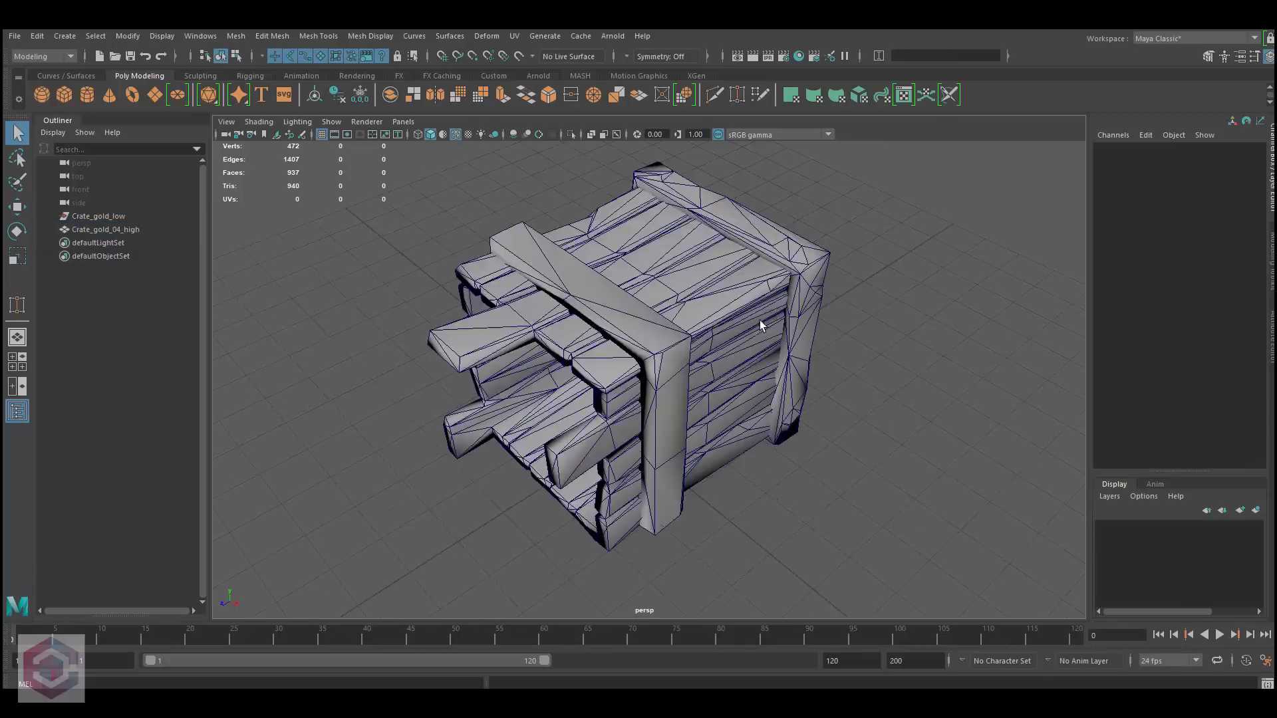
# Step: Try blocking out the crate's body with a polygon cube scaled and raised to fit it, and delete the cube
pyautogui.keyDown('alt'); pyautogui.moveTo(760, 326); pyautogui.dragTo(755, 299); pyautogui.keyUp('alt')
pyautogui.keyDown('shift'); pyautogui.moveTo(676, 289); pyautogui.dragTo(673, 324, button='right'); pyautogui.keyUp('shift')
pyautogui.press('r')
pyautogui.moveTo(622, 433); pyautogui.dragTo(718, 422)
pyautogui.press('w')
pyautogui.moveTo(627, 338); pyautogui.dragTo(612, 242)
pyautogui.press('r')
pyautogui.moveTo(559, 388)
pyautogui.mouseDown()
pyautogui.moveTo(505, 408)
pyautogui.moveTo(557, 367)
pyautogui.mouseUp()
pyautogui.press('w')
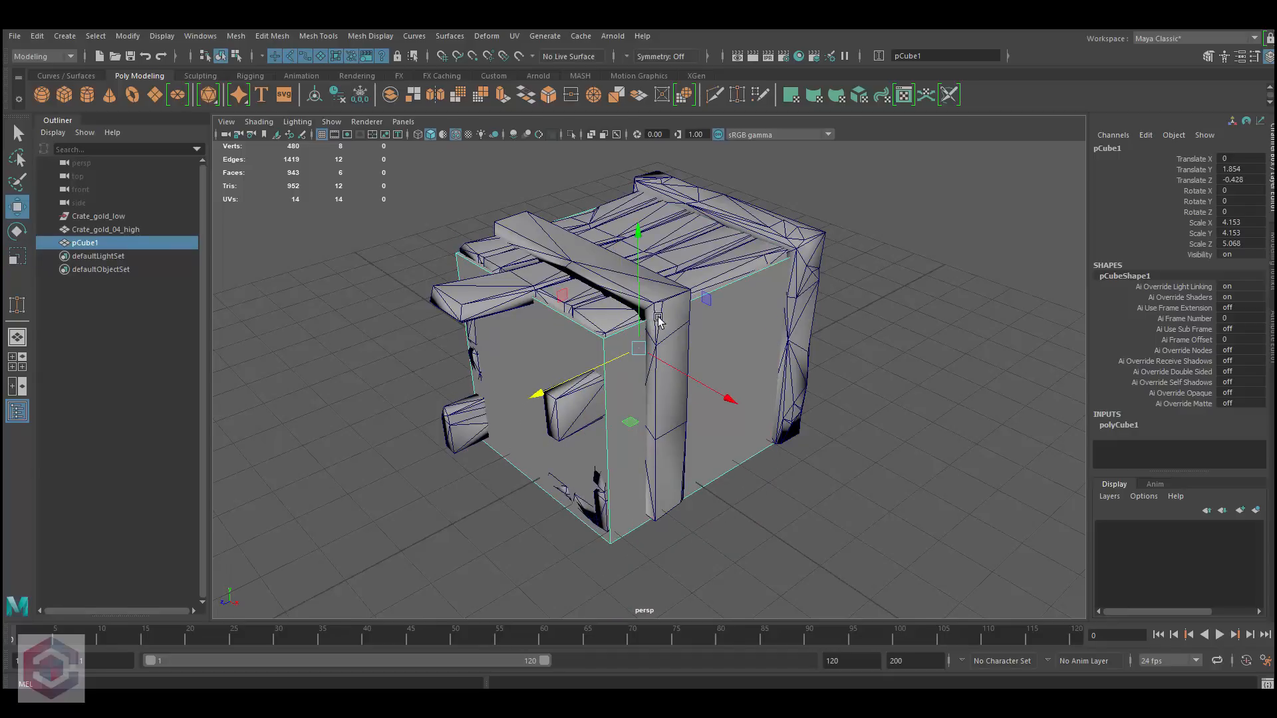
pyautogui.press('Delete')
# Step: Show the Modeling Toolkit and make the Crate_gold_04_high mesh a live surface
pyautogui.scroll(-5, 710, 336)
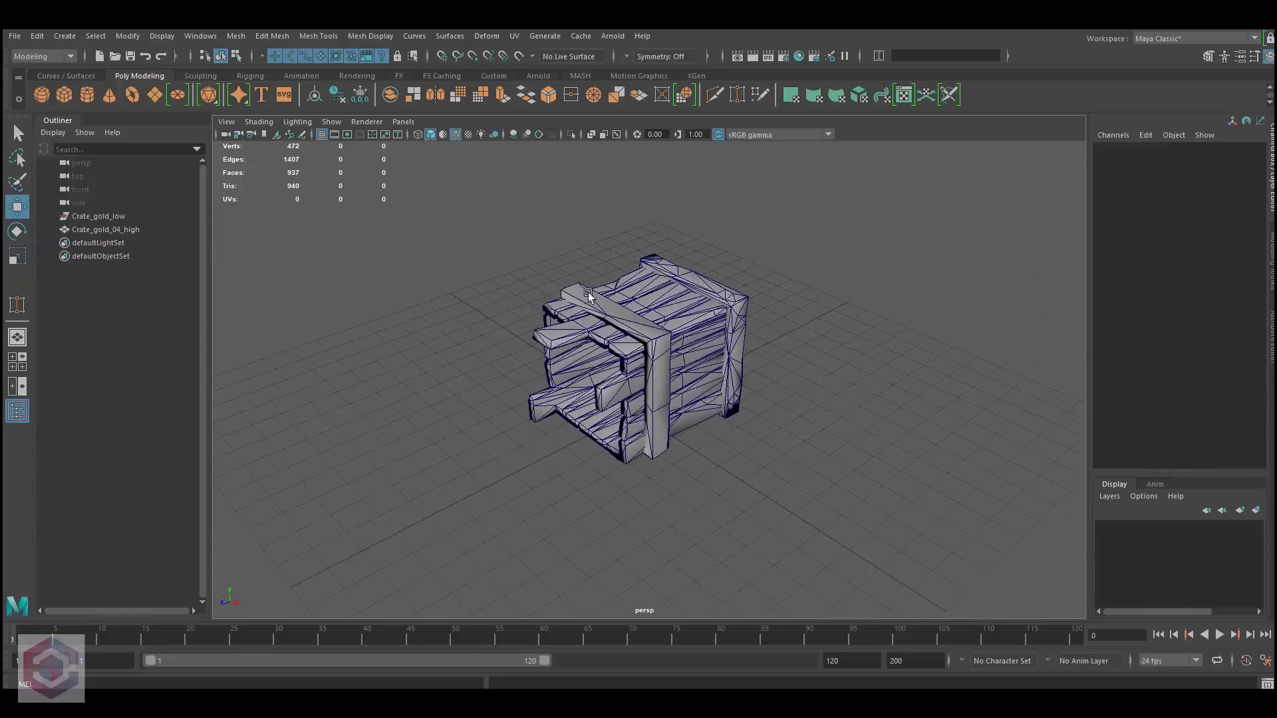
pyautogui.scroll(4, 710, 335)
pyautogui.click(665, 261)
pyautogui.moveTo(665, 262)
pyautogui.keyDown('alt'); pyautogui.mouseDown()
pyautogui.moveTo(776, 330)
pyautogui.moveTo(776, 308)
pyautogui.moveTo(672, 265)
pyautogui.mouseUp(); pyautogui.keyUp('alt')
pyautogui.scroll(2, 672, 265)
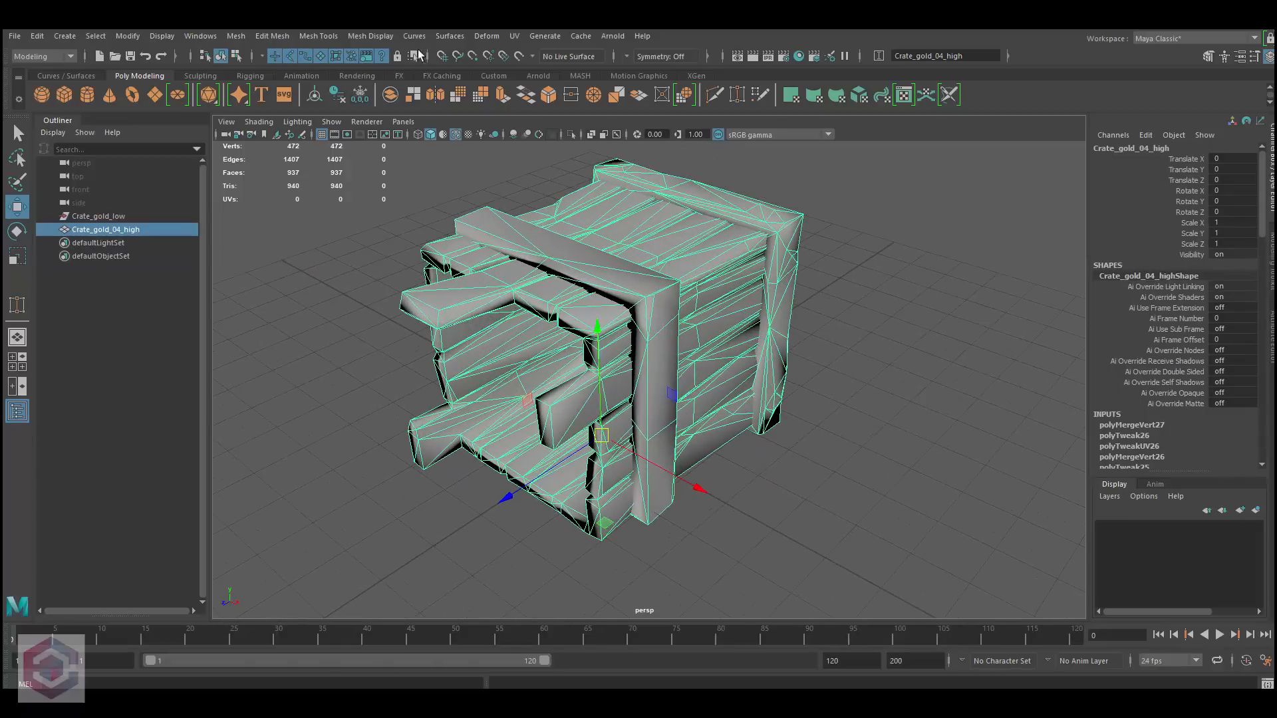
pyautogui.click(329, 33)
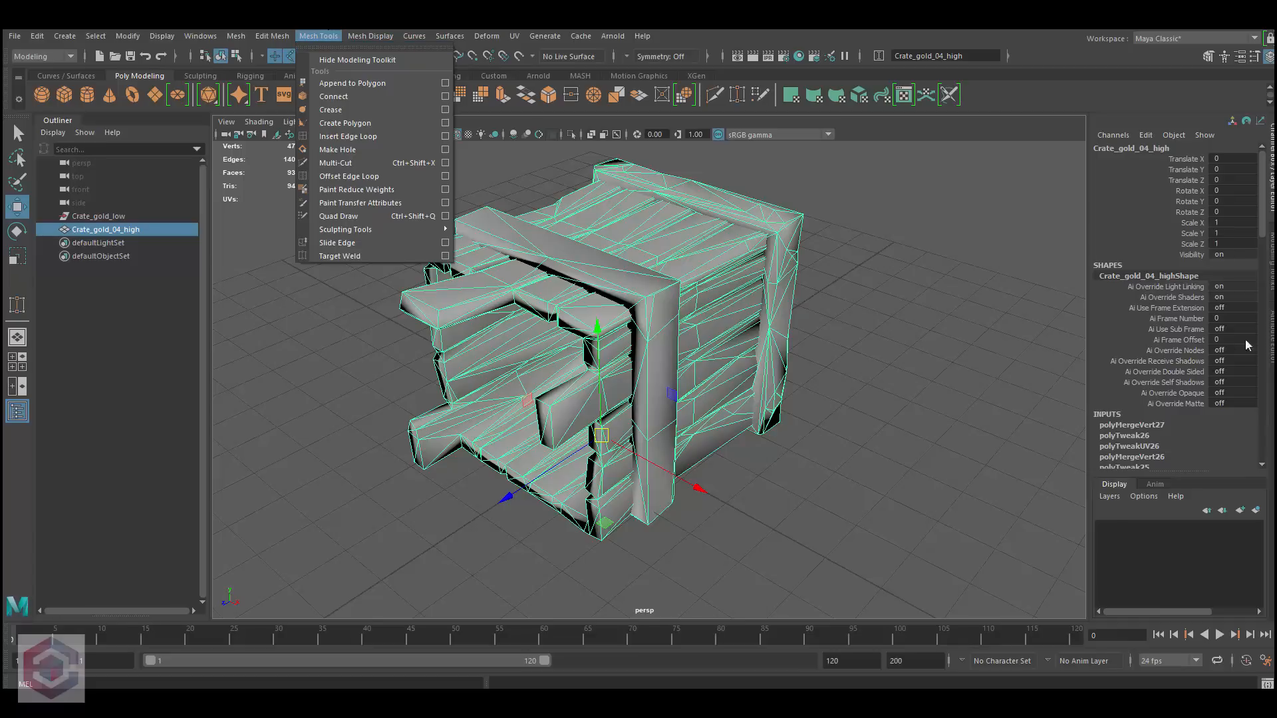
pyautogui.click(358, 60)
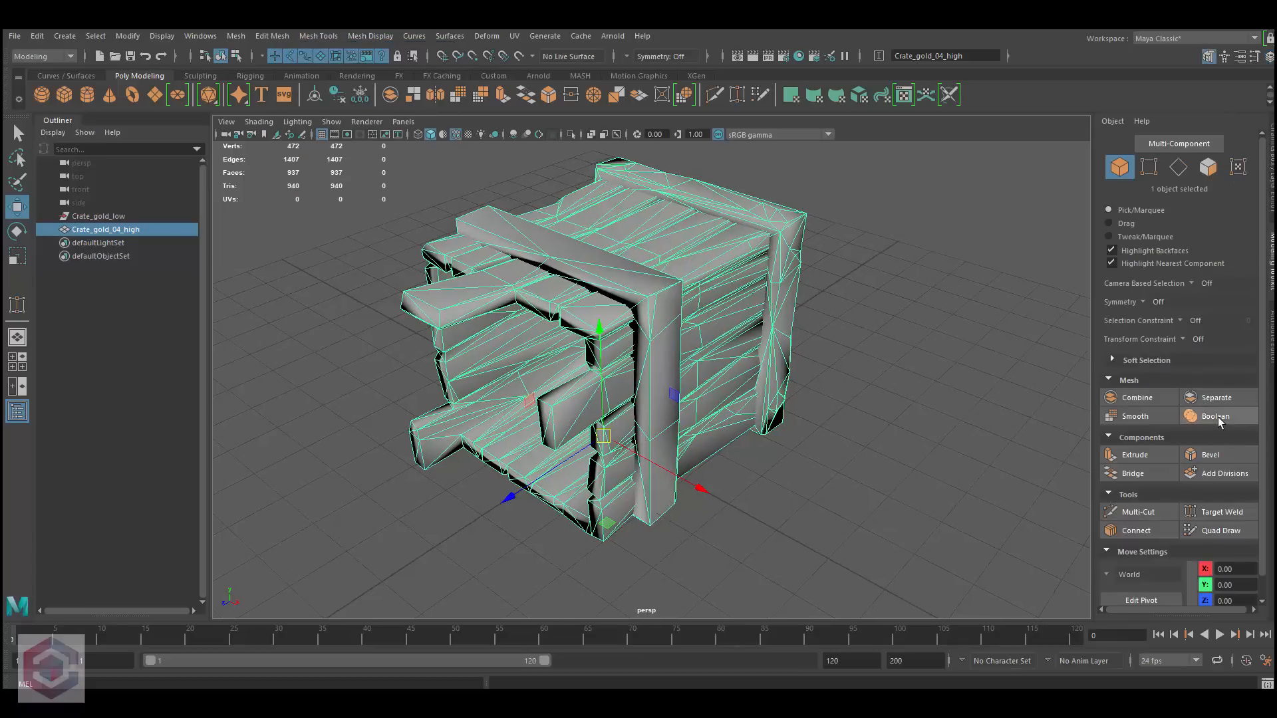
pyautogui.scroll(-1, 1212, 450)
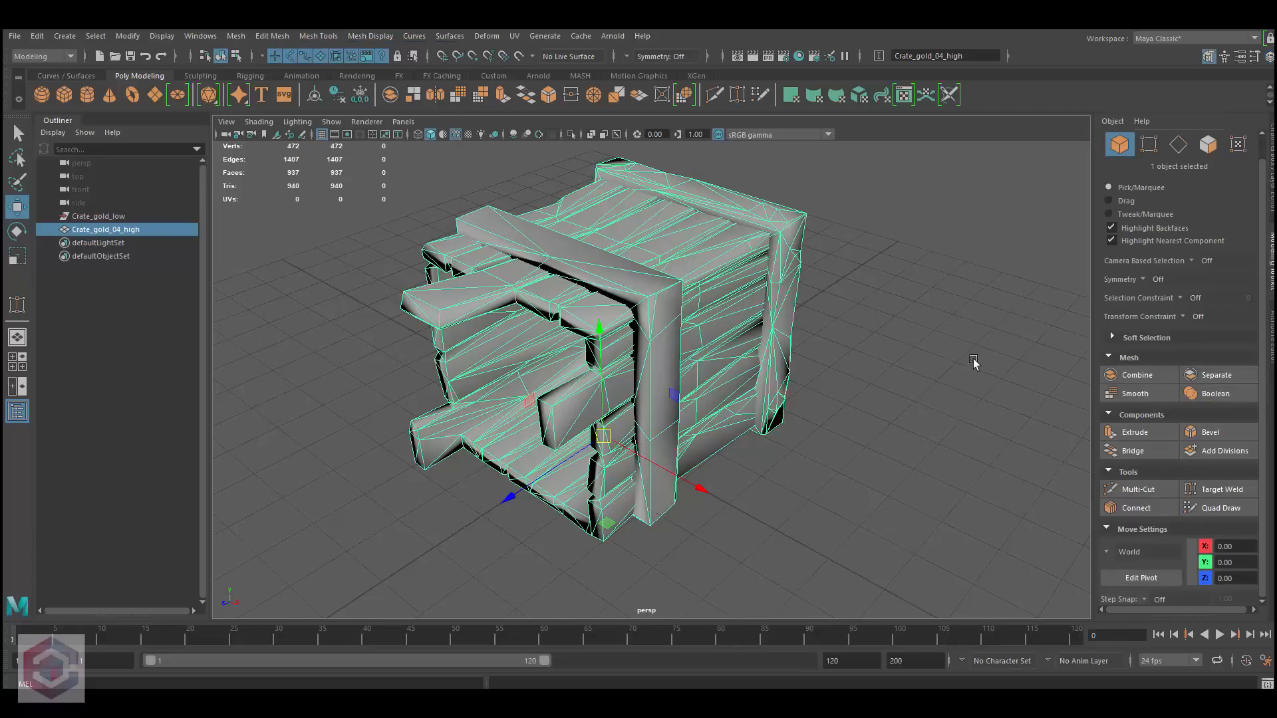
pyautogui.click(519, 56)
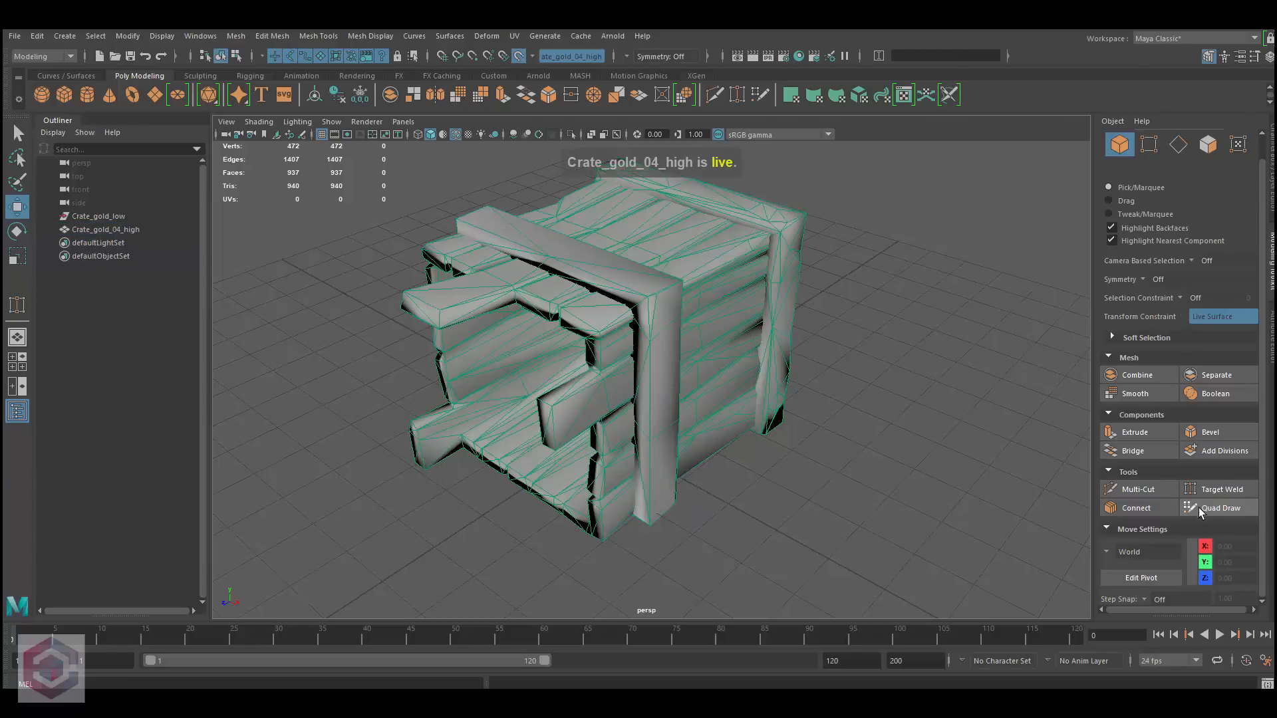
# Step: Quad Draw a first quad over the top face of the end plank beside the front corner post
pyautogui.click(1221, 508)
pyautogui.scroll(5, 646, 354)
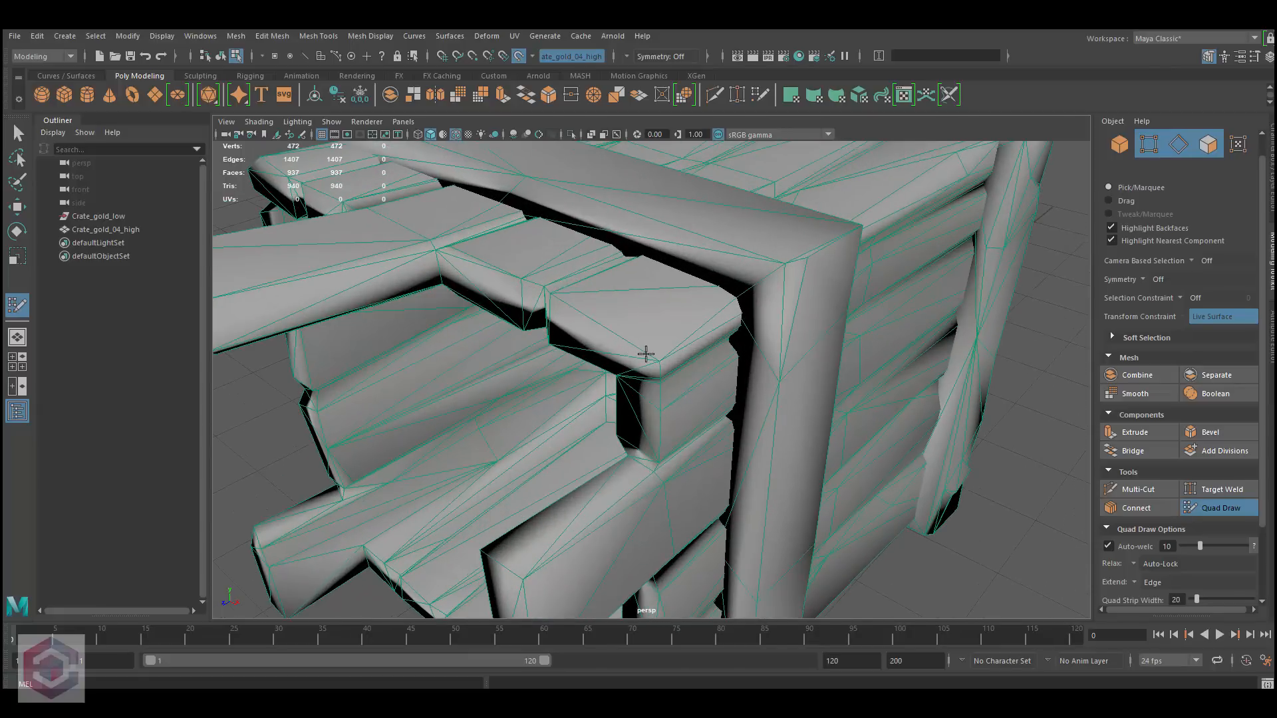
pyautogui.click(654, 356)
pyautogui.click(556, 293)
pyautogui.click(642, 255)
pyautogui.click(736, 304)
pyautogui.keyDown('shift'); pyautogui.click(644, 285); pyautogui.keyUp('shift')
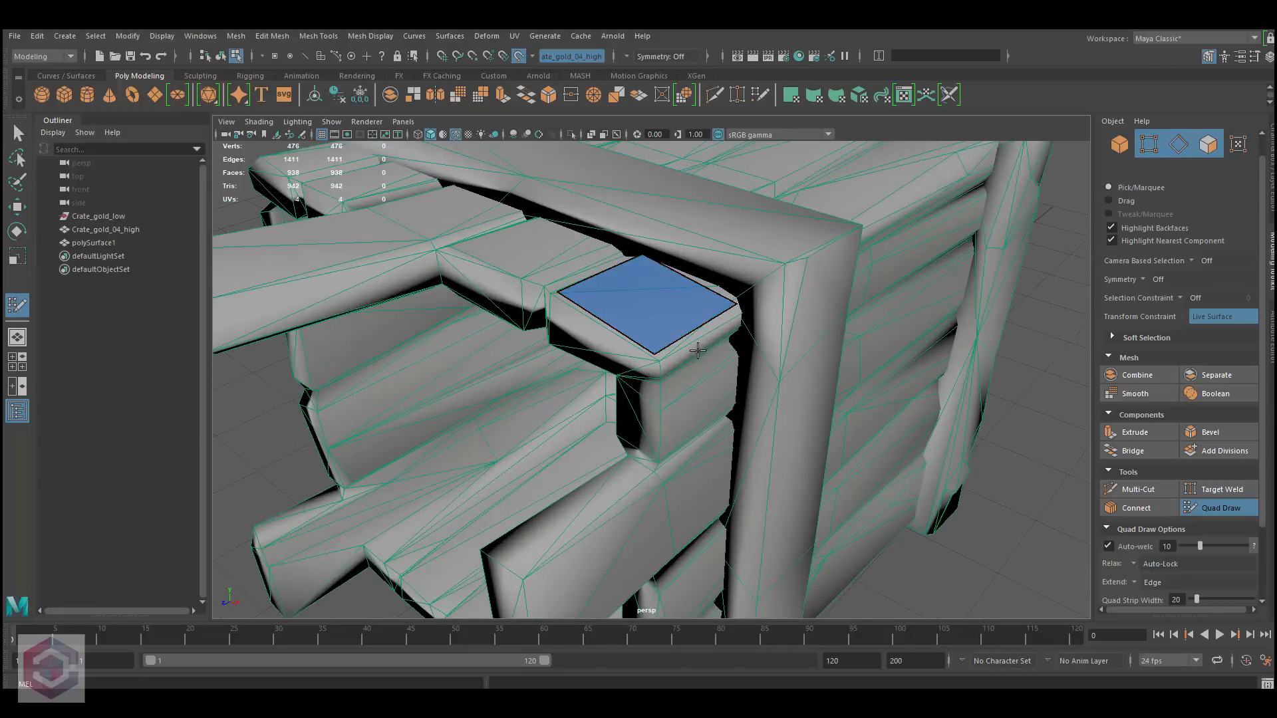
# Step: Add a quad down the outer long edge of the end plank, sharing the border of the first quad
pyautogui.keyDown('alt'); pyautogui.moveTo(644, 285); pyautogui.dragTo(609, 322); pyautogui.keyUp('alt')
pyautogui.scroll(2, 507, 298)
pyautogui.click(425, 348)
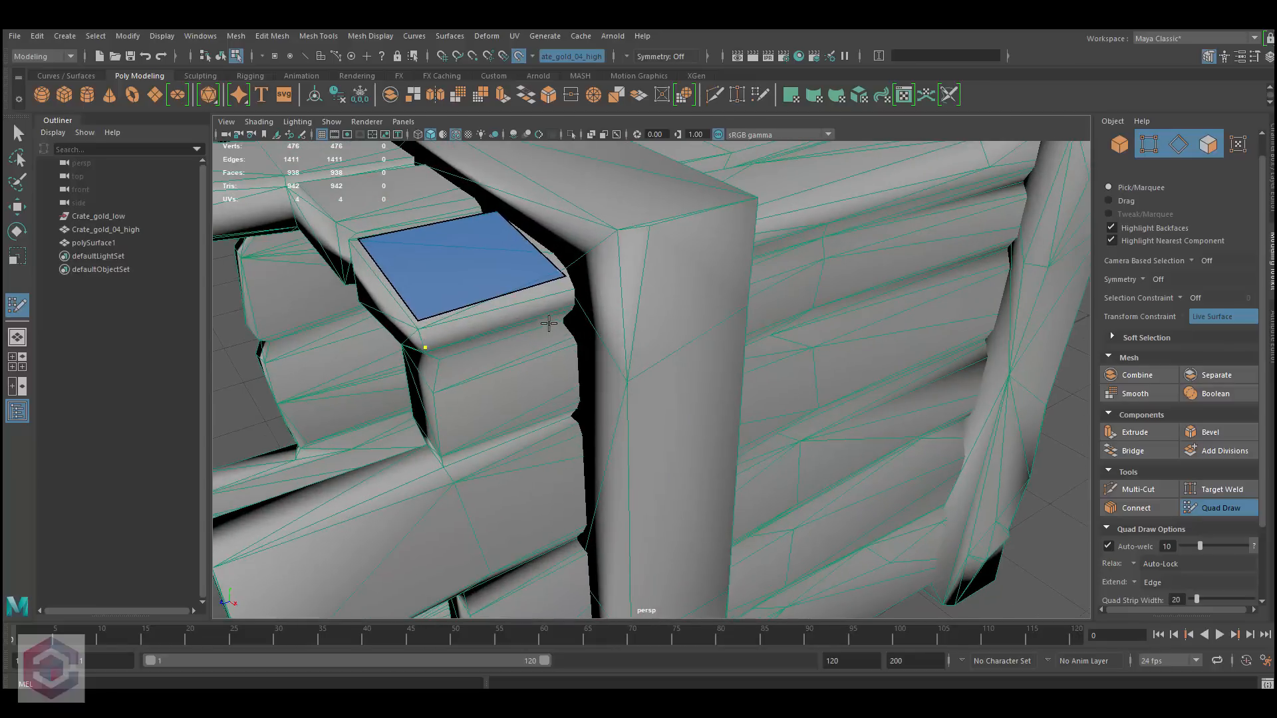
pyautogui.click(572, 300)
pyautogui.keyDown('shift'); pyautogui.click(516, 308); pyautogui.keyUp('shift')
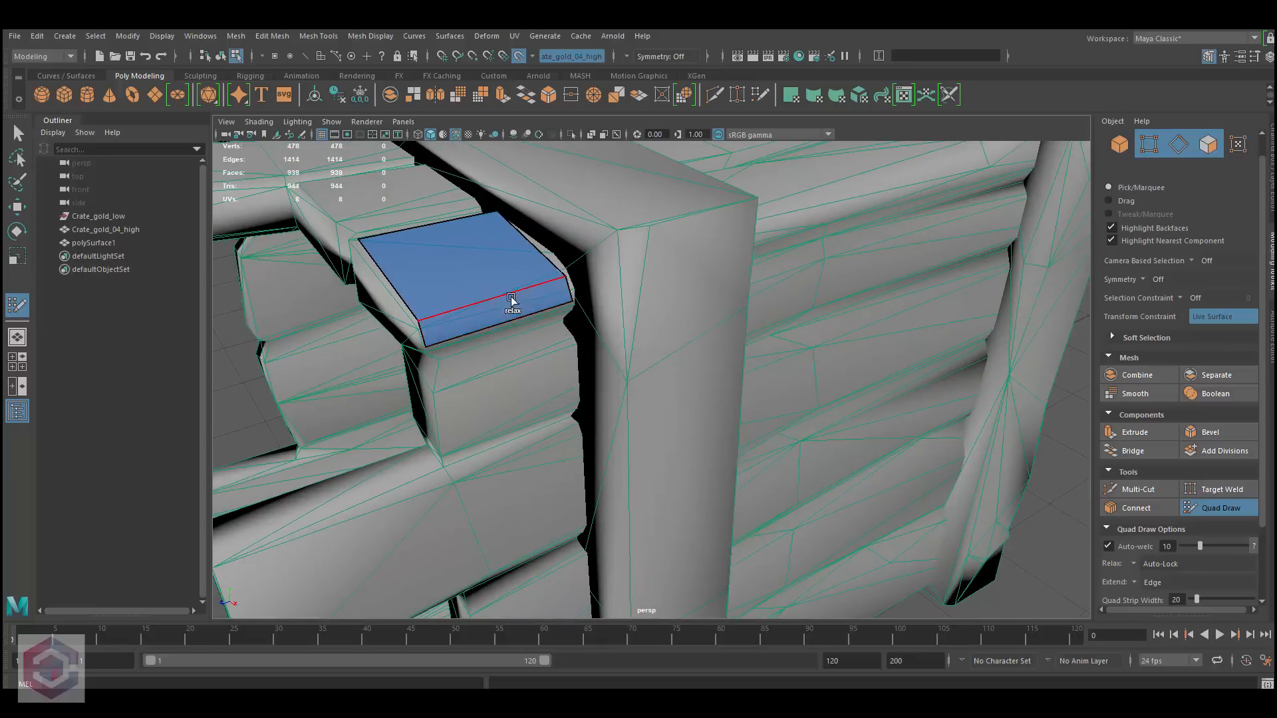
# Step: Extend the strip of quads across the tops of the neighbouring planks with two more quads along the front top beam
pyautogui.moveTo(513, 299)
pyautogui.keyDown('alt'); pyautogui.mouseDown()
pyautogui.moveTo(639, 320)
pyautogui.moveTo(653, 337)
pyautogui.moveTo(594, 374)
pyautogui.mouseUp(); pyautogui.keyUp('alt')
pyautogui.click(530, 369)
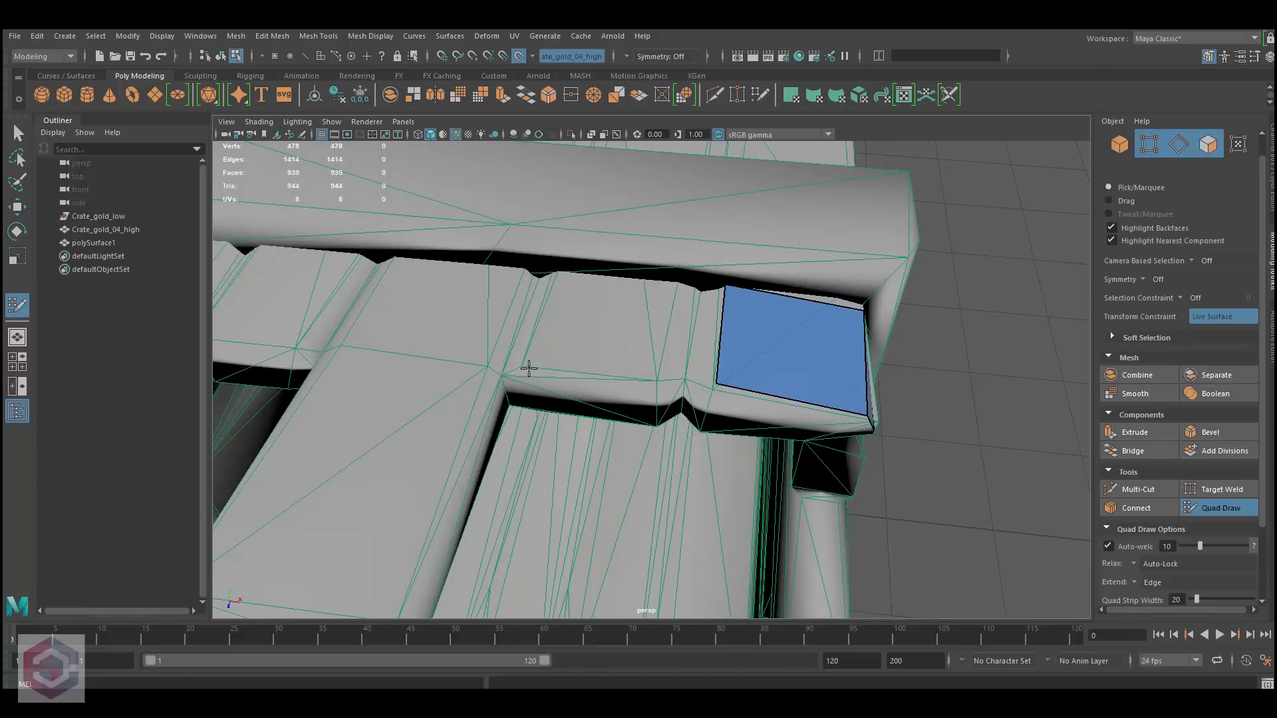
pyautogui.click(550, 281)
pyautogui.keyDown('shift'); pyautogui.click(627, 313); pyautogui.keyUp('shift')
pyautogui.click(326, 336)
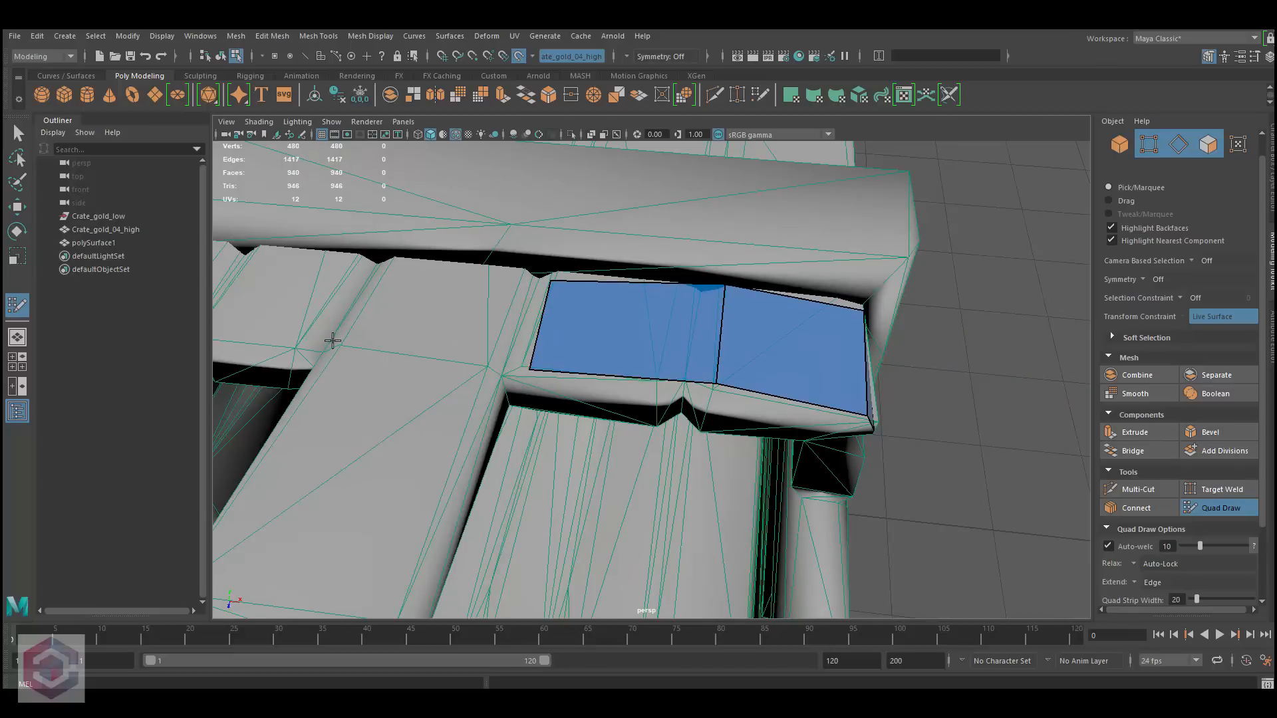
pyautogui.click(375, 267)
pyautogui.keyDown('shift'); pyautogui.click(442, 313); pyautogui.keyUp('shift')
# Step: Fill the top face and the inner side face of the protruding upper plank with quads
pyautogui.moveTo(442, 314)
pyautogui.keyDown('alt'); pyautogui.mouseDown()
pyautogui.moveTo(596, 293)
pyautogui.moveTo(650, 260)
pyautogui.mouseUp(); pyautogui.keyUp('alt')
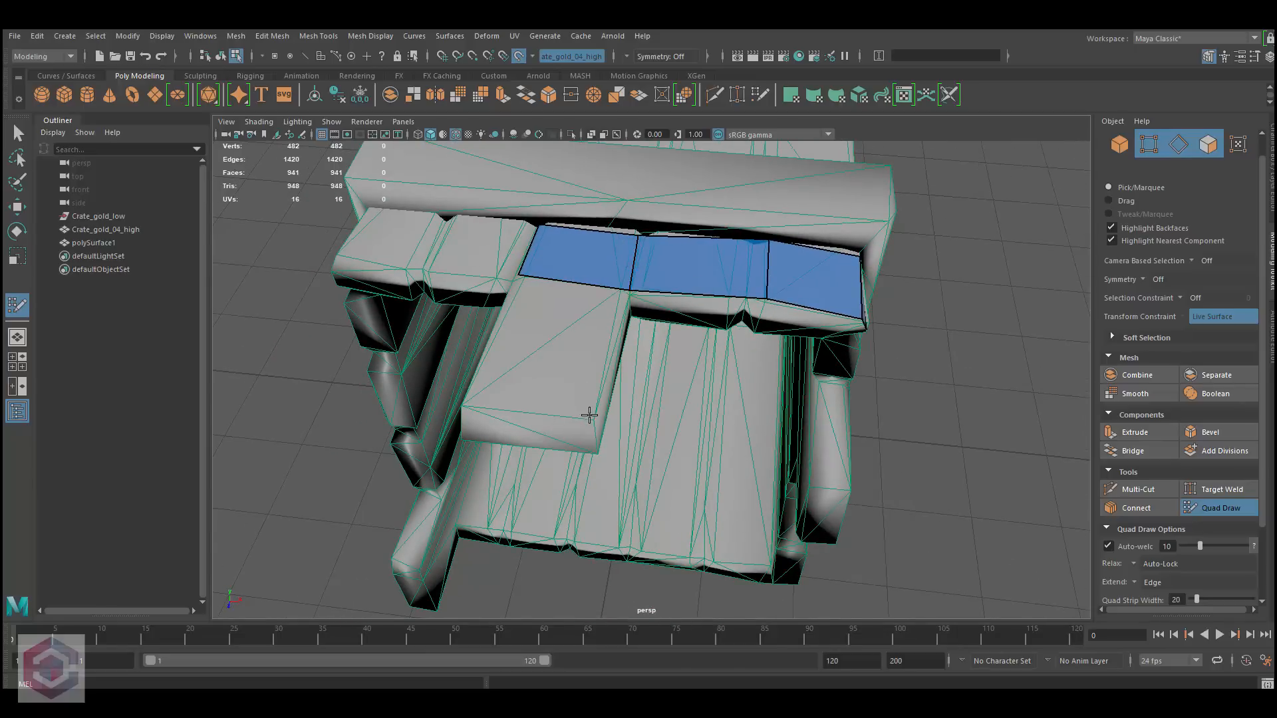
pyautogui.click(590, 417)
pyautogui.click(465, 408)
pyautogui.keyDown('shift'); pyautogui.click(556, 337); pyautogui.keyUp('shift')
pyautogui.keyDown('alt'); pyautogui.moveTo(721, 370); pyautogui.dragTo(613, 333); pyautogui.keyUp('alt')
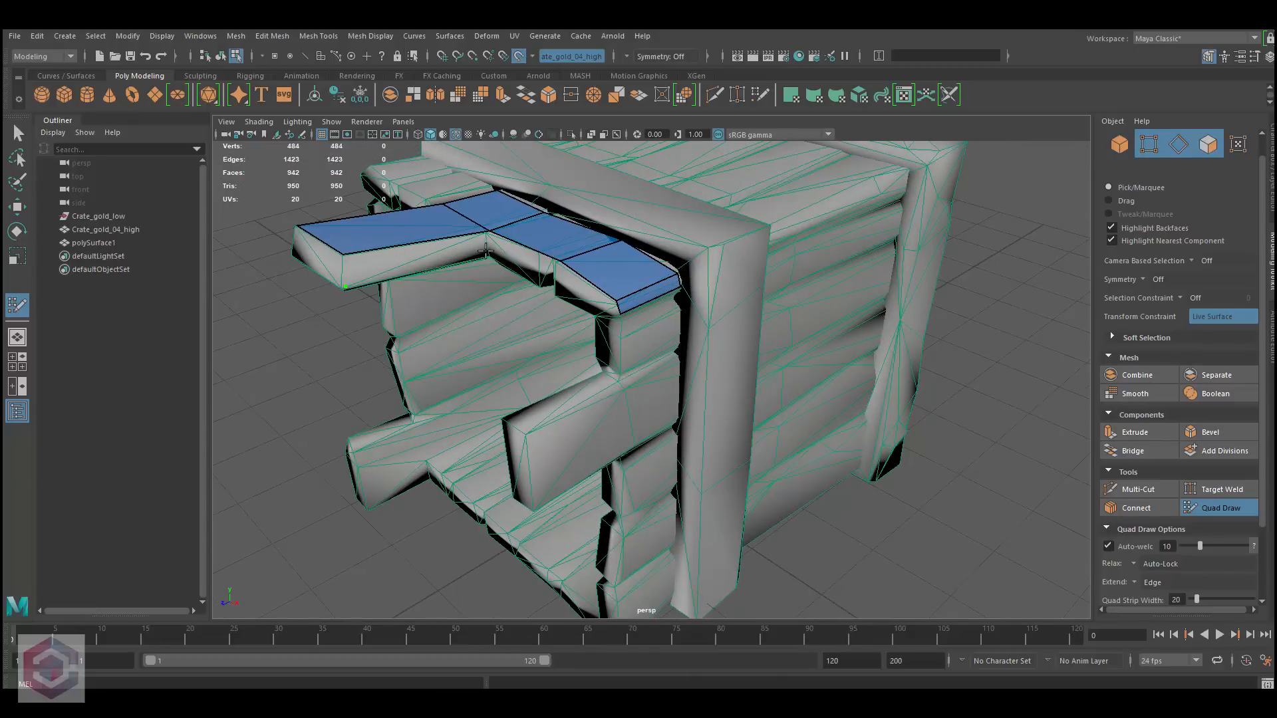
pyautogui.click(489, 255)
pyautogui.keyDown('shift'); pyautogui.click(448, 253); pyautogui.keyUp('shift')
# Step: Fill the front end faces of the planks between the protruding plank and the corner with two quads
pyautogui.click(539, 280)
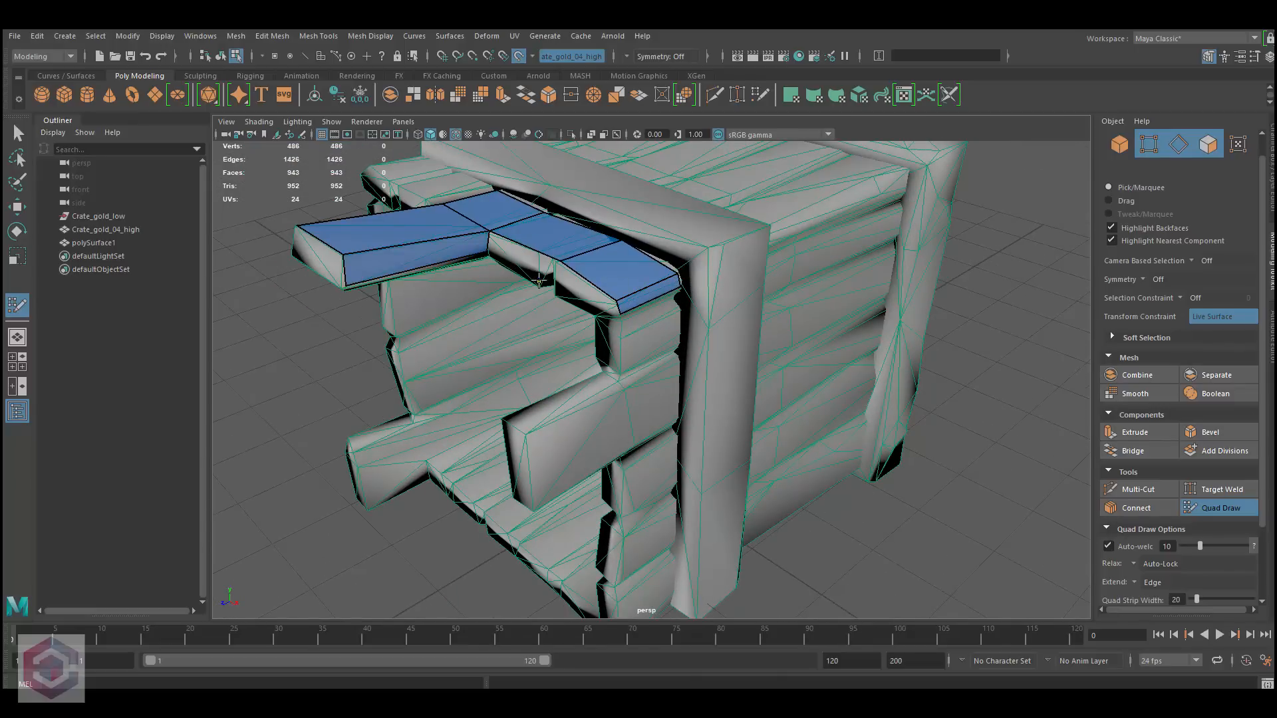
pyautogui.keyDown('shift'); pyautogui.click(533, 270); pyautogui.keyUp('shift')
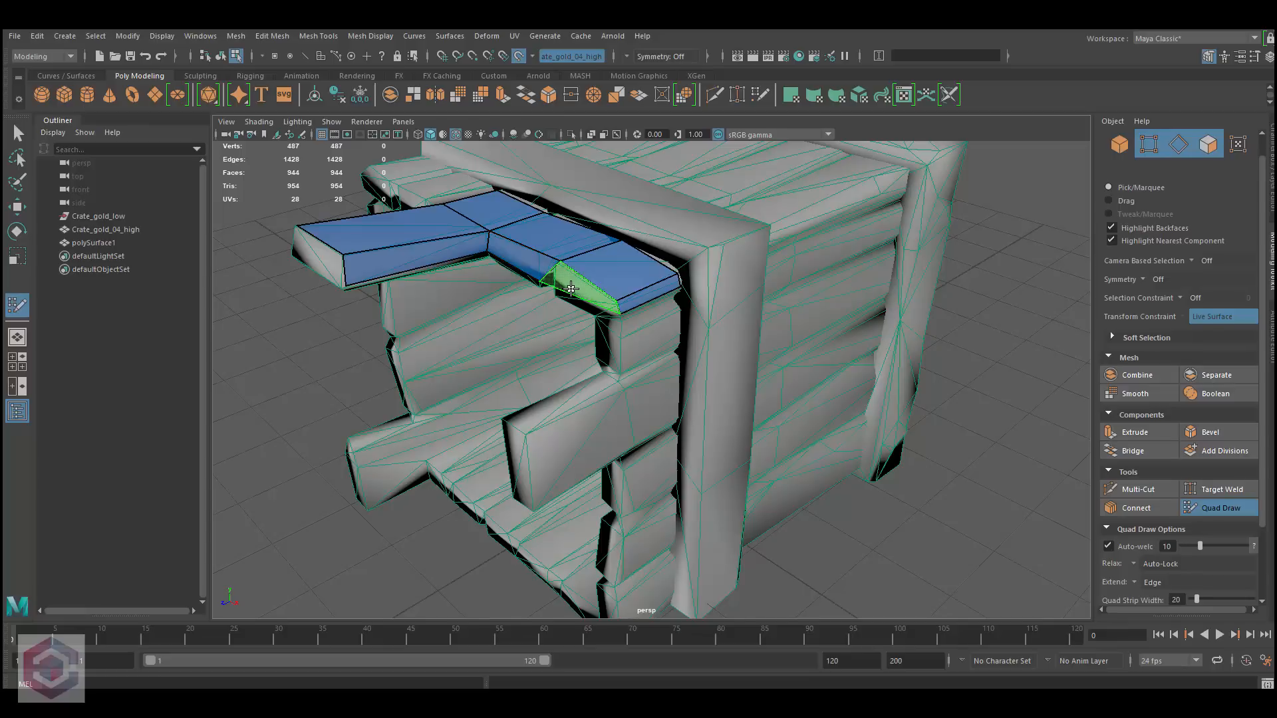
pyautogui.click(557, 293)
pyautogui.keyDown('shift'); pyautogui.click(570, 286); pyautogui.keyUp('shift')
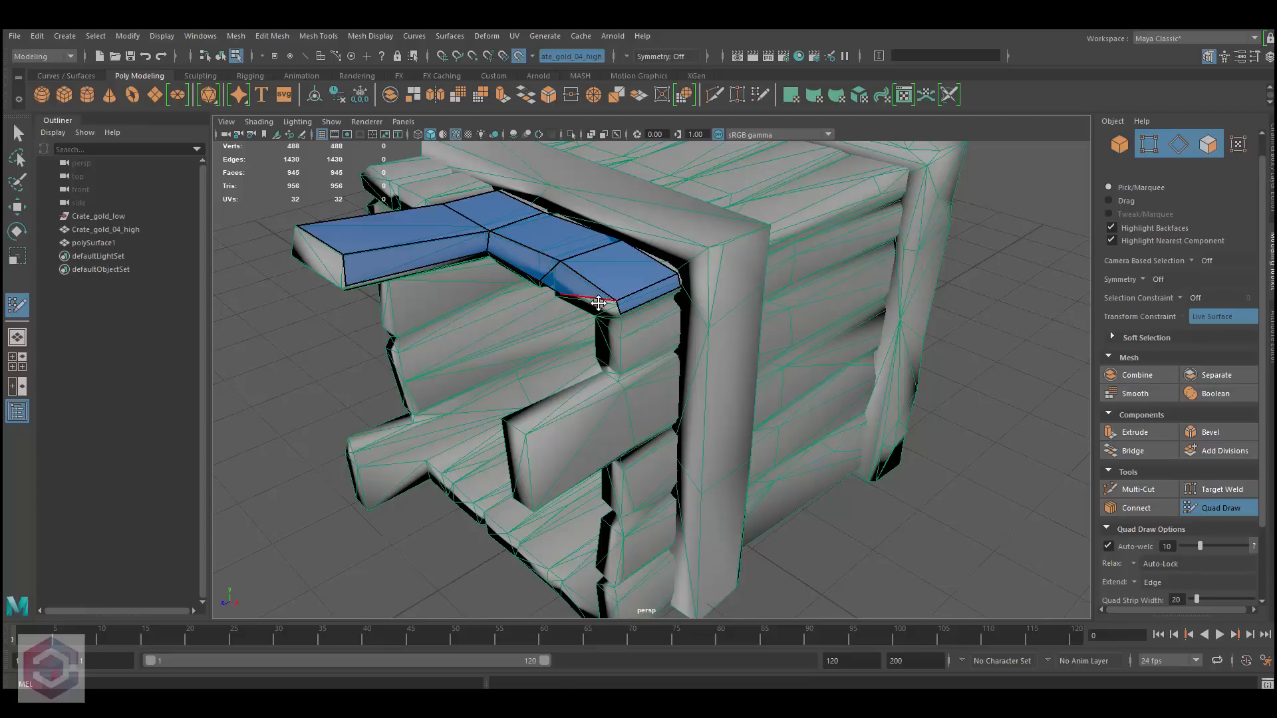
# Step: Leave Quad Draw and return to object mode with the newly drawn retopology mesh selected
pyautogui.moveTo(625, 309)
pyautogui.keyDown('alt'); pyautogui.mouseDown()
pyautogui.moveTo(527, 260)
pyautogui.moveTo(616, 310)
pyautogui.moveTo(650, 353)
pyautogui.mouseUp(); pyautogui.keyUp('alt')
pyautogui.scroll(-4, 526, 259)
pyautogui.scroll(3, 650, 353)
pyautogui.press('q')
pyautogui.moveTo(525, 314); pyautogui.dragTo(592, 290, button='right')
pyautogui.keyDown('alt'); pyautogui.moveTo(667, 288); pyautogui.dragTo(662, 257); pyautogui.keyUp('alt')
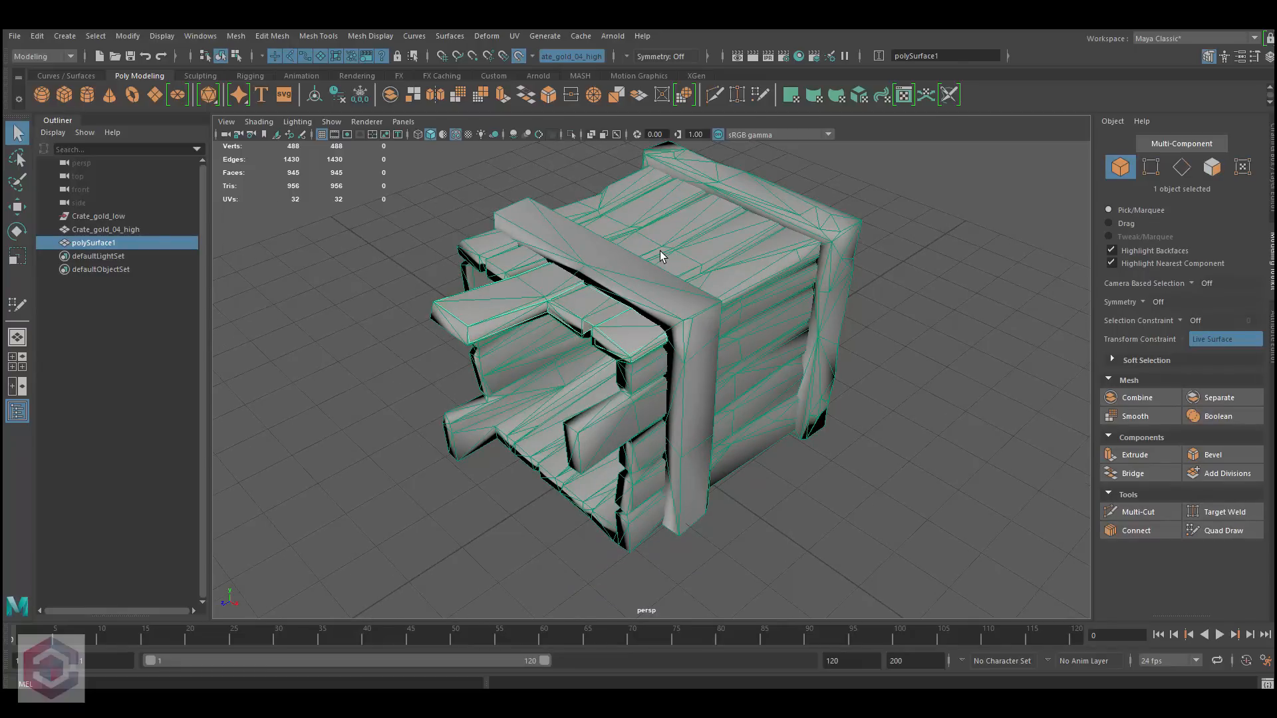
pyautogui.keyDown('alt'); pyautogui.moveTo(660, 256); pyautogui.dragTo(737, 351); pyautogui.keyUp('alt')
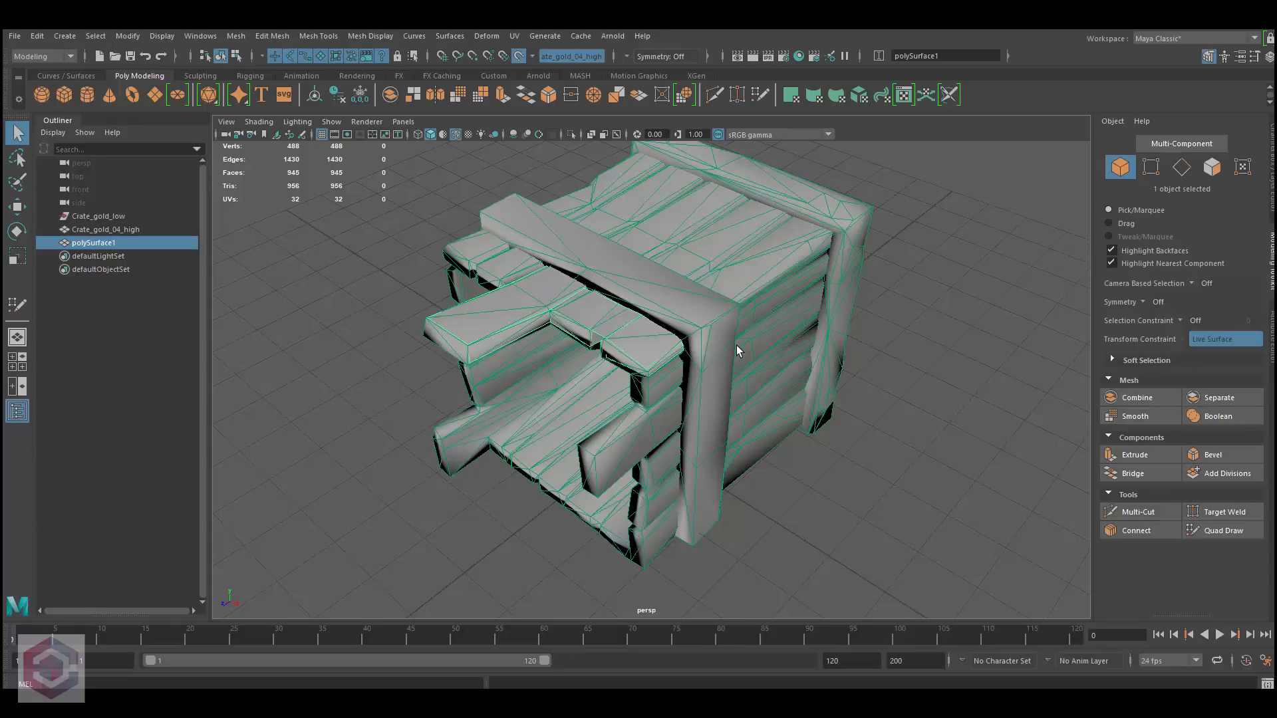
pyautogui.scroll(-5, 736, 332)
pyautogui.scroll(5, 733, 331)
pyautogui.keyDown('alt'); pyautogui.moveTo(803, 372); pyautogui.dragTo(732, 393); pyautogui.keyUp('alt')
pyautogui.scroll(5, 779, 393)
pyautogui.scroll(-10, 778, 392)
pyautogui.scroll(10, 651, 379)
pyautogui.scroll(1, 651, 371)
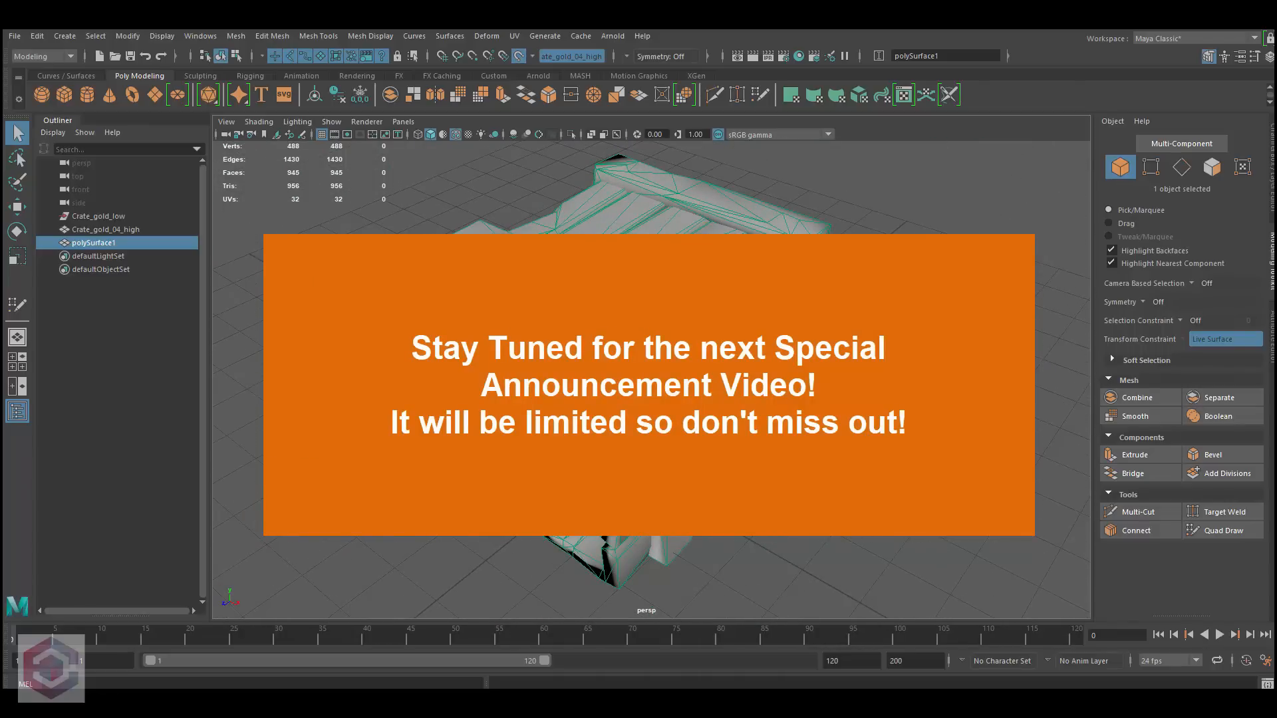
pyautogui.scroll(-1, 650, 372)
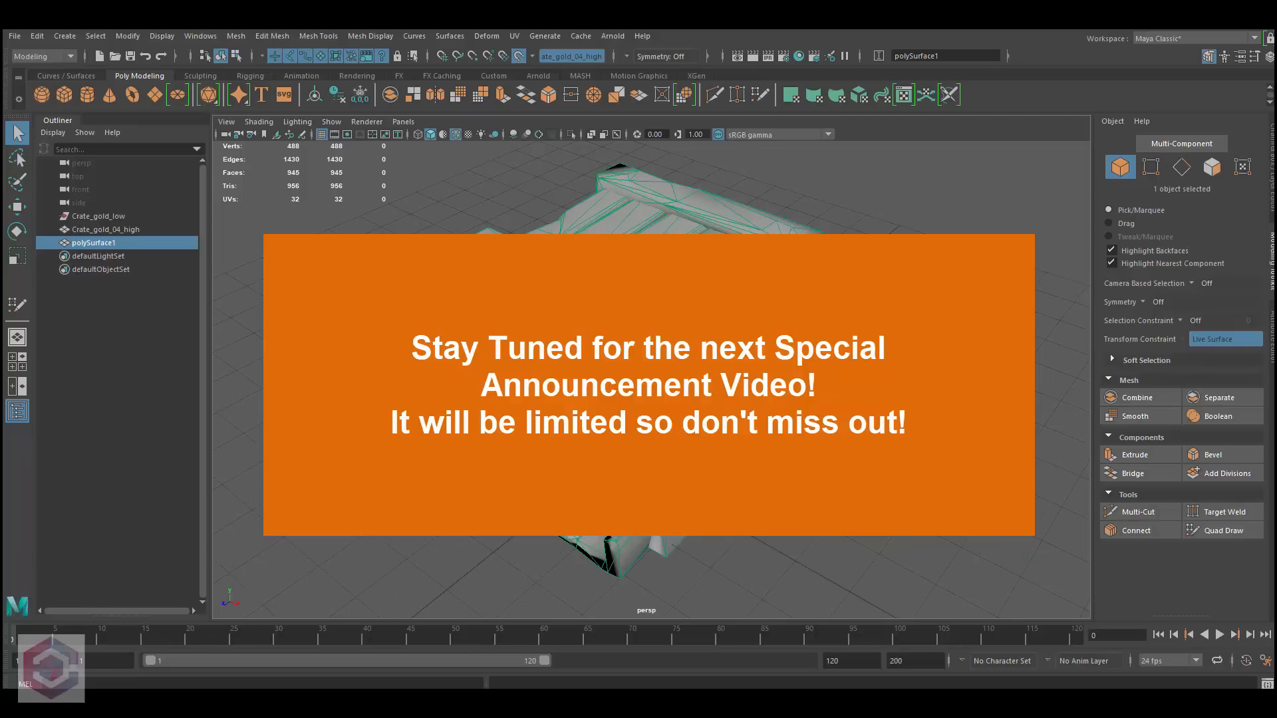
pyautogui.hotkey('ctrl', 'z')
pyautogui.hotkey('shift', 'z')
pyautogui.scroll(-3, 650, 372)
pyautogui.scroll(3, 650, 371)
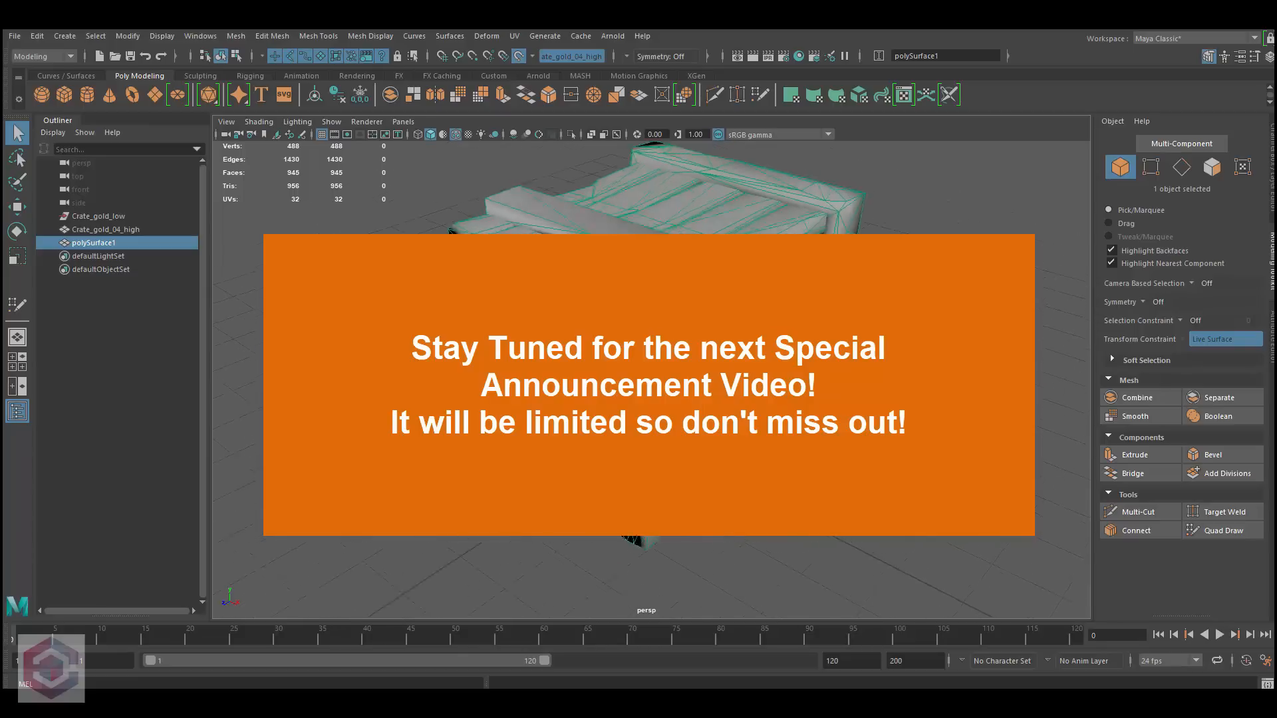
pyautogui.scroll(5, 652, 380)
pyautogui.scroll(-10, 651, 380)
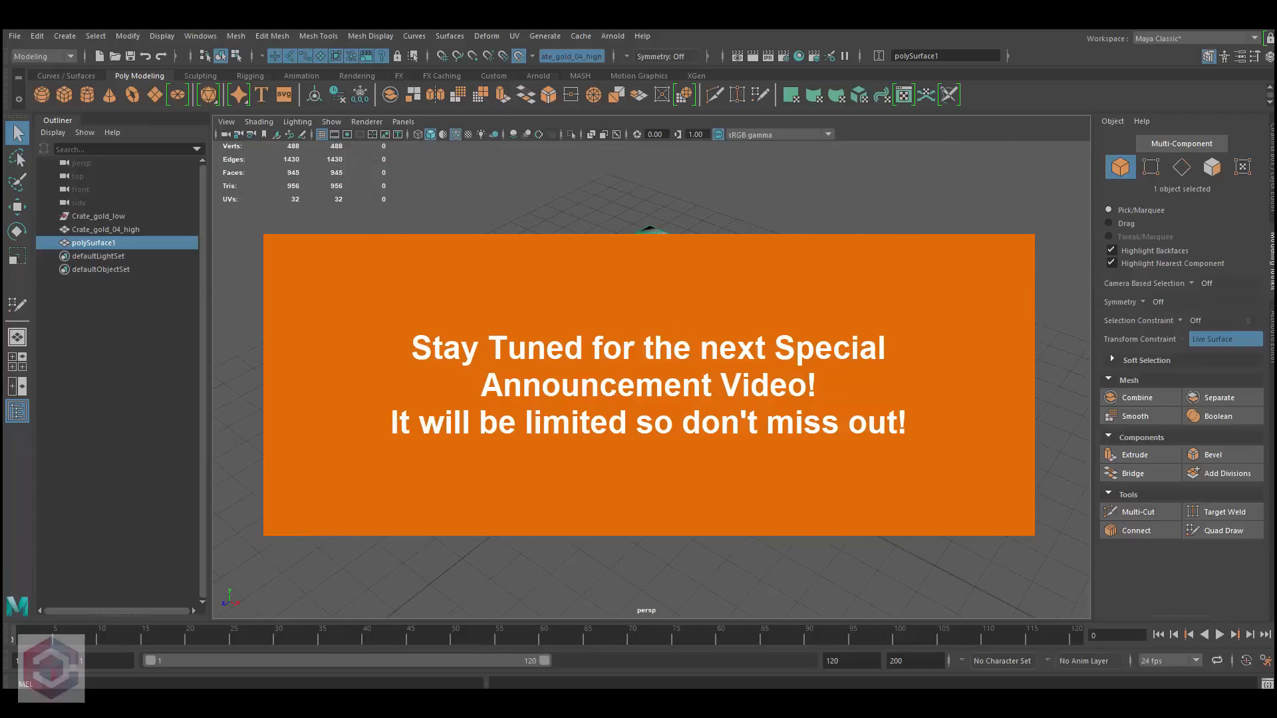
pyautogui.scroll(5, 651, 380)
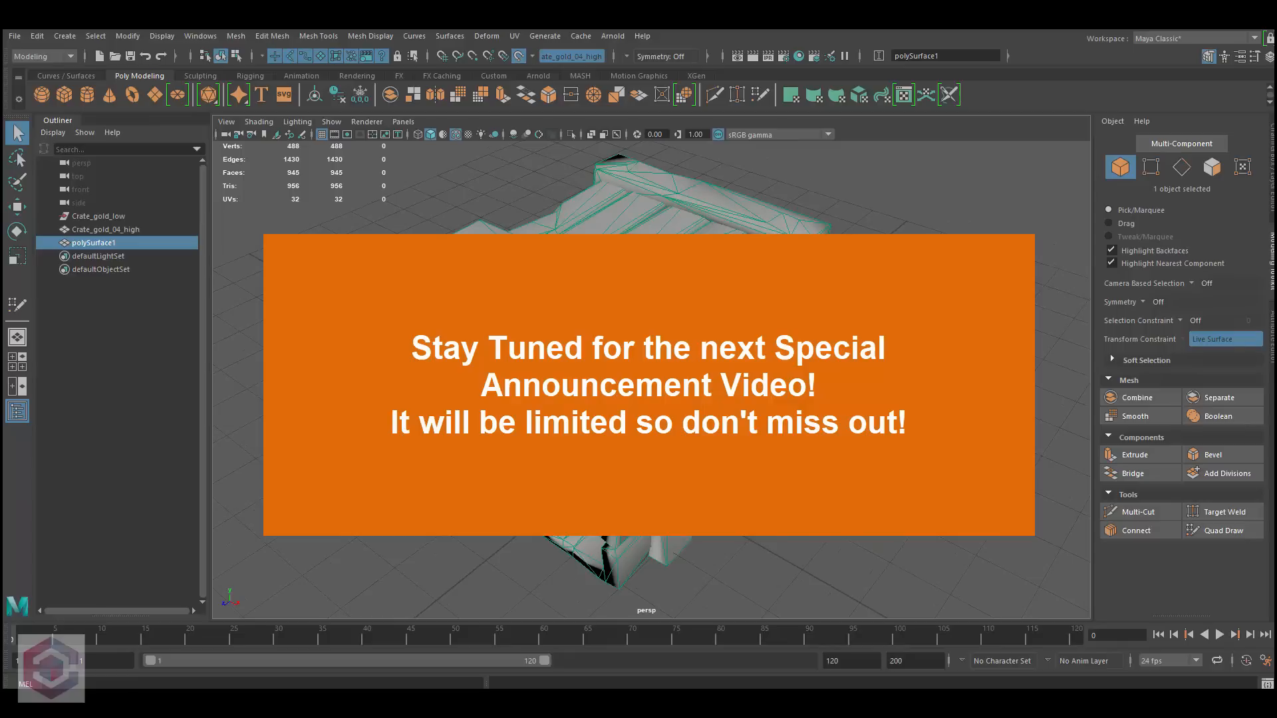
pyautogui.scroll(-5, 651, 380)
pyautogui.scroll(4, 651, 379)
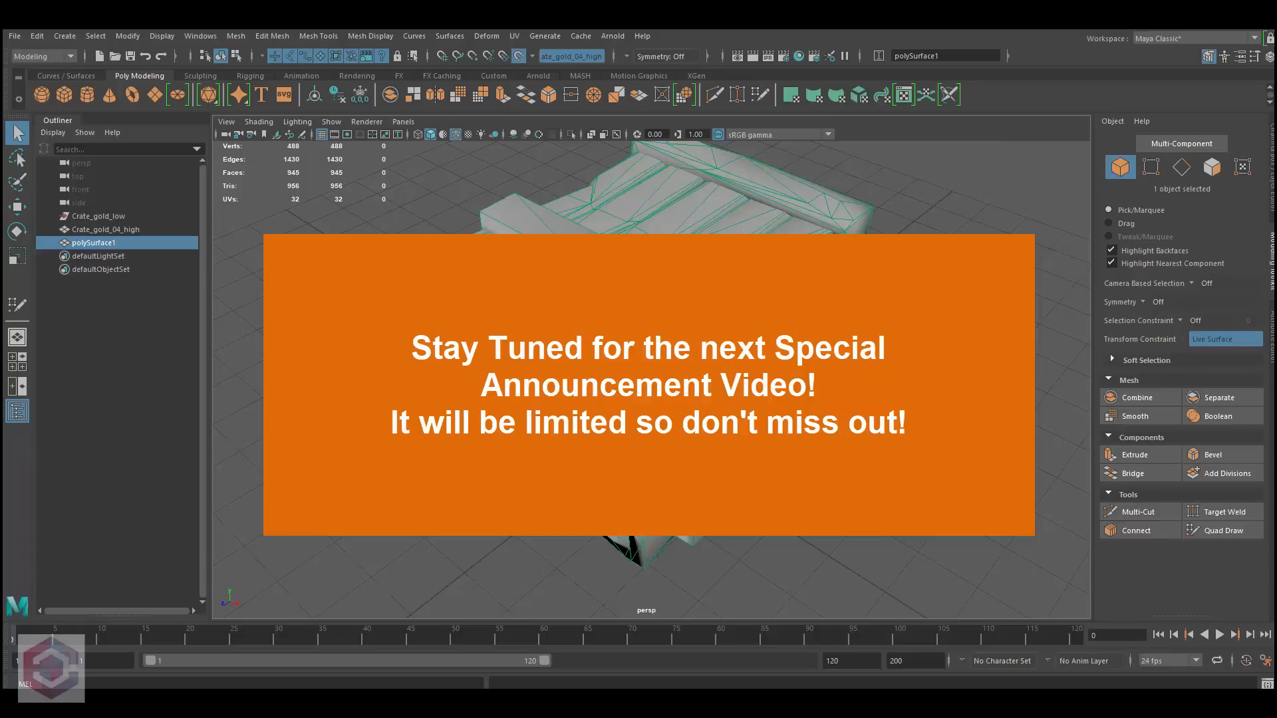
pyautogui.scroll(-5, 652, 380)
pyautogui.scroll(5, 651, 380)
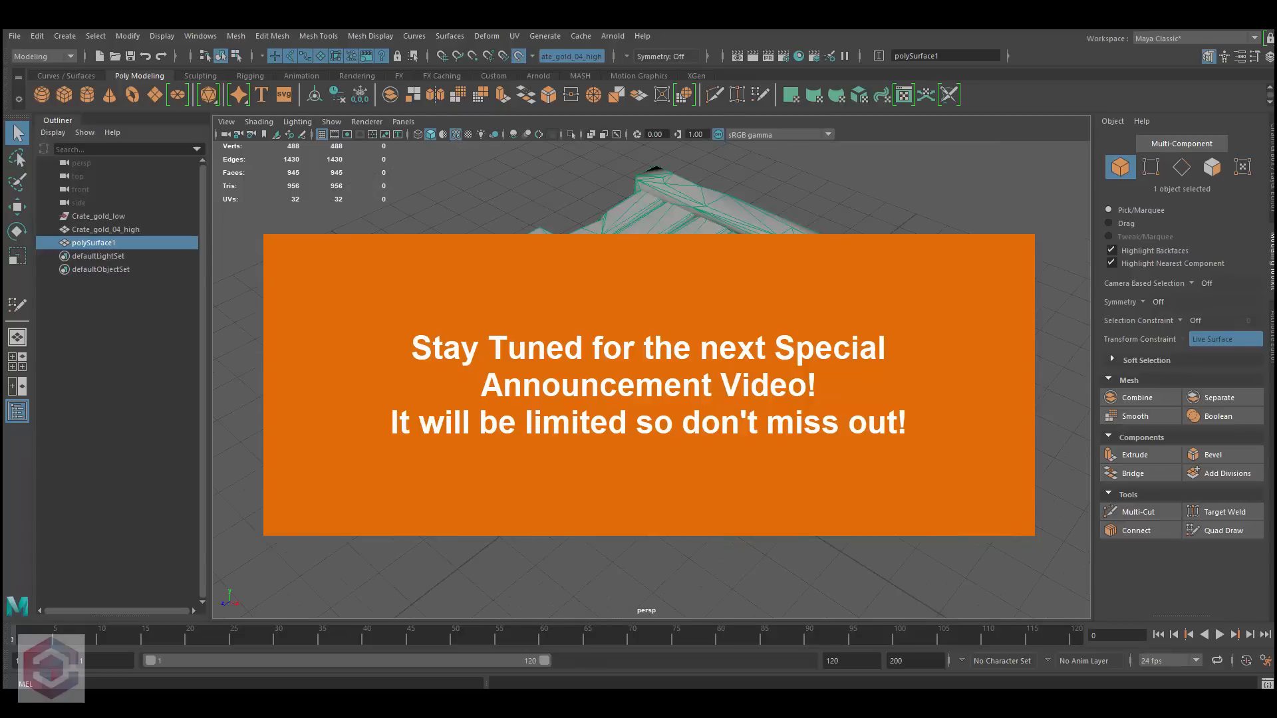
pyautogui.scroll(5, 651, 380)
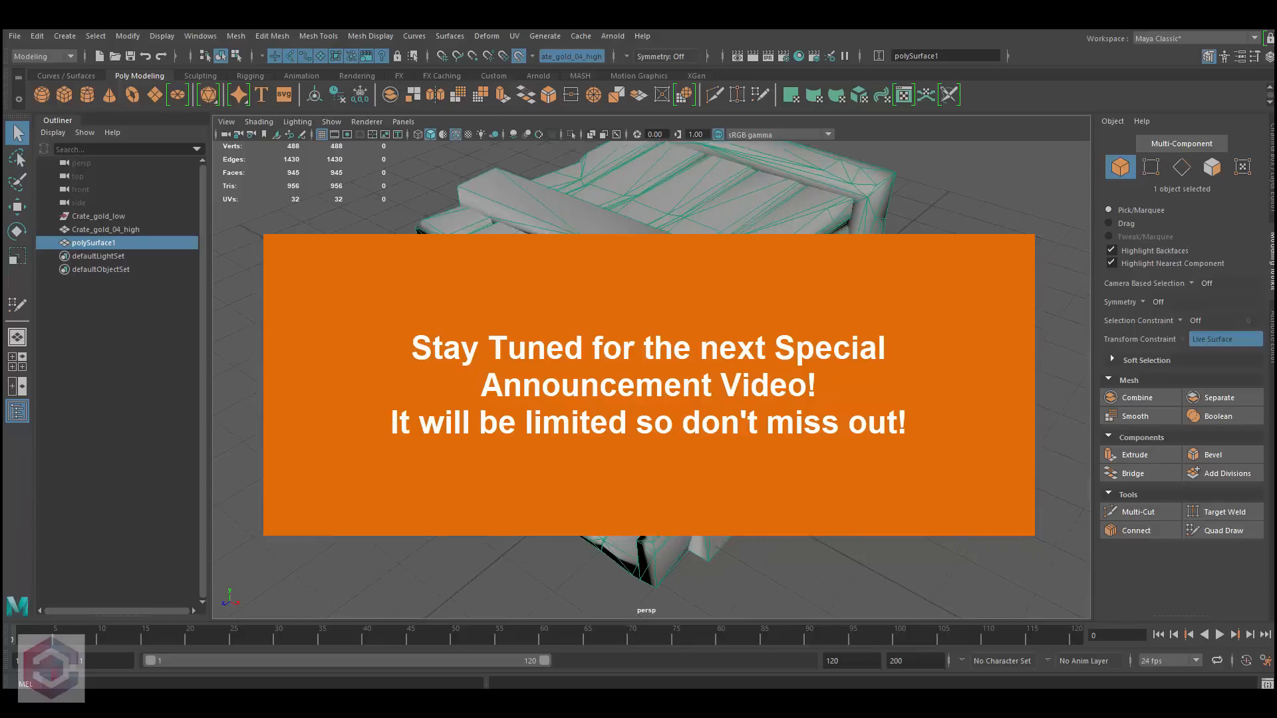
pyautogui.scroll(-8, 652, 380)
pyautogui.scroll(-2, 652, 380)
pyautogui.scroll(8, 651, 380)
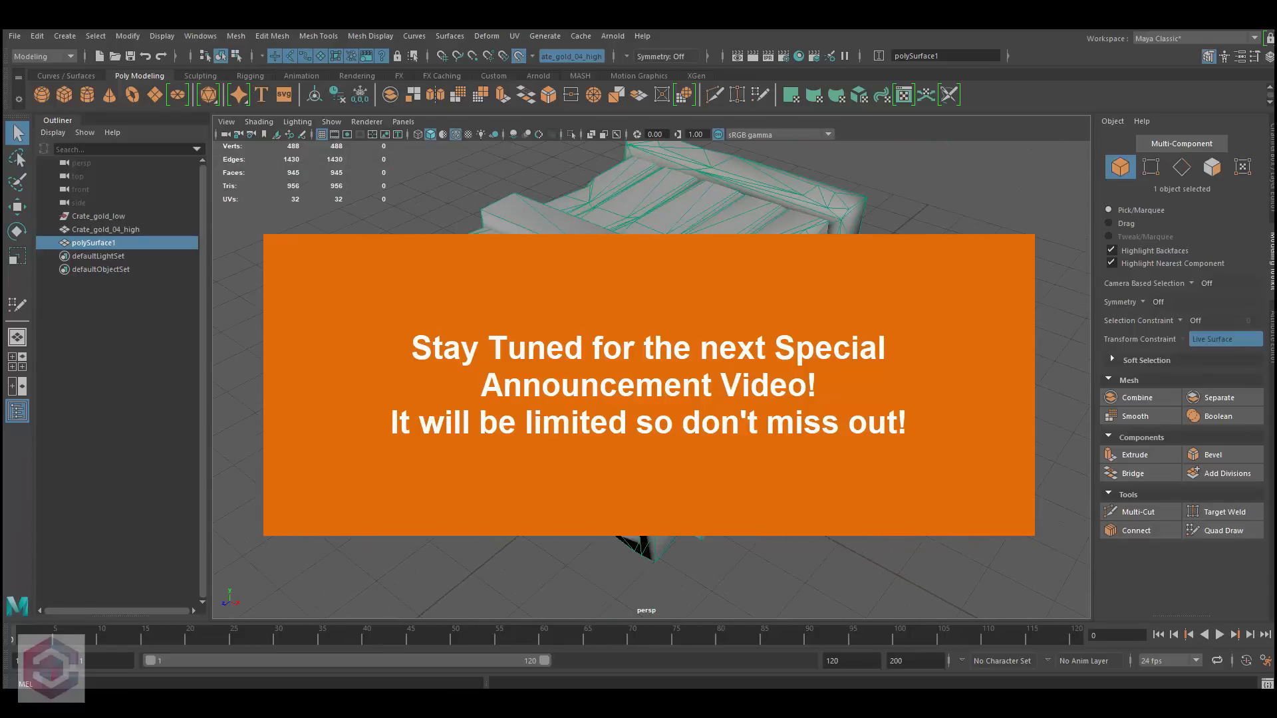
pyautogui.scroll(1, 651, 380)
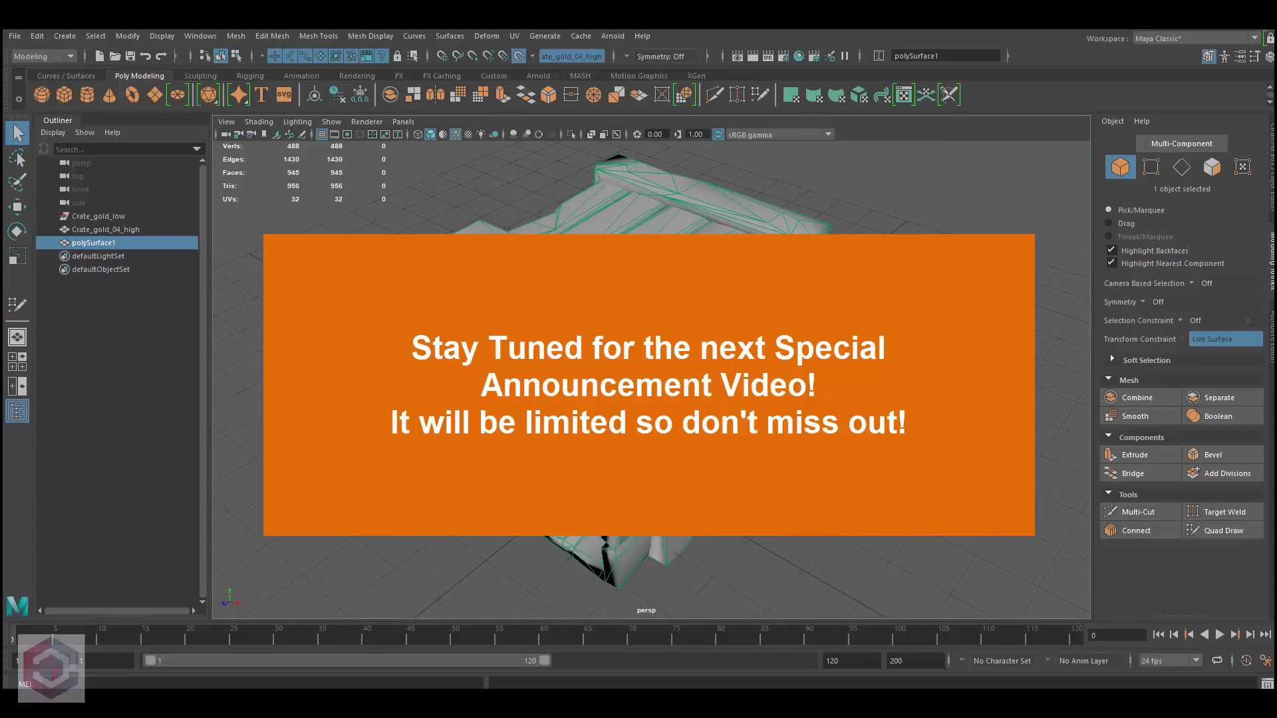
pyautogui.scroll(-1, 651, 380)
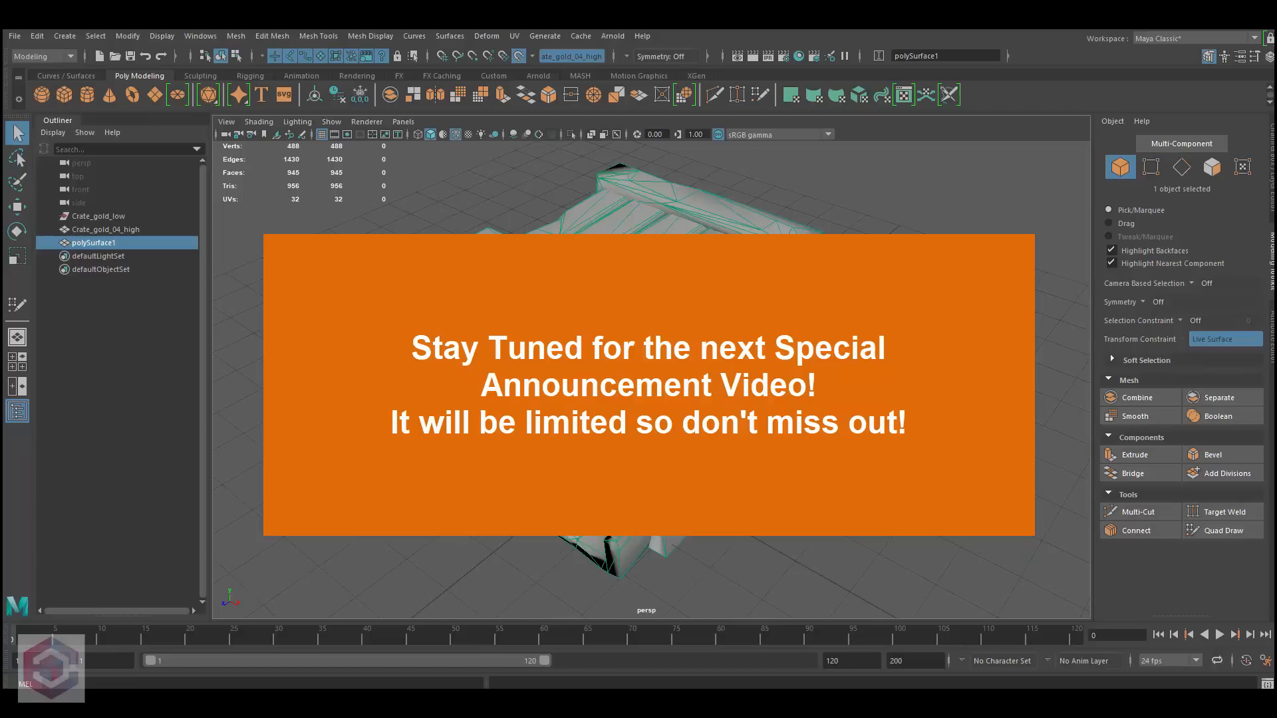
pyautogui.hotkey('ctrl', 'z')
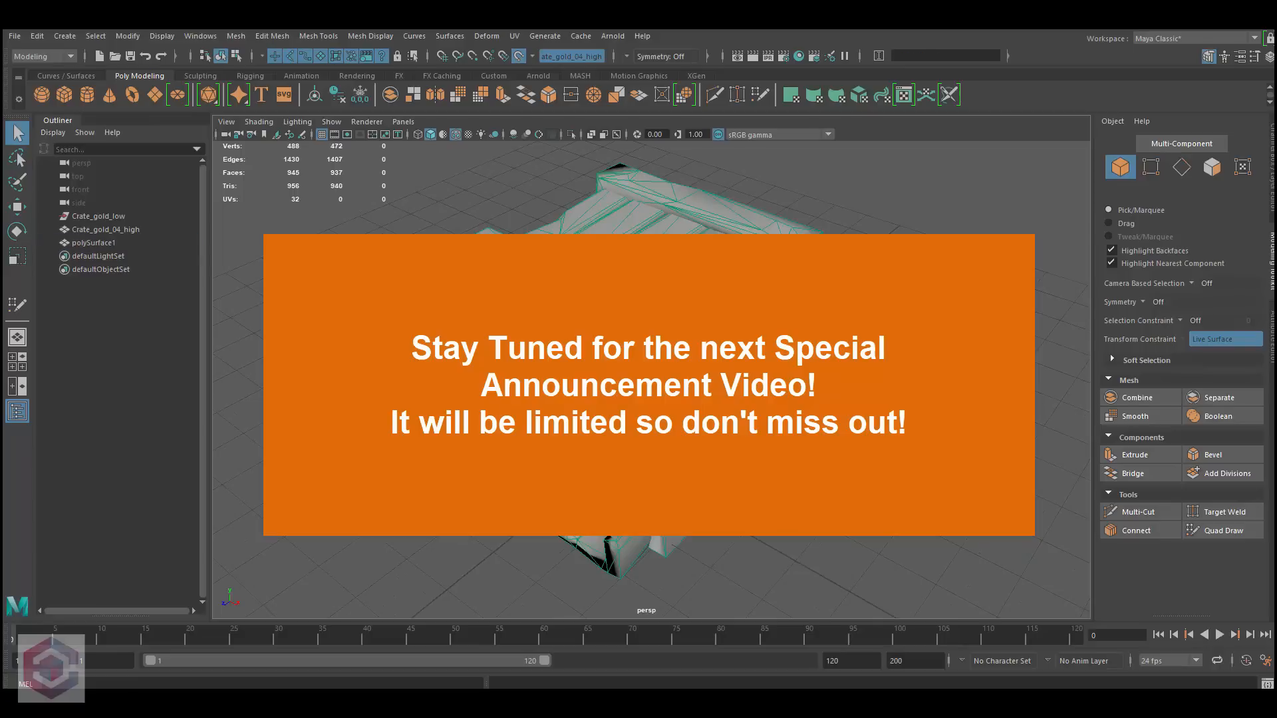
pyautogui.hotkey('shift', 'z')
pyautogui.scroll(-2, 651, 380)
pyautogui.scroll(2, 651, 380)
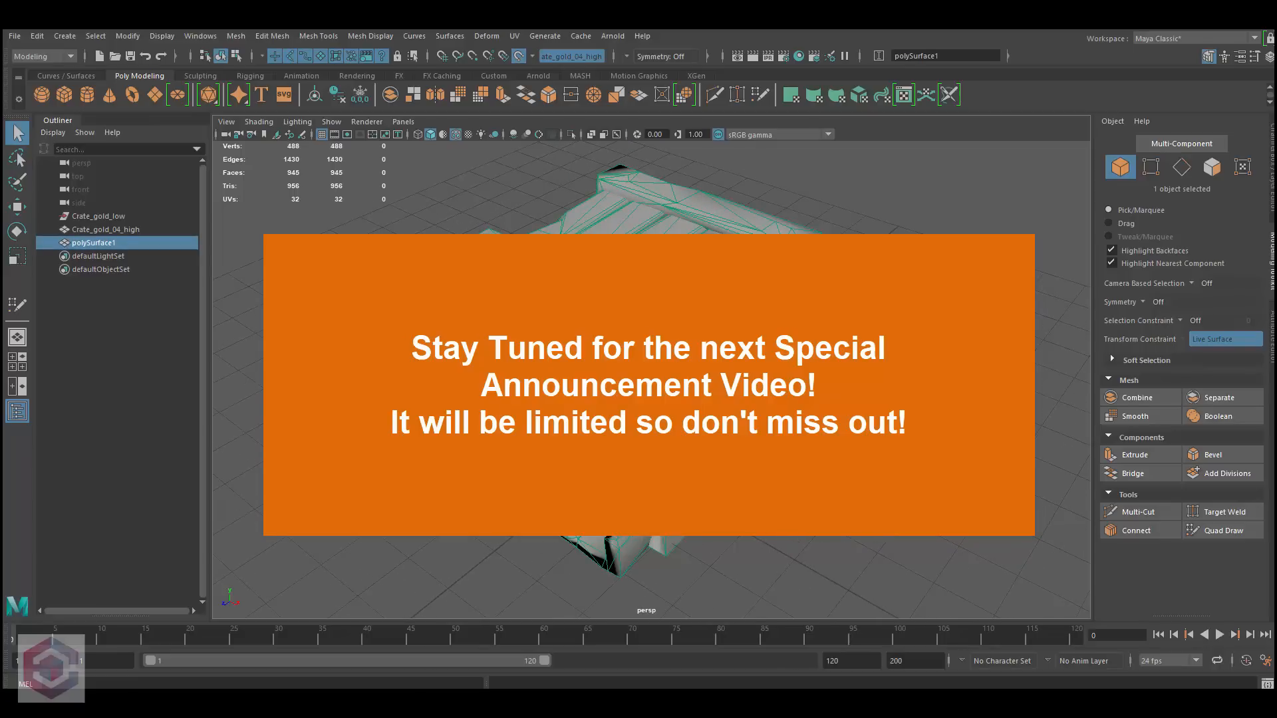